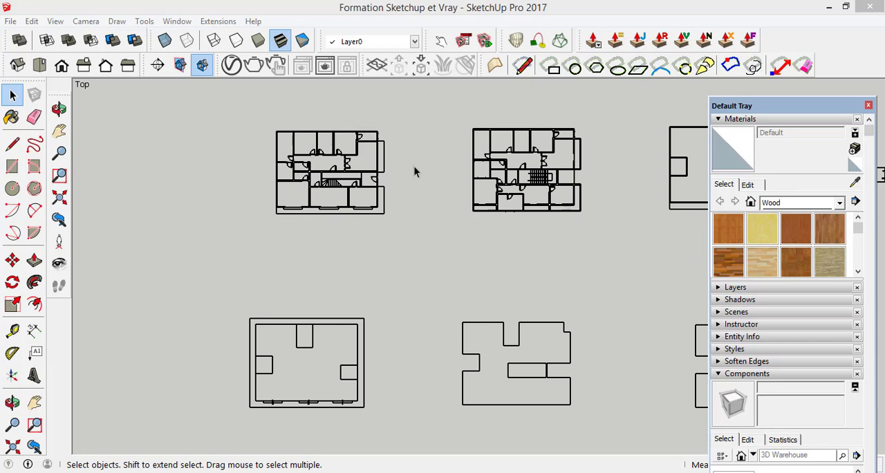
# Step: Draw a rectangle over the upper-left floor plan, from the outer top-left wall corner to the outer bottom-right wall corner
pyautogui.scroll(2, 352, 128)
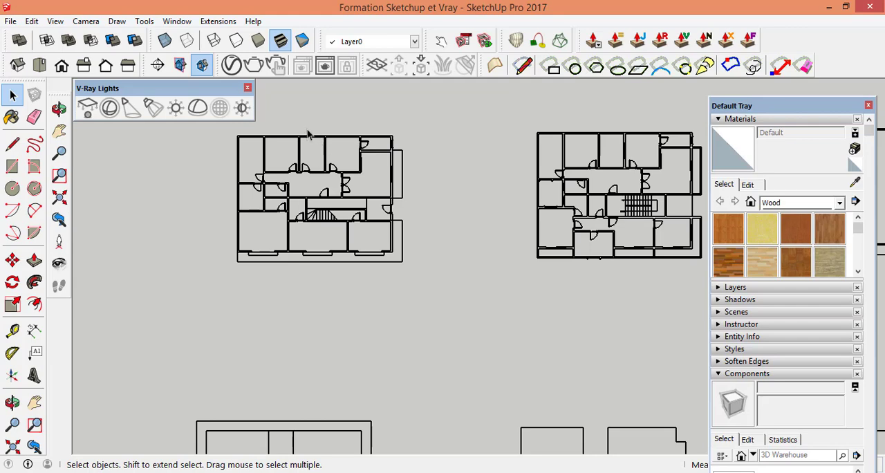
pyautogui.scroll(4, 304, 134)
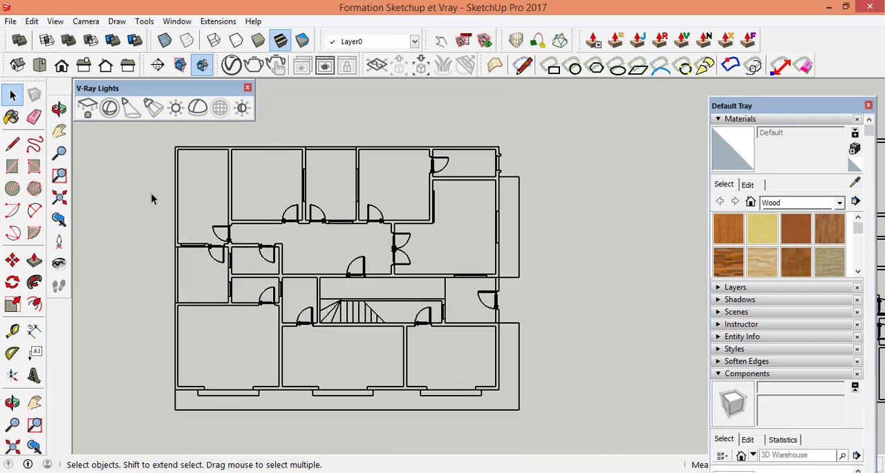
pyautogui.scroll(1, 160, 262)
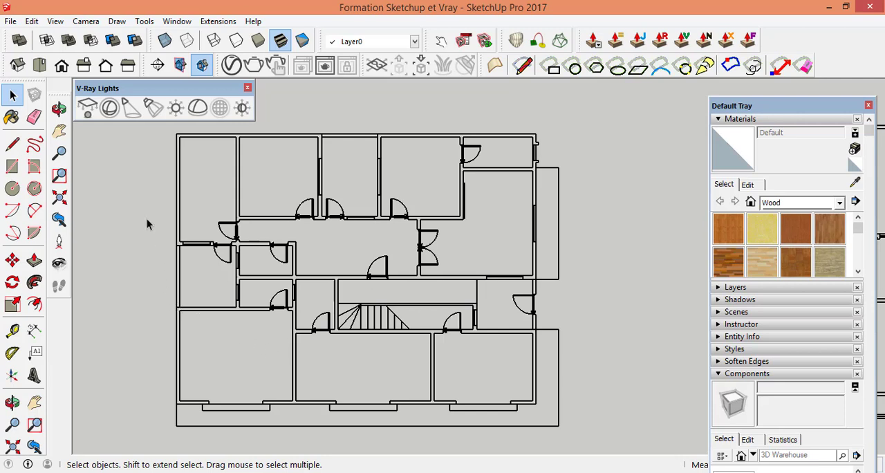
pyautogui.click(13, 168)
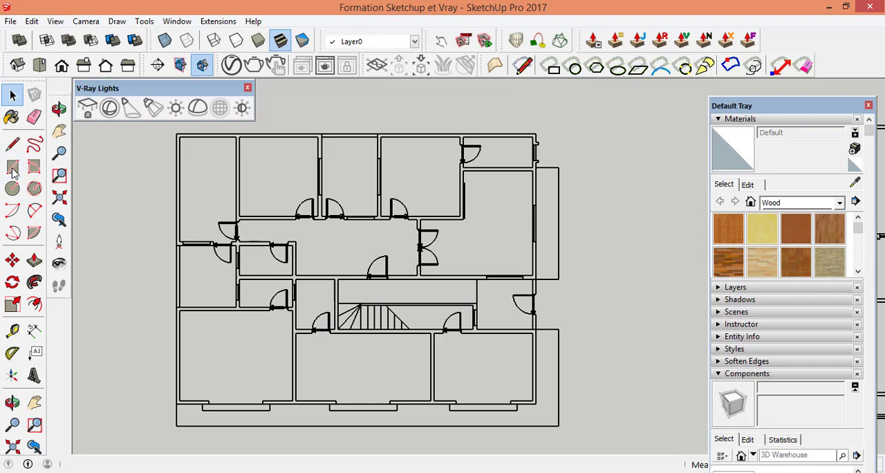
pyautogui.scroll(3, 183, 135)
pyautogui.scroll(1, 182, 137)
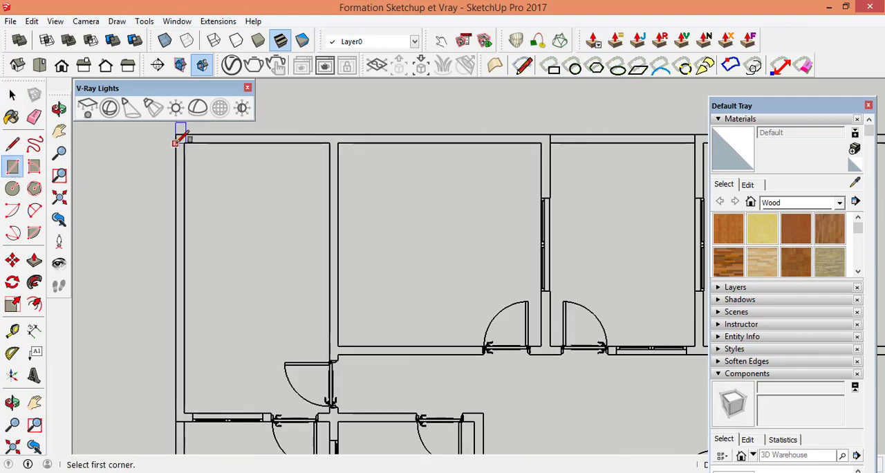
pyautogui.click(177, 132)
pyautogui.scroll(-5, 232, 197)
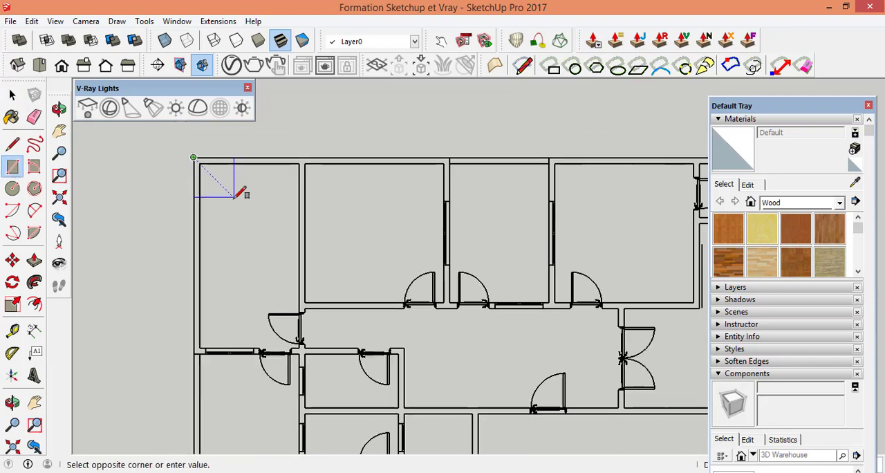
pyautogui.scroll(4, 477, 384)
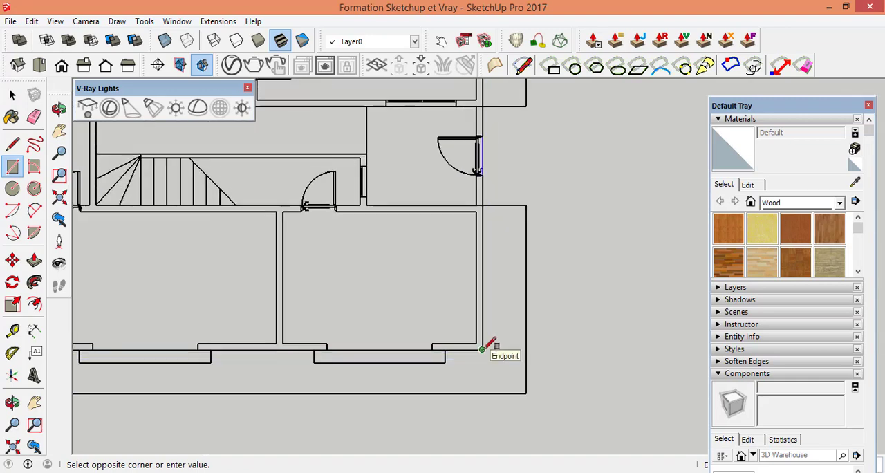
pyautogui.click(482, 349)
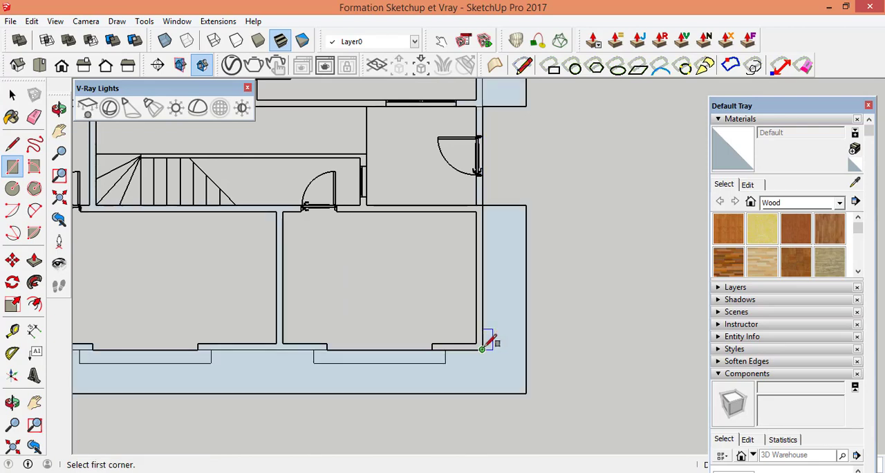
# Step: Draw a second rectangle along the inner faces of the exterior walls, from the inner top-left corner to the inner bottom-right corner
pyautogui.scroll(-3, 487, 346)
pyautogui.scroll(-1, 401, 277)
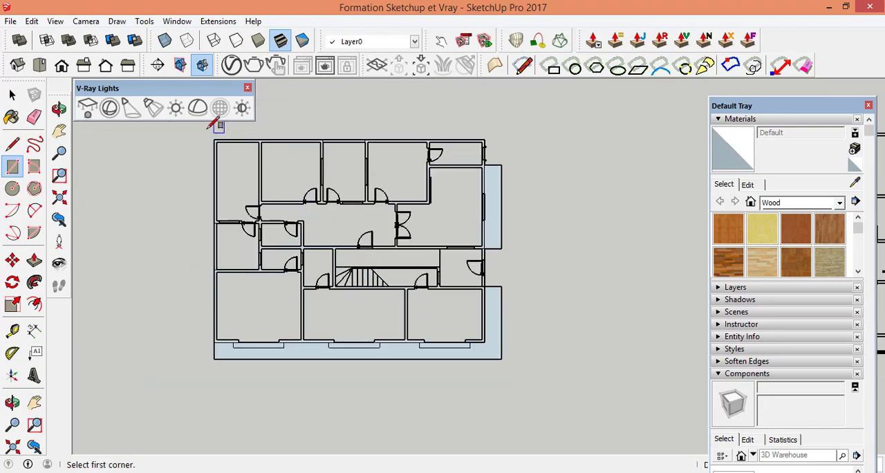
pyautogui.scroll(5, 241, 151)
pyautogui.scroll(2, 241, 151)
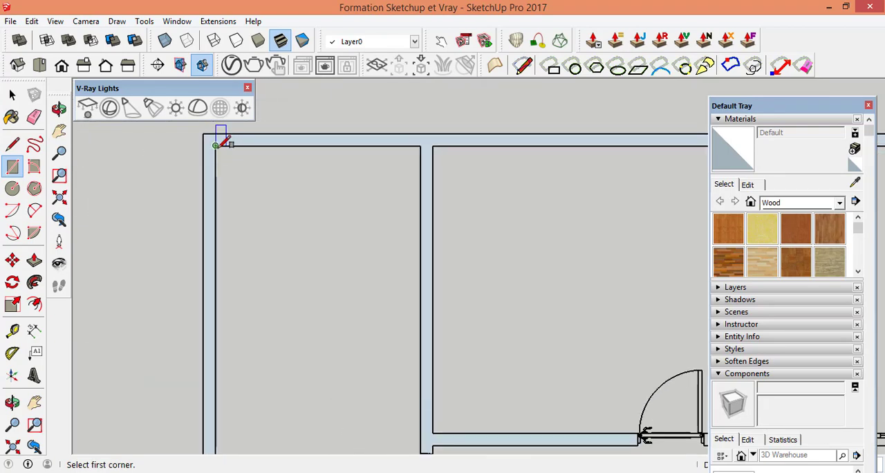
pyautogui.scroll(3, 219, 141)
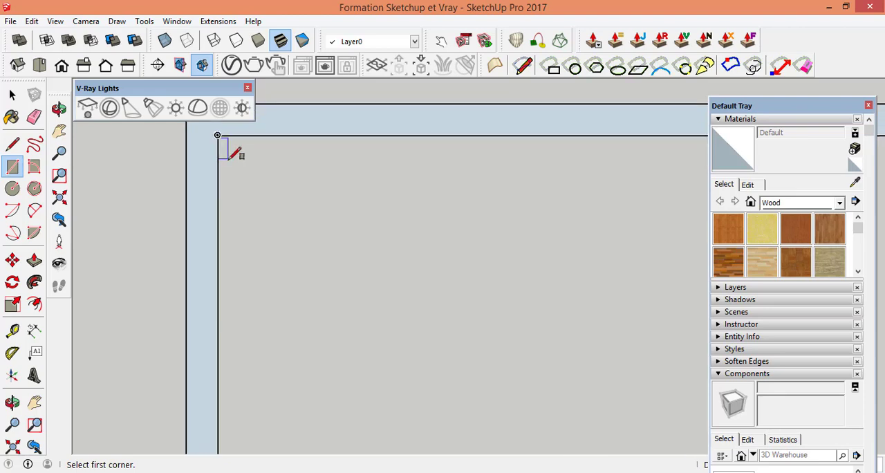
pyautogui.scroll(-5, 219, 141)
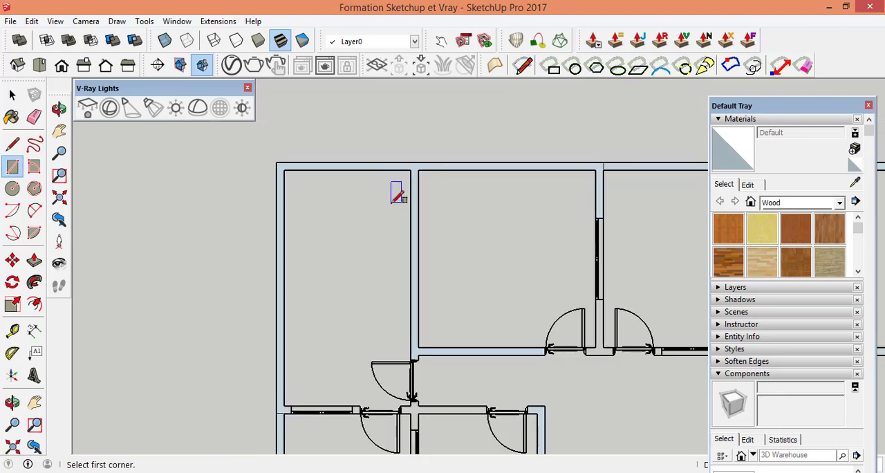
pyautogui.scroll(4, 289, 151)
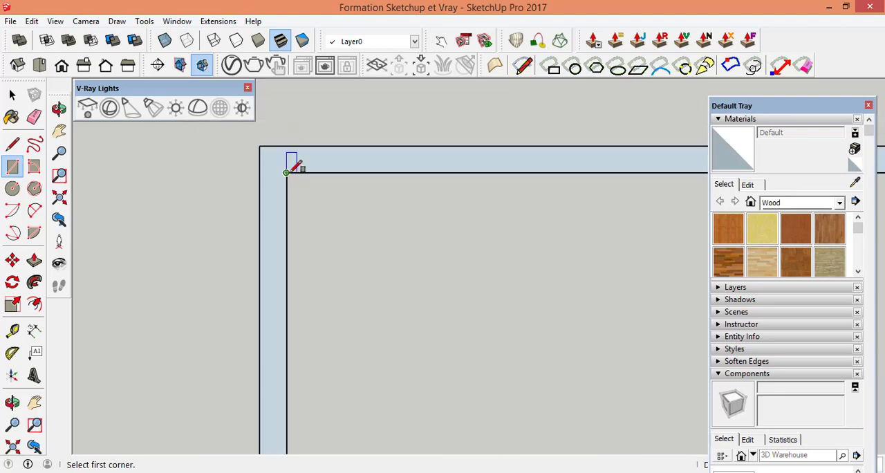
pyautogui.click(287, 171)
pyautogui.scroll(-3, 356, 204)
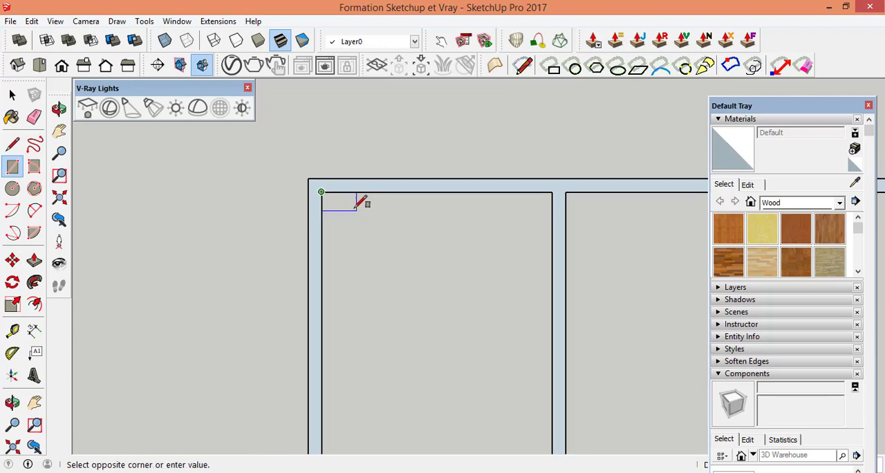
pyautogui.scroll(-5, 357, 200)
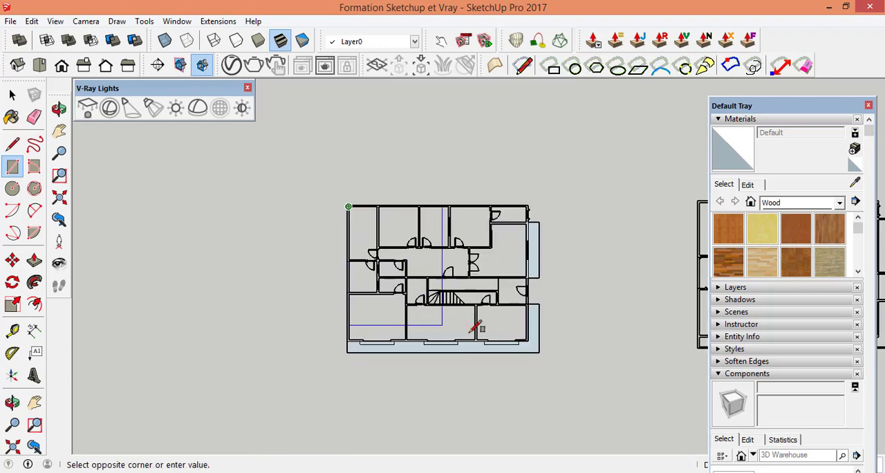
pyautogui.scroll(5, 532, 342)
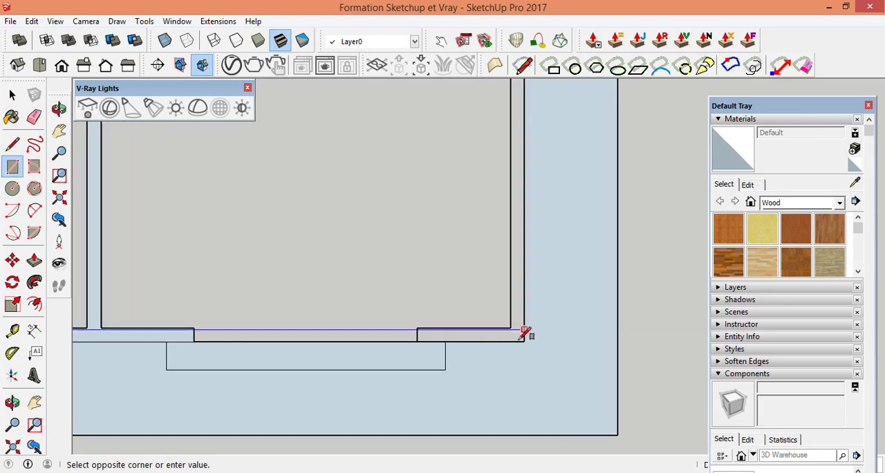
pyautogui.click(511, 327)
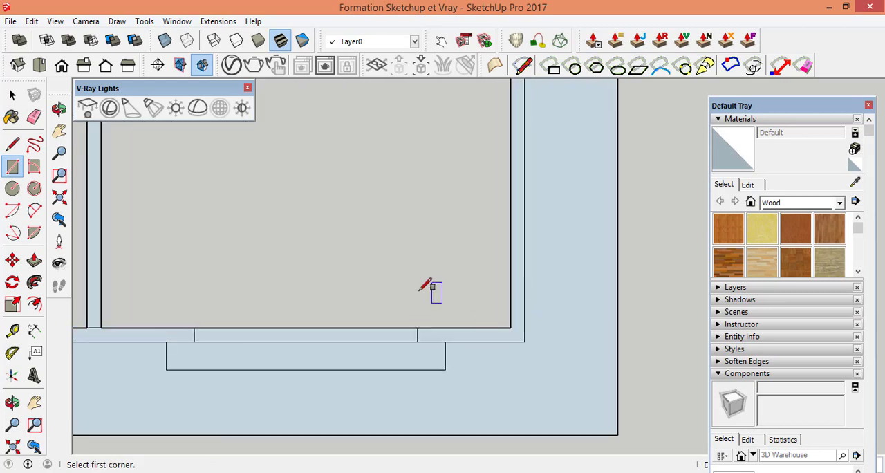
# Step: Draw a rectangle over the thin horizontal wall above the staircase, from the stair corner to the inner corner at the wall's right end
pyautogui.scroll(-5, 420, 290)
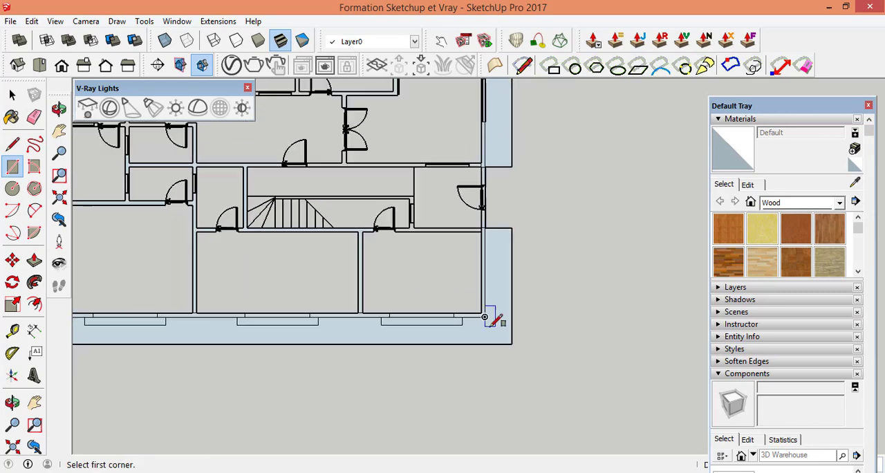
pyautogui.scroll(-3, 484, 317)
pyautogui.scroll(4, 208, 220)
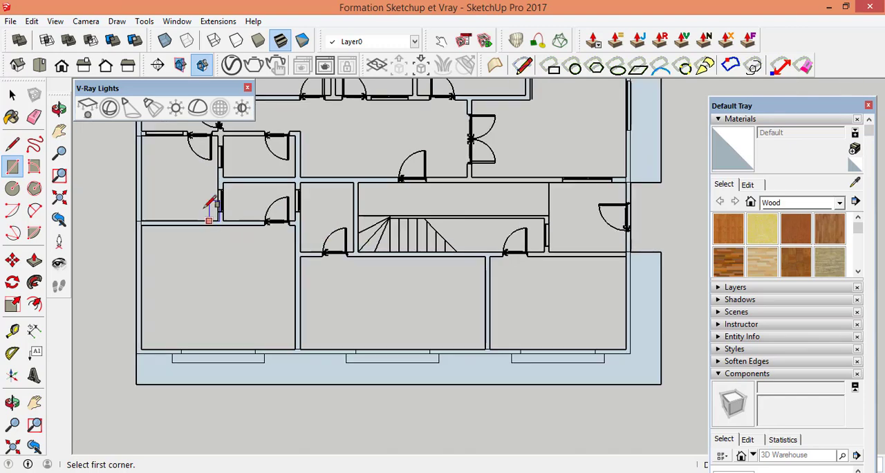
pyautogui.scroll(3, 209, 220)
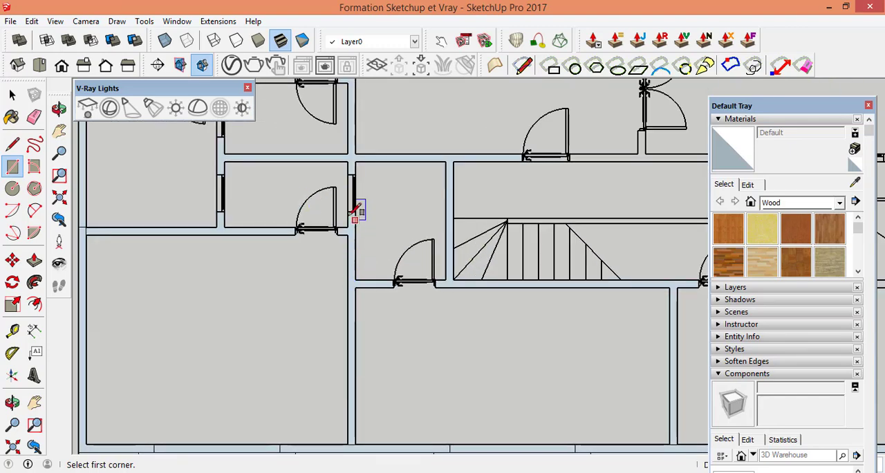
pyautogui.scroll(-1, 350, 238)
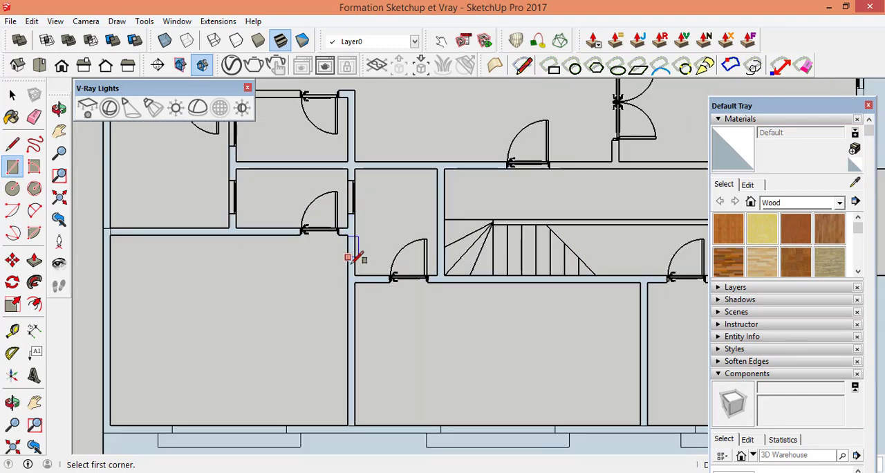
pyautogui.scroll(-2, 350, 257)
pyautogui.scroll(4, 618, 207)
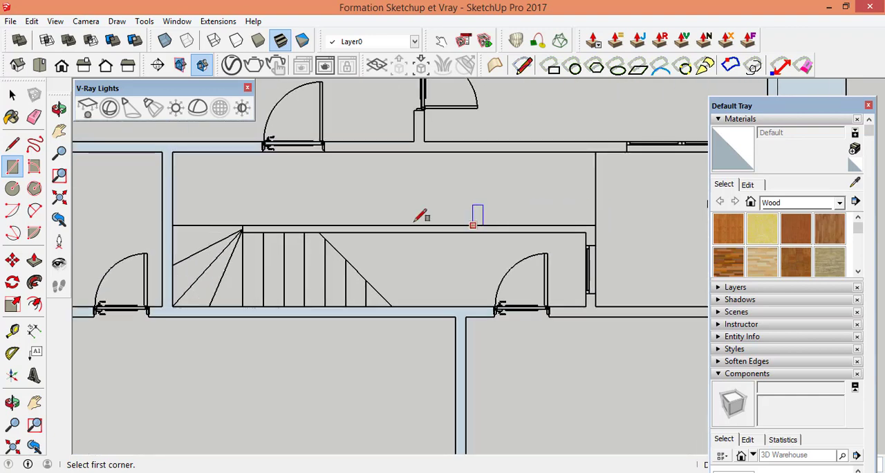
pyautogui.scroll(1, 430, 242)
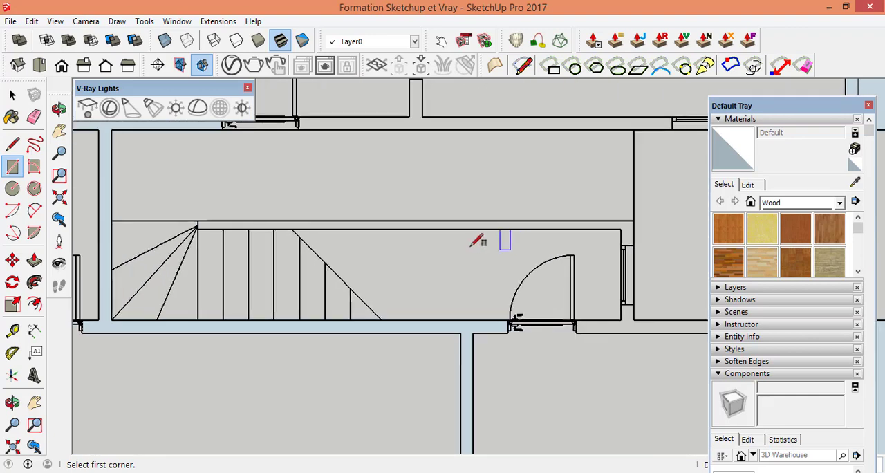
pyautogui.scroll(4, 195, 225)
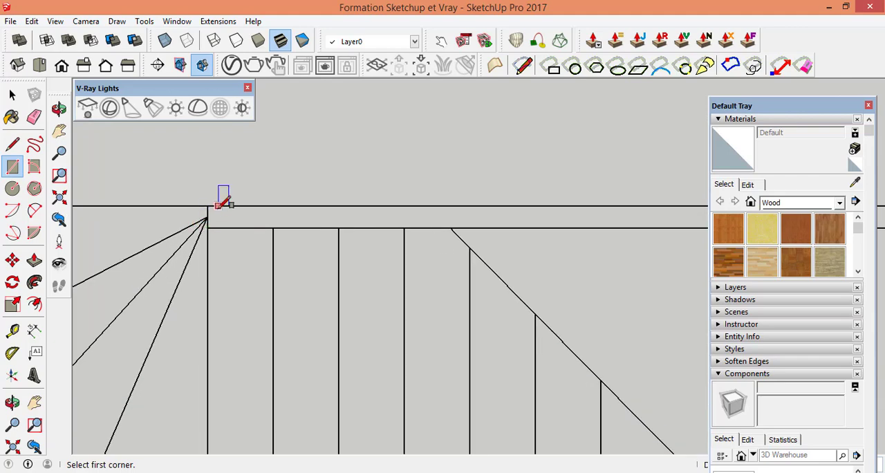
pyautogui.click(207, 205)
pyautogui.scroll(-3, 197, 228)
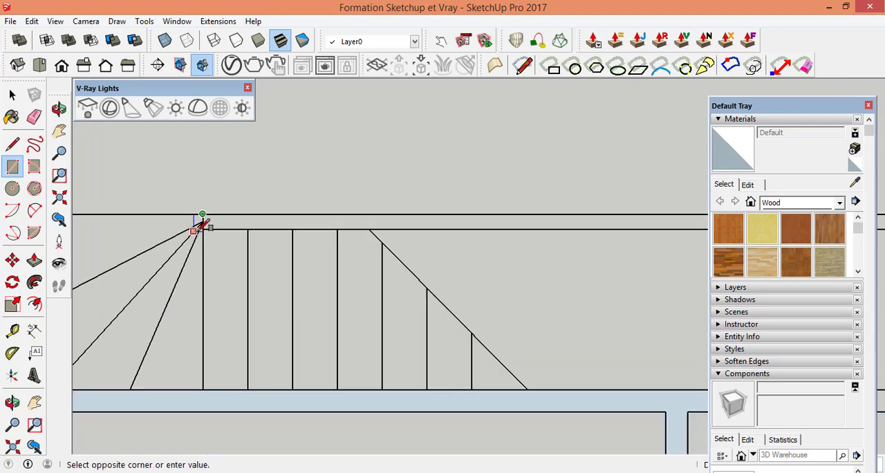
pyautogui.scroll(-3, 257, 235)
pyautogui.scroll(5, 498, 234)
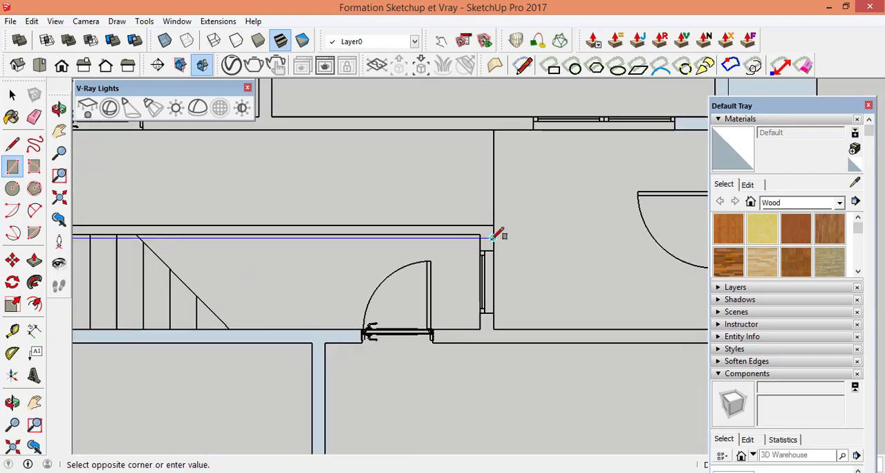
pyautogui.click(470, 225)
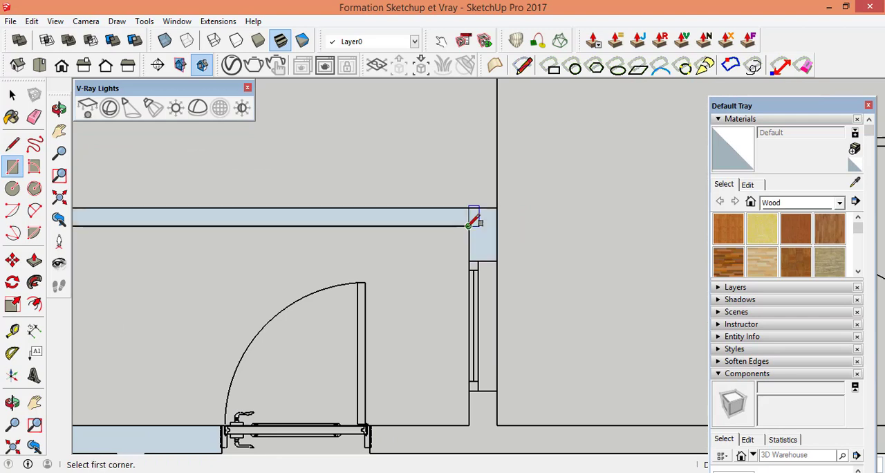
# Step: Draw a rectangle over the short vertical wall right of the staircase, from its upper outer corner down to the horizontal wall below
pyautogui.scroll(-5, 453, 225)
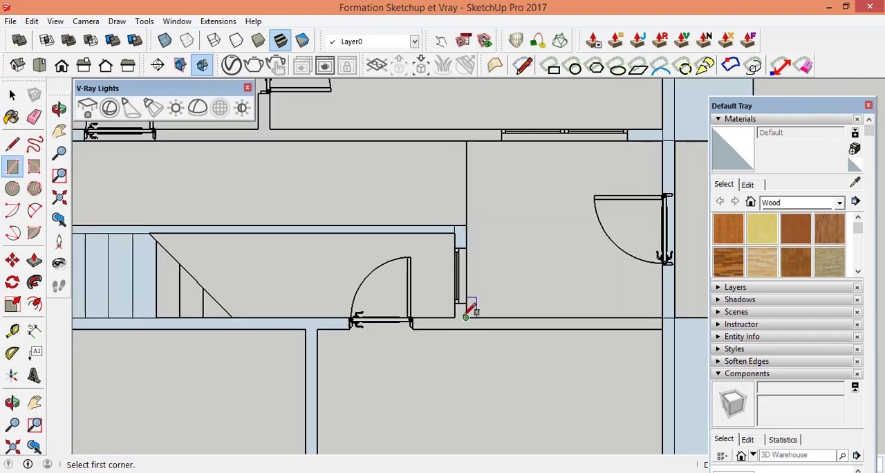
pyautogui.scroll(5, 467, 322)
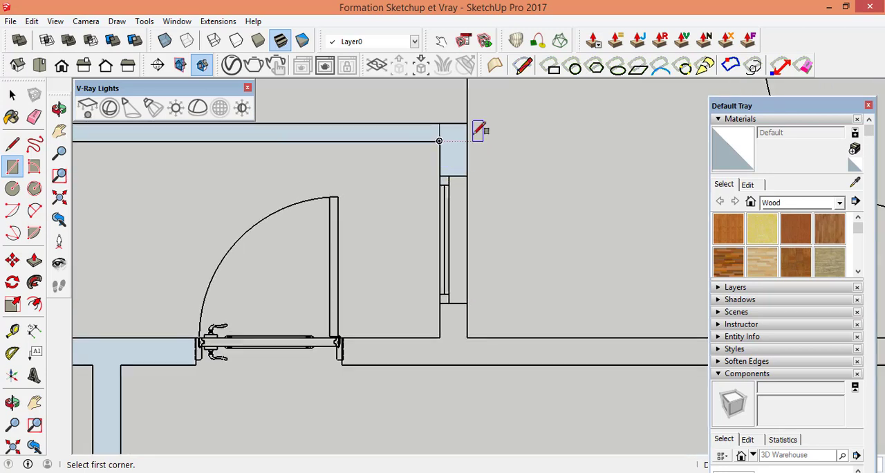
pyautogui.click(466, 122)
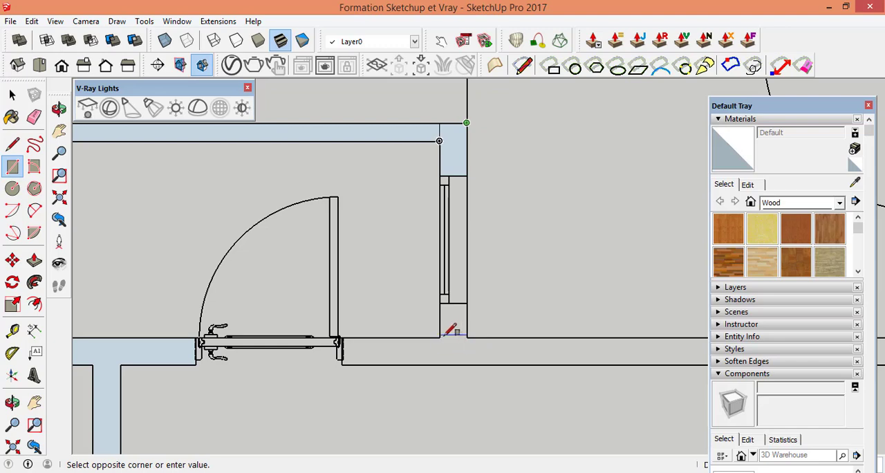
pyautogui.click(439, 337)
# Step: Draw a rectangle over the long horizontal wall below the staircase, from its lower right inner corner to its upper left end
pyautogui.scroll(4, 381, 361)
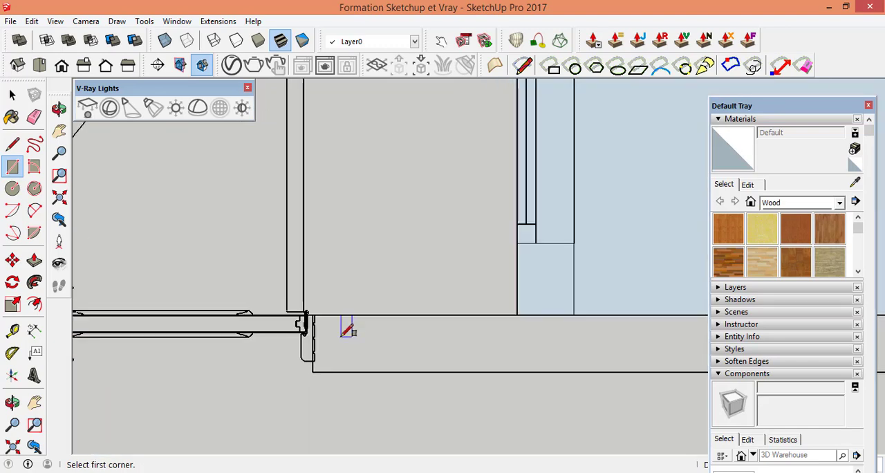
pyautogui.scroll(-2, 486, 315)
pyautogui.scroll(-5, 482, 316)
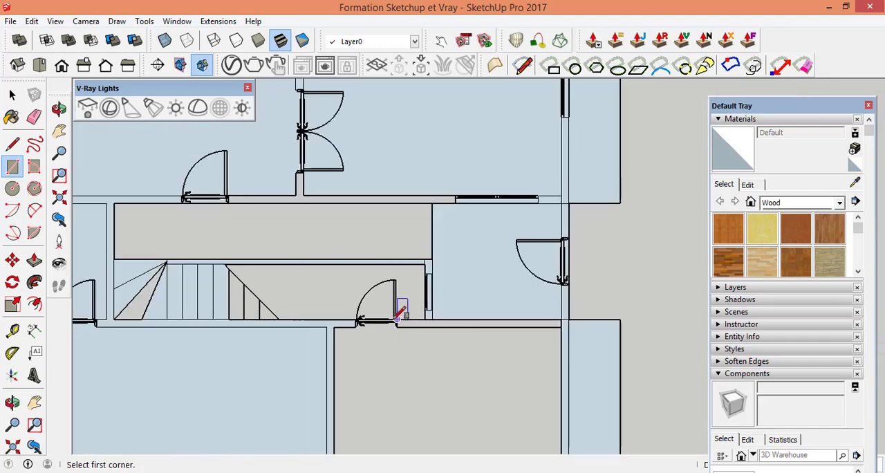
pyautogui.scroll(6, 531, 326)
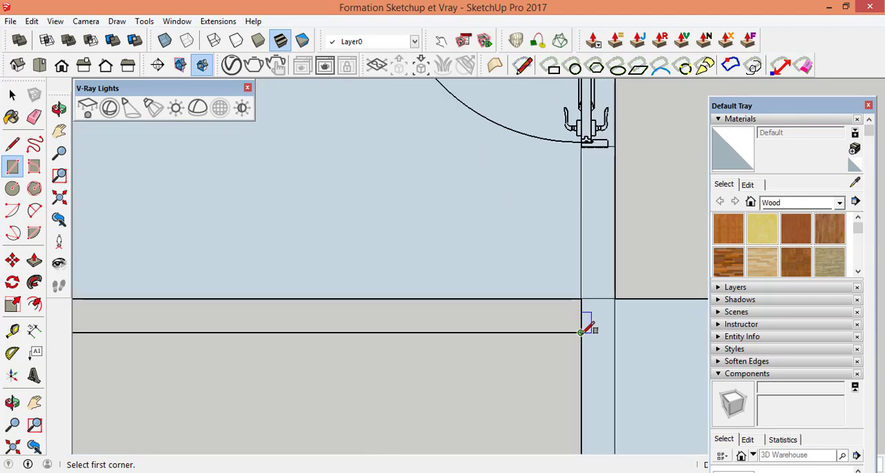
pyautogui.click(581, 332)
pyautogui.scroll(-4, 537, 311)
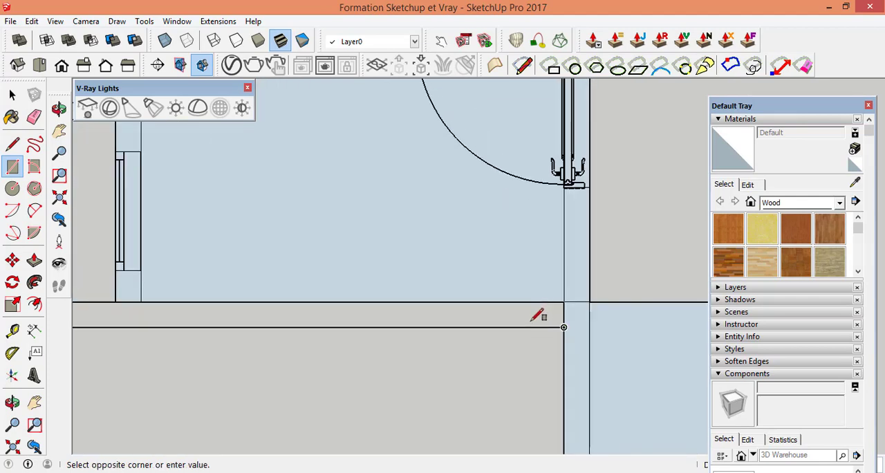
pyautogui.scroll(-2, 465, 307)
pyautogui.scroll(-3, 322, 312)
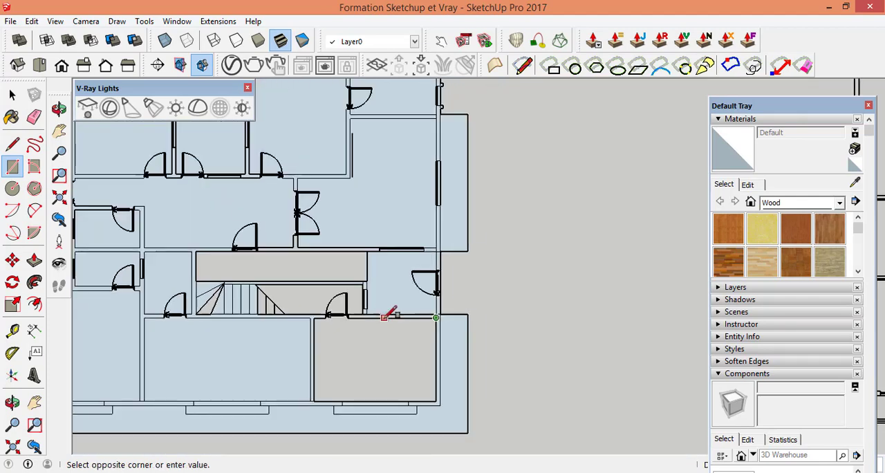
pyautogui.scroll(5, 134, 314)
pyautogui.scroll(2, 177, 310)
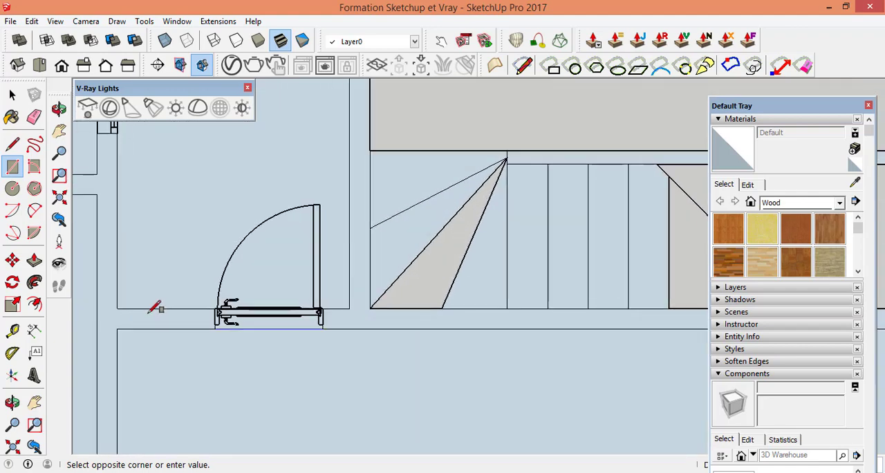
pyautogui.click(116, 308)
pyautogui.scroll(-5, 352, 305)
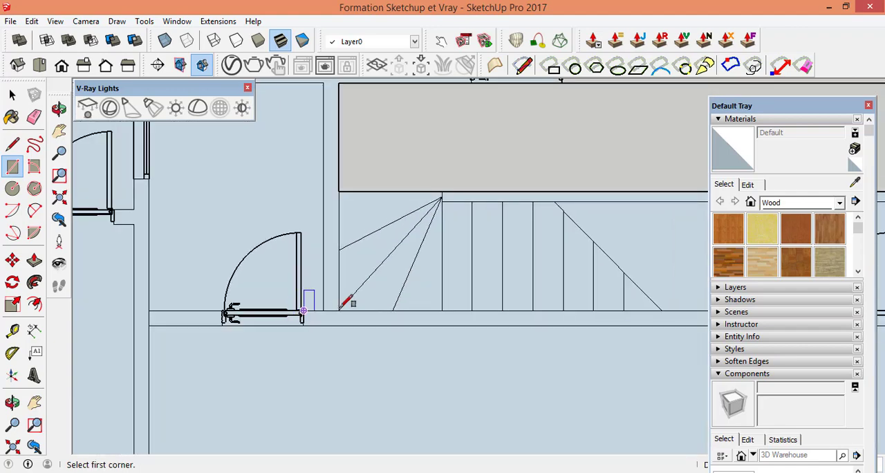
# Step: Examine the interior walls of the upper rooms and around the double door for outlines that still lack closed faces
pyautogui.scroll(5, 364, 307)
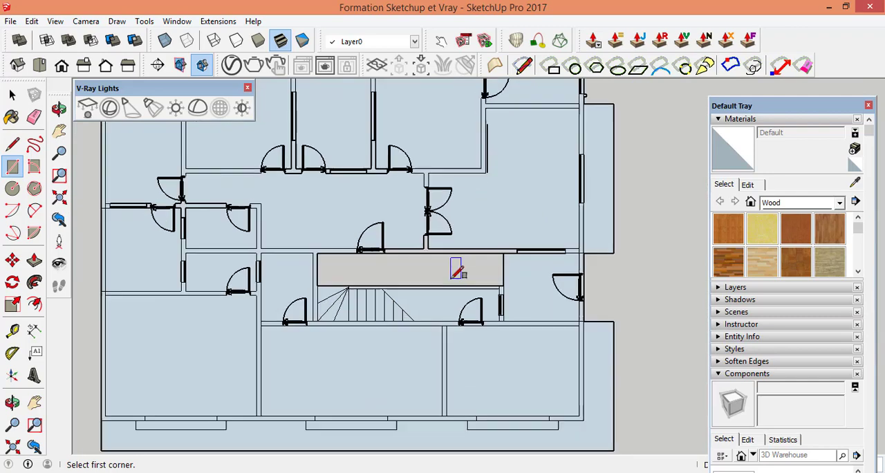
pyautogui.scroll(-5, 360, 273)
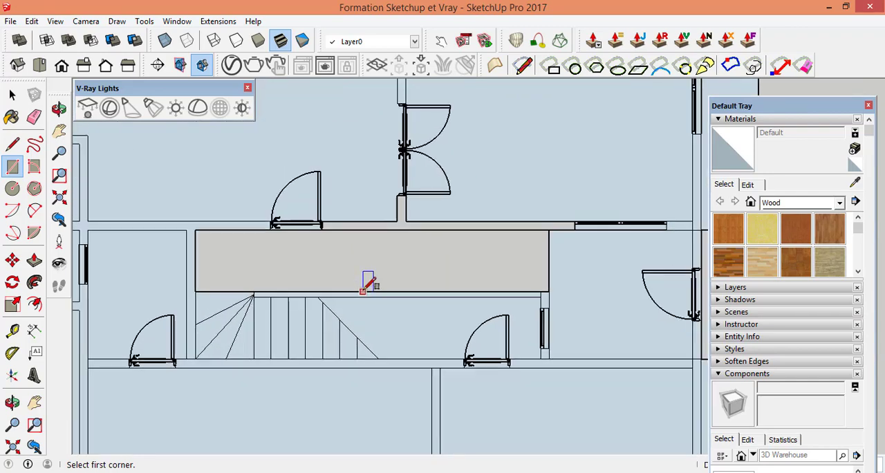
pyautogui.scroll(8, 342, 174)
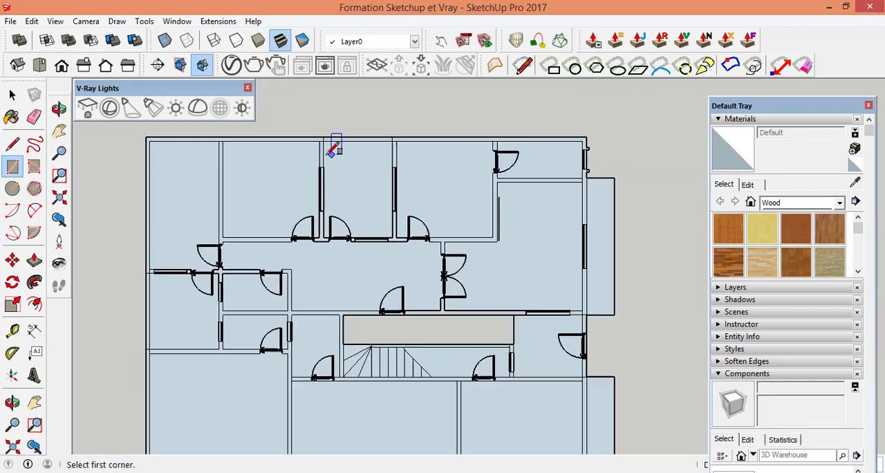
pyautogui.scroll(2, 477, 266)
pyautogui.scroll(-5, 371, 237)
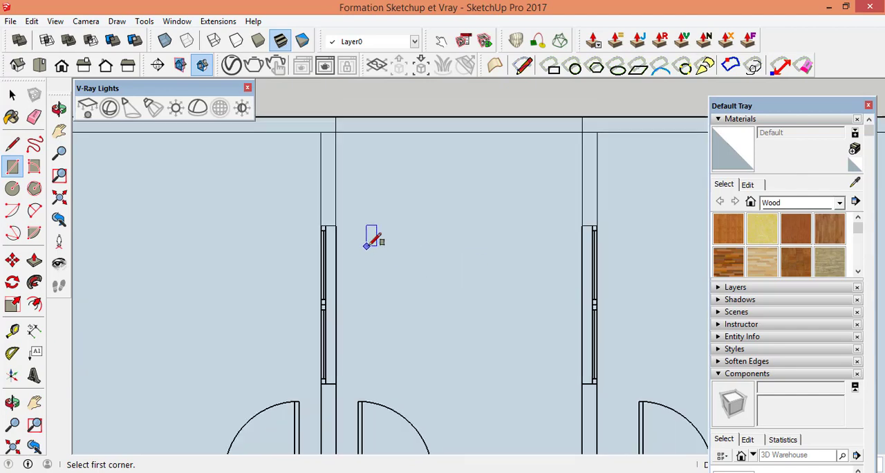
pyautogui.scroll(5, 539, 259)
pyautogui.scroll(-5, 260, 221)
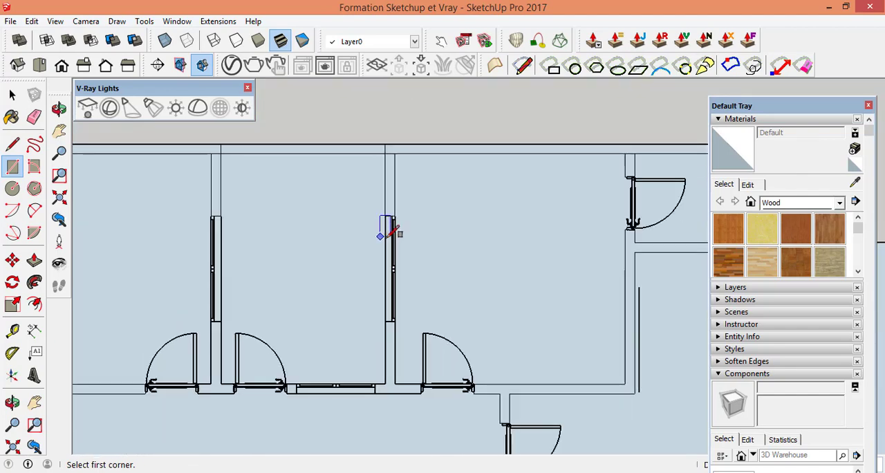
pyautogui.scroll(5, 627, 255)
pyautogui.scroll(2, 357, 239)
pyautogui.scroll(-3, 470, 235)
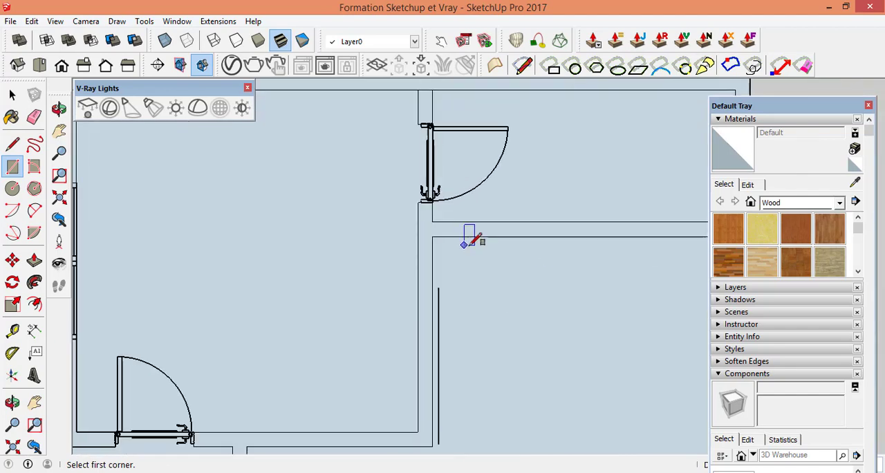
pyautogui.scroll(-2, 503, 249)
pyautogui.scroll(-6, 397, 259)
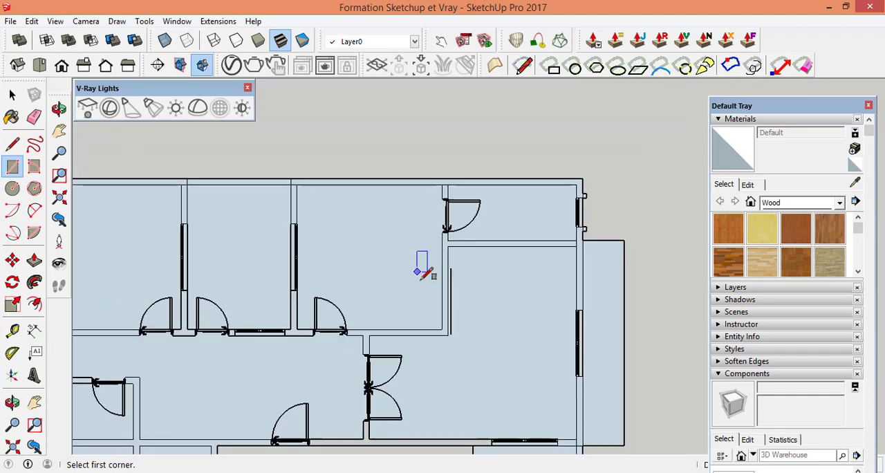
pyautogui.scroll(4, 387, 387)
pyautogui.scroll(2, 387, 366)
pyautogui.scroll(-4, 415, 361)
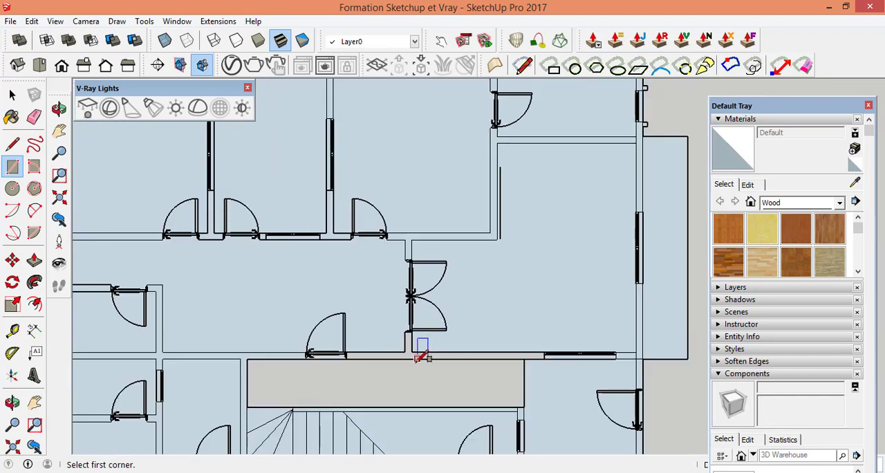
pyautogui.scroll(5, 387, 360)
pyautogui.scroll(-2, 429, 317)
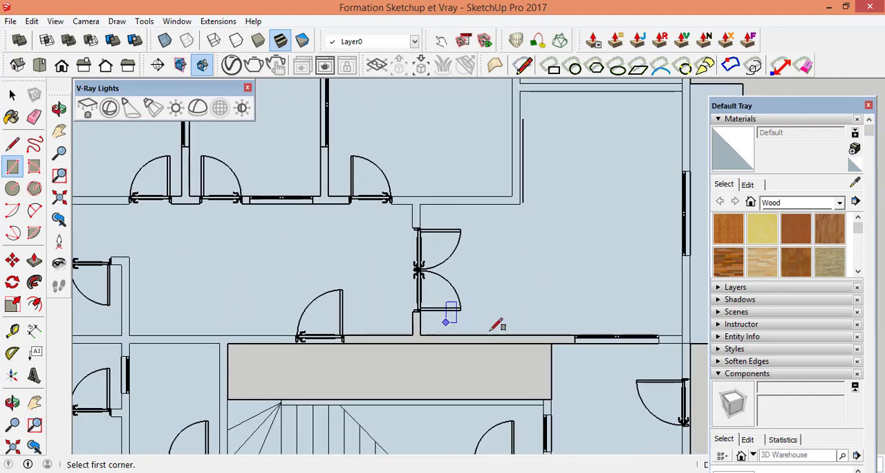
pyautogui.scroll(2, 629, 347)
pyautogui.scroll(-1, 620, 340)
pyautogui.scroll(-3, 405, 297)
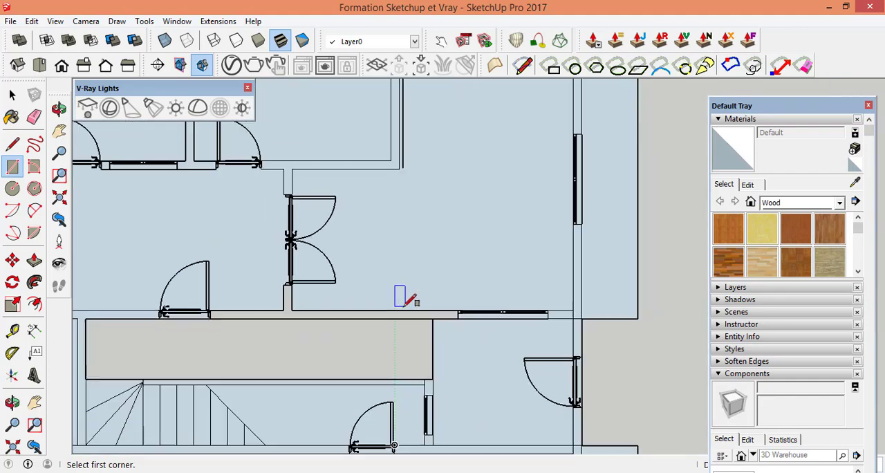
# Step: Draw a rectangle over the long horizontal wall above the staircase, from its lower right inner corner to its upper left wall corner
pyautogui.scroll(4, 580, 321)
pyautogui.scroll(2, 580, 321)
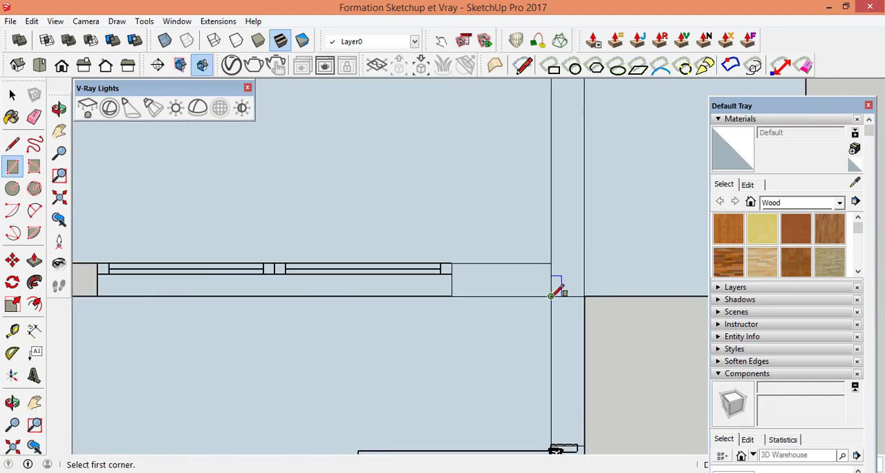
pyautogui.click(551, 296)
pyautogui.scroll(-5, 588, 311)
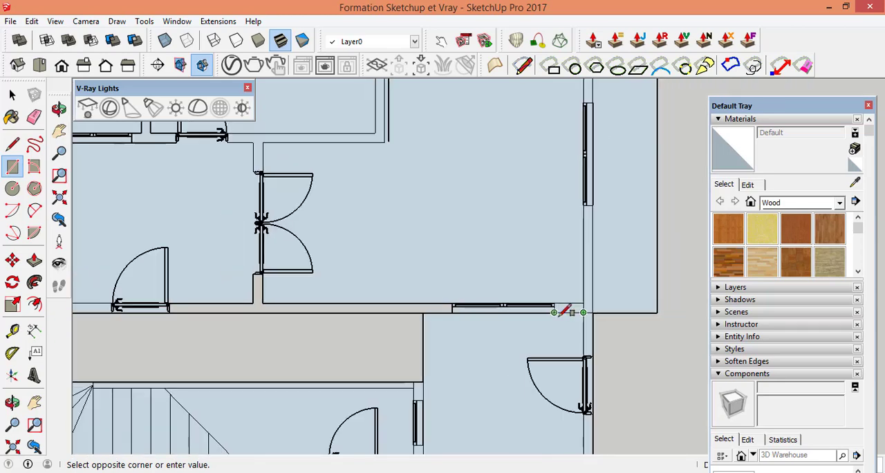
pyautogui.scroll(-2, 536, 316)
pyautogui.scroll(-1, 372, 320)
pyautogui.scroll(-1, 256, 320)
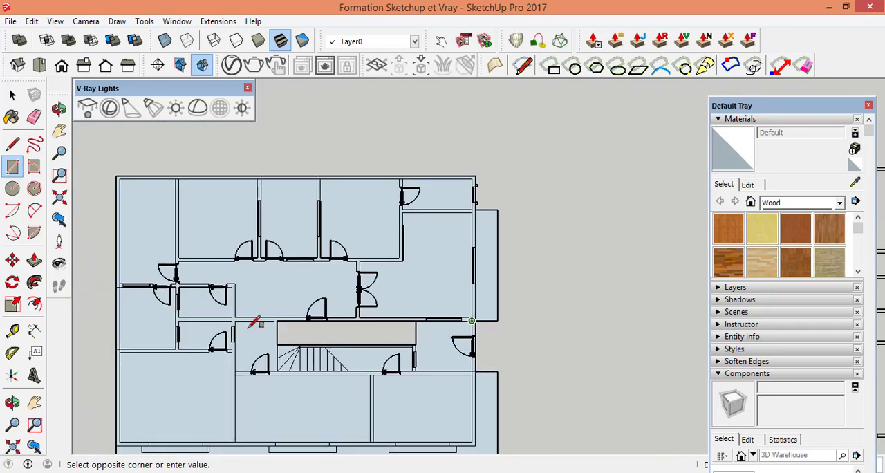
pyautogui.scroll(2, 157, 318)
pyautogui.scroll(5, 157, 318)
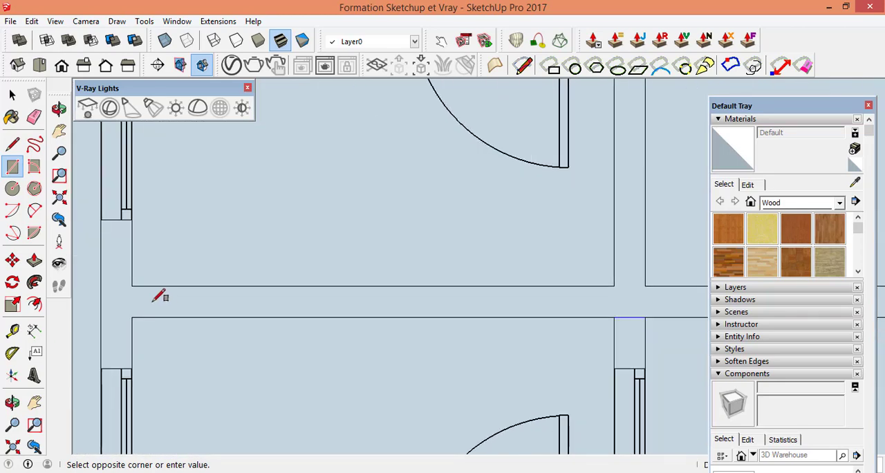
pyautogui.click(131, 285)
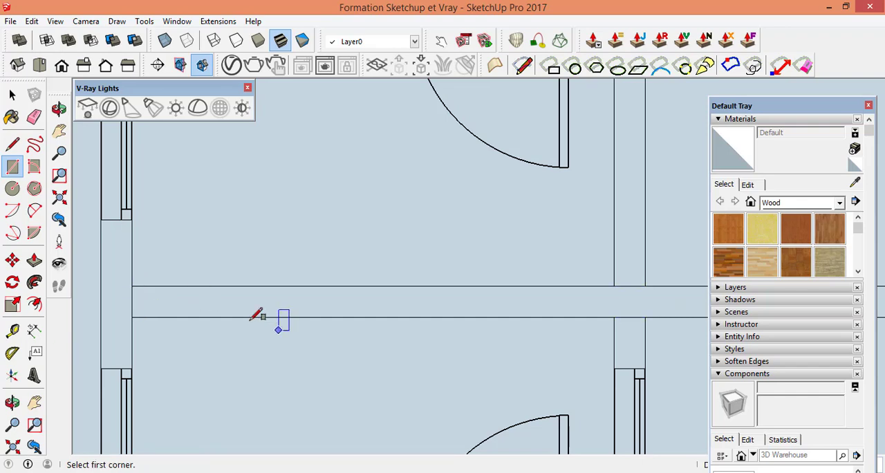
# Step: Check the traced corridor wall and the surrounding rooms for wall outlines that are still open
pyautogui.scroll(-3, 505, 277)
pyautogui.scroll(-3, 431, 296)
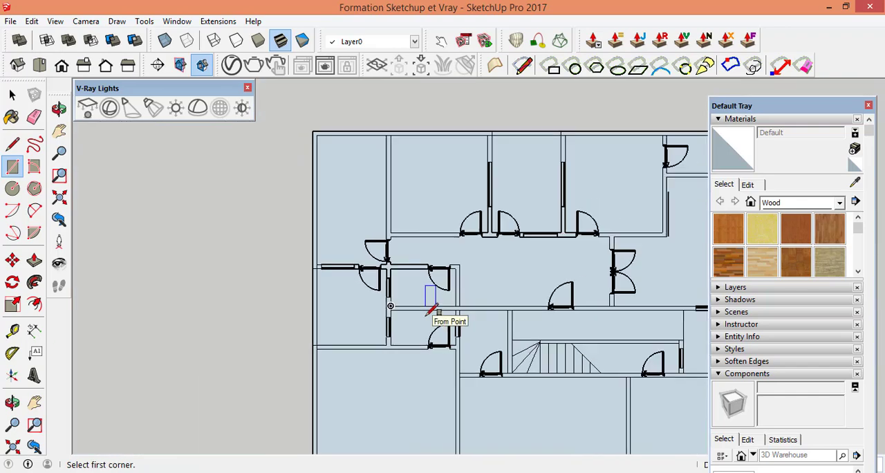
pyautogui.scroll(-1, 577, 287)
pyautogui.scroll(2, 640, 305)
pyautogui.scroll(-4, 449, 300)
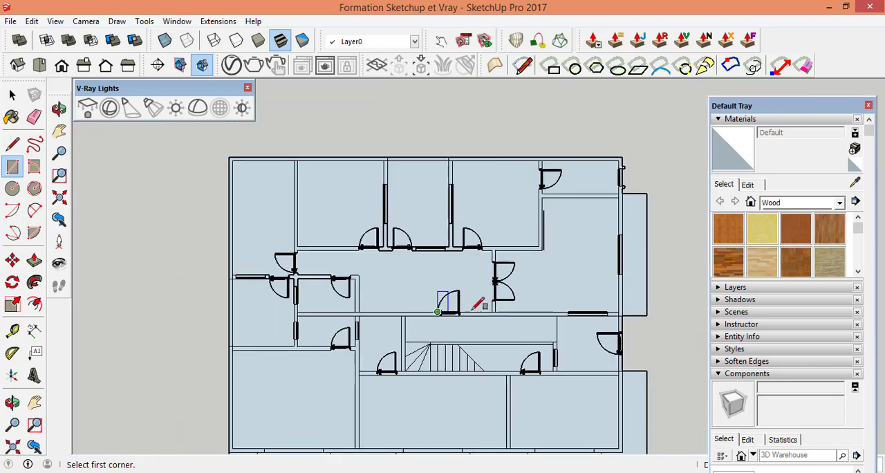
pyautogui.scroll(4, 625, 201)
pyautogui.scroll(2, 621, 204)
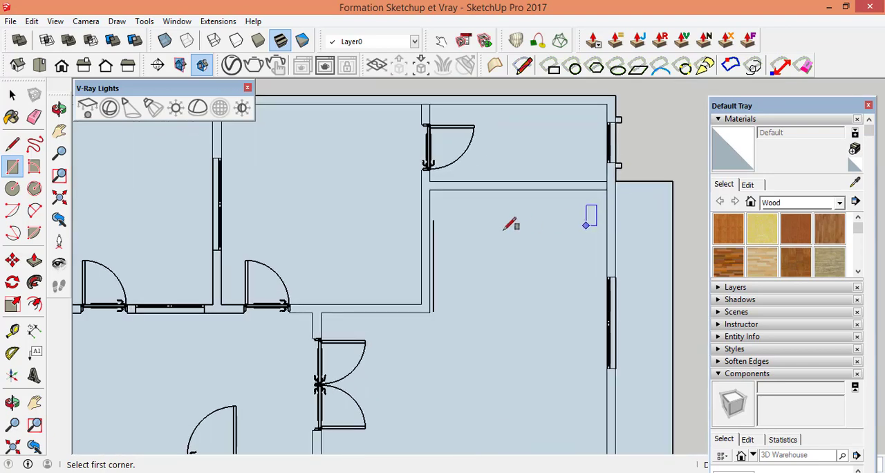
pyautogui.scroll(-4, 560, 239)
# Step: Select the connected floor face in the upper-left room and delete it
pyautogui.click(11, 95)
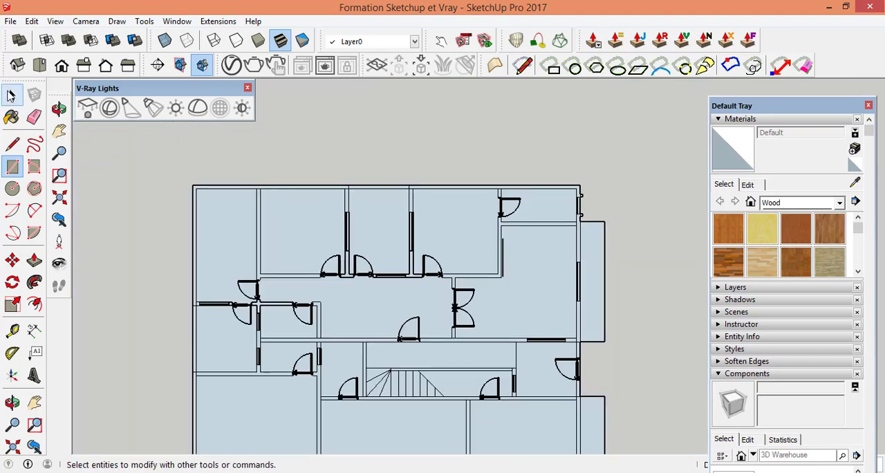
pyautogui.click(12, 96)
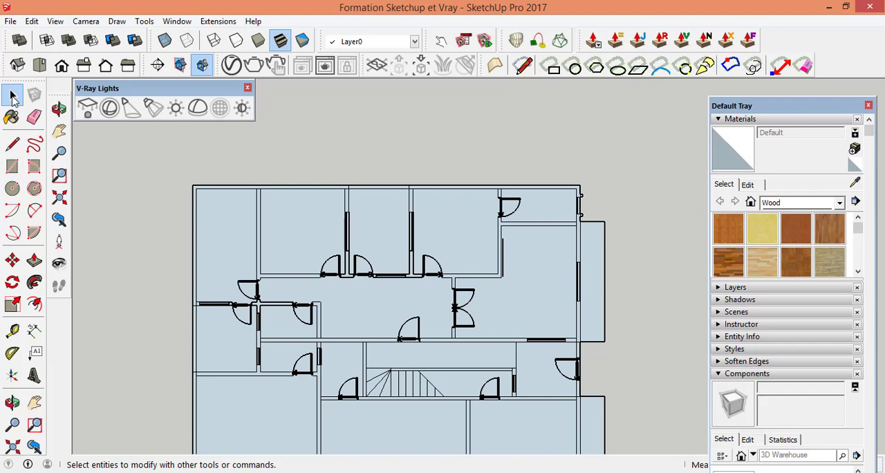
pyautogui.click(229, 227)
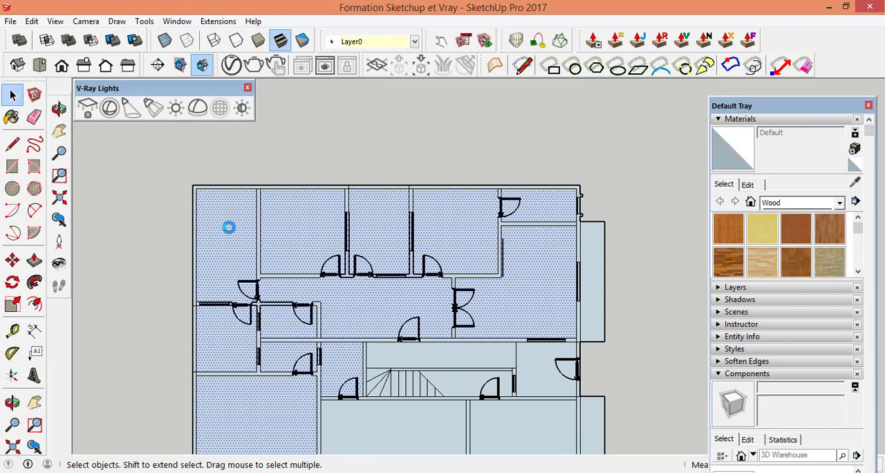
pyautogui.press('Delete')
# Step: Draw a rectangle over the vertical wall between the second and third upper rooms, from the exterior wall's inner face to the horizontal wall between their doors
pyautogui.scroll(5, 235, 214)
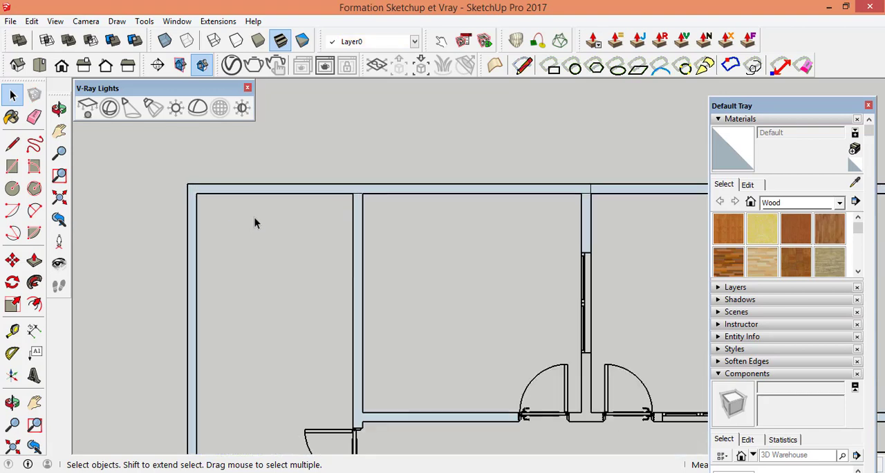
pyautogui.scroll(-5, 253, 221)
pyautogui.scroll(5, 487, 268)
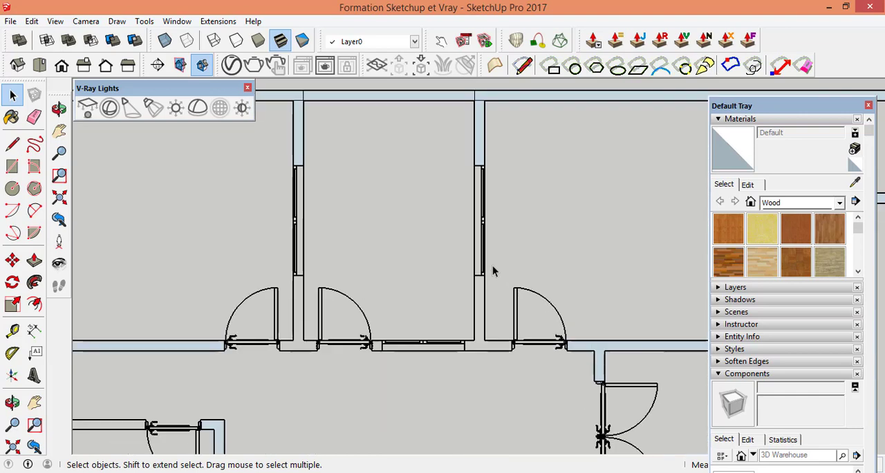
pyautogui.scroll(-3, 489, 283)
pyautogui.scroll(2, 330, 276)
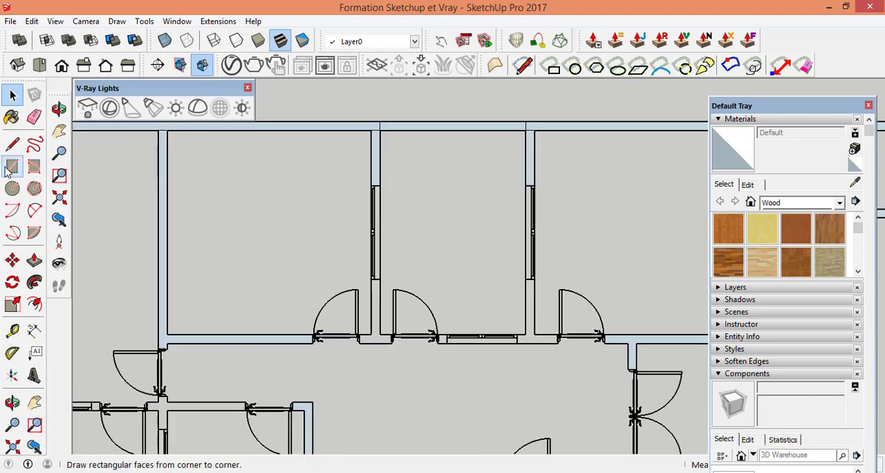
pyautogui.click(12, 166)
pyautogui.scroll(5, 374, 144)
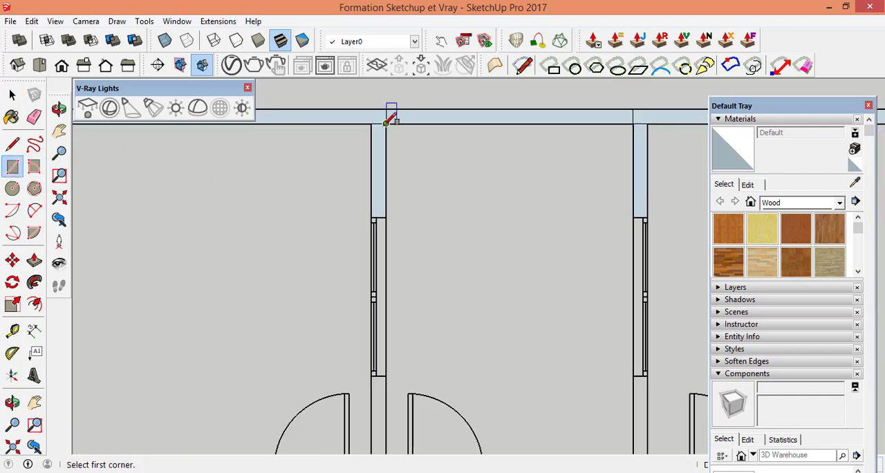
pyautogui.click(367, 114)
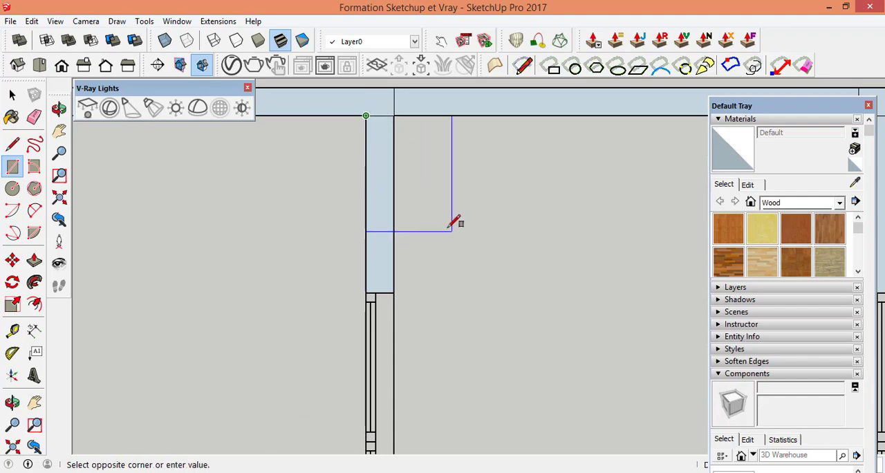
pyautogui.scroll(-5, 454, 223)
pyautogui.scroll(6, 423, 379)
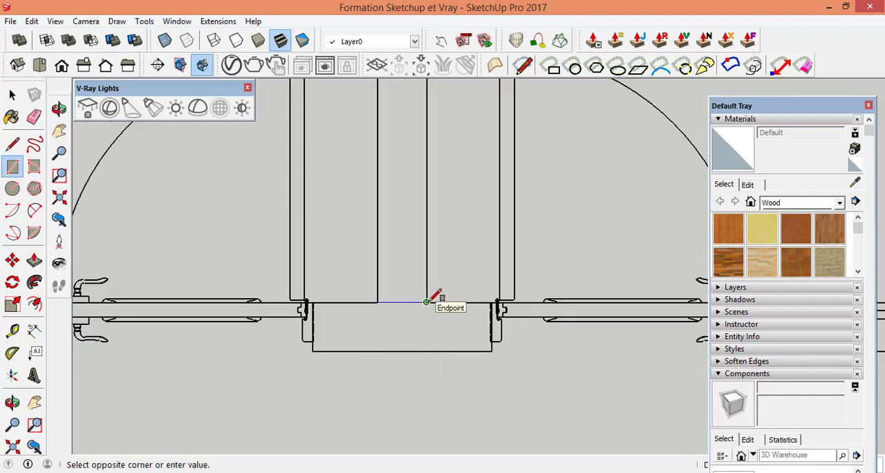
pyautogui.click(426, 301)
pyautogui.scroll(-5, 425, 298)
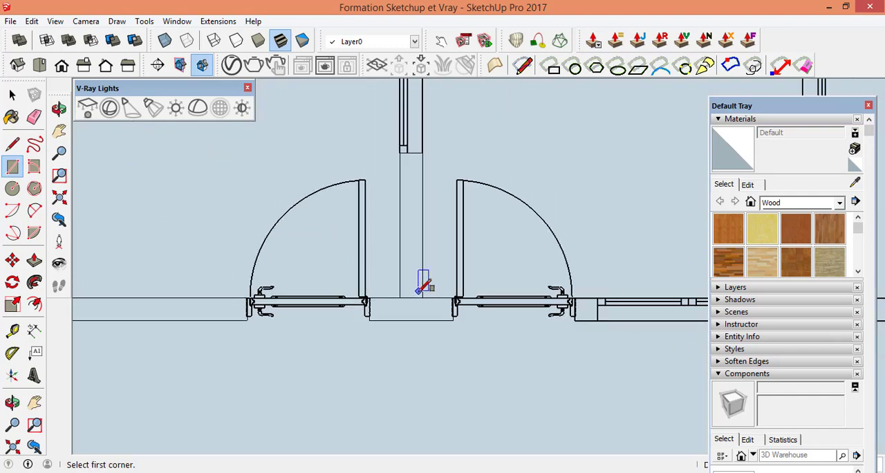
# Step: Select the connected floor face in the second upper room and delete it
pyautogui.click(12, 94)
pyautogui.click(9, 99)
pyautogui.scroll(-2, 377, 259)
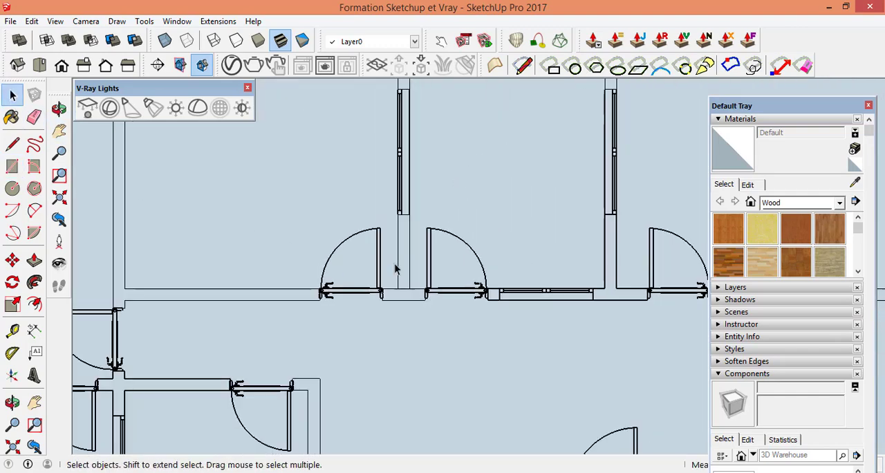
pyautogui.click(320, 205)
pyautogui.press('Delete')
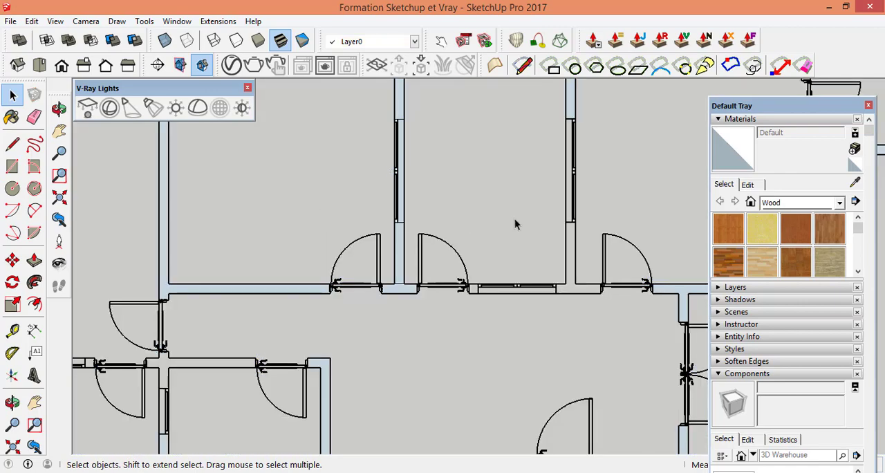
# Step: Draw a rectangle over the vertical wall between the third and fourth upper rooms, from the exterior wall's inner face to the horizontal corridor wall
pyautogui.scroll(-3, 456, 290)
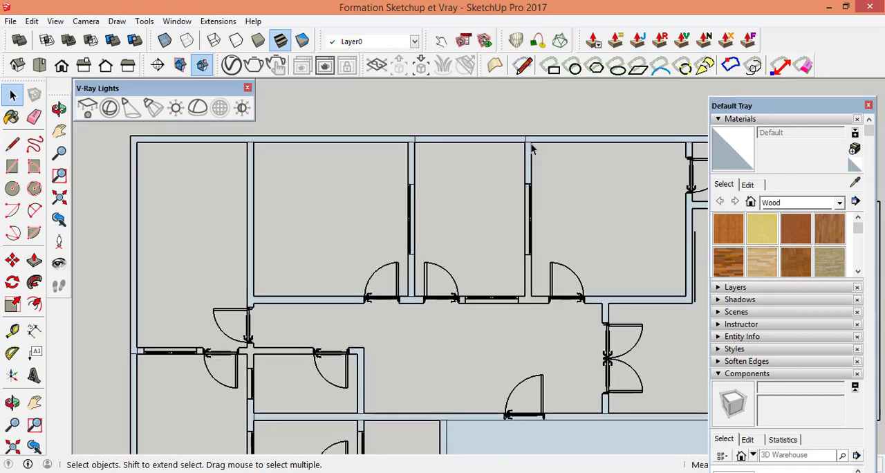
pyautogui.scroll(4, 539, 249)
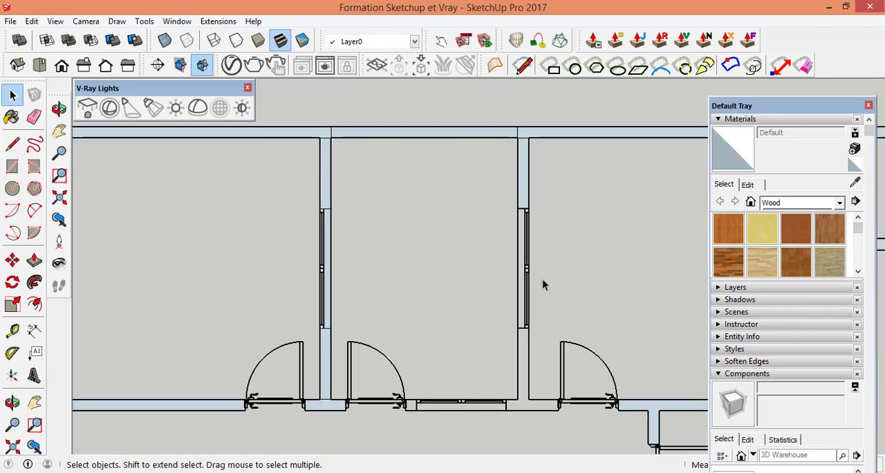
pyautogui.click(13, 167)
pyautogui.scroll(5, 541, 145)
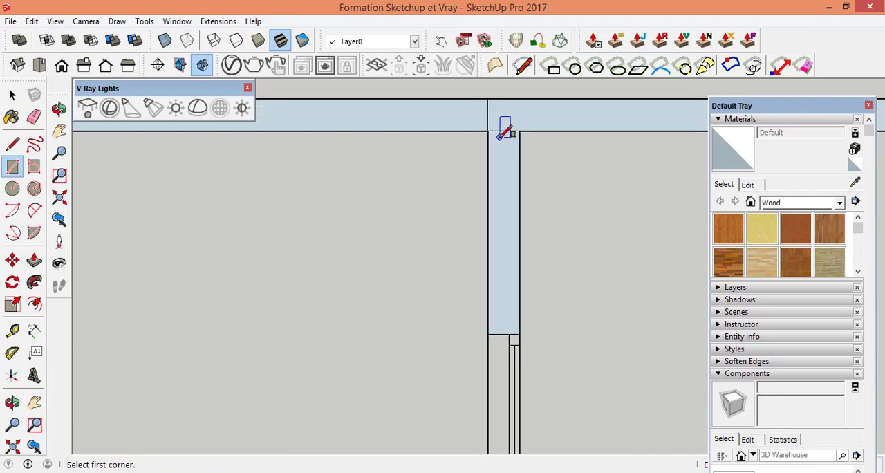
pyautogui.click(488, 129)
pyautogui.scroll(-5, 515, 188)
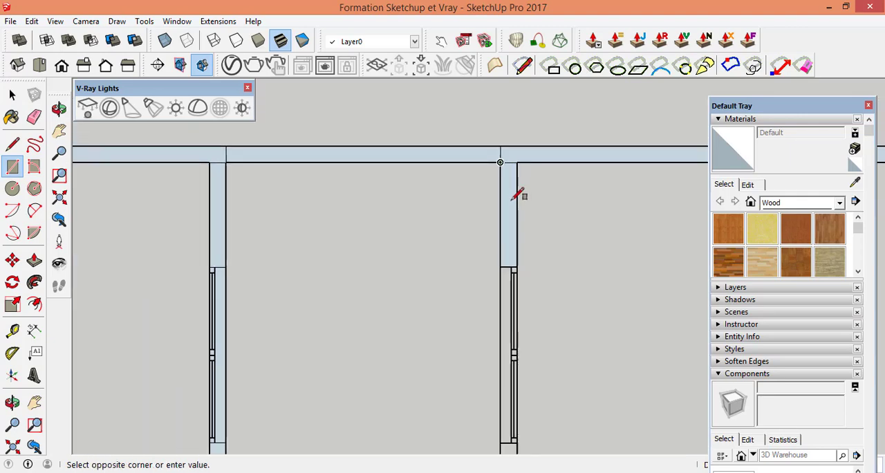
pyautogui.scroll(4, 526, 374)
pyautogui.scroll(5, 515, 335)
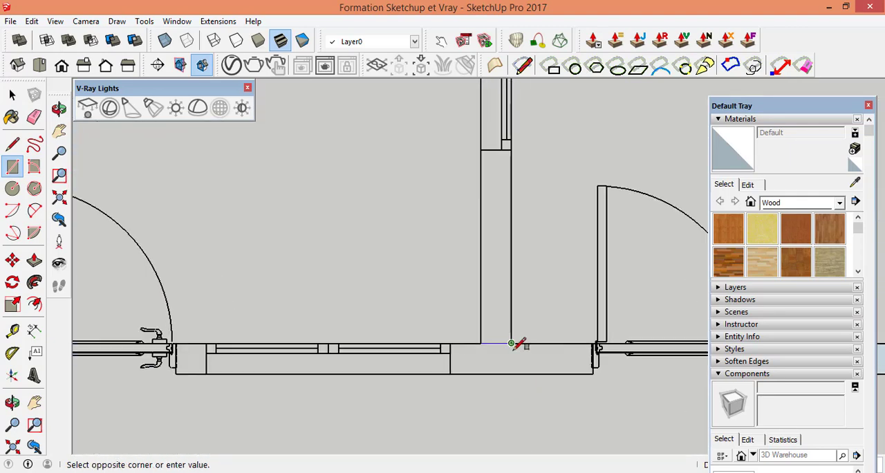
pyautogui.click(509, 336)
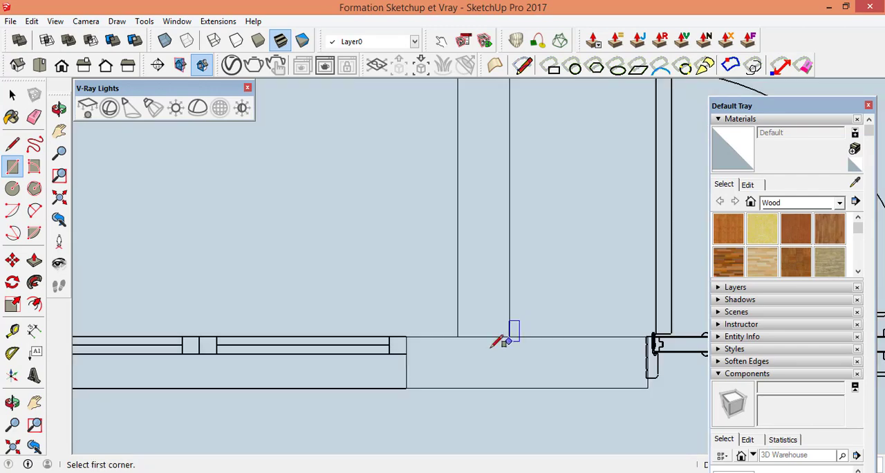
# Step: Delete the connected floor face surrounding the wall between the third and fourth upper rooms
pyautogui.click(12, 95)
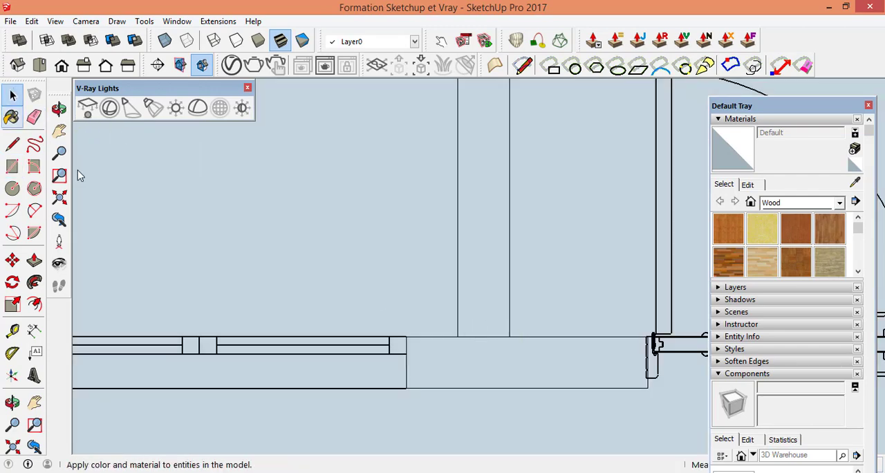
pyautogui.click(384, 257)
pyautogui.press('Delete')
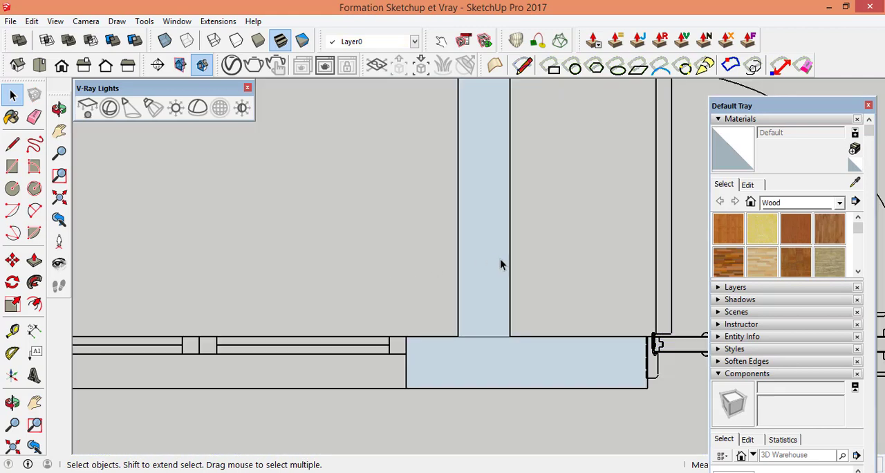
# Step: Draw a rectangle along the upper corridor wall, from the fourth room's lower right inner corner to the wall corner beside the first room's door
pyautogui.scroll(-3, 445, 270)
pyautogui.scroll(-5, 388, 336)
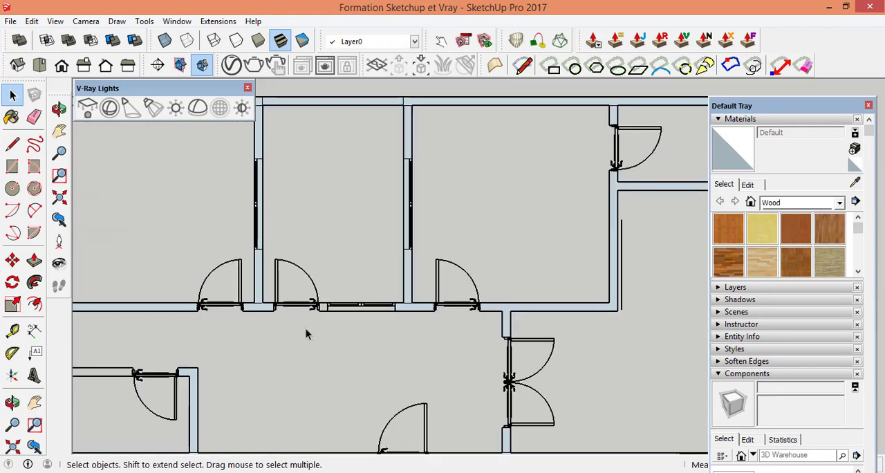
pyautogui.scroll(-2, 606, 327)
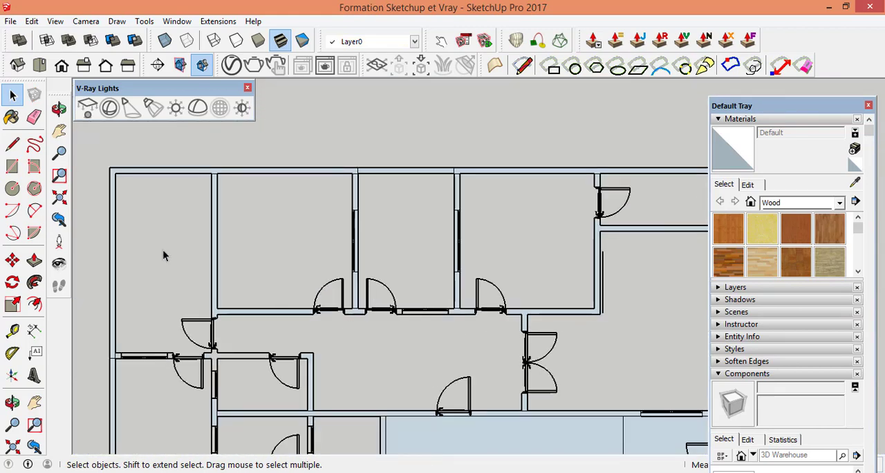
pyautogui.click(14, 169)
pyautogui.scroll(5, 615, 307)
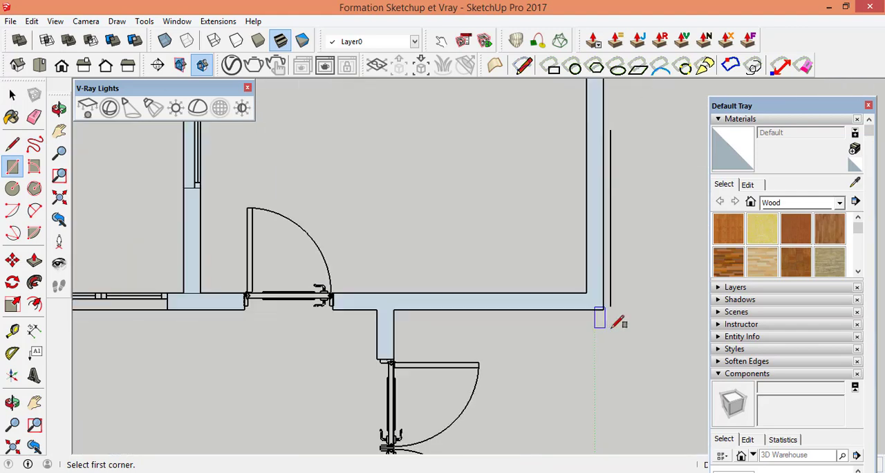
pyautogui.scroll(2, 599, 323)
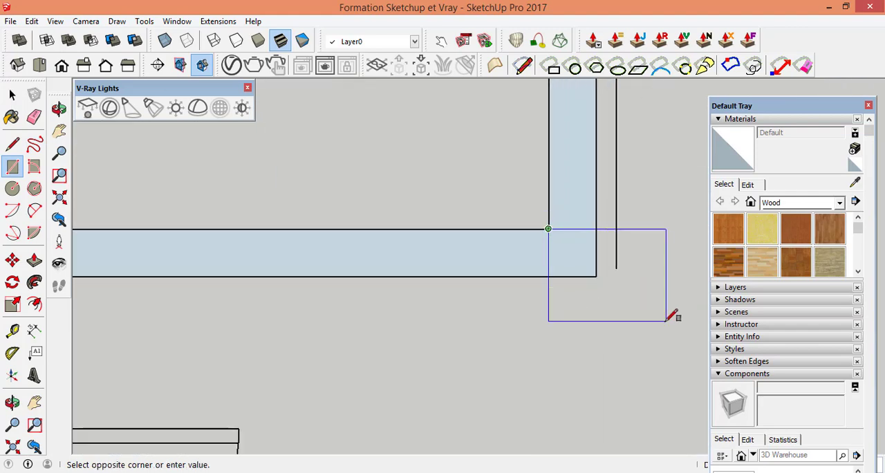
pyautogui.scroll(-5, 672, 316)
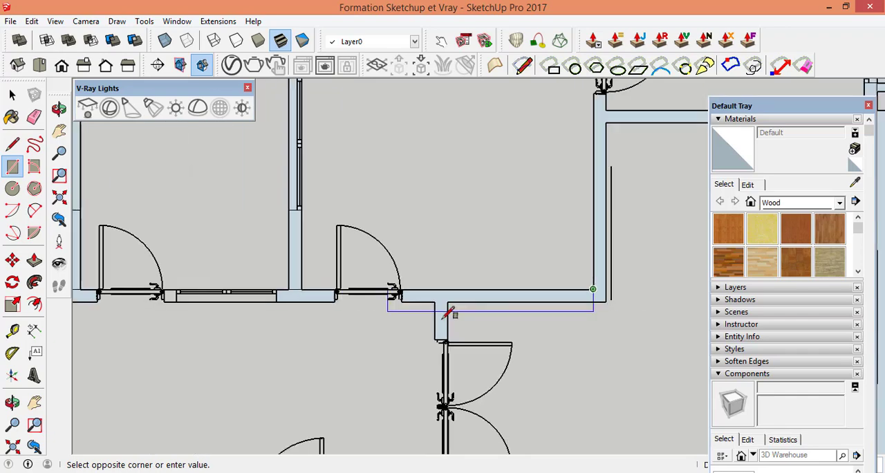
pyautogui.scroll(-1, 417, 317)
pyautogui.scroll(-2, 326, 307)
pyautogui.scroll(7, 241, 306)
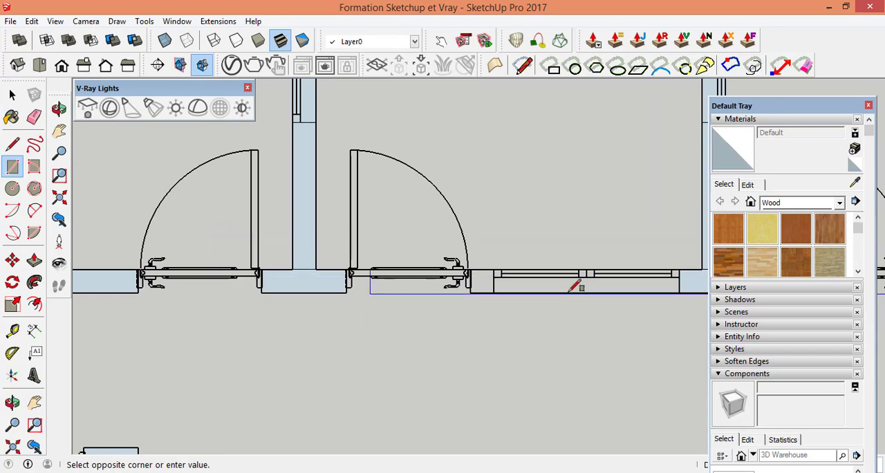
pyautogui.scroll(-5, 718, 289)
pyautogui.scroll(-3, 434, 267)
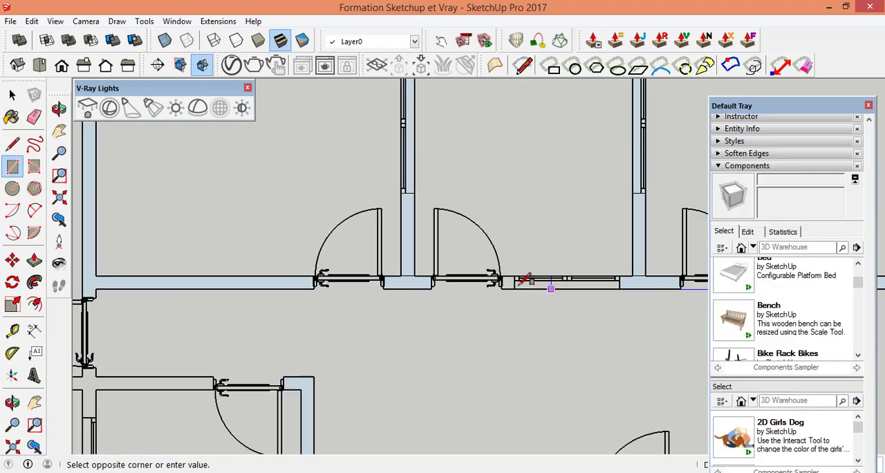
pyautogui.scroll(4, 254, 294)
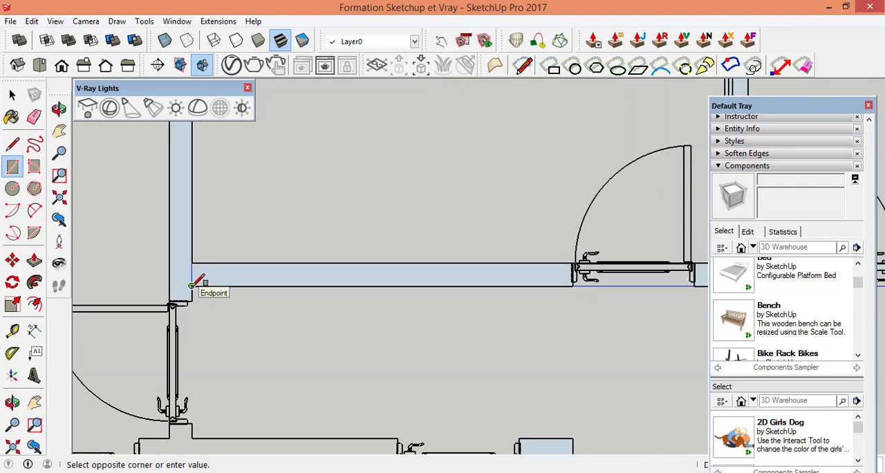
pyautogui.scroll(-4, 174, 251)
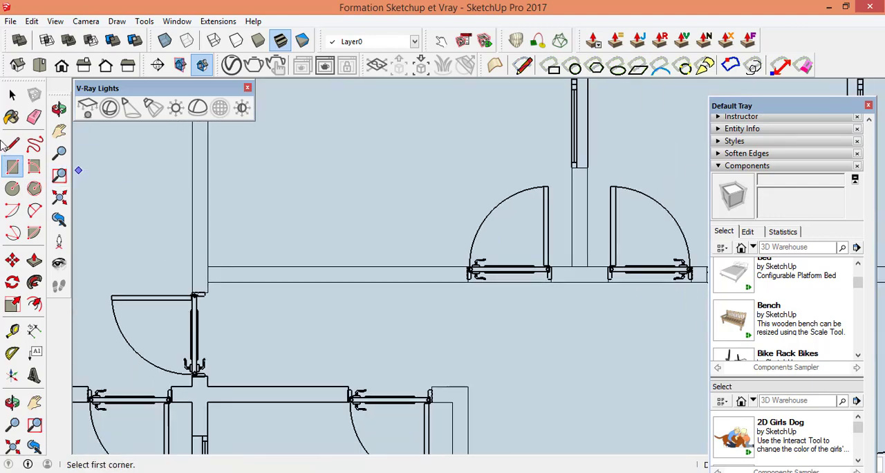
# Step: Delete the floor face of the second upper room and the connected corridor floor face below it
pyautogui.click(13, 96)
pyautogui.click(14, 95)
pyautogui.click(352, 215)
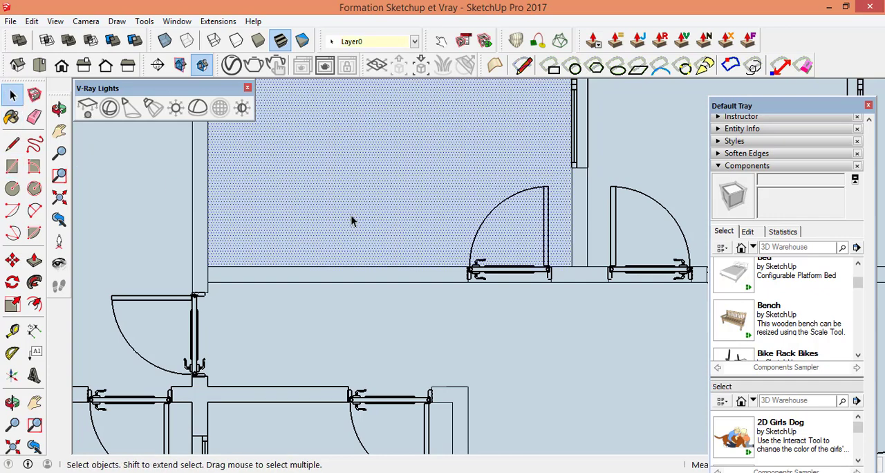
pyautogui.press('Delete')
pyautogui.click(388, 329)
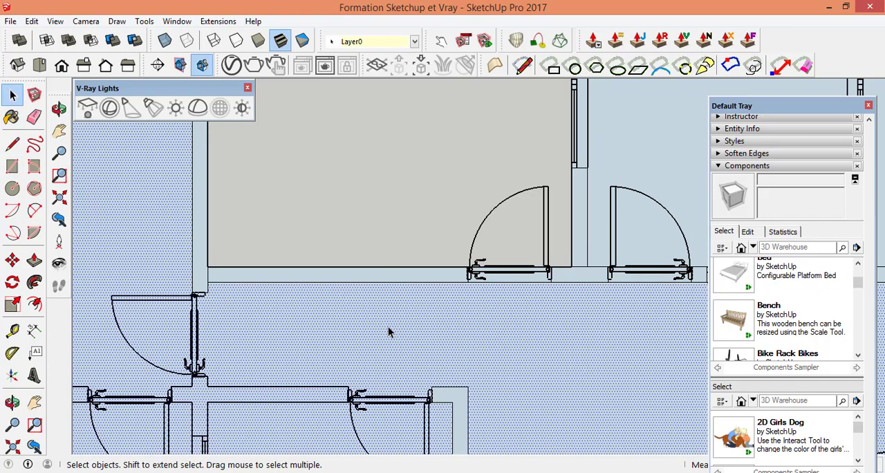
pyautogui.press('Delete')
# Step: Delete the floor faces of the third and fourth upper rooms
pyautogui.scroll(-3, 325, 312)
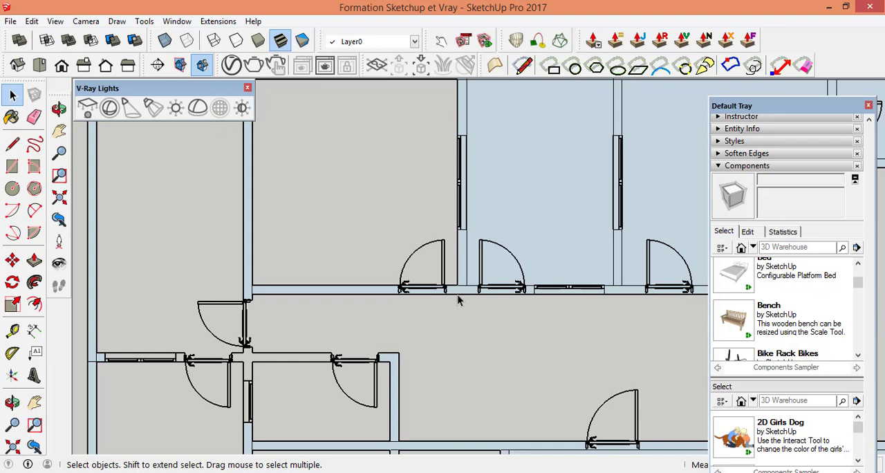
pyautogui.click(562, 207)
pyautogui.press('Delete')
pyautogui.scroll(-3, 336, 274)
pyautogui.click(650, 215)
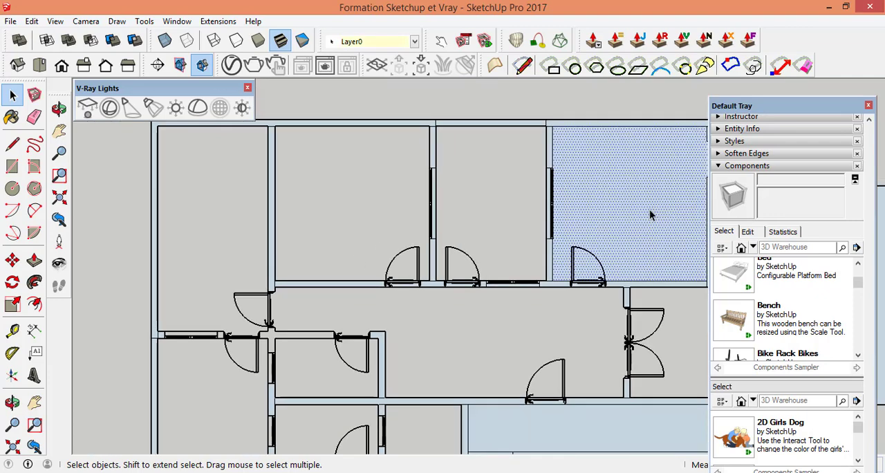
pyautogui.press('Delete')
# Step: Draw a rectangle over the fourth upper room's right wall, from the exterior wall's inner face to the wall's lower right outer corner
pyautogui.scroll(-3, 639, 256)
pyautogui.scroll(5, 635, 276)
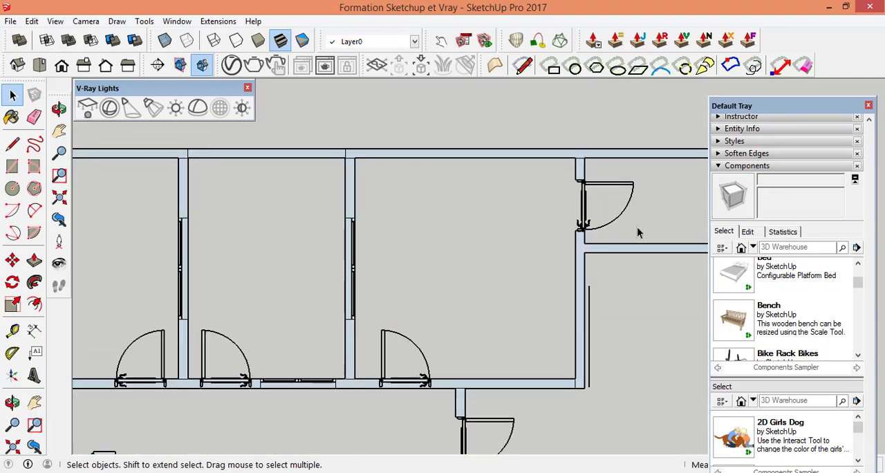
pyautogui.scroll(4, 637, 227)
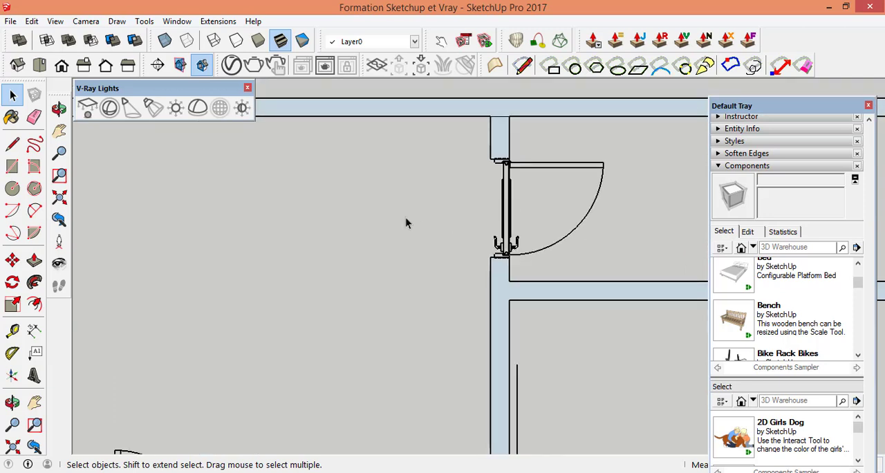
pyautogui.click(12, 170)
pyautogui.scroll(2, 503, 128)
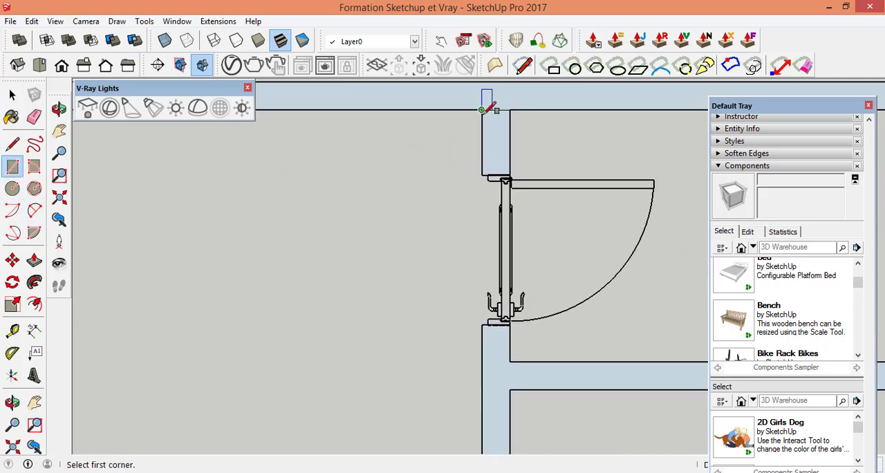
pyautogui.scroll(-5, 497, 261)
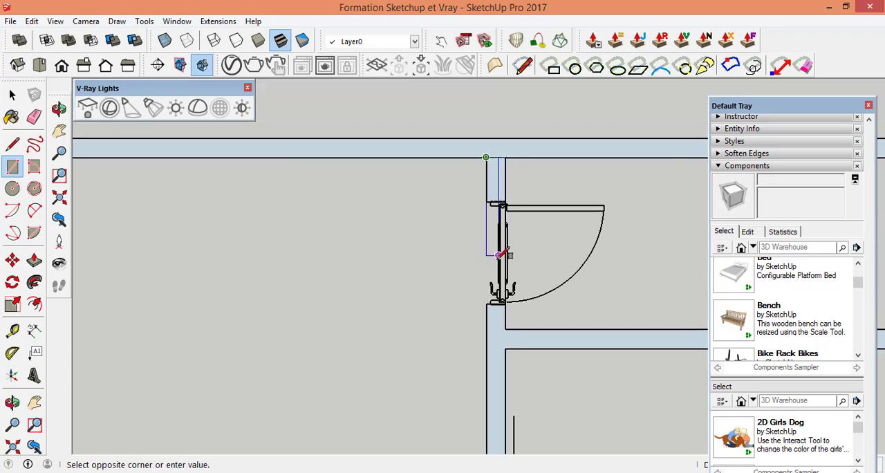
pyautogui.scroll(5, 492, 374)
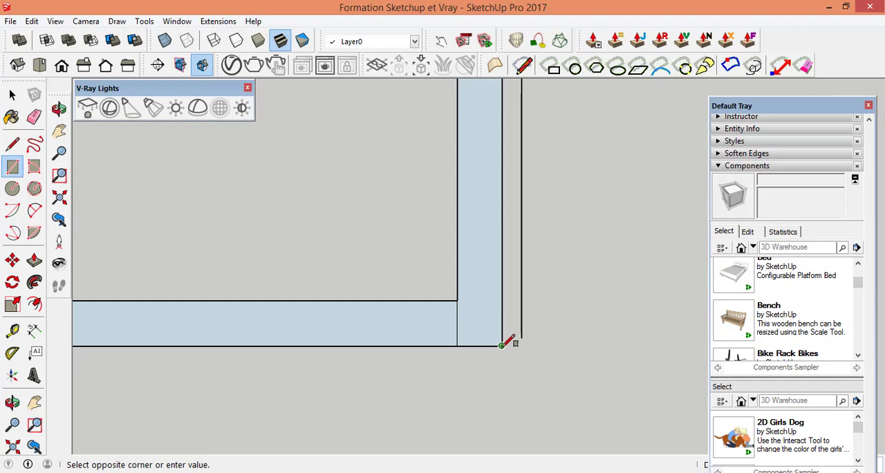
pyautogui.click(501, 344)
pyautogui.scroll(-2, 480, 340)
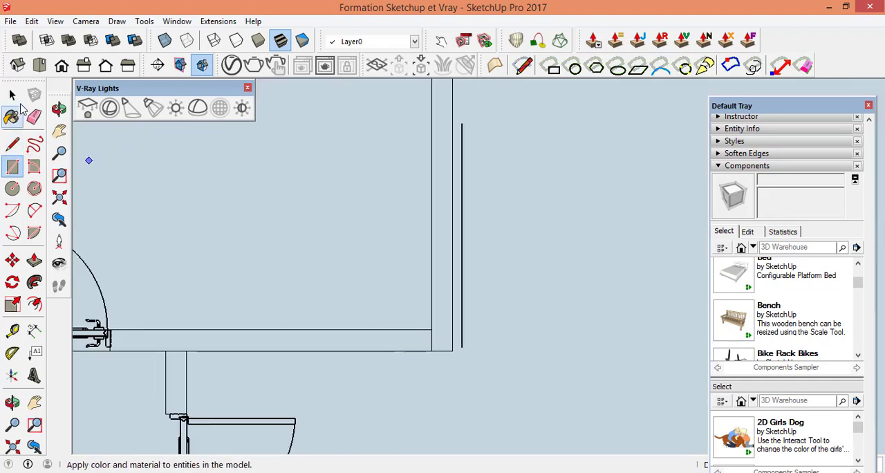
# Step: Delete the floor face of the fourth upper room and the connected floor face of the large room to its right
pyautogui.click(13, 95)
pyautogui.scroll(-2, 441, 313)
pyautogui.click(387, 253)
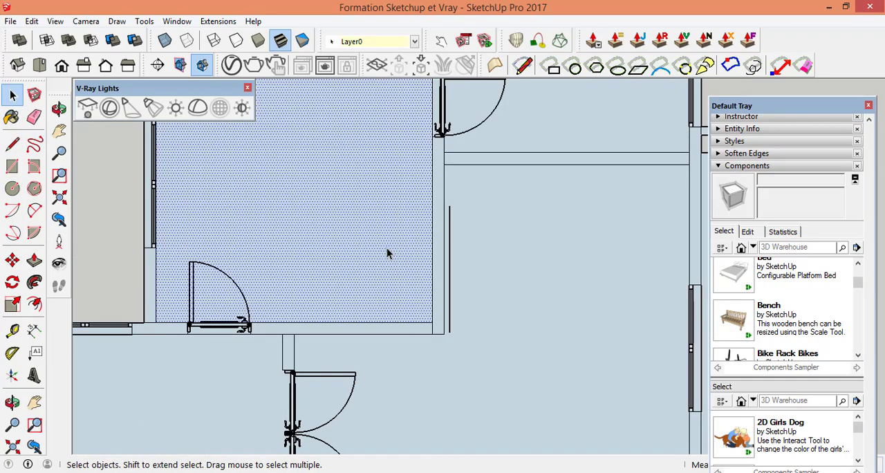
pyautogui.press('Delete')
pyautogui.click(494, 284)
pyautogui.press('Delete')
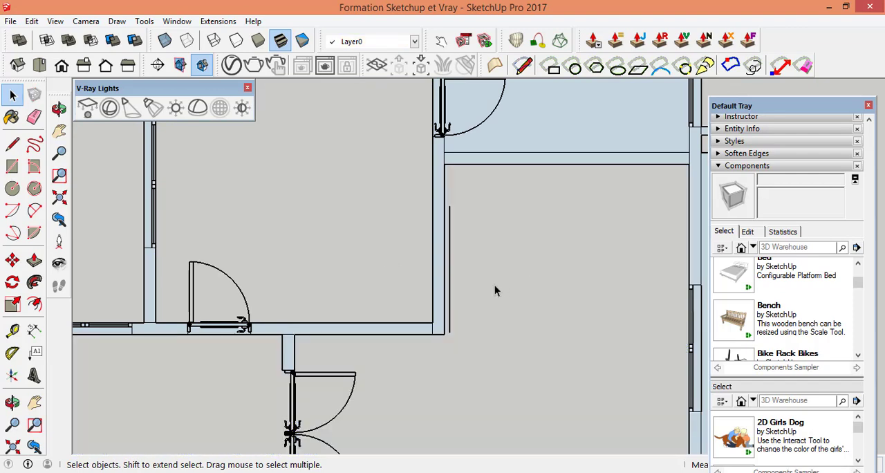
# Step: Delete the floor face of the small upper-right corner room and the rectangular face outside the right exterior wall
pyautogui.scroll(-2, 435, 294)
pyautogui.scroll(2, 544, 129)
pyautogui.click(521, 186)
pyautogui.press('Delete')
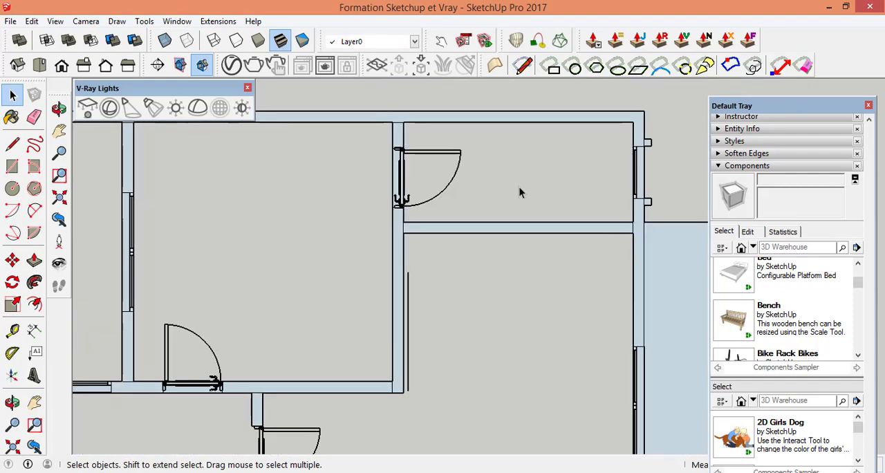
pyautogui.scroll(-3, 545, 171)
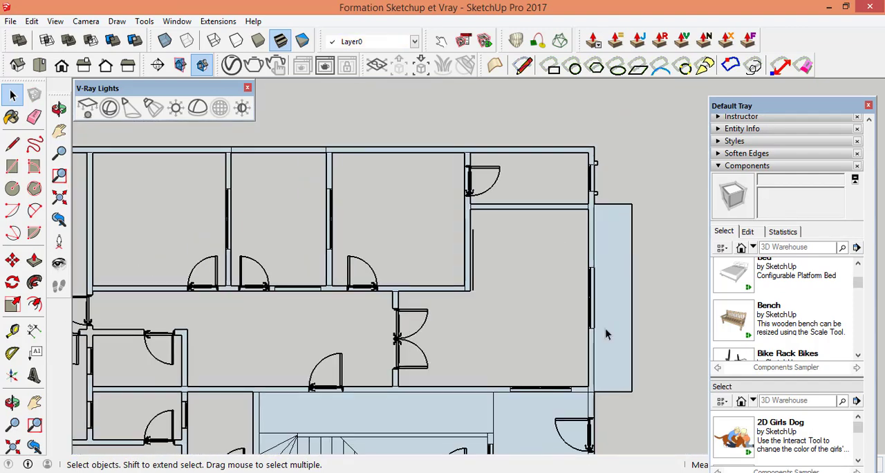
pyautogui.click(607, 327)
pyautogui.press('Delete')
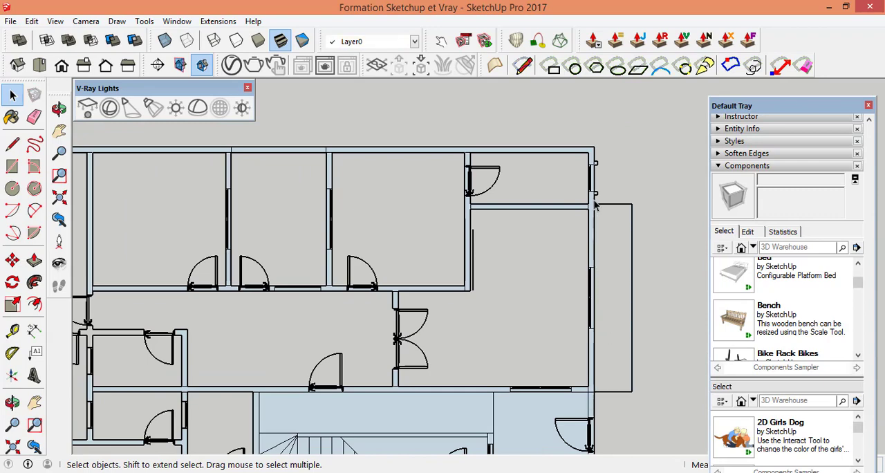
# Step: Delete the two small square faces projecting outside the right exterior wall beside the upper-right corner room's window
pyautogui.scroll(3, 594, 204)
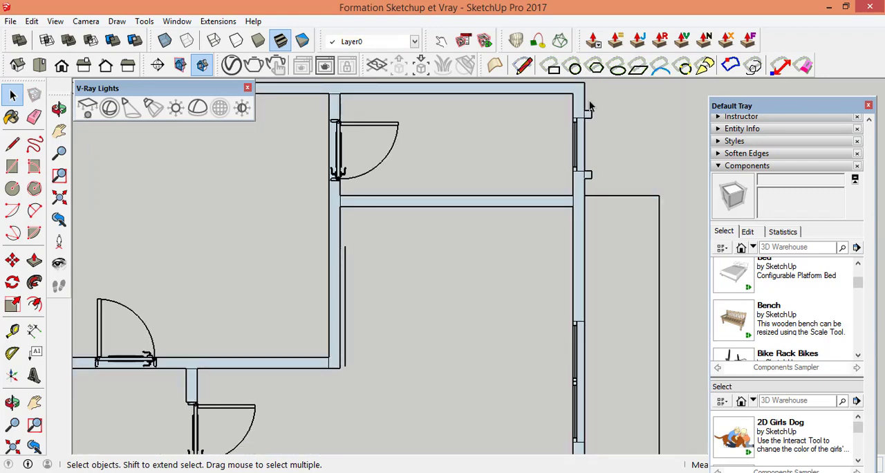
pyautogui.scroll(4, 590, 105)
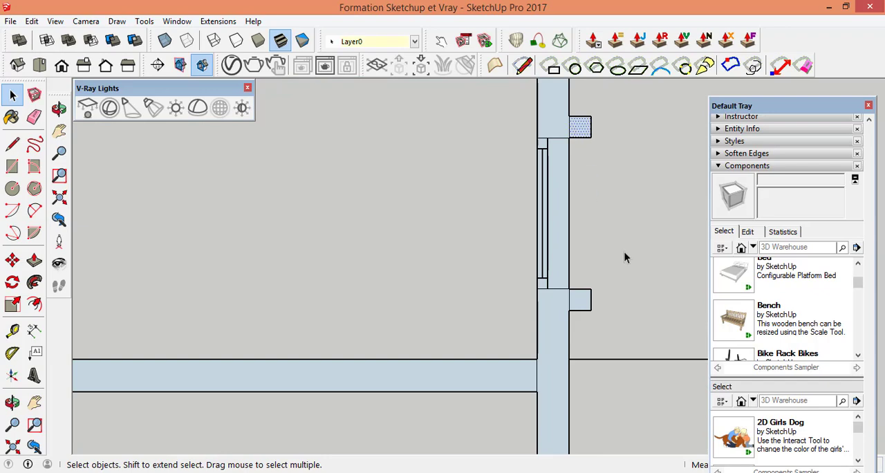
pyautogui.scroll(-6, 531, 205)
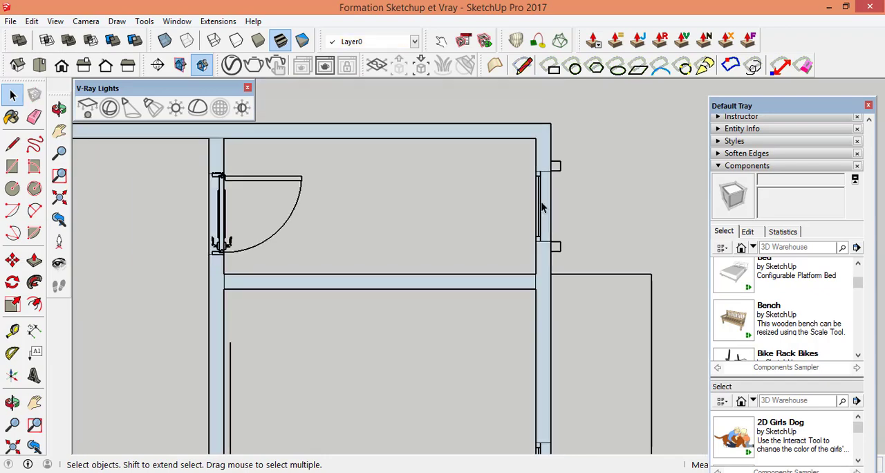
# Step: Delete the lower rectangular face outside the right exterior wall and the floor face of the entrance room beside it
pyautogui.scroll(3, 539, 415)
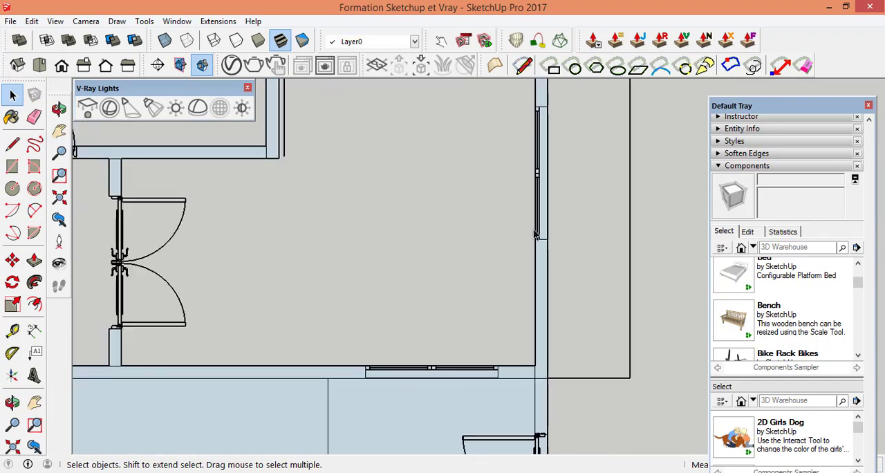
pyautogui.scroll(-6, 526, 242)
pyautogui.scroll(4, 542, 394)
pyautogui.scroll(1, 545, 397)
pyautogui.click(553, 397)
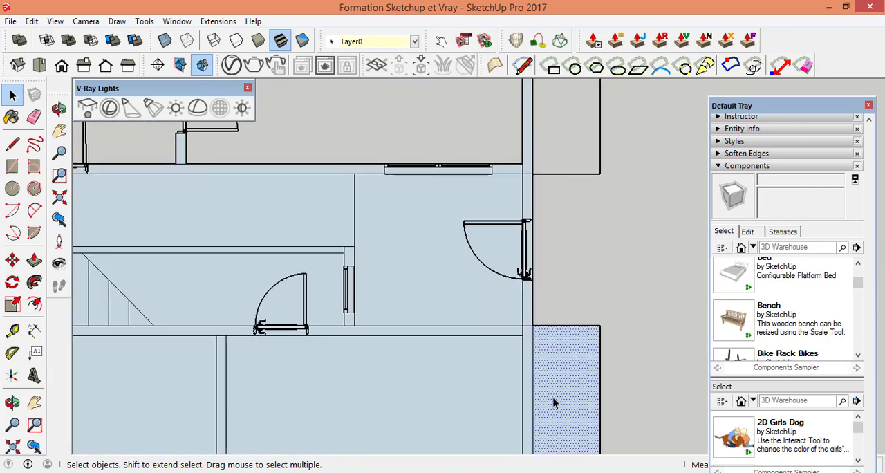
pyautogui.press('Delete')
pyautogui.click(456, 271)
pyautogui.press('Delete')
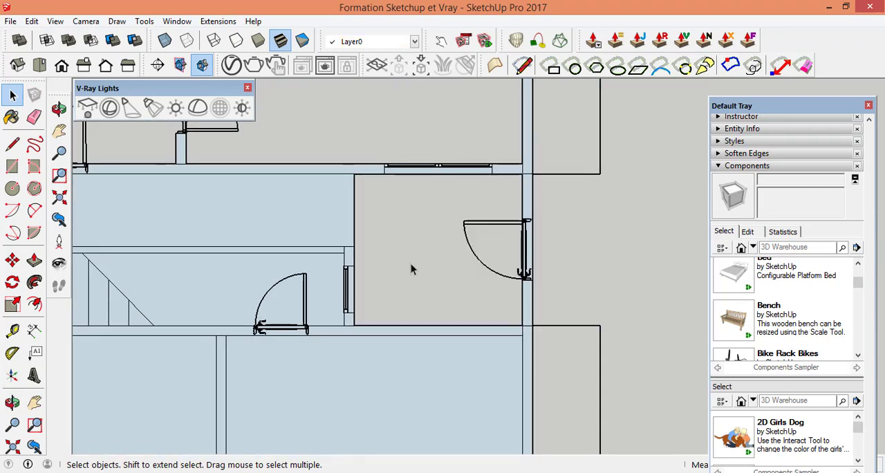
# Step: Delete the long floor face above the staircase and the floor face between the stairs and the entrance room
pyautogui.click(311, 232)
pyautogui.press('Delete')
pyautogui.scroll(-2, 373, 281)
pyautogui.click(291, 287)
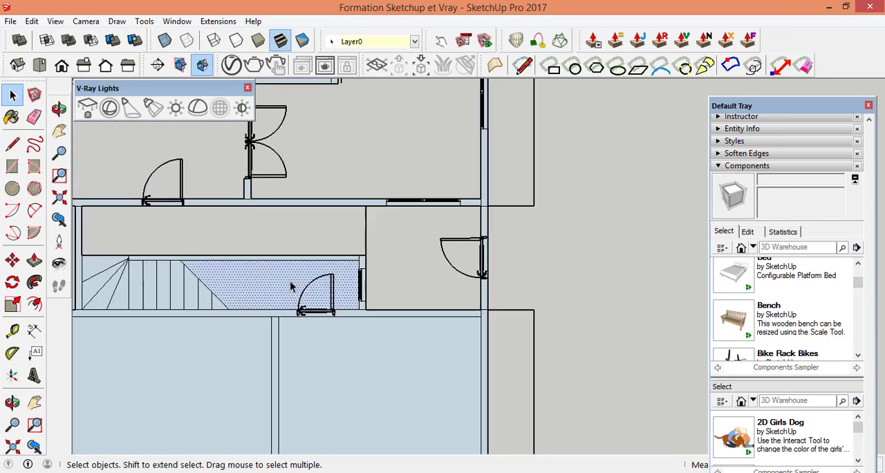
pyautogui.press('Delete')
pyautogui.scroll(-2, 268, 278)
# Step: Delete the faces of the fan-shaped winder treads at the left end of the staircase
pyautogui.scroll(4, 218, 263)
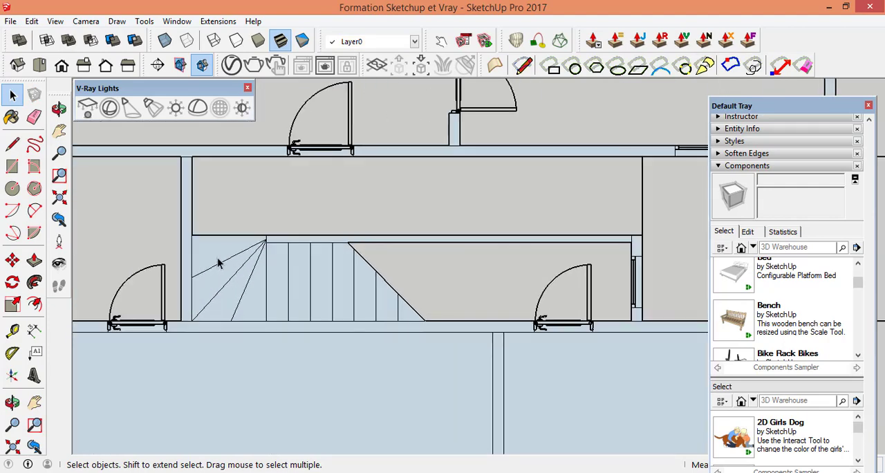
pyautogui.press('Delete')
pyautogui.click(218, 301)
pyautogui.press('Delete')
pyautogui.click(253, 304)
pyautogui.press('Delete')
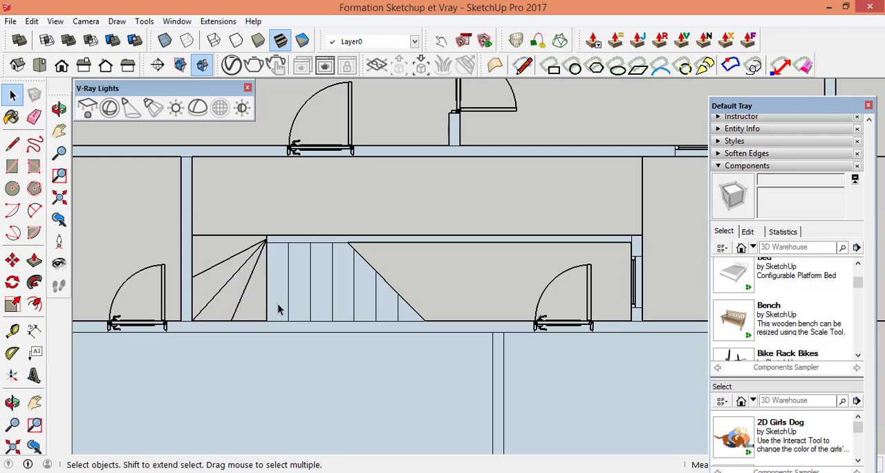
# Step: Delete the faces of the straight staircase treads, working from the winders toward the diagonal cut line
pyautogui.click(277, 304)
pyautogui.press('Delete')
pyautogui.click(297, 292)
pyautogui.press('Delete')
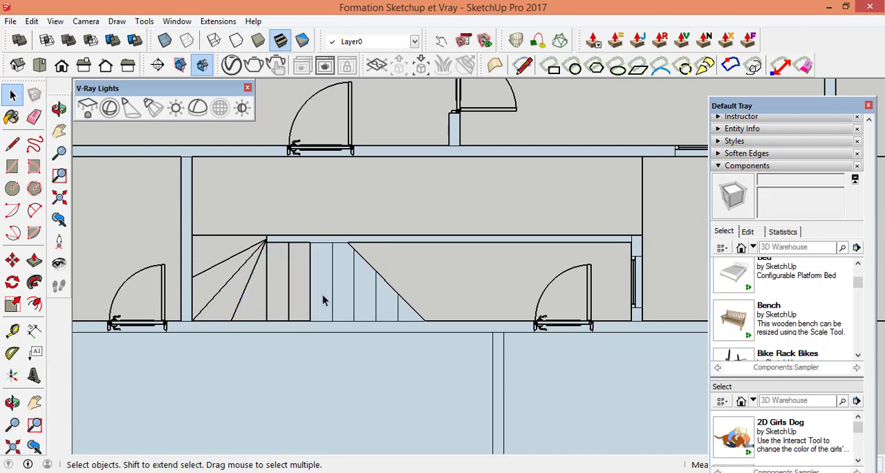
pyautogui.click(322, 295)
pyautogui.press('Delete')
pyautogui.click(346, 300)
pyautogui.press('Delete')
pyautogui.click(365, 305)
pyautogui.press('Delete')
pyautogui.click(383, 305)
pyautogui.press('Delete')
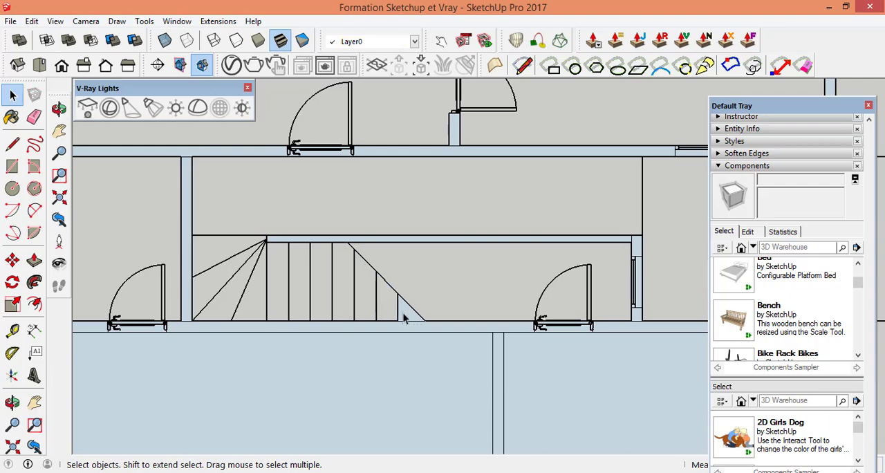
# Step: Delete the three narrow rectangular faces projecting outside the lower exterior wall at the windows
pyautogui.scroll(-5, 485, 247)
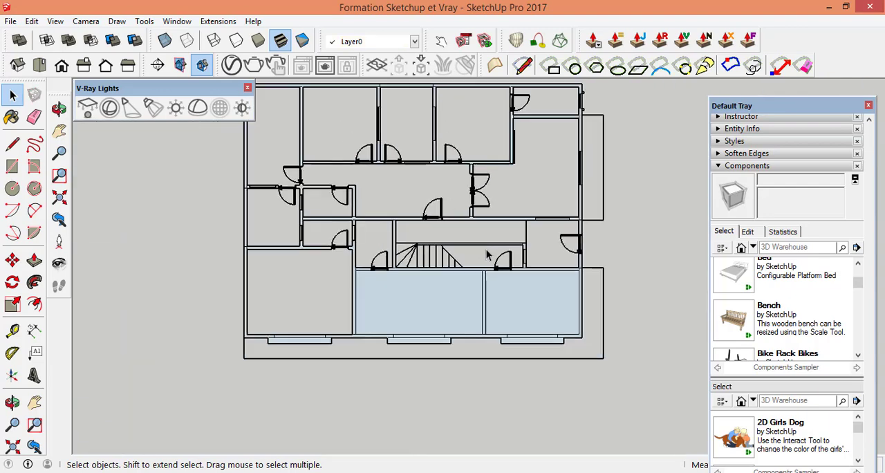
pyautogui.scroll(3, 586, 355)
pyautogui.scroll(3, 526, 347)
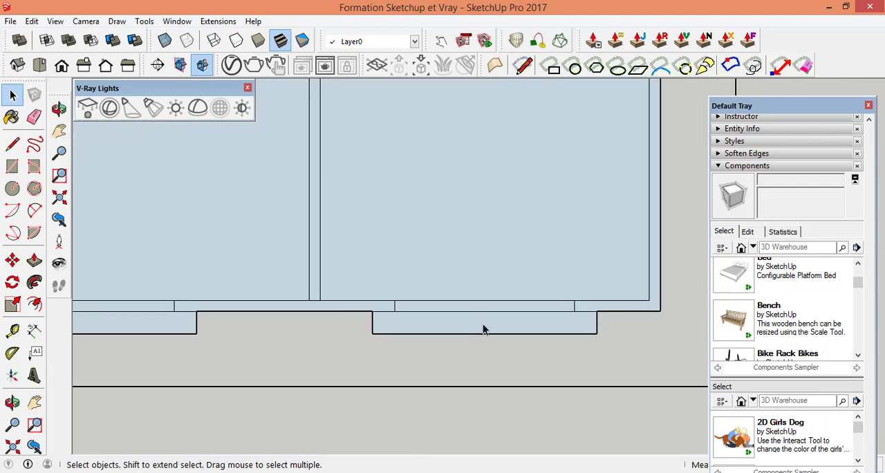
pyautogui.click(484, 328)
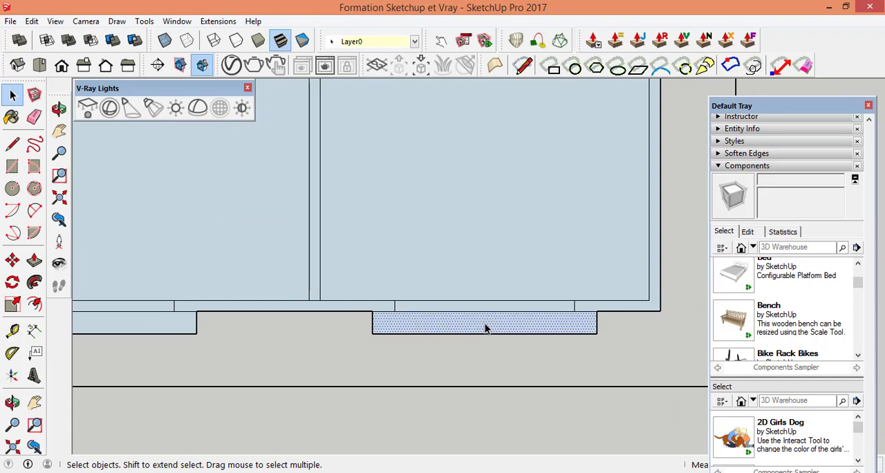
pyautogui.press('Delete')
pyautogui.scroll(-5, 563, 326)
pyautogui.scroll(5, 286, 332)
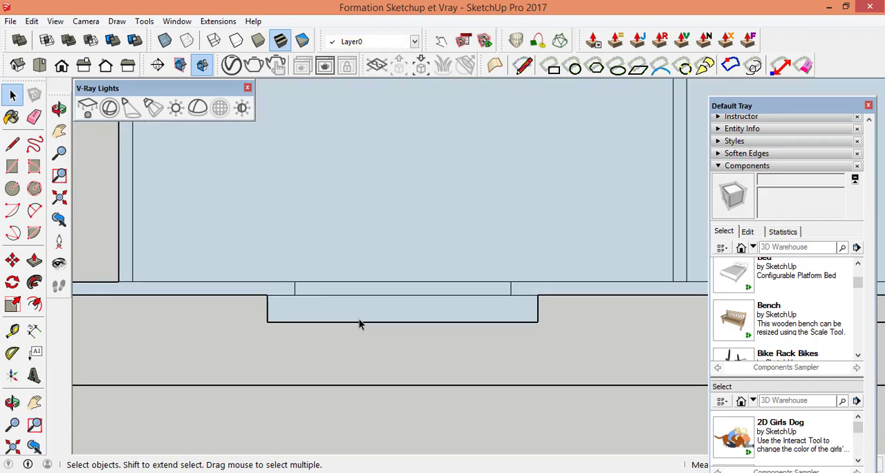
pyautogui.click(370, 310)
pyautogui.press('Delete')
pyautogui.scroll(-3, 454, 326)
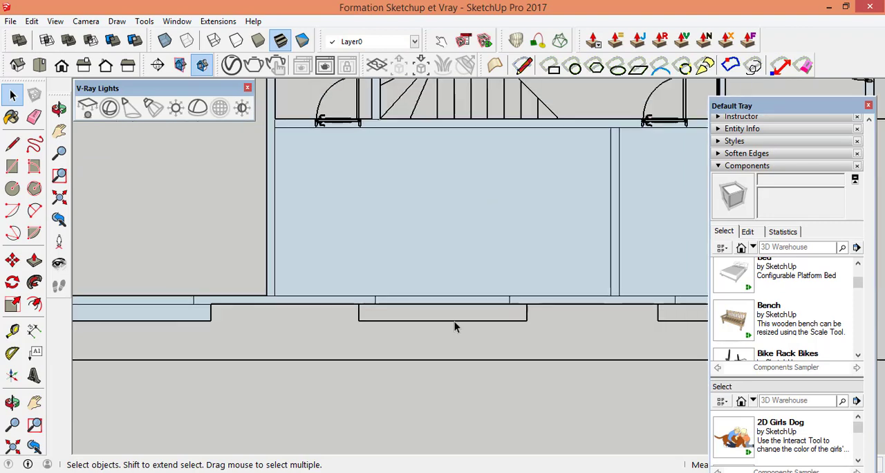
pyautogui.scroll(-3, 159, 330)
pyautogui.scroll(5, 189, 312)
pyautogui.click(198, 302)
pyautogui.press('Delete')
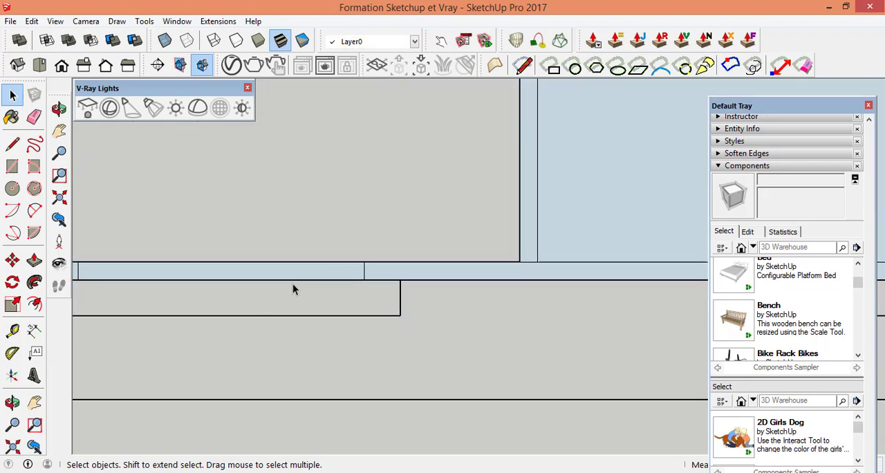
# Step: Delete the floor faces of the middle and right rooms along the lower exterior wall
pyautogui.scroll(-6, 293, 289)
pyautogui.click(461, 277)
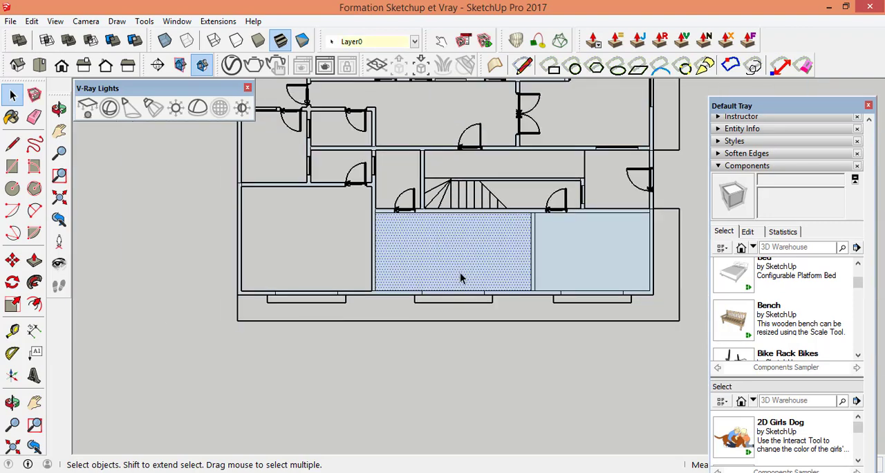
pyautogui.press('Delete')
pyautogui.click(593, 265)
pyautogui.press('Delete')
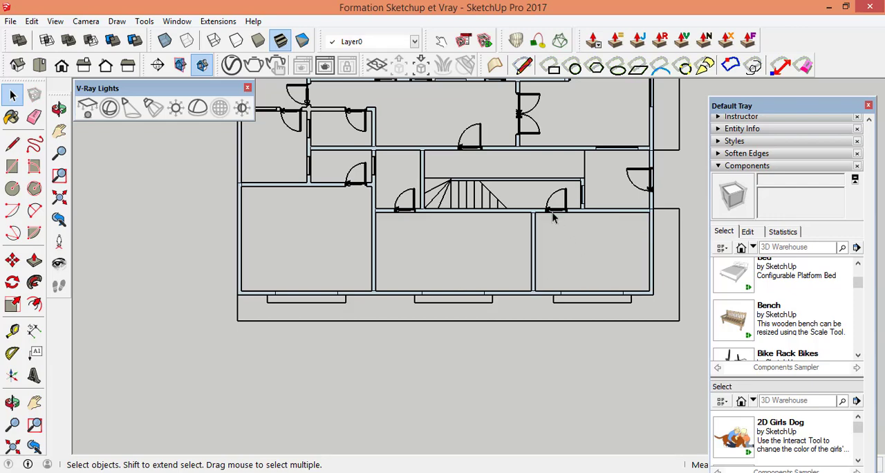
# Step: Examine the walls around the staircase and the small left-hand rooms for wall sections without a face
pyautogui.scroll(5, 553, 217)
pyautogui.scroll(-5, 528, 285)
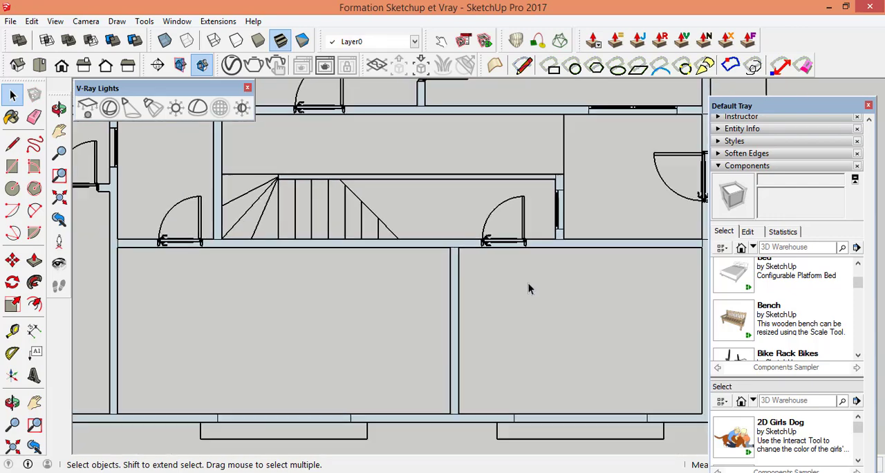
pyautogui.scroll(4, 264, 194)
pyautogui.scroll(-4, 435, 339)
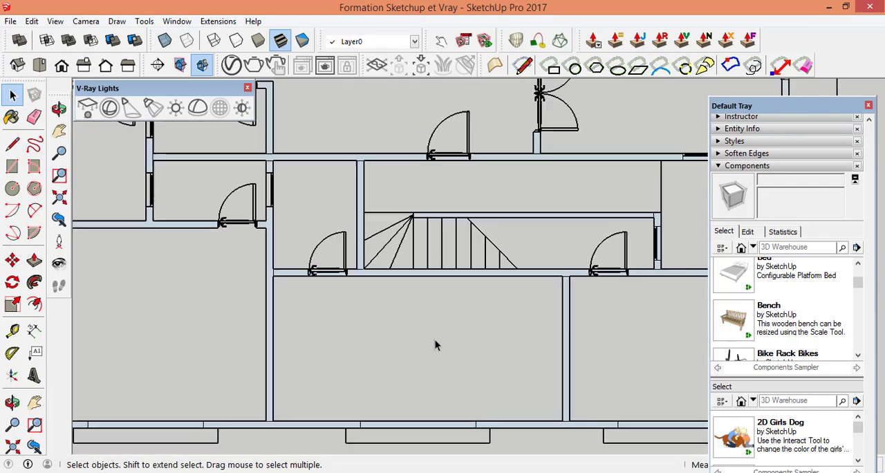
pyautogui.scroll(7, 213, 222)
pyautogui.scroll(-4, 411, 307)
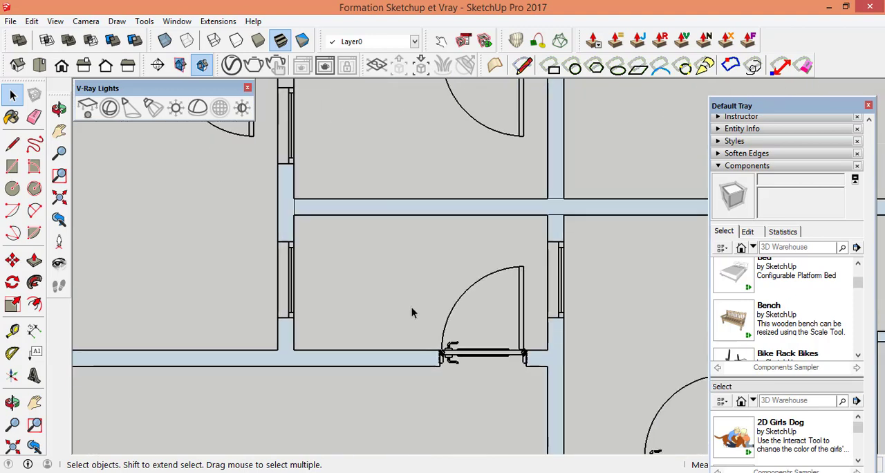
pyautogui.scroll(4, 326, 188)
pyautogui.scroll(3, 359, 150)
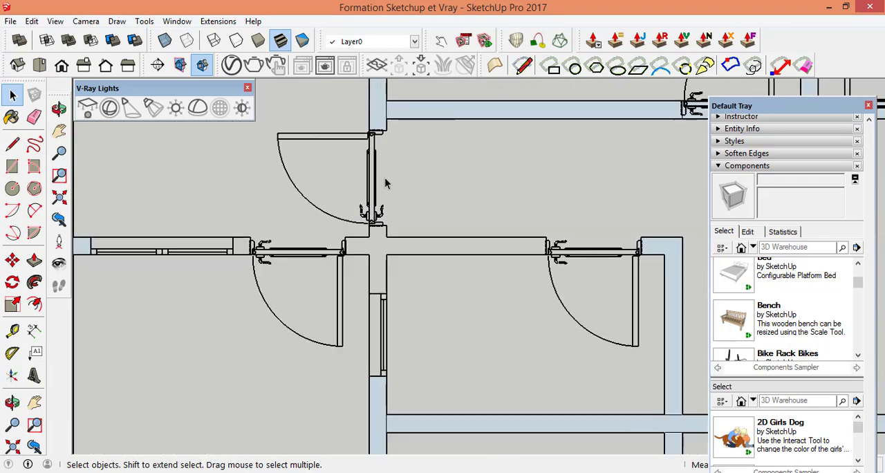
pyautogui.scroll(-4, 444, 298)
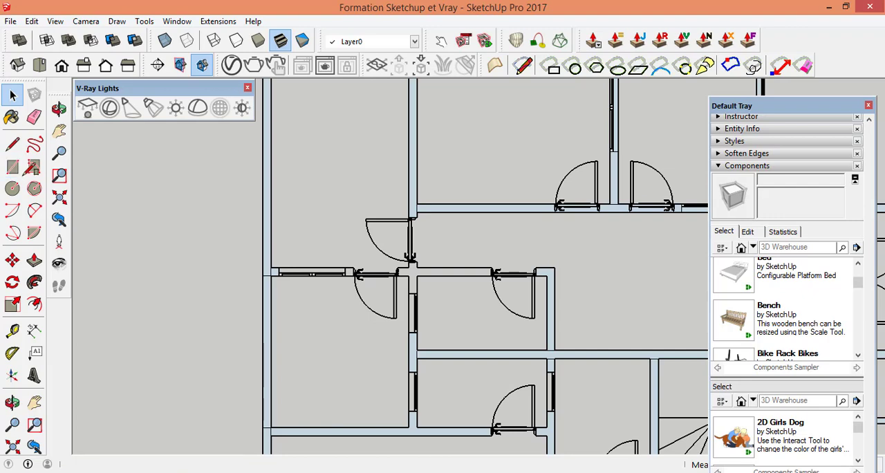
# Step: Draw a rectangle over the horizontal wall above the small left-hand rooms, from the left exterior wall's inner face to the wall's upper right outer corner
pyautogui.click(12, 167)
pyautogui.scroll(6, 296, 251)
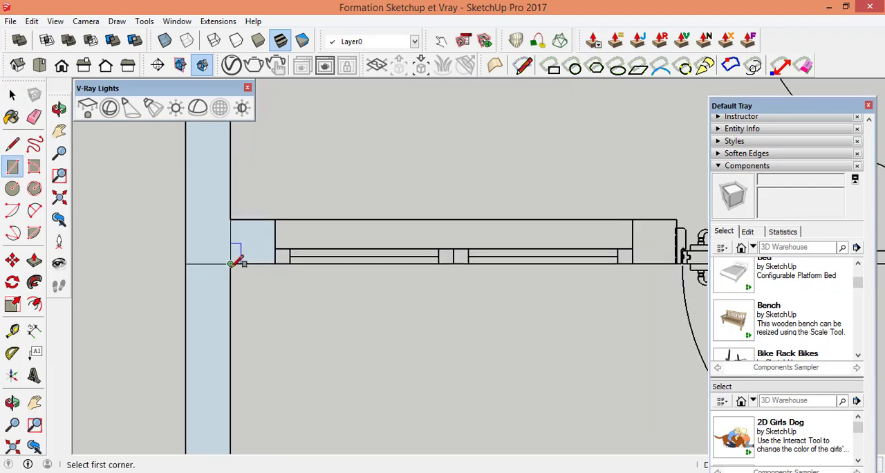
pyautogui.scroll(-6, 208, 276)
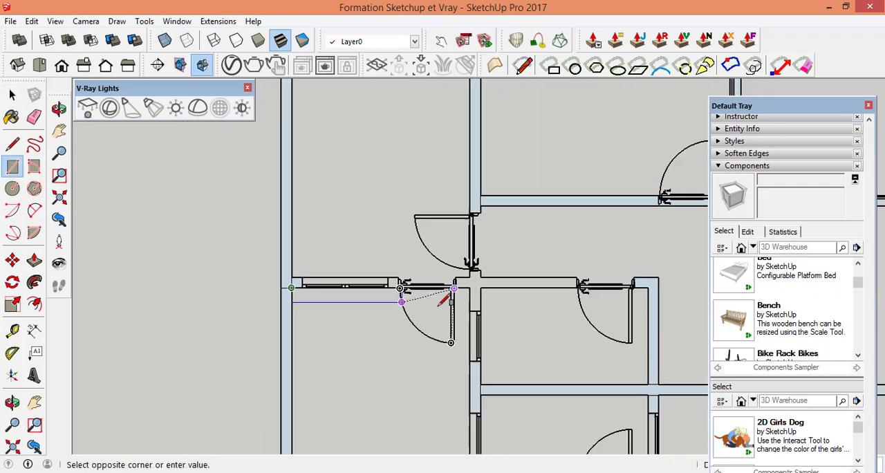
pyautogui.scroll(5, 615, 294)
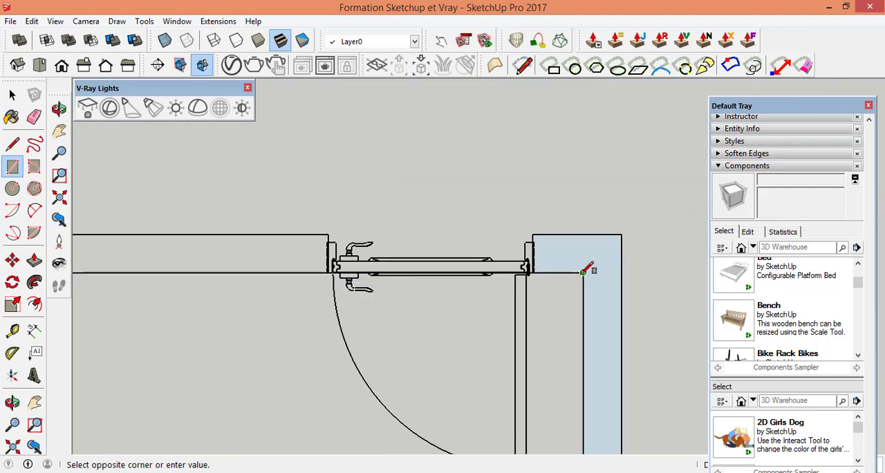
pyautogui.click(621, 233)
pyautogui.scroll(-4, 525, 282)
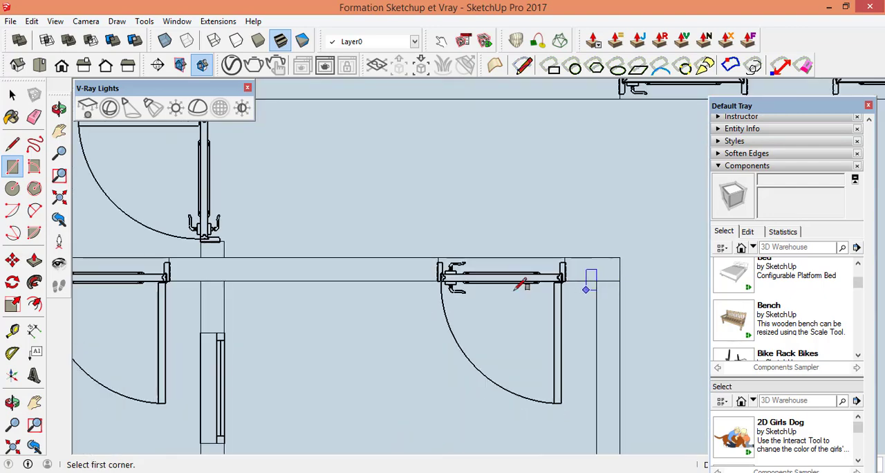
# Step: Delete the refilled floor faces of the corridor area and of the small rooms below the traced horizontal wall
pyautogui.click(12, 96)
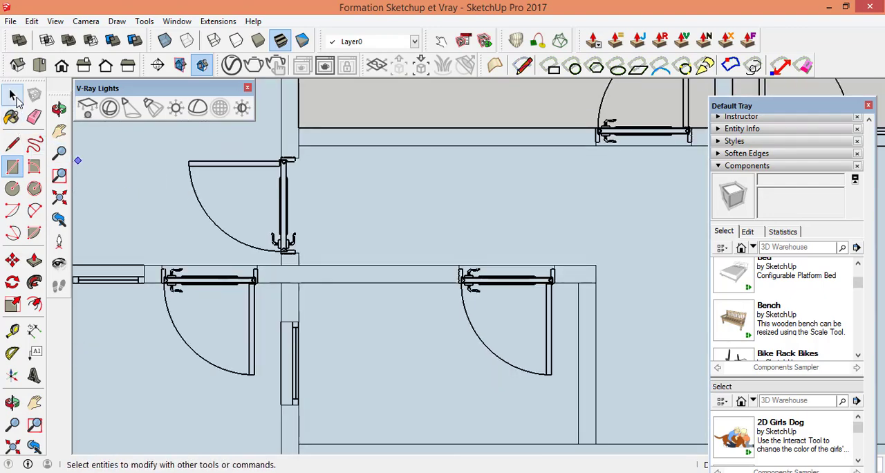
pyautogui.click(368, 183)
pyautogui.press('Delete')
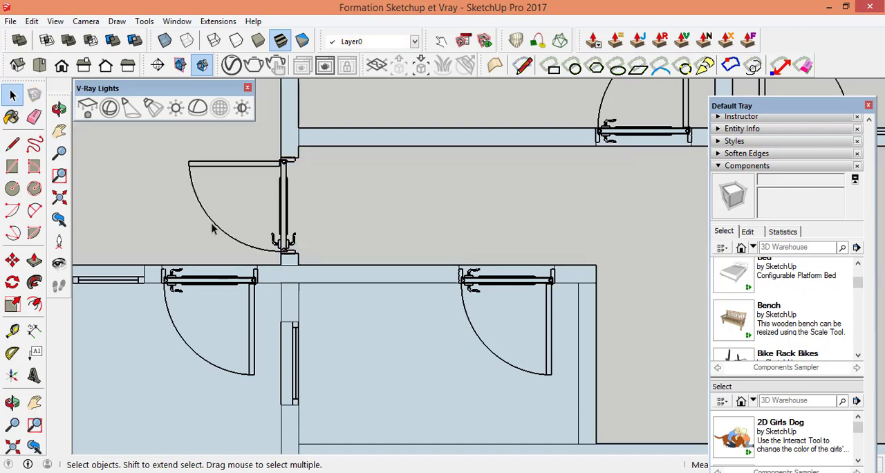
pyautogui.click(205, 377)
pyautogui.press('Delete')
pyautogui.scroll(-4, 408, 242)
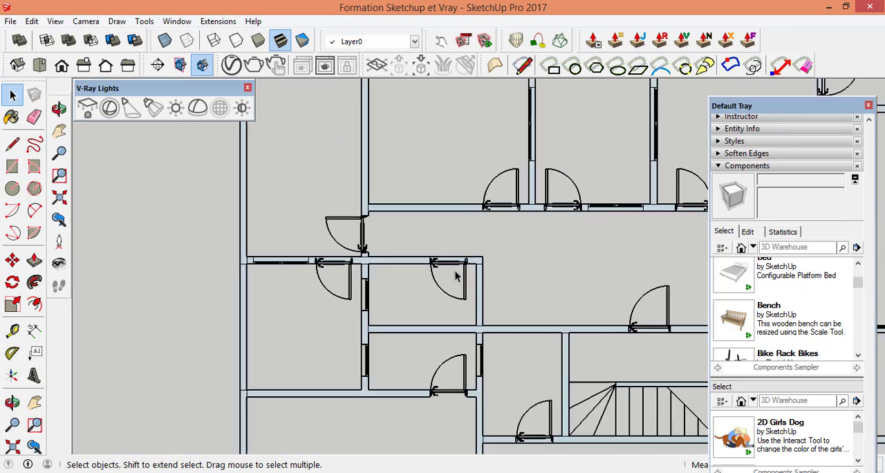
# Step: Draw a rectangle over the vertical wall between the left-hand room and the small rooms, spanning the gap between the two horizontal walls
pyautogui.scroll(6, 454, 275)
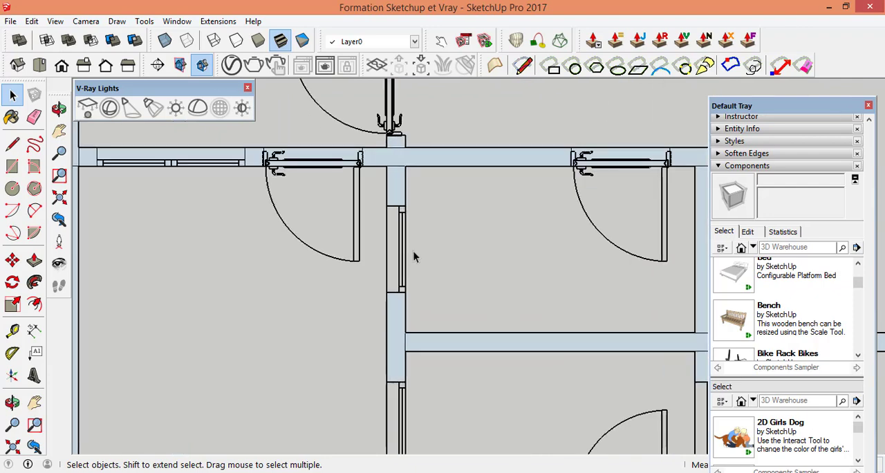
pyautogui.scroll(-2, 416, 149)
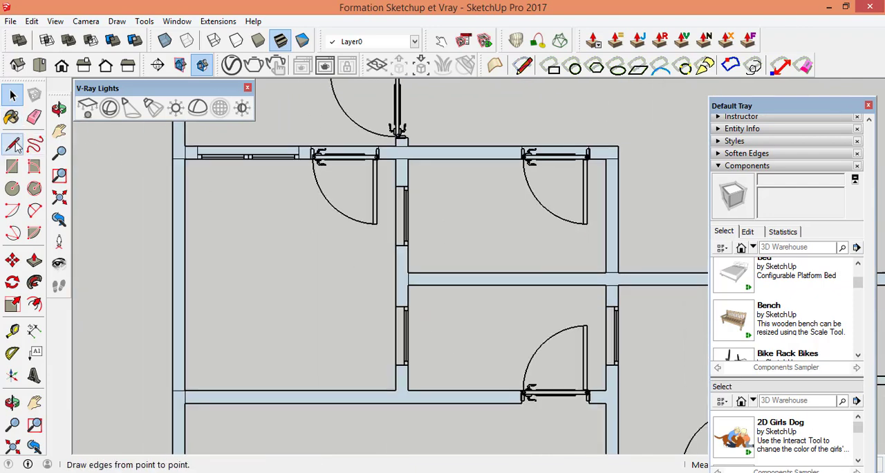
pyautogui.click(12, 166)
pyautogui.scroll(3, 405, 165)
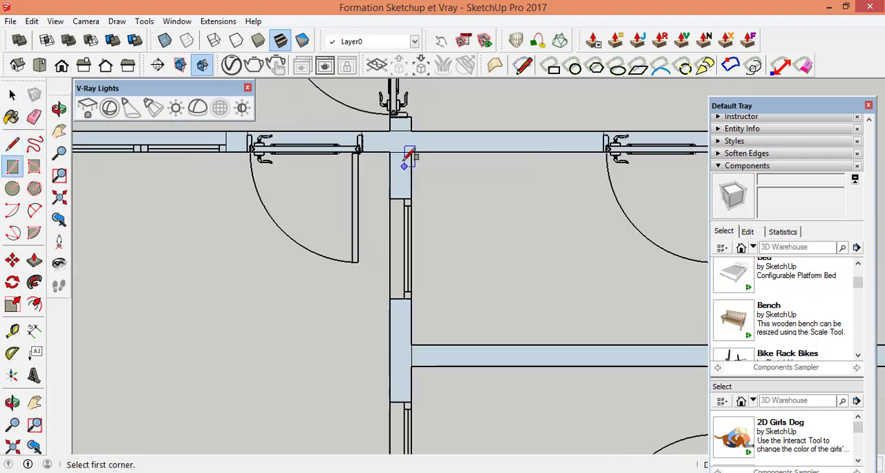
pyautogui.click(383, 148)
pyautogui.scroll(-5, 414, 161)
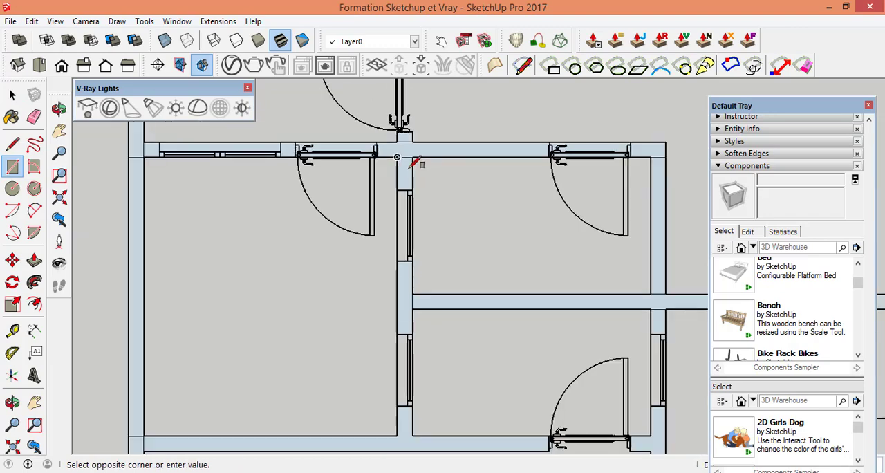
pyautogui.scroll(2, 415, 382)
pyautogui.scroll(2, 415, 382)
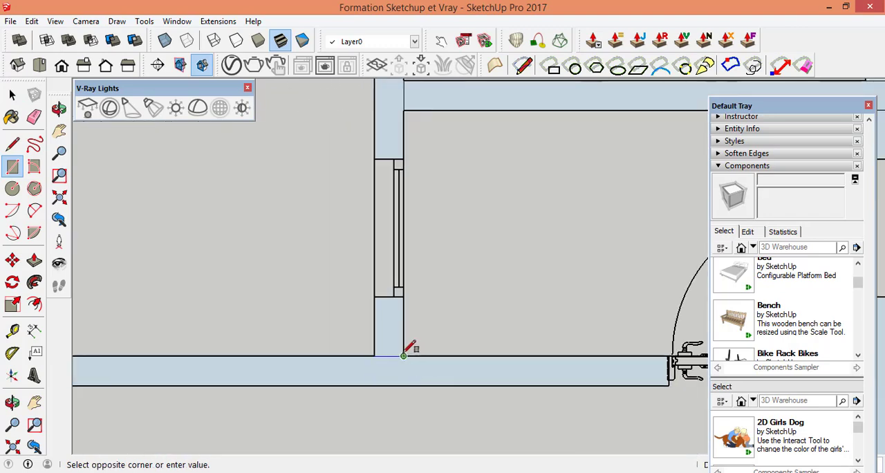
pyautogui.click(404, 355)
# Step: Delete the refilled floor faces of the rooms on both sides of the traced vertical wall and of the areas beyond them
pyautogui.click(12, 94)
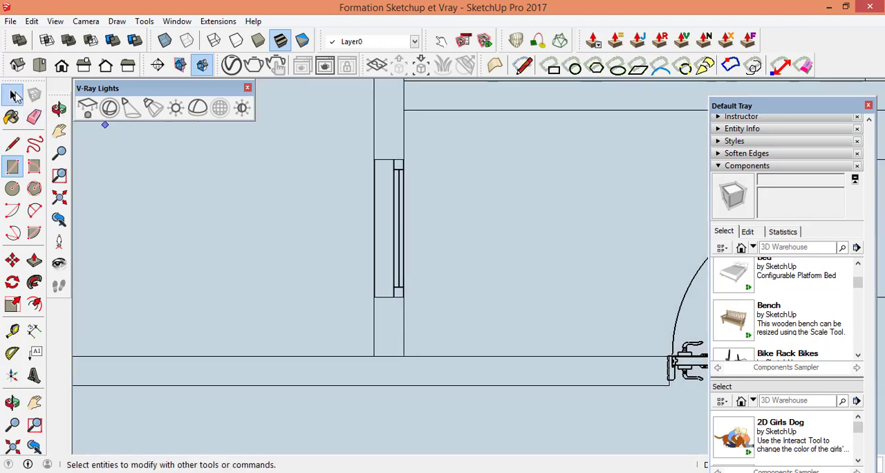
pyautogui.click(174, 193)
pyautogui.click(566, 248)
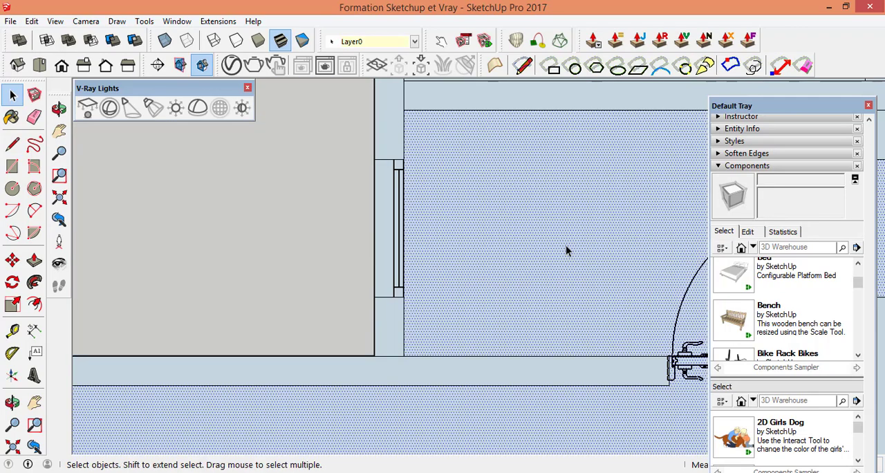
pyautogui.scroll(-4, 442, 226)
pyautogui.click(488, 157)
pyautogui.press('Delete')
pyautogui.scroll(-6, 425, 307)
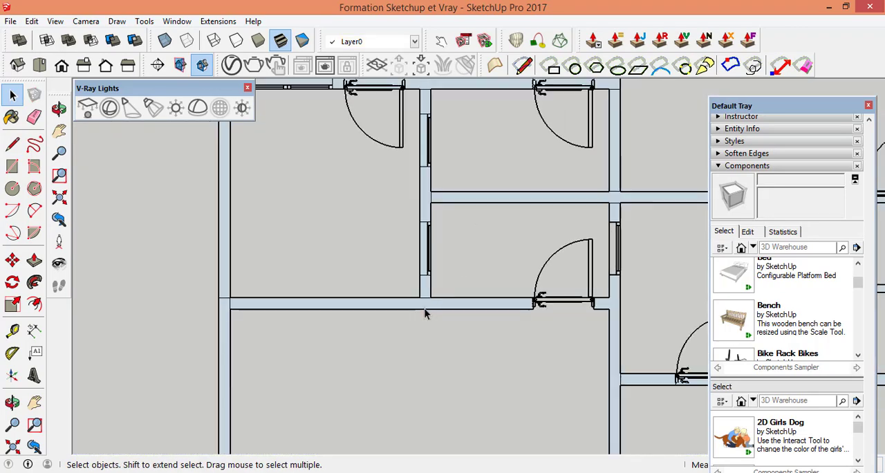
# Step: Draw a rectangle over the vertical wall beside the upper left room, from the horizontal wall junction to the upper exterior wall's inner face
pyautogui.scroll(5, 435, 193)
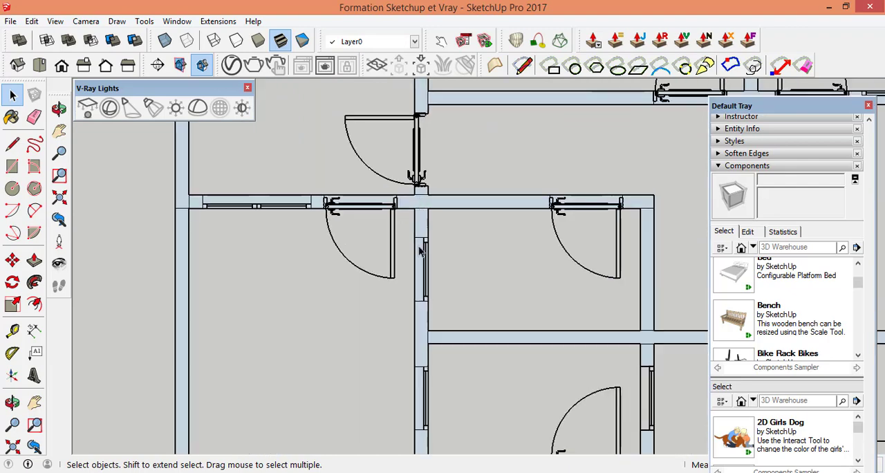
pyautogui.scroll(-3, 391, 312)
pyautogui.scroll(1, 420, 186)
pyautogui.scroll(1, 421, 187)
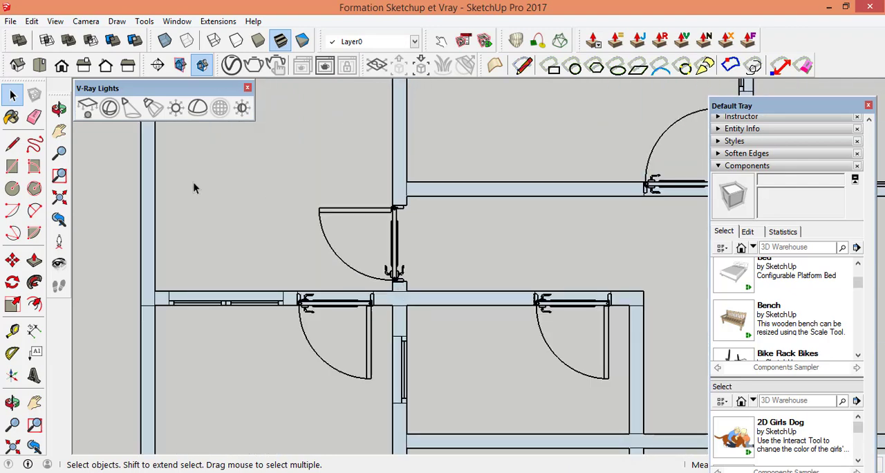
pyautogui.click(12, 169)
pyautogui.scroll(3, 409, 281)
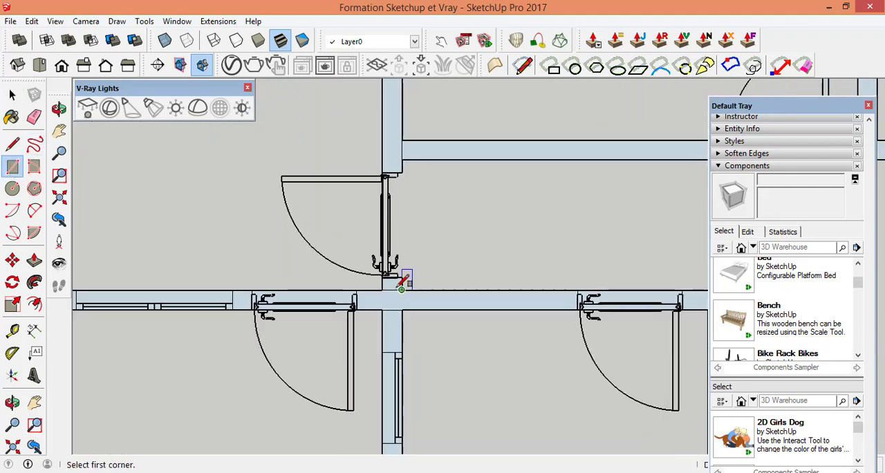
pyautogui.click(403, 290)
pyautogui.scroll(-6, 407, 291)
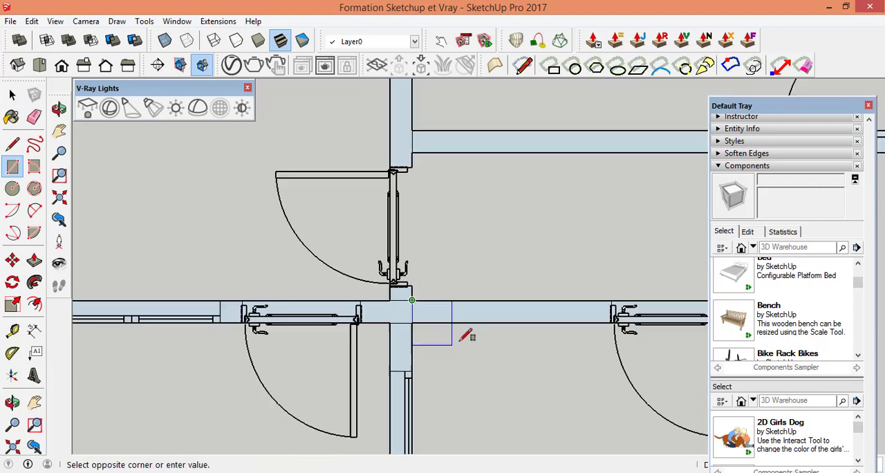
pyautogui.scroll(-1, 455, 299)
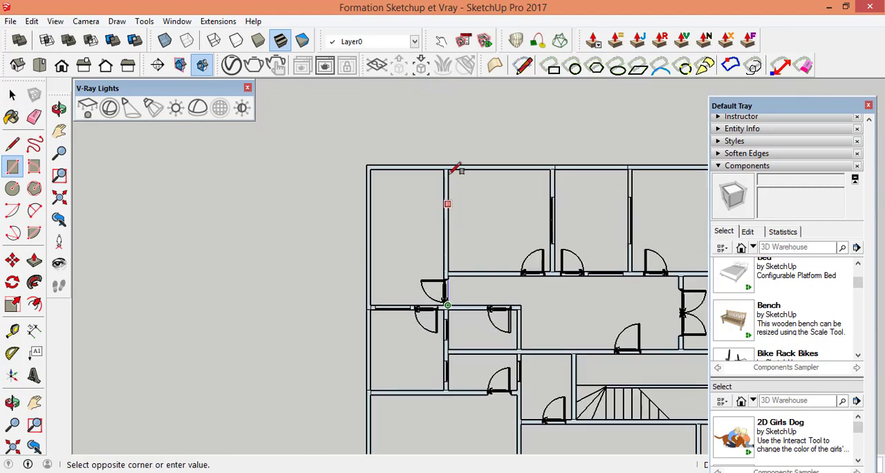
pyautogui.scroll(6, 453, 158)
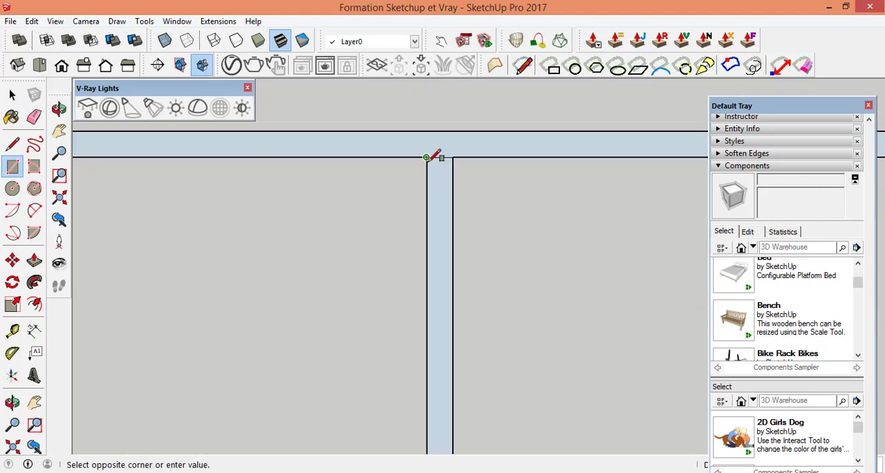
pyautogui.click(427, 158)
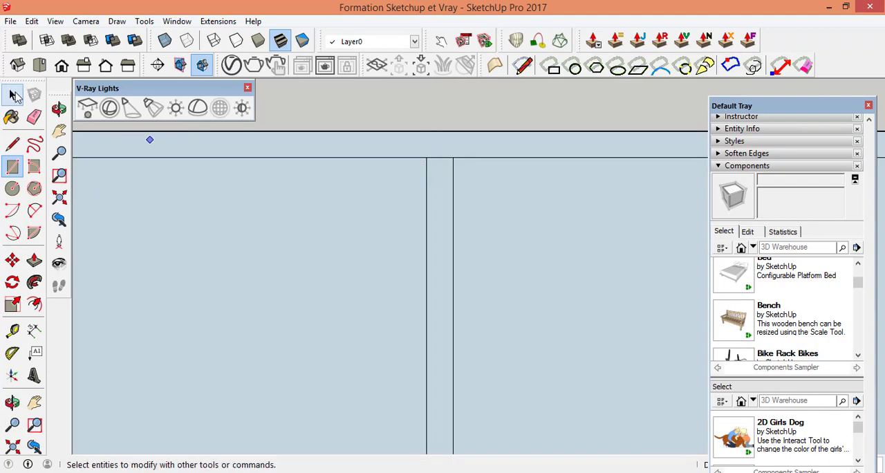
# Step: Delete the refilled floor faces of the upper left rooms and the corridor beside the traced vertical wall
pyautogui.click(15, 93)
pyautogui.click(229, 270)
pyautogui.press('Delete')
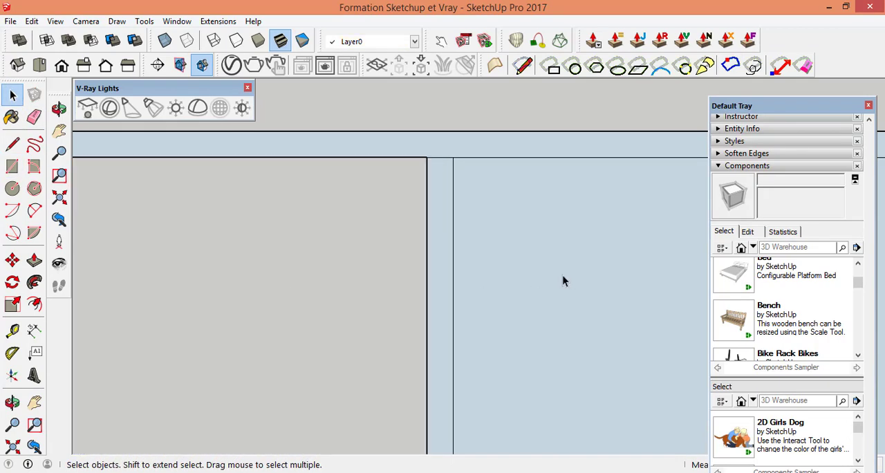
pyautogui.scroll(-8, 562, 278)
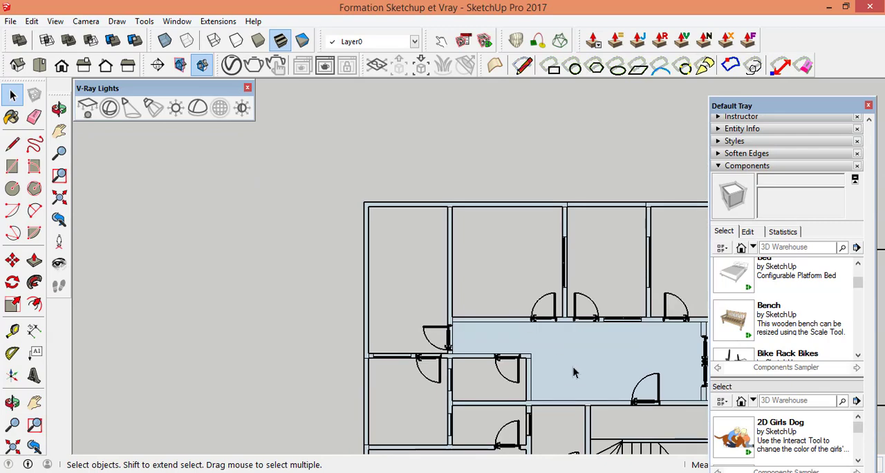
pyautogui.click(573, 367)
pyautogui.press('Delete')
# Step: Examine the walls across the whole floor plan, including the corridor, staircase and exterior walls, for missing wall faces or leftover floor faces
pyautogui.scroll(-2, 444, 307)
pyautogui.scroll(3, 533, 341)
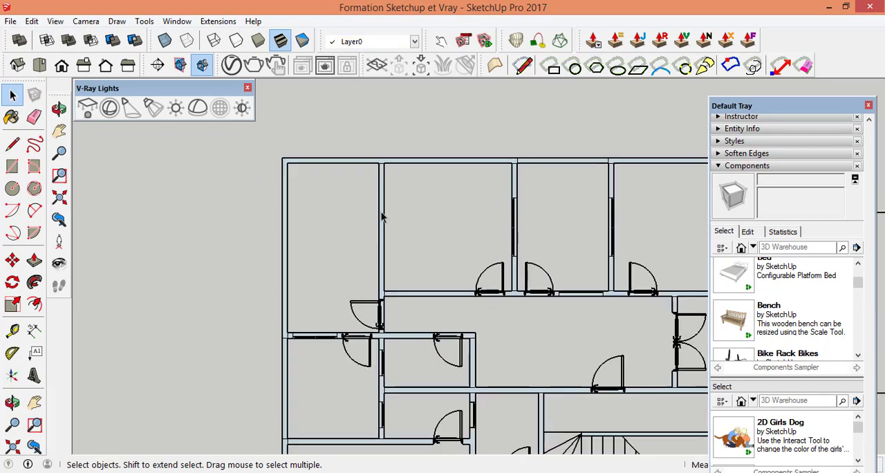
pyautogui.scroll(5, 381, 212)
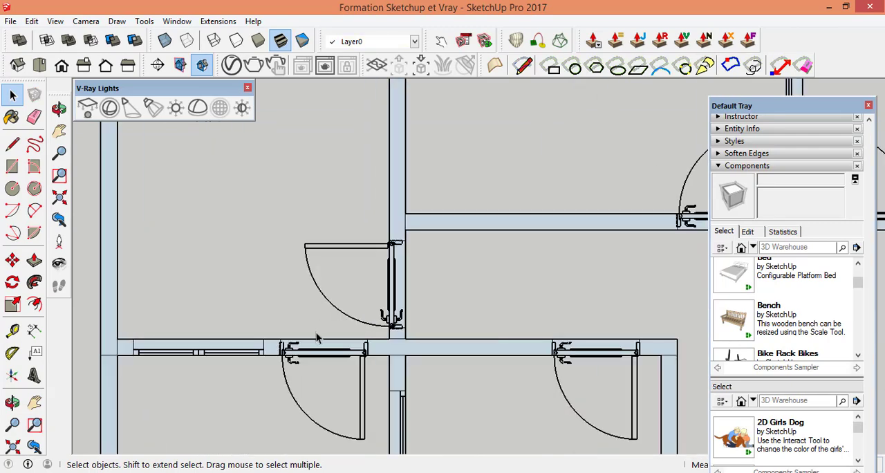
pyautogui.scroll(-6, 391, 273)
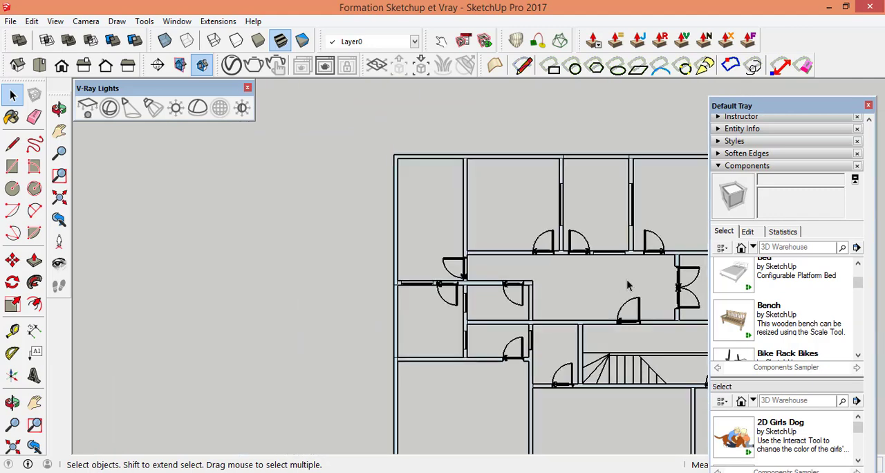
pyautogui.scroll(6, 627, 285)
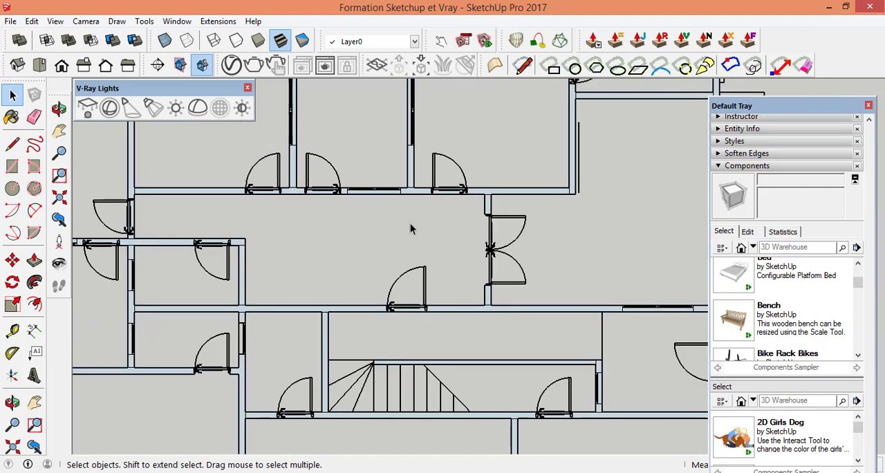
pyautogui.scroll(3, 410, 228)
pyautogui.scroll(-4, 371, 262)
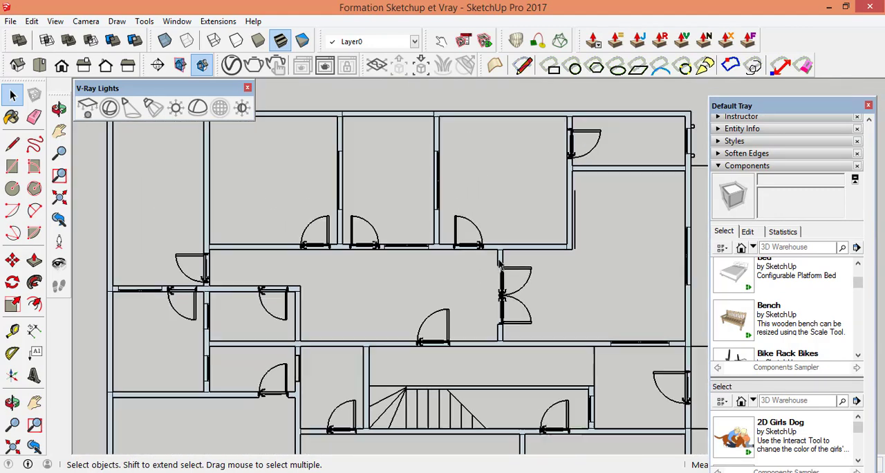
pyautogui.scroll(-2, 499, 264)
pyautogui.scroll(5, 571, 411)
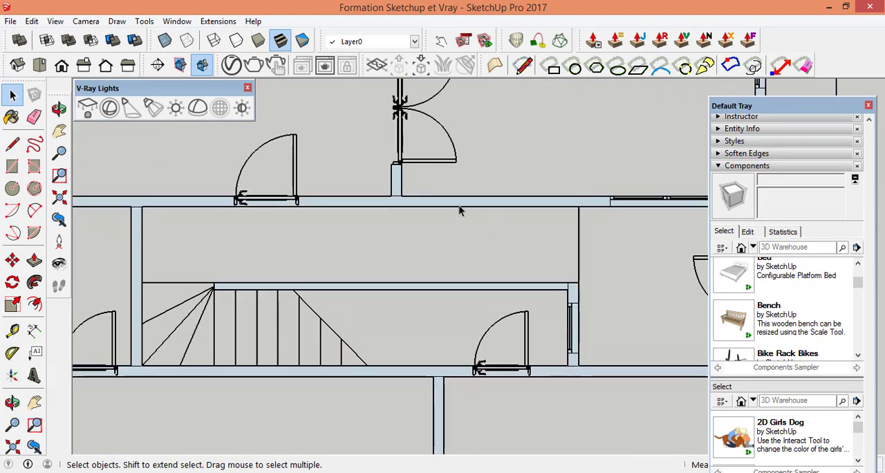
pyautogui.scroll(-3, 458, 207)
pyautogui.scroll(4, 608, 291)
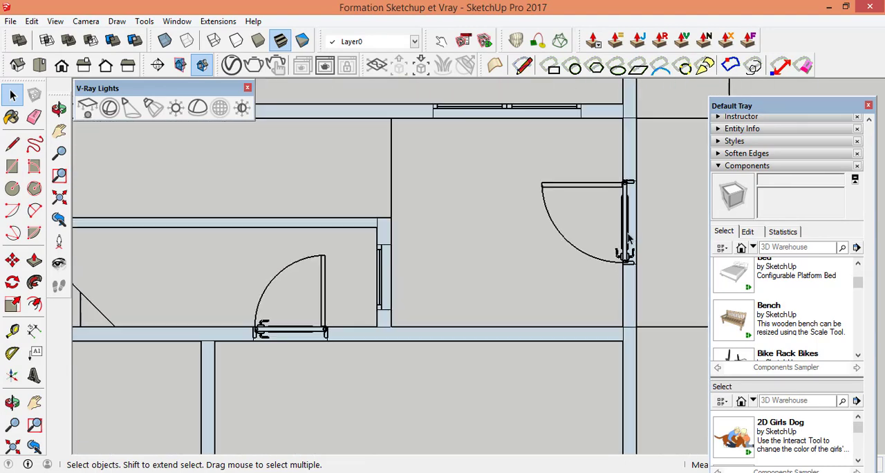
pyautogui.scroll(2, 494, 208)
pyautogui.scroll(-5, 551, 231)
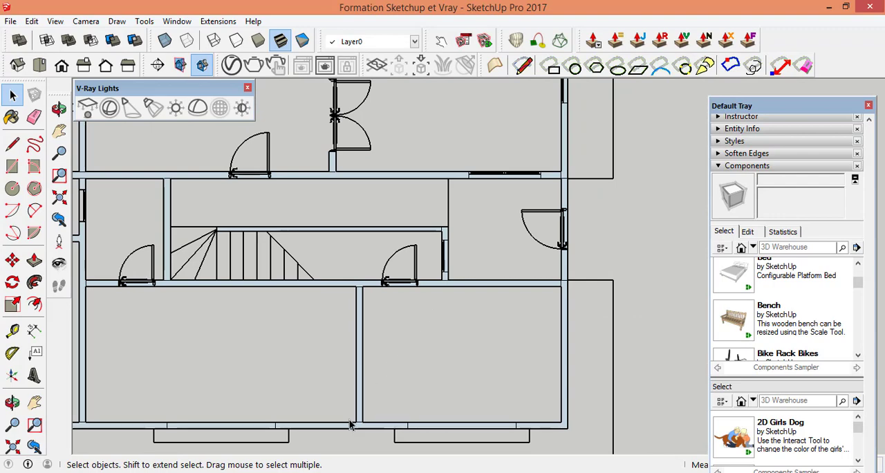
pyautogui.scroll(4, 351, 424)
pyautogui.scroll(-3, 525, 330)
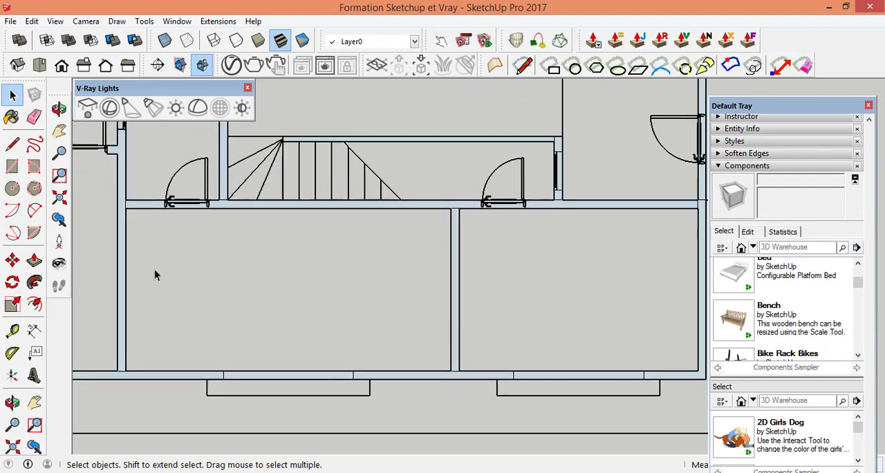
pyautogui.scroll(-3, 408, 291)
pyautogui.scroll(-2, 332, 256)
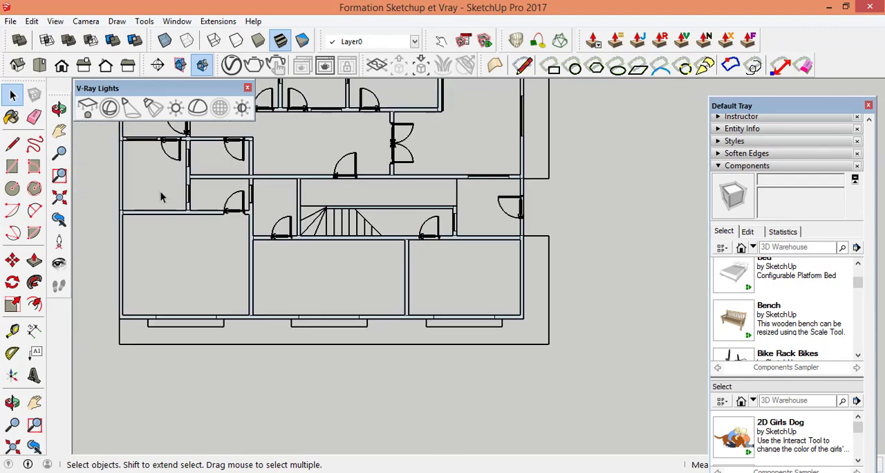
pyautogui.scroll(4, 195, 227)
pyautogui.scroll(-2, 446, 362)
pyautogui.scroll(5, 316, 221)
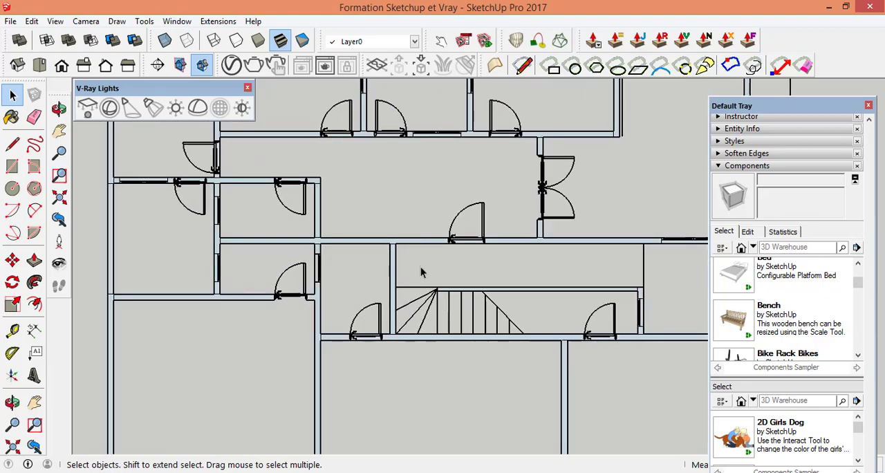
pyautogui.scroll(3, 414, 294)
pyautogui.scroll(-4, 452, 338)
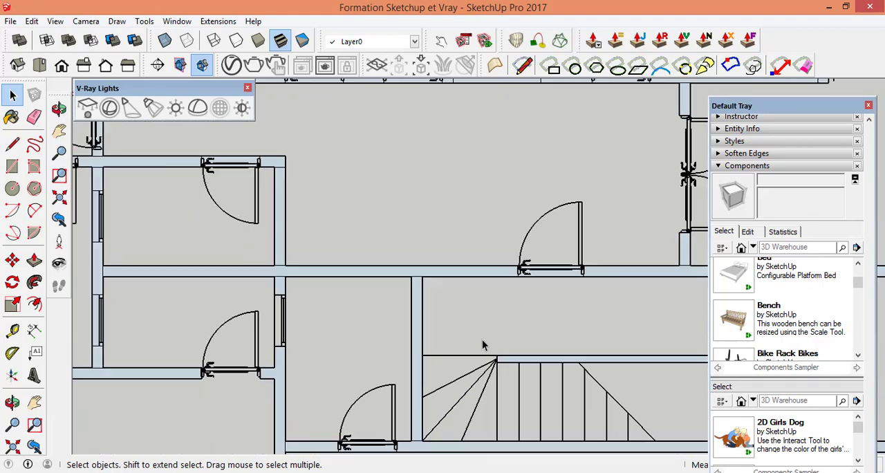
pyautogui.scroll(4, 456, 313)
pyautogui.scroll(-3, 451, 233)
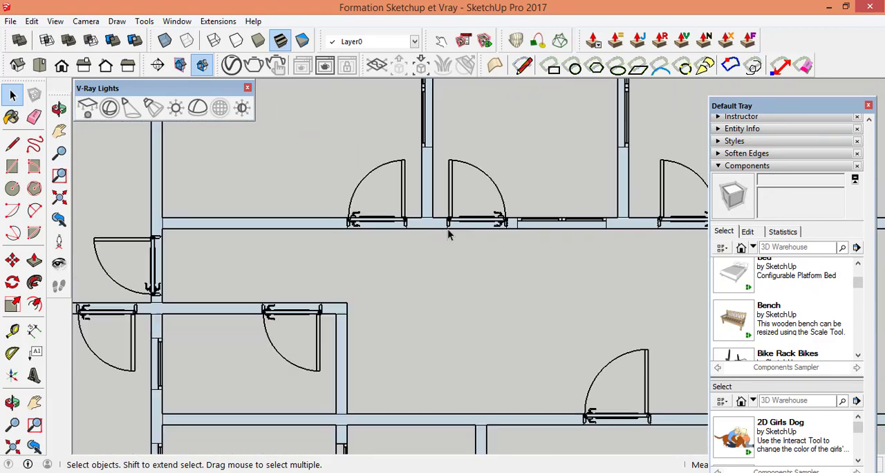
pyautogui.scroll(-6, 460, 264)
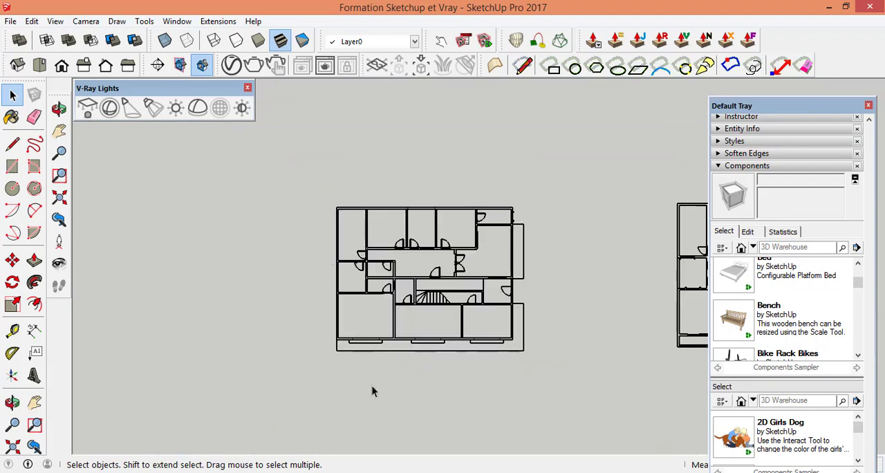
pyautogui.scroll(1, 387, 380)
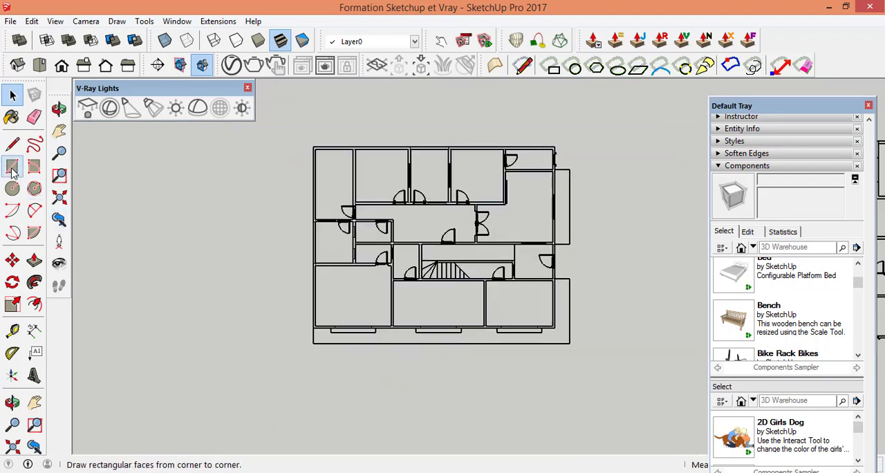
# Step: Try to draw a rectangle over the outer outline of the plan below the floor plan, between its upper left and lower right corners
pyautogui.scroll(-3, 287, 242)
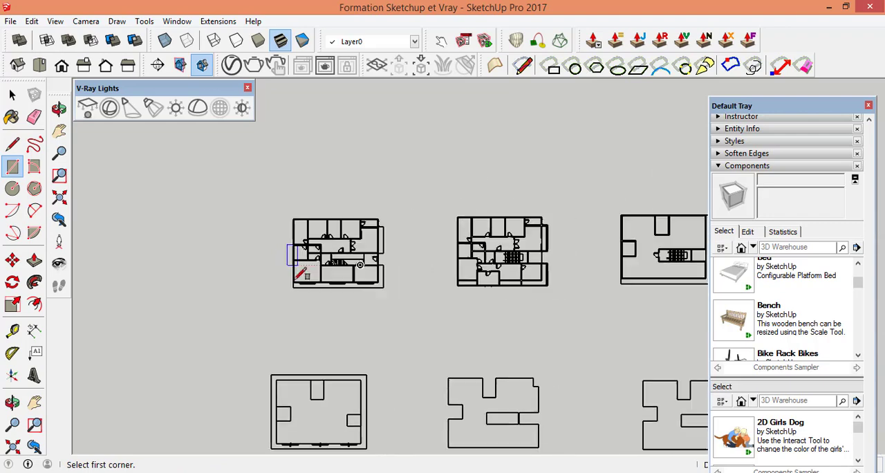
pyautogui.scroll(-1, 311, 425)
pyautogui.scroll(4, 311, 423)
pyautogui.scroll(3, 312, 424)
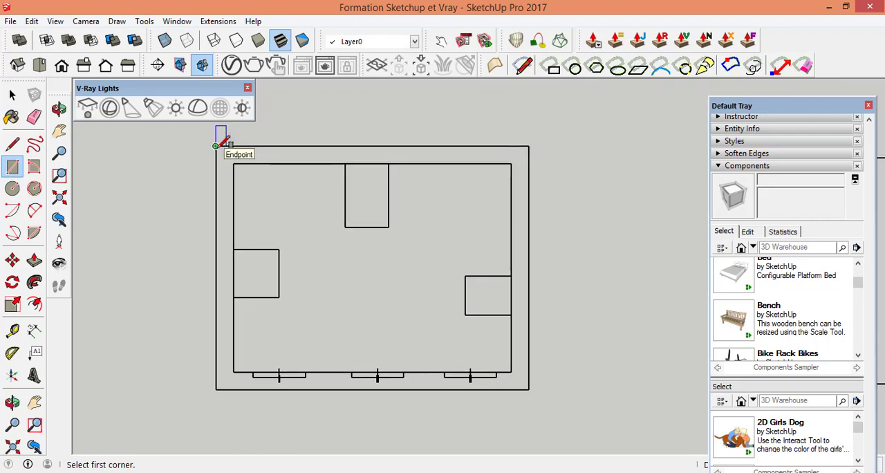
pyautogui.click(215, 145)
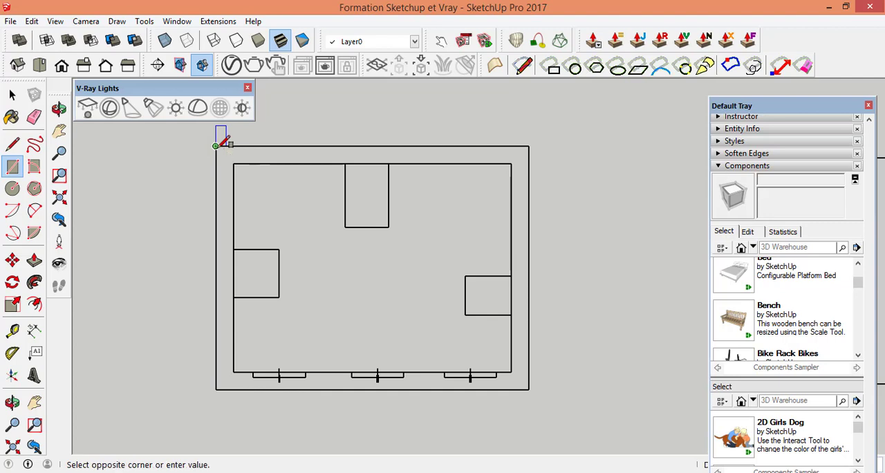
pyautogui.click(528, 388)
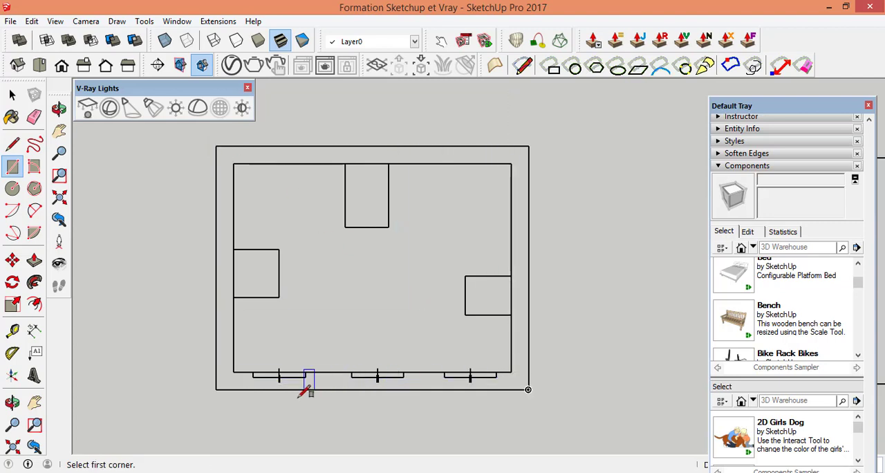
# Step: Delete the short vertical marks crossing the left window in the plan's lower wall
pyautogui.click(13, 97)
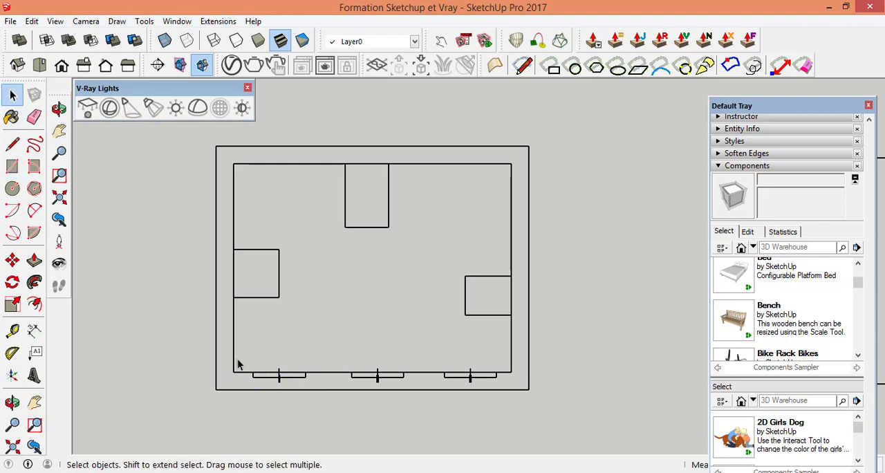
pyautogui.scroll(10, 280, 387)
pyautogui.scroll(2, 291, 382)
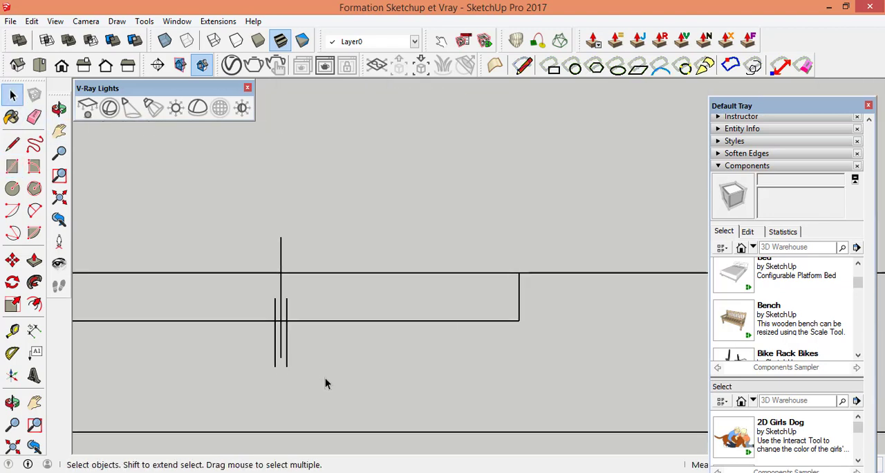
pyautogui.moveTo(252, 336); pyautogui.dragTo(246, 337)
pyautogui.press('Delete')
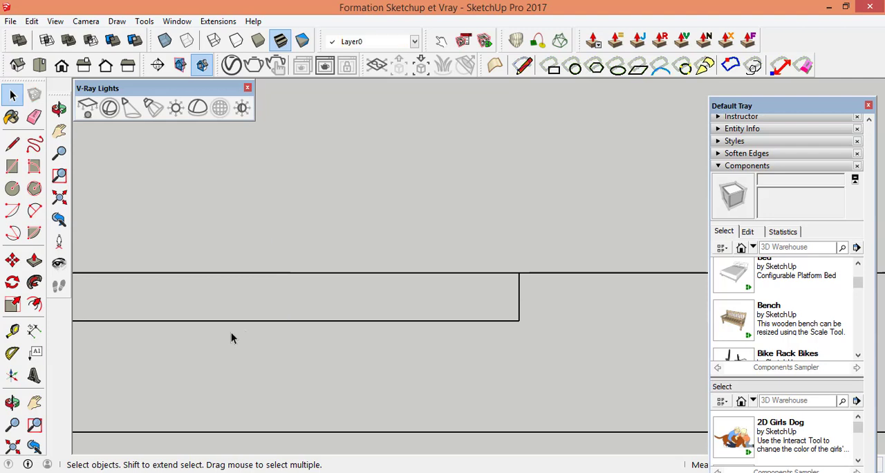
# Step: Delete the short vertical marks crossing the middle window in the lower wall
pyautogui.scroll(-6, 233, 331)
pyautogui.scroll(2, 564, 350)
pyautogui.scroll(1, 529, 339)
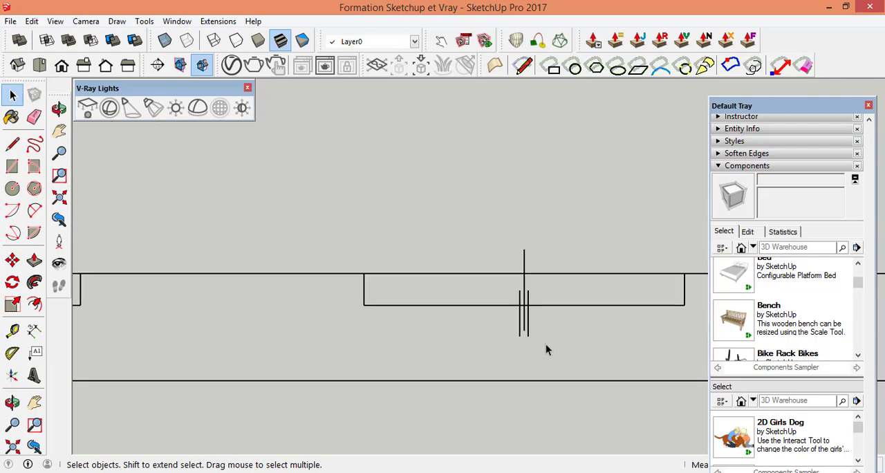
pyautogui.moveTo(555, 347); pyautogui.dragTo(490, 326)
pyautogui.press('Delete')
# Step: Delete the short vertical marks crossing the right window in the lower wall
pyautogui.scroll(-4, 364, 305)
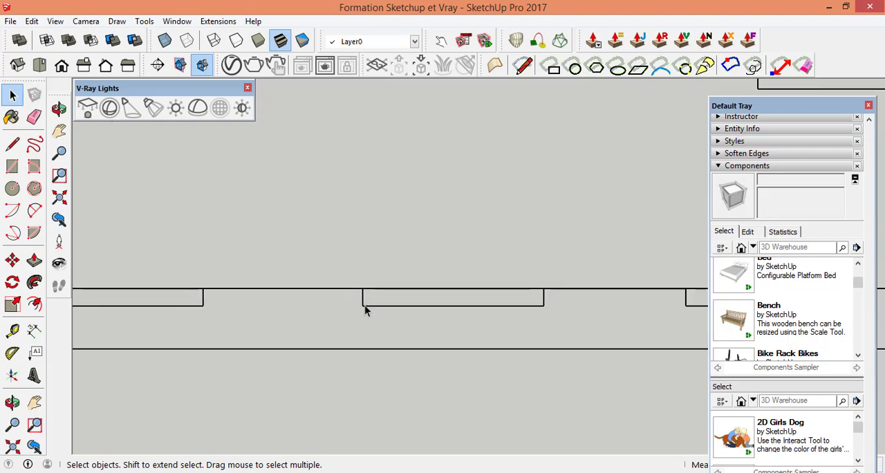
pyautogui.scroll(3, 569, 327)
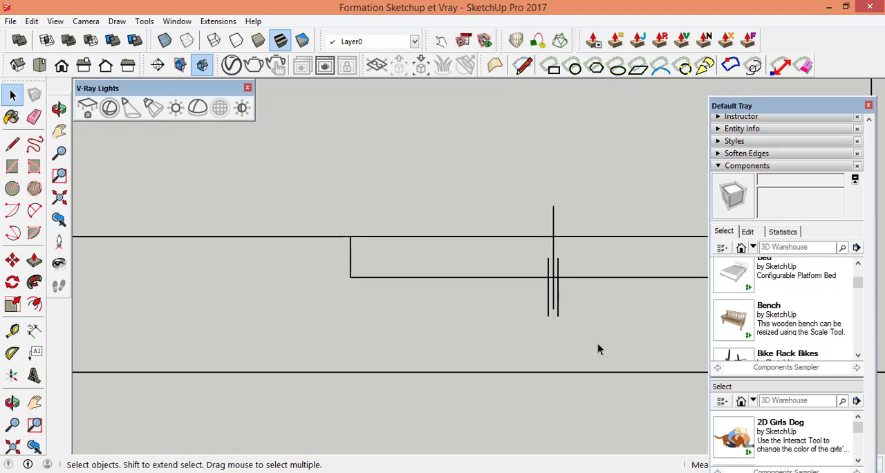
pyautogui.moveTo(505, 293); pyautogui.dragTo(505, 291)
pyautogui.press('Delete')
pyautogui.scroll(-5, 502, 288)
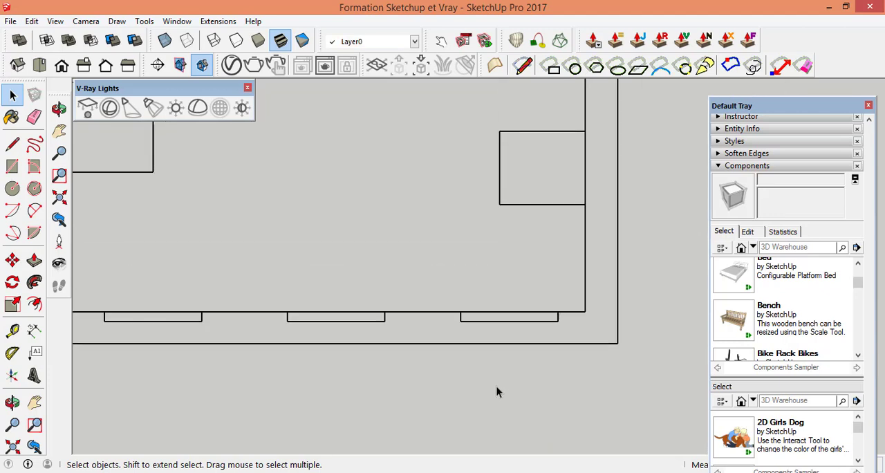
# Step: Draw a rectangle over the plan's outer outline, from the upper left exterior corner to the lower right exterior corner
pyautogui.scroll(-2, 553, 374)
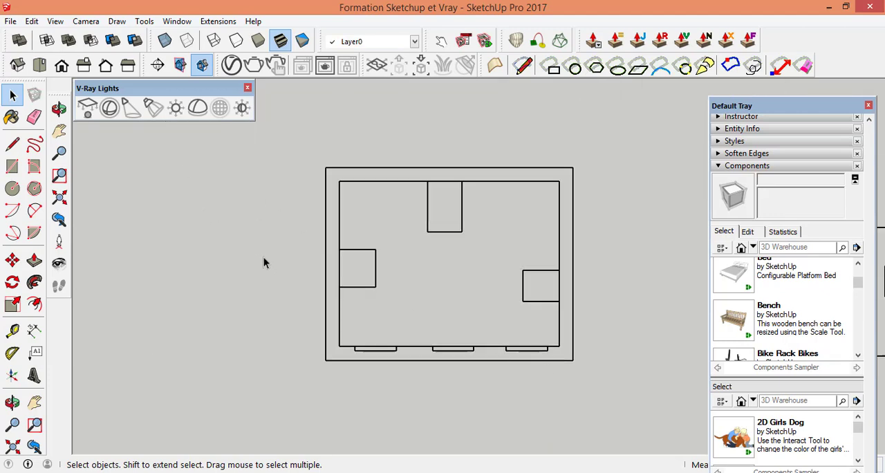
pyautogui.click(12, 168)
pyautogui.scroll(4, 342, 177)
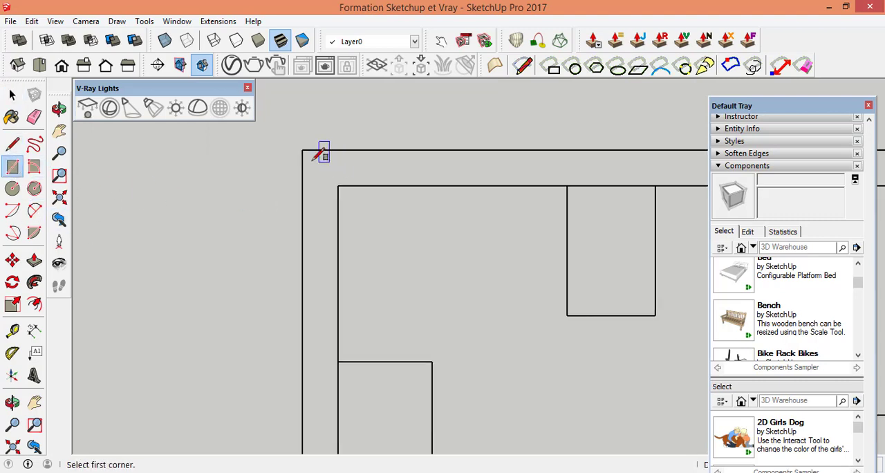
pyautogui.click(302, 150)
pyautogui.scroll(-4, 270, 211)
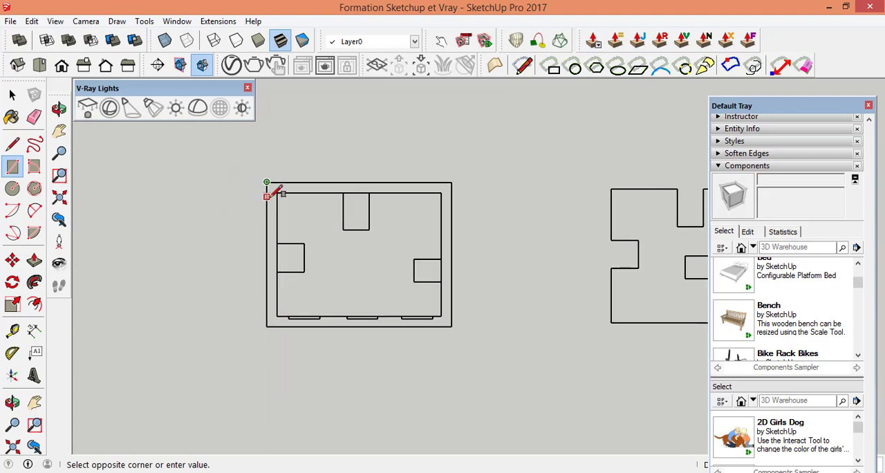
pyautogui.scroll(4, 458, 320)
pyautogui.click(460, 309)
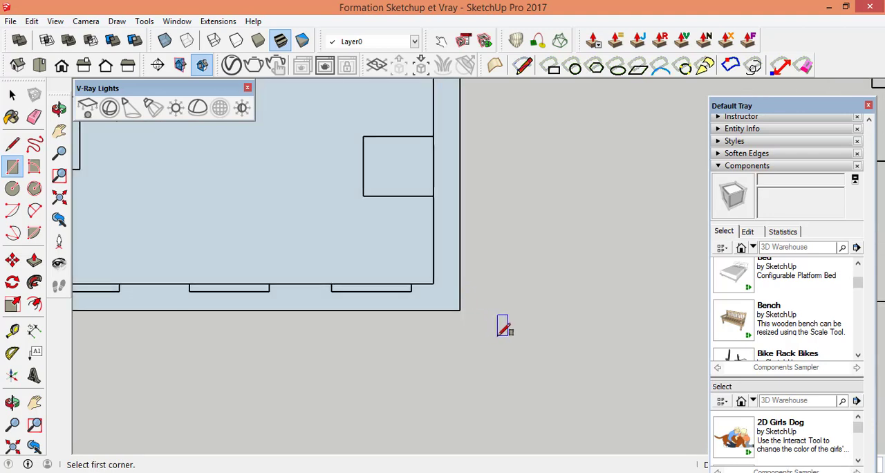
# Step: Draw a rectangle over the inner outline, from its upper left corner to its lower right corner inside the border strip
pyautogui.scroll(-4, 512, 328)
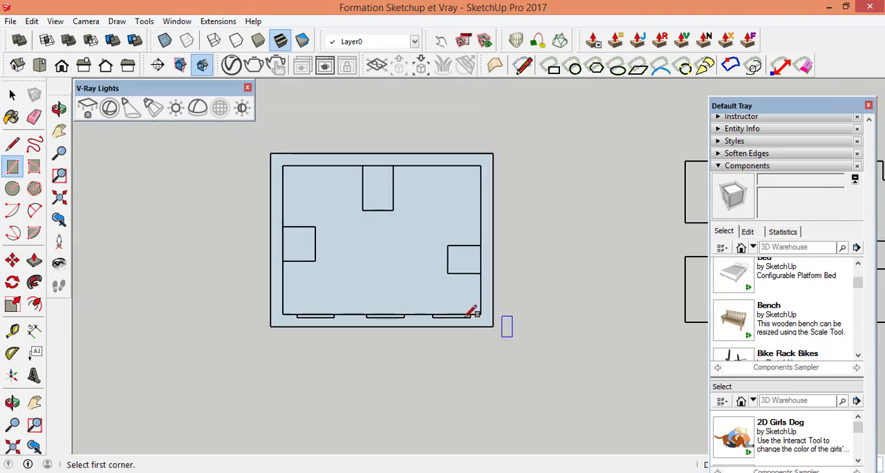
pyautogui.scroll(5, 287, 166)
pyautogui.click(287, 171)
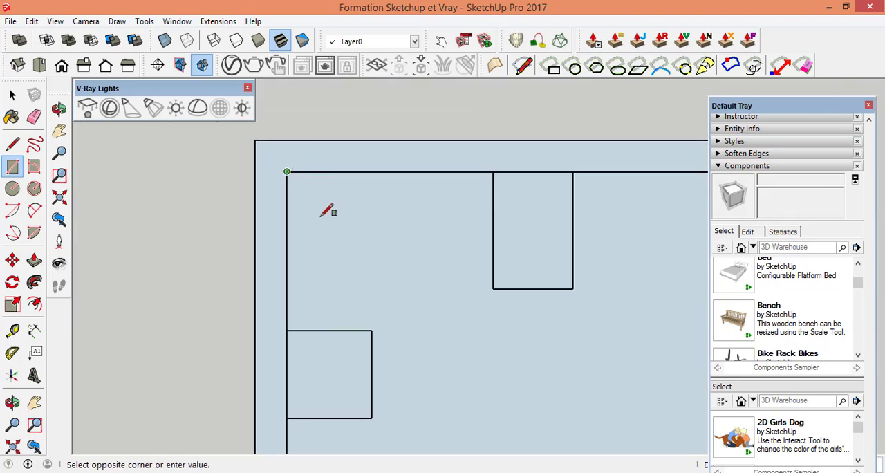
pyautogui.scroll(-5, 310, 206)
pyautogui.scroll(1, 458, 320)
pyautogui.scroll(3, 458, 320)
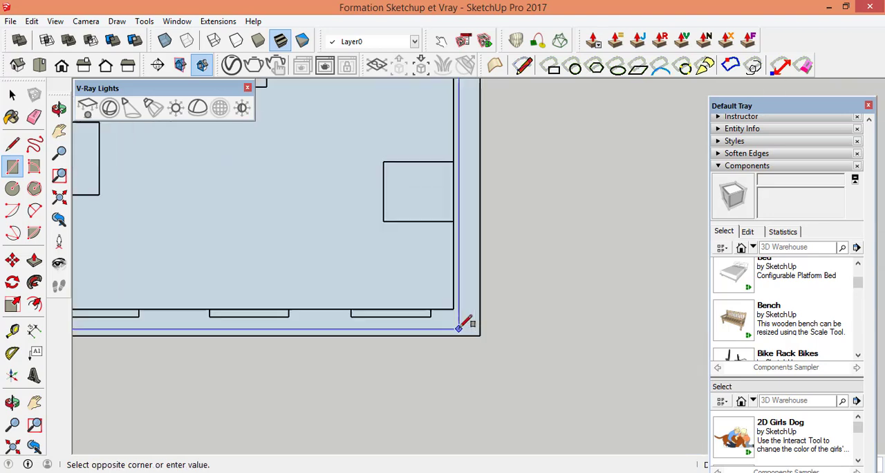
pyautogui.click(452, 303)
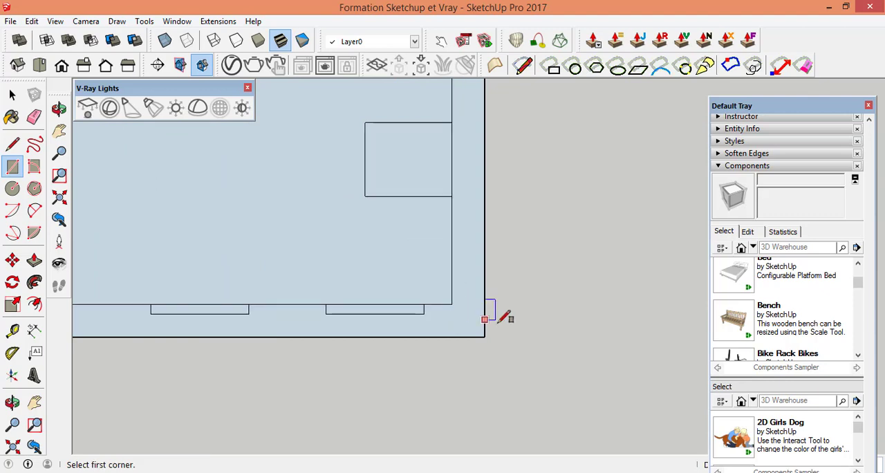
# Step: Draw rectangles over the small blocks attached to the upper and right sides of the inner outline, corner to corner
pyautogui.scroll(-3, 484, 306)
pyautogui.scroll(4, 353, 134)
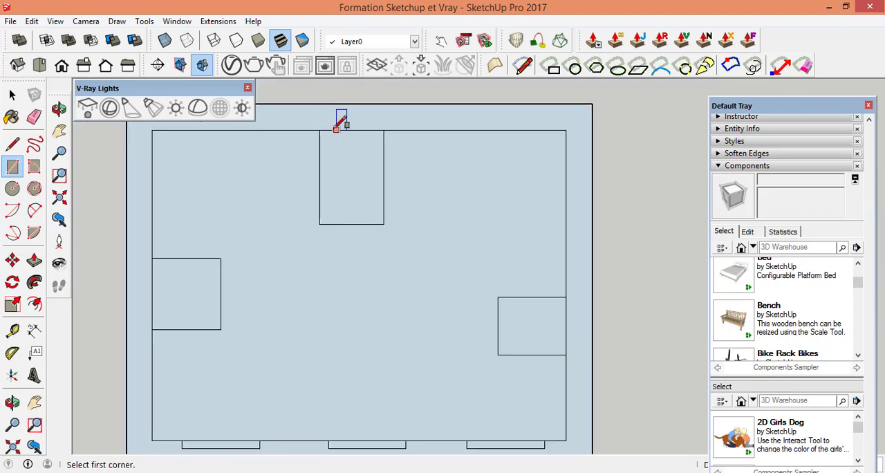
pyautogui.click(310, 131)
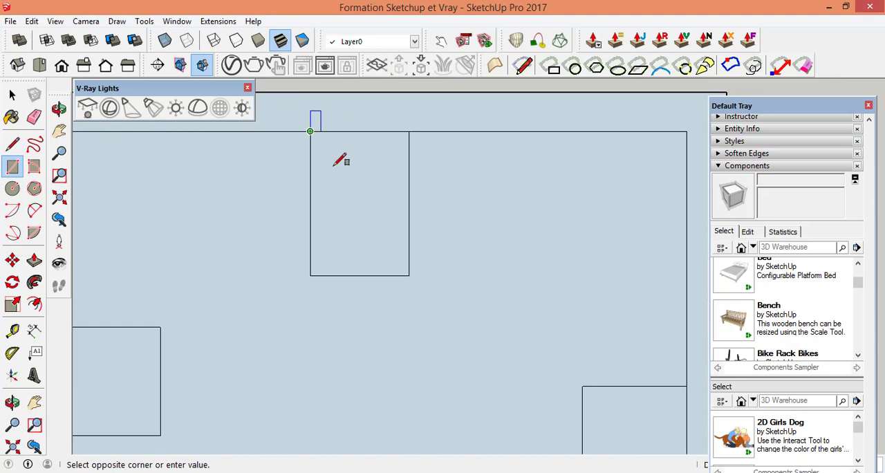
pyautogui.click(408, 275)
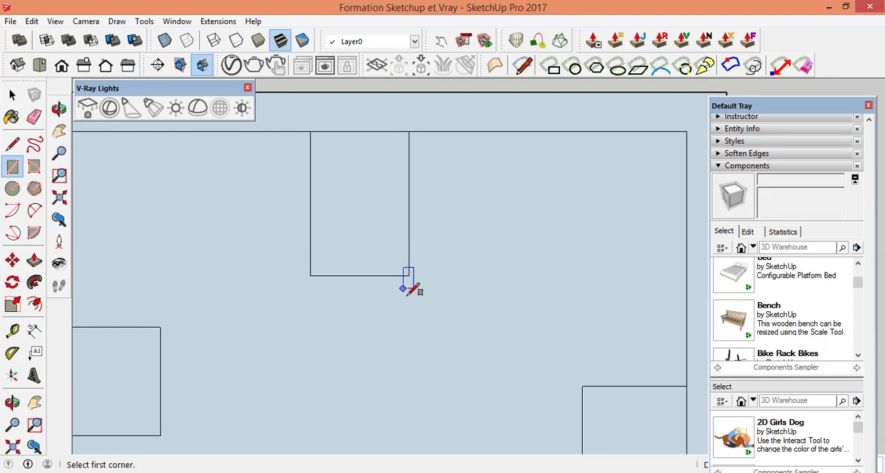
pyautogui.scroll(-2, 539, 304)
pyautogui.scroll(2, 595, 407)
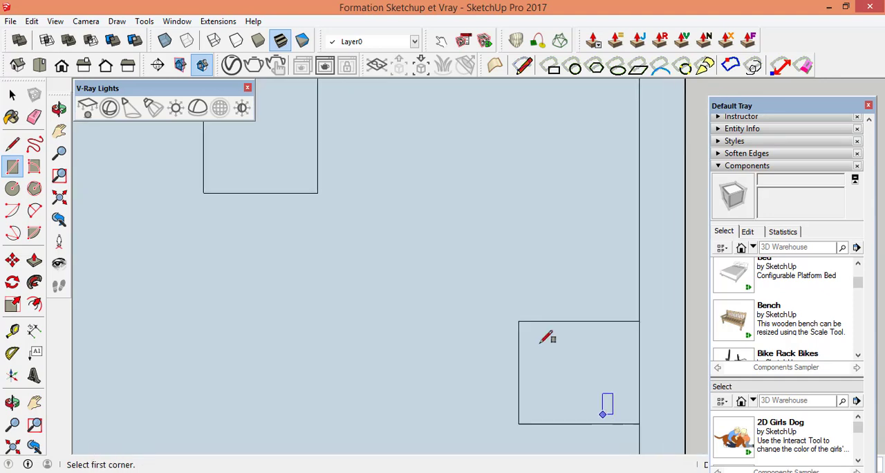
pyautogui.click(512, 311)
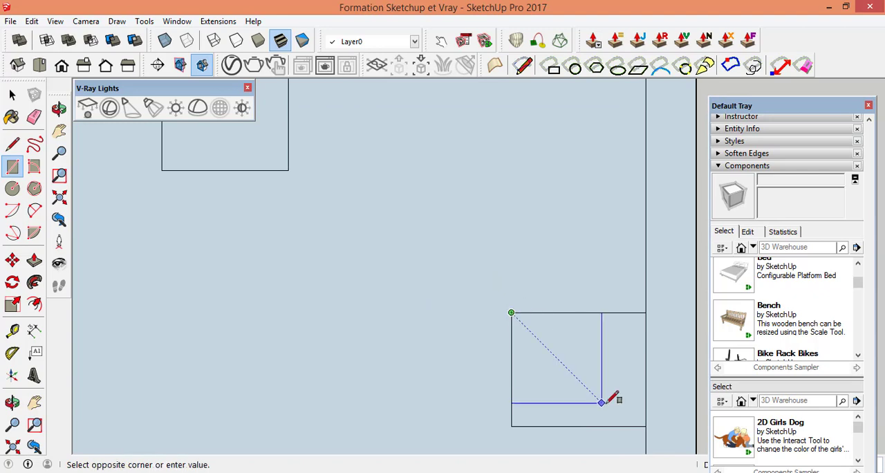
pyautogui.click(645, 425)
# Step: Draw a rectangle over the small block attached to the left side of the inner outline
pyautogui.scroll(-2, 543, 290)
pyautogui.scroll(4, 237, 282)
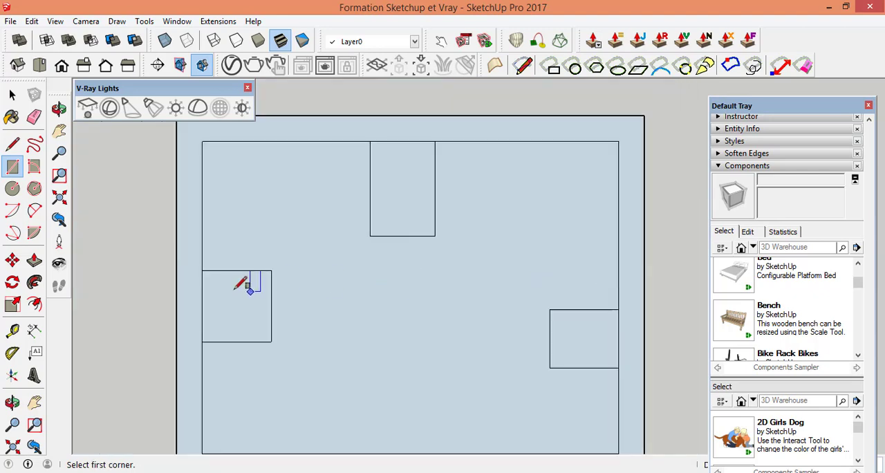
pyautogui.scroll(2, 200, 276)
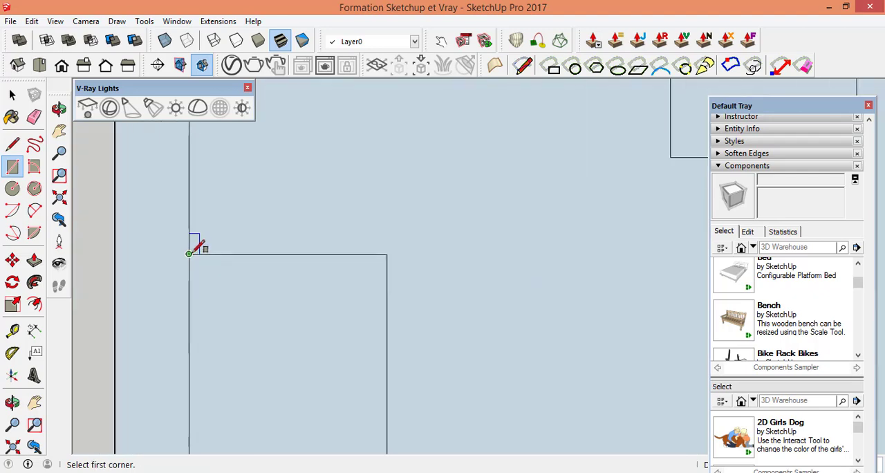
pyautogui.click(188, 254)
pyautogui.scroll(-2, 354, 310)
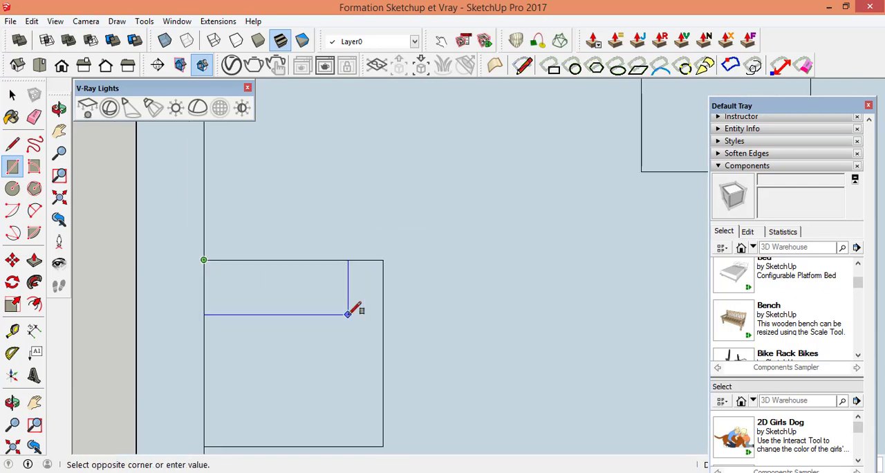
pyautogui.click(374, 413)
# Step: Draw rectangles over the left and middle window outlines below the inner outline's lower edge
pyautogui.scroll(-5, 435, 244)
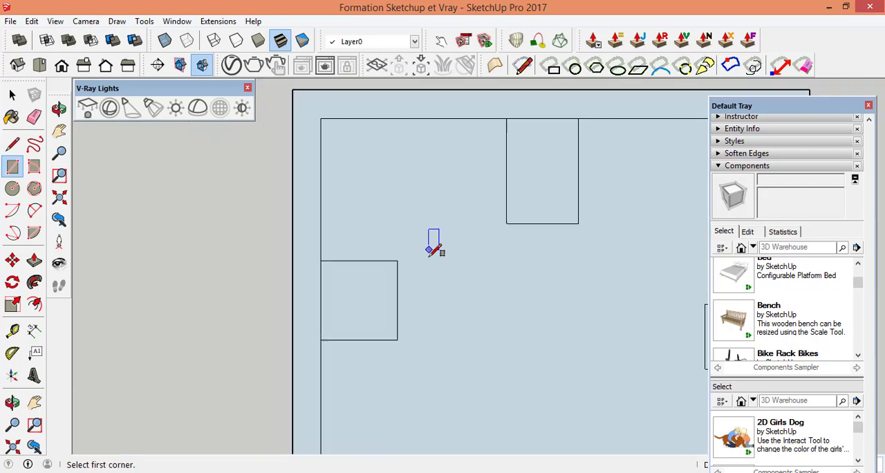
pyautogui.scroll(6, 428, 345)
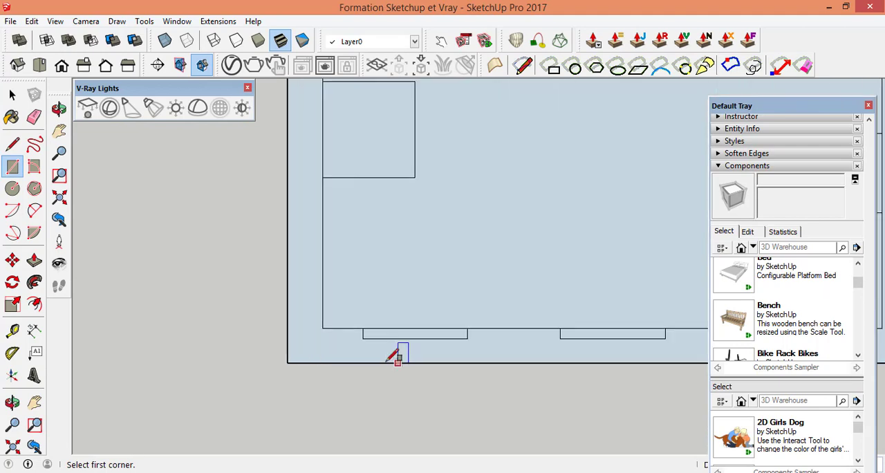
pyautogui.click(334, 286)
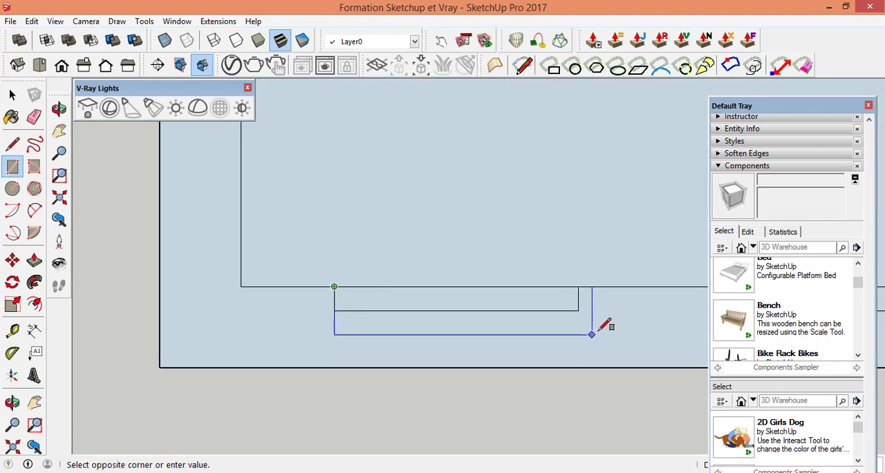
pyautogui.click(578, 310)
pyautogui.scroll(-4, 242, 278)
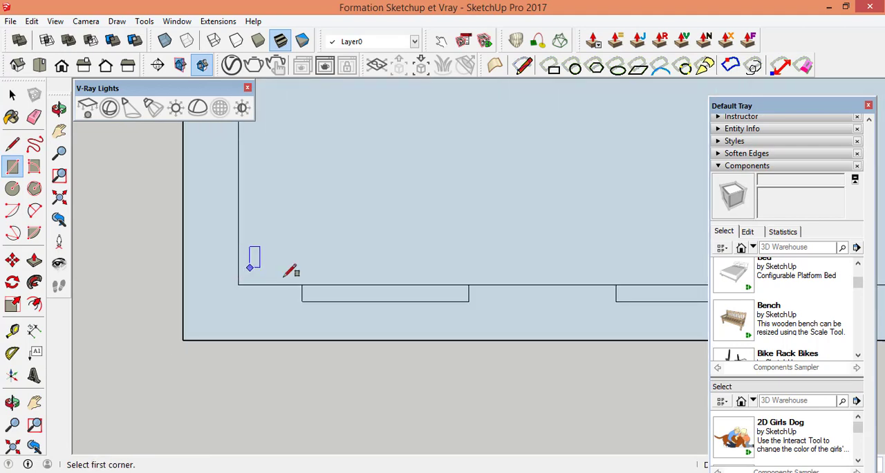
pyautogui.scroll(5, 625, 297)
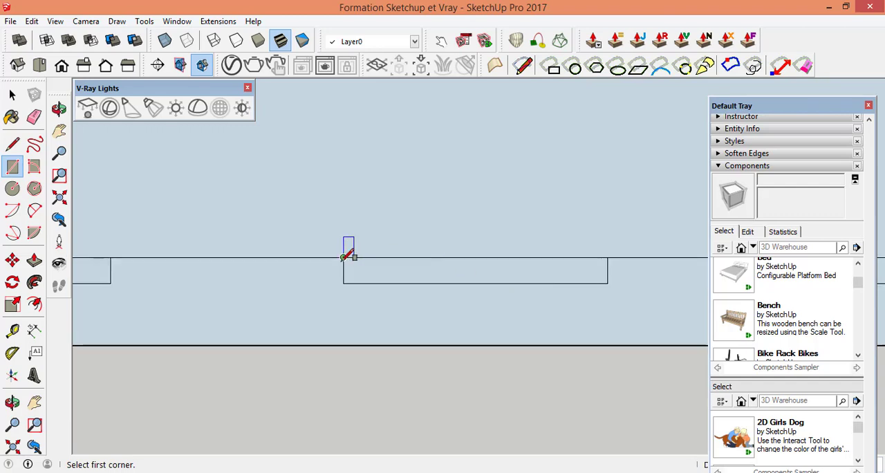
pyautogui.click(343, 258)
pyautogui.click(607, 282)
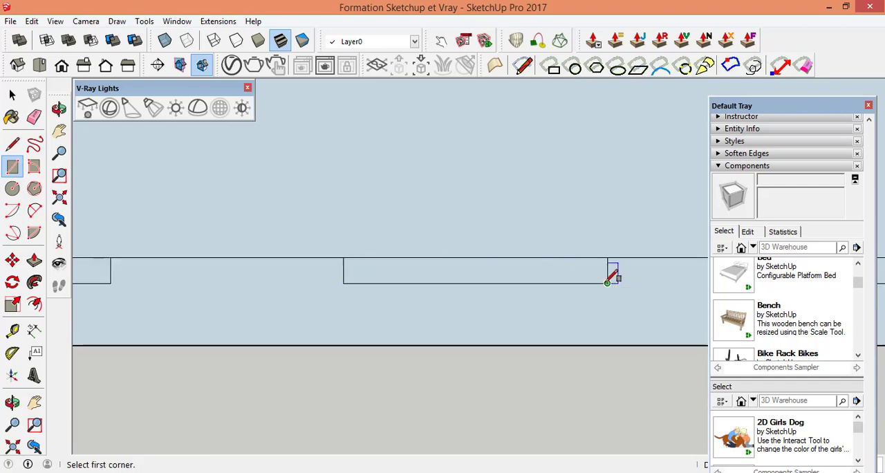
# Step: Draw a rectangle over the right window outline below the inner outline's lower edge, corner to corner
pyautogui.scroll(-4, 510, 288)
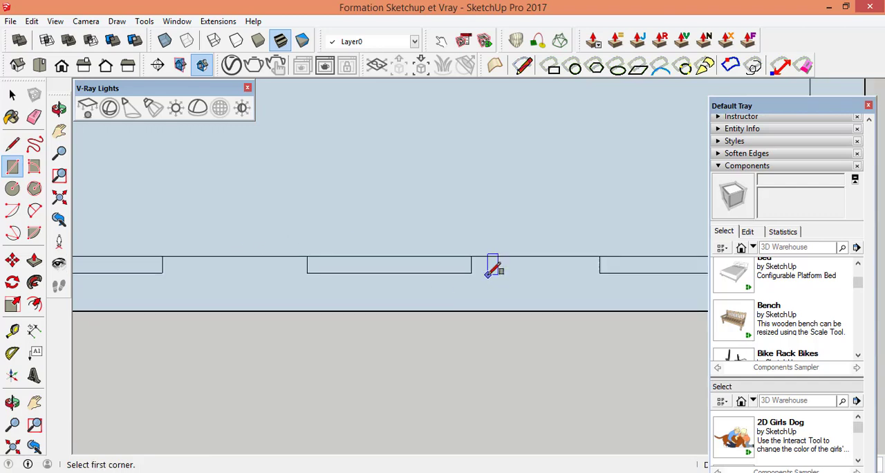
pyautogui.scroll(4, 494, 266)
pyautogui.scroll(-1, 451, 280)
pyautogui.scroll(-1, 606, 270)
pyautogui.scroll(2, 495, 259)
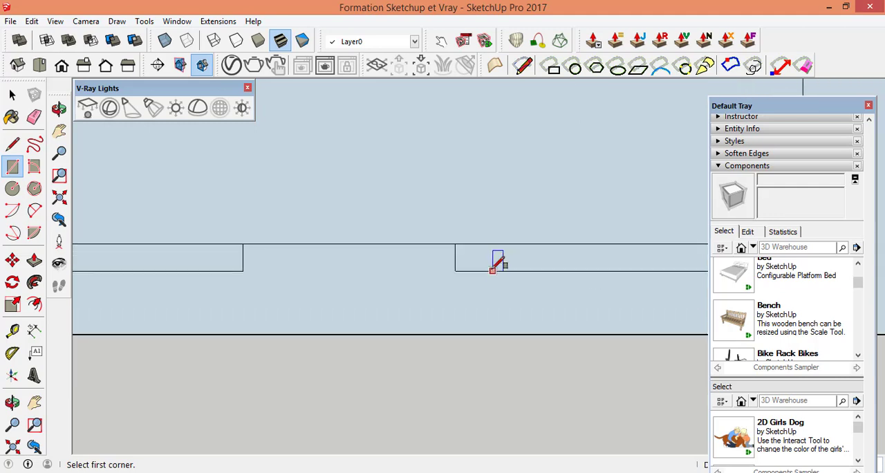
pyautogui.click(455, 244)
pyautogui.scroll(-1, 346, 297)
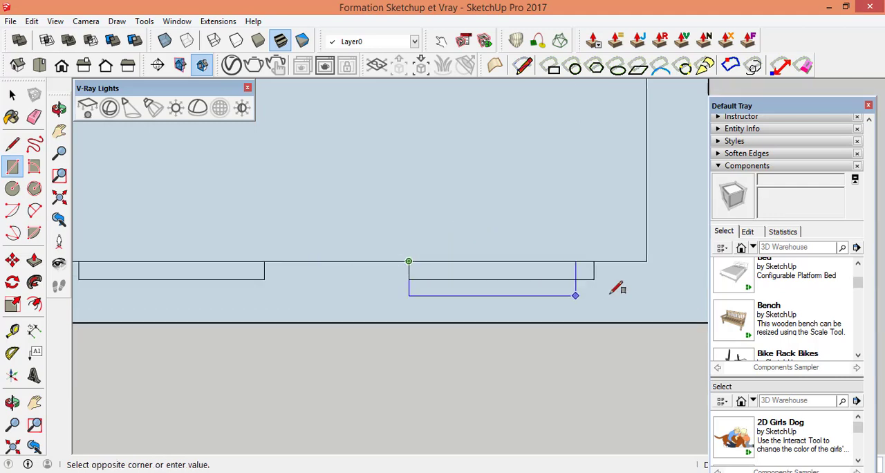
pyautogui.scroll(1, 616, 282)
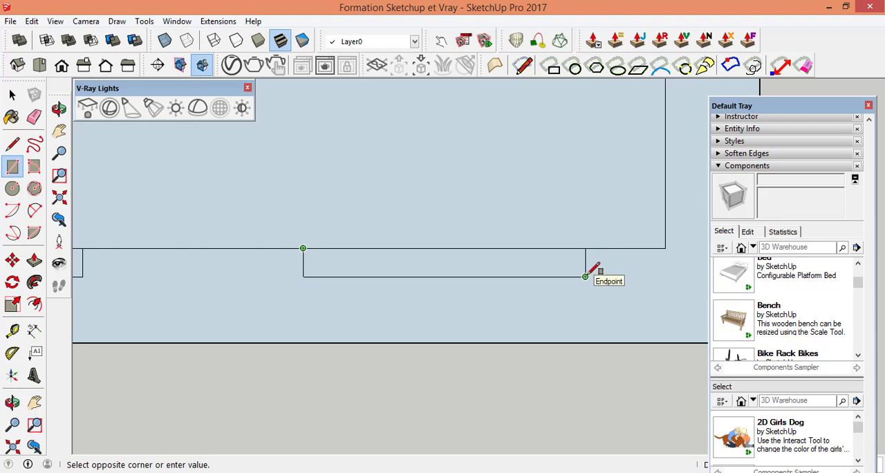
pyautogui.click(585, 276)
# Step: Select the window, border, inner area and block faces one at a time to check that each is separate
pyautogui.click(13, 94)
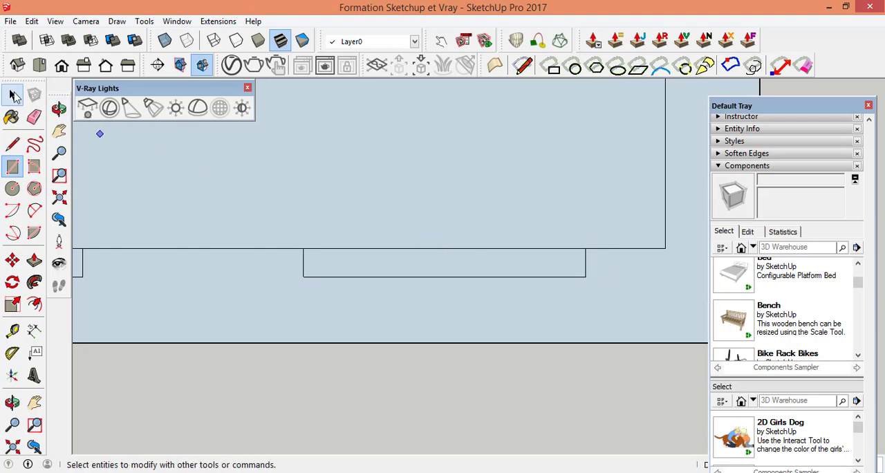
pyautogui.click(14, 96)
pyautogui.click(449, 269)
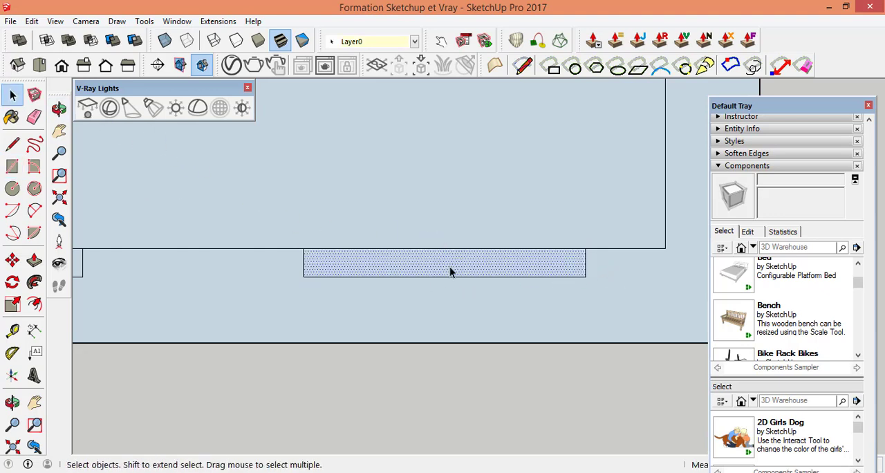
pyautogui.moveTo(324, 270); pyautogui.dragTo(316, 300, button='middle')
pyautogui.click(340, 309)
pyautogui.scroll(3, 227, 309)
pyautogui.click(267, 298)
pyautogui.click(317, 271)
pyautogui.scroll(-4, 335, 356)
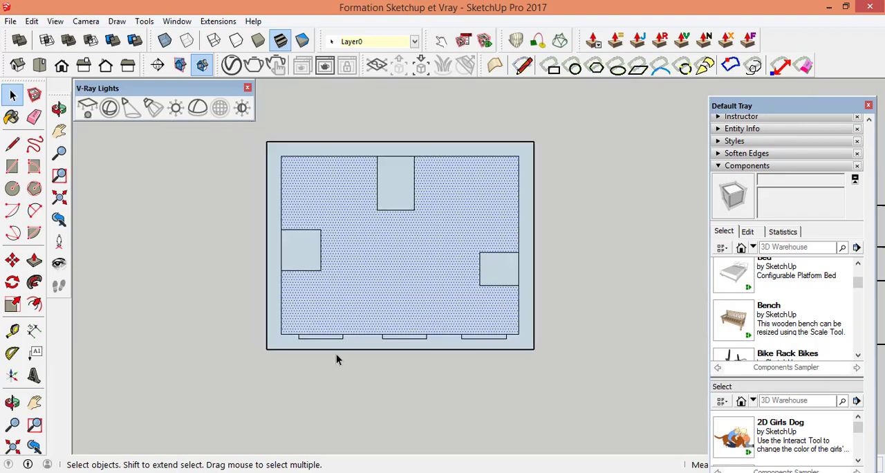
pyautogui.click(397, 196)
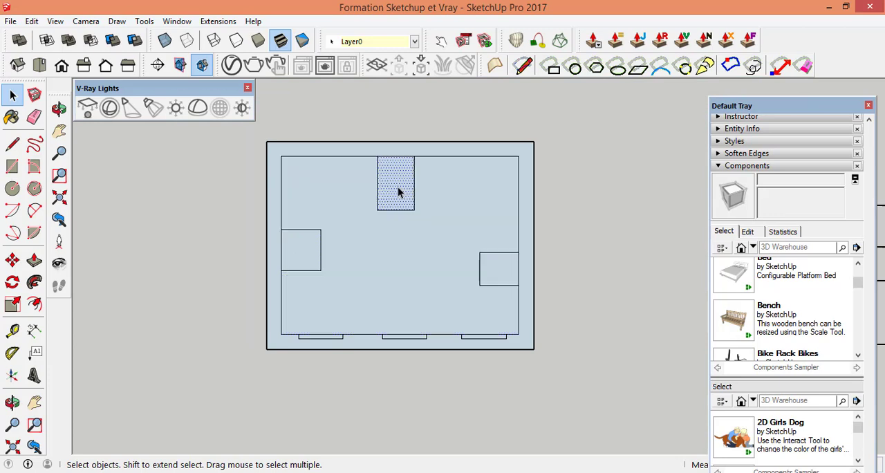
pyautogui.scroll(2, 290, 280)
pyautogui.click(300, 245)
pyautogui.scroll(-2, 300, 244)
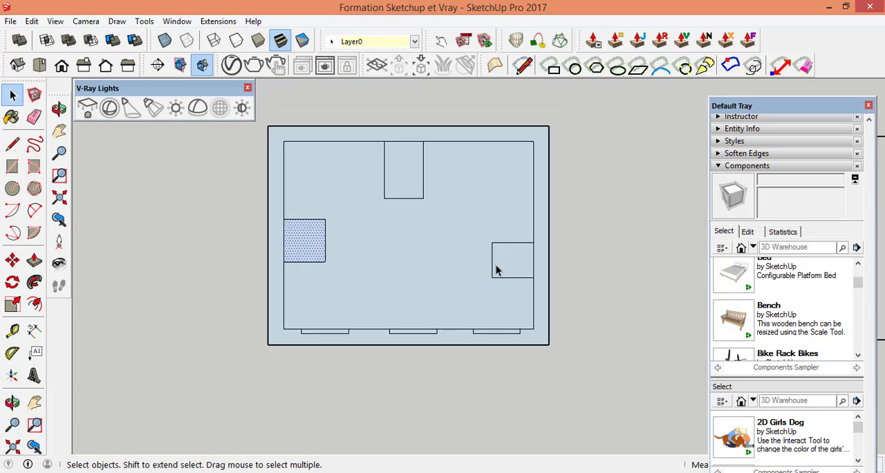
pyautogui.click(515, 263)
# Step: Switch to an isometric view and examine the walls of the first floor plan in the upper row, ending at its outer wall corner
pyautogui.scroll(-6, 422, 327)
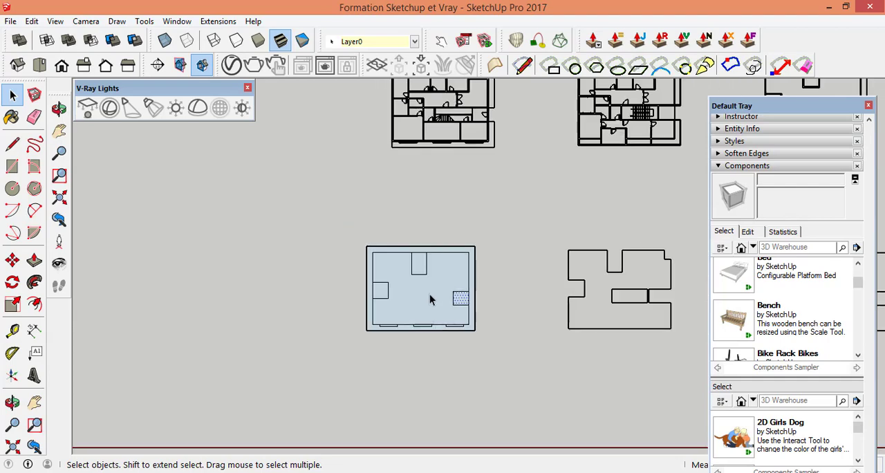
pyautogui.scroll(3, 485, 138)
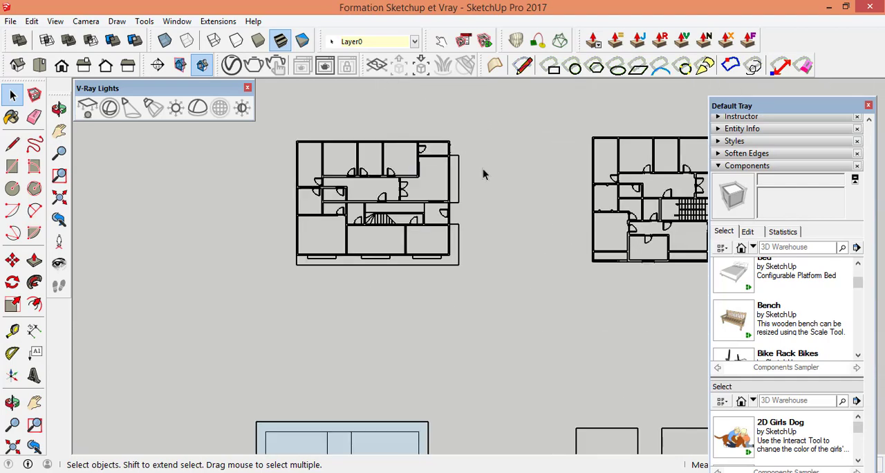
pyautogui.scroll(-3, 241, 218)
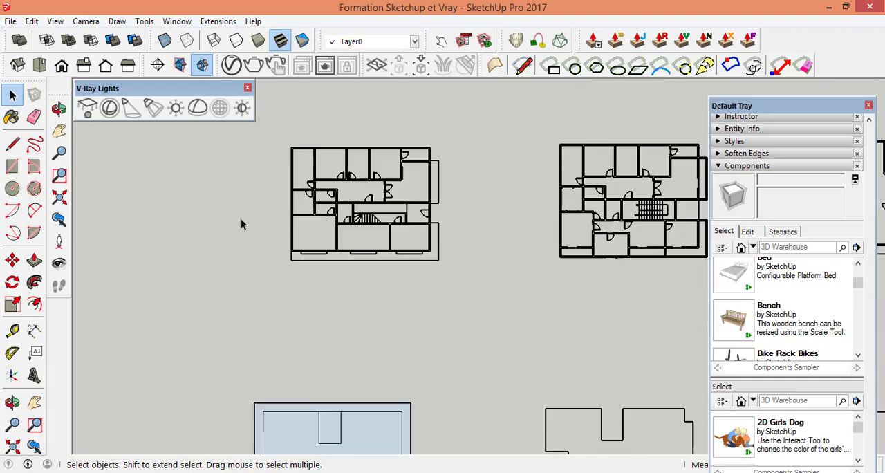
pyautogui.click(18, 66)
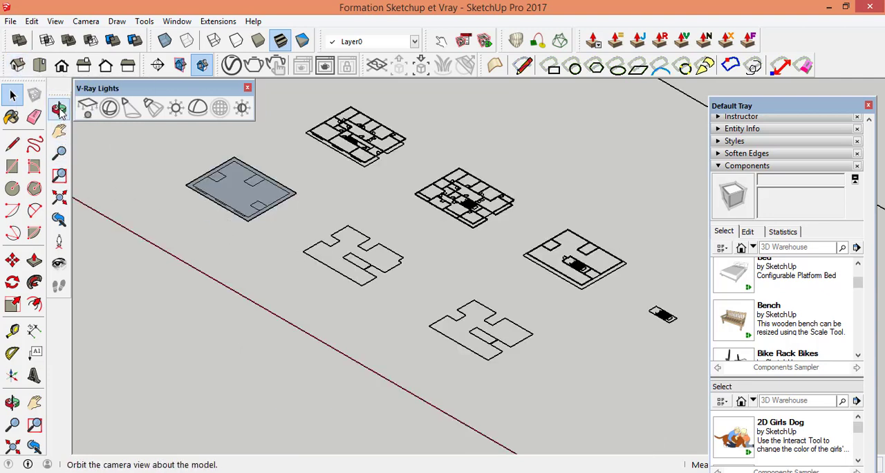
pyautogui.click(59, 109)
pyautogui.scroll(5, 343, 123)
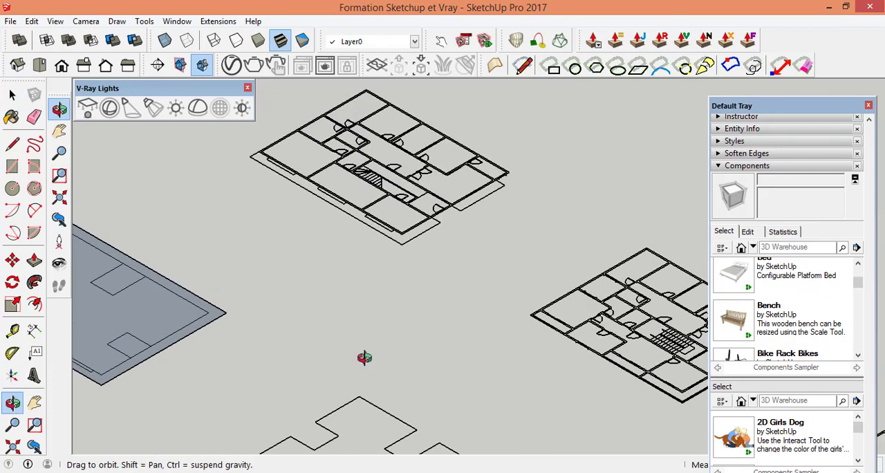
pyautogui.scroll(-2, 364, 357)
pyautogui.scroll(3, 364, 157)
pyautogui.scroll(6, 313, 217)
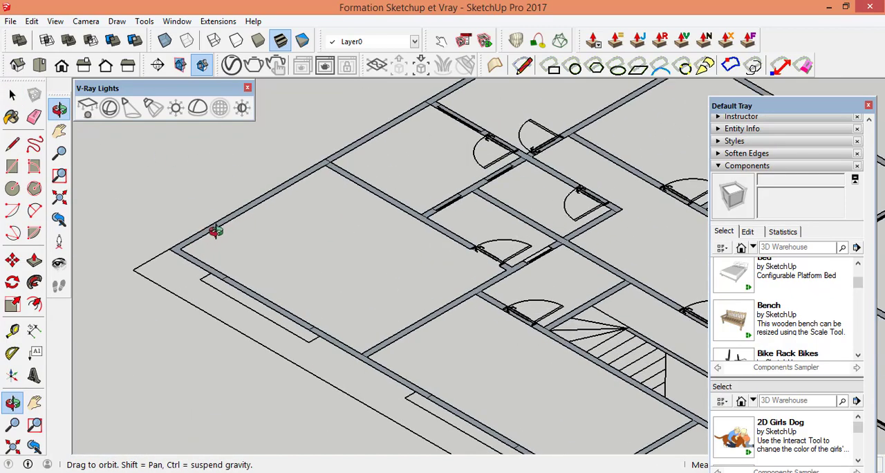
pyautogui.scroll(-5, 275, 373)
pyautogui.scroll(2, 288, 331)
pyautogui.scroll(2, 445, 302)
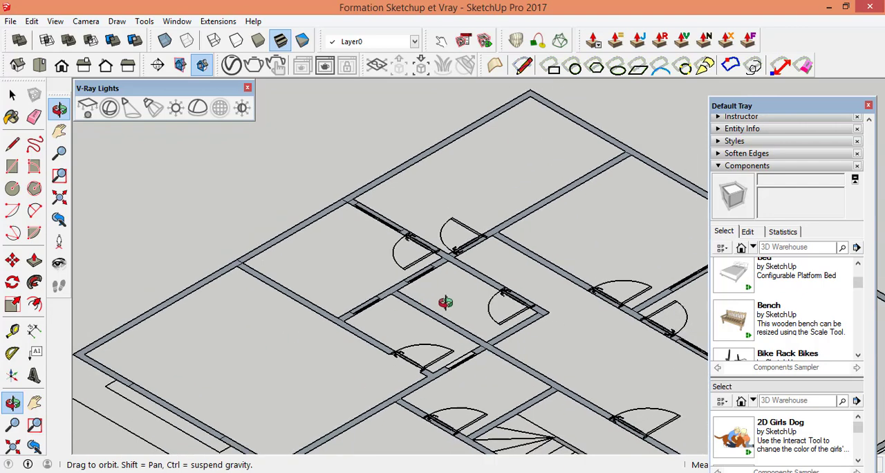
pyautogui.scroll(2, 165, 358)
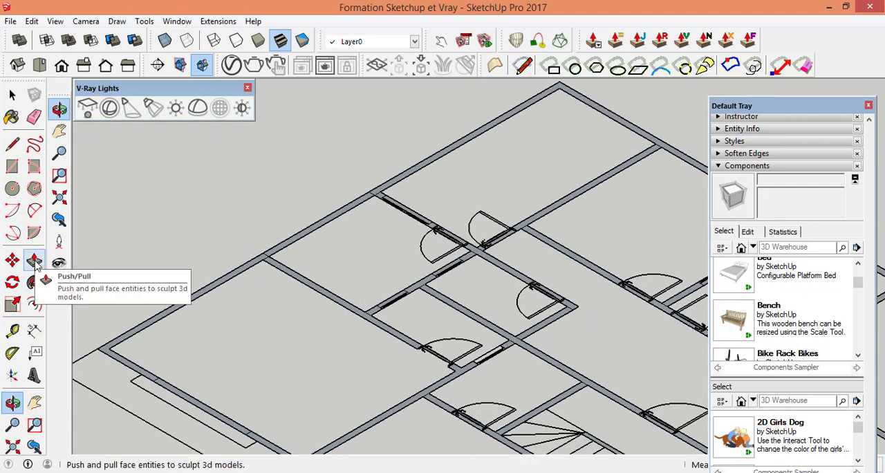
pyautogui.scroll(8, 171, 316)
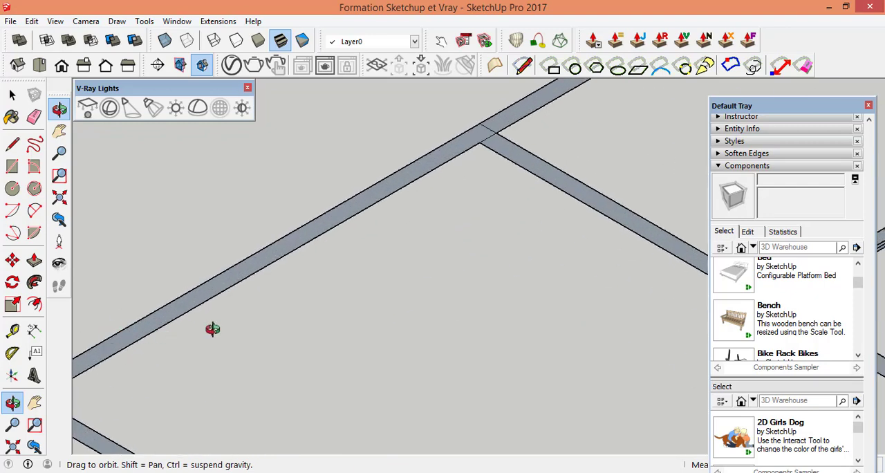
pyautogui.scroll(-2, 781, 311)
pyautogui.scroll(4, 241, 315)
pyautogui.scroll(-4, 654, 298)
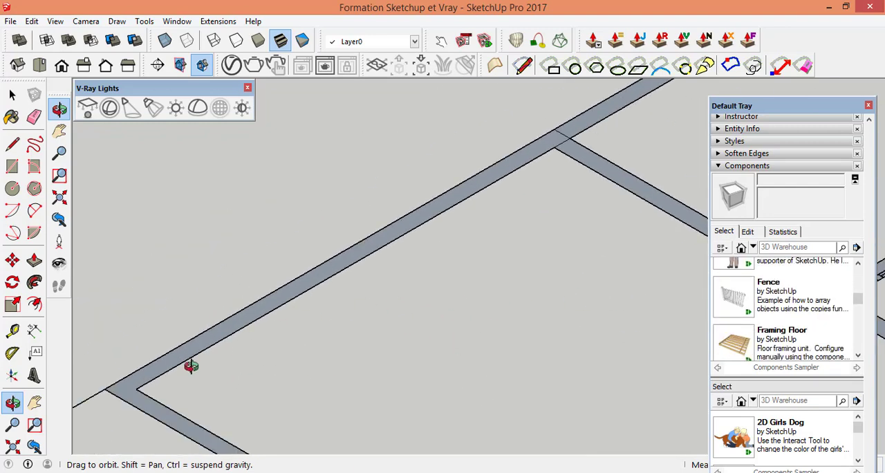
pyautogui.scroll(6, 180, 369)
pyautogui.moveTo(515, 332); pyautogui.dragTo(415, 347)
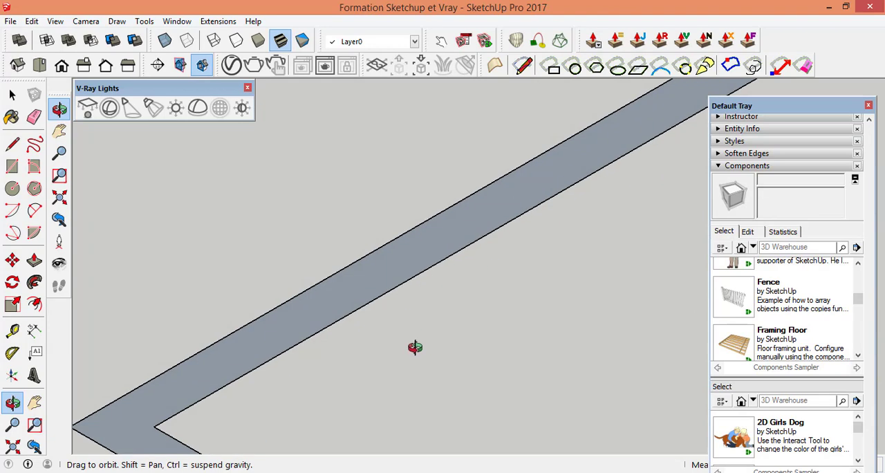
pyautogui.click(35, 260)
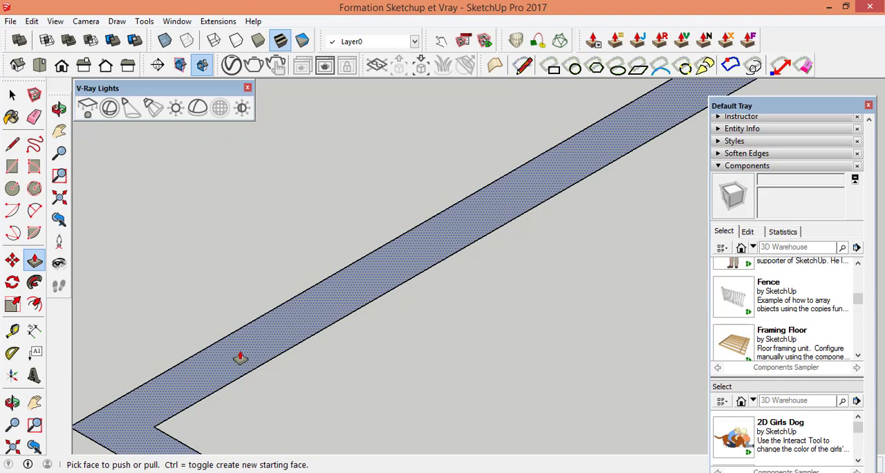
pyautogui.moveTo(240, 358); pyautogui.dragTo(232, 245)
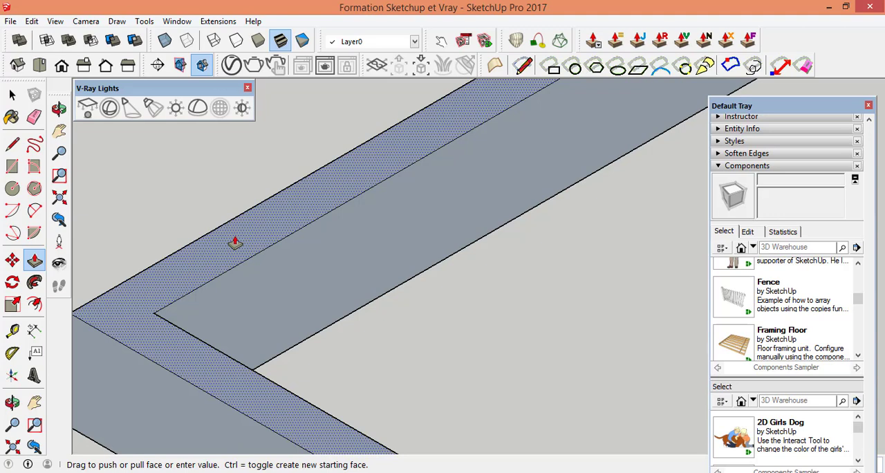
pyautogui.press('Escape')
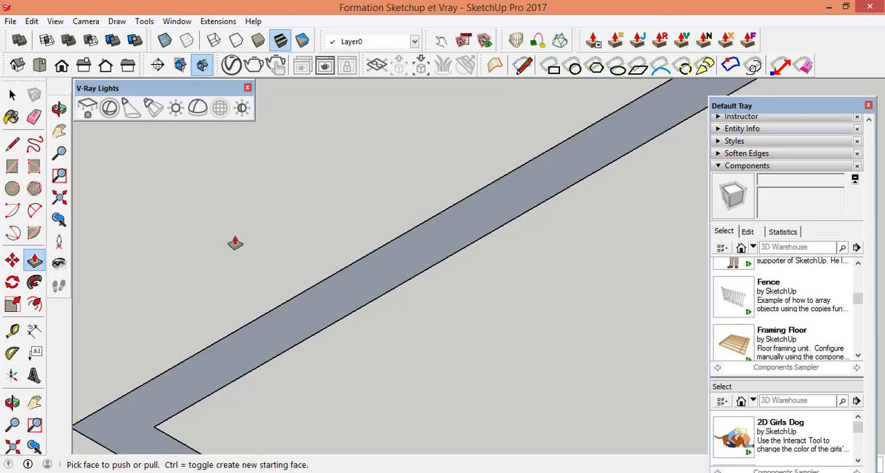
pyautogui.click(6, 91)
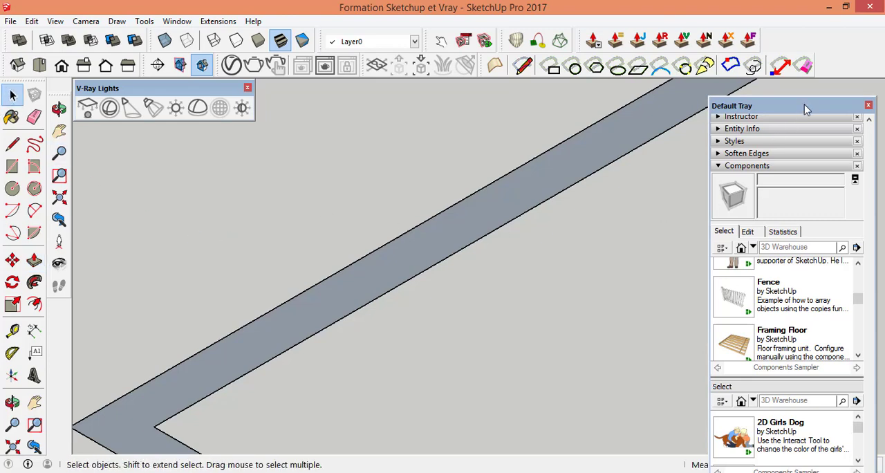
# Step: Move the Default Tray clear of the measurement box, and Push/Pull the floor plan's outer corner wall face up 3.40 m
pyautogui.moveTo(804, 104); pyautogui.dragTo(812, 55)
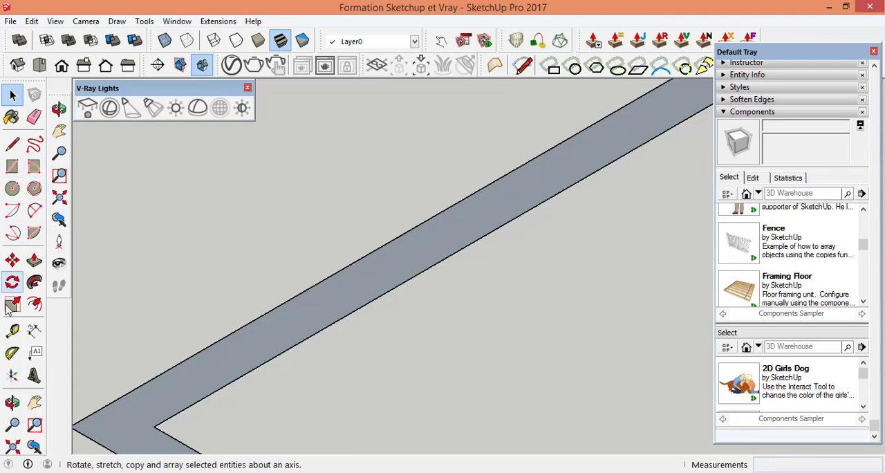
pyautogui.click(35, 260)
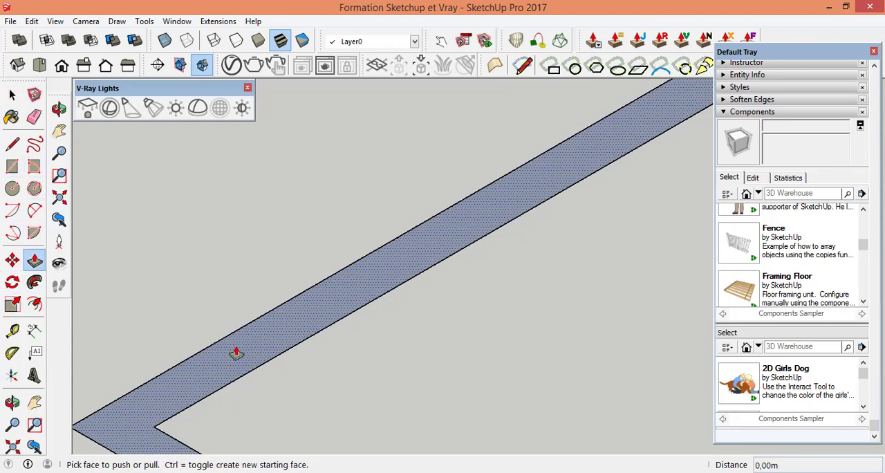
pyautogui.moveTo(235, 353); pyautogui.dragTo(287, 224)
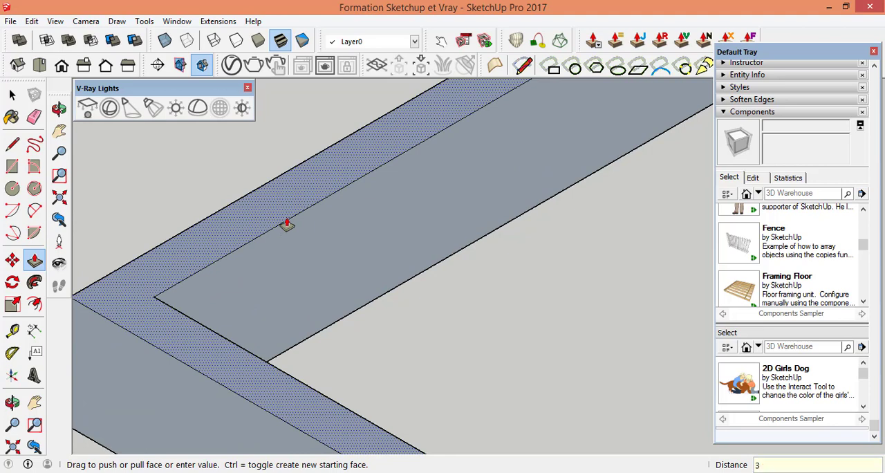
pyautogui.press('Return')
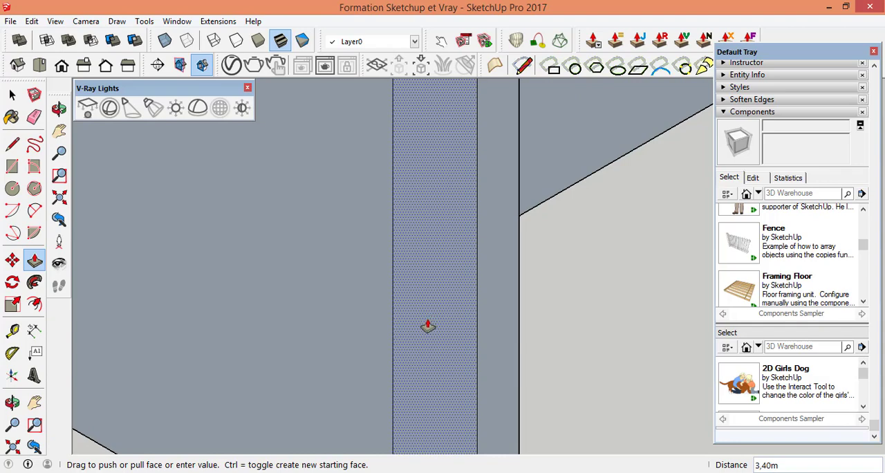
# Step: Push/Pull the adjoining interior wall face up to the top endpoint of the raised corner wall, 3.40 m high
pyautogui.scroll(-10, 427, 325)
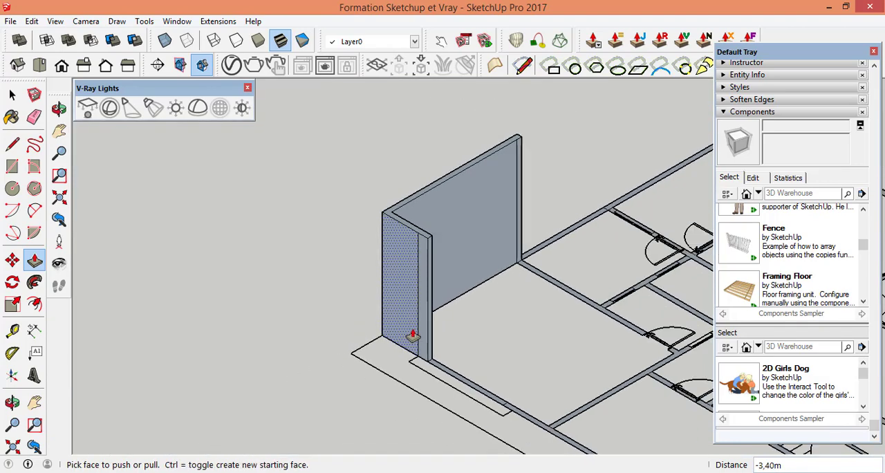
pyautogui.scroll(-5, 401, 328)
pyautogui.scroll(6, 503, 289)
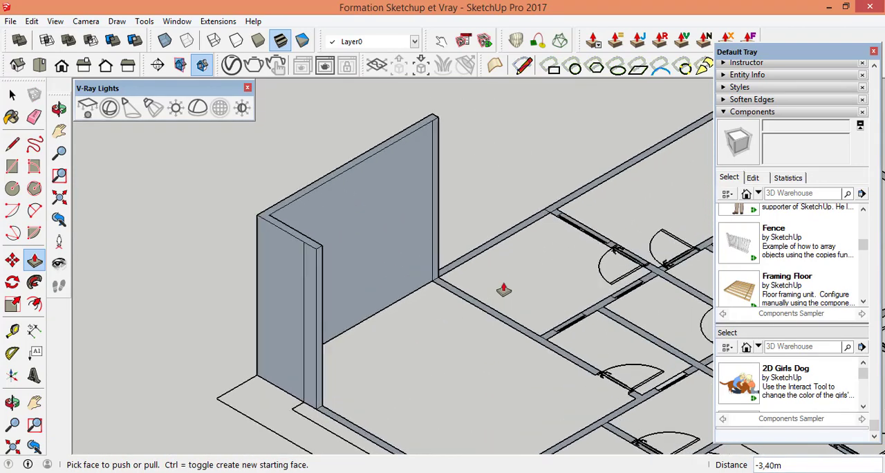
pyautogui.scroll(6, 477, 304)
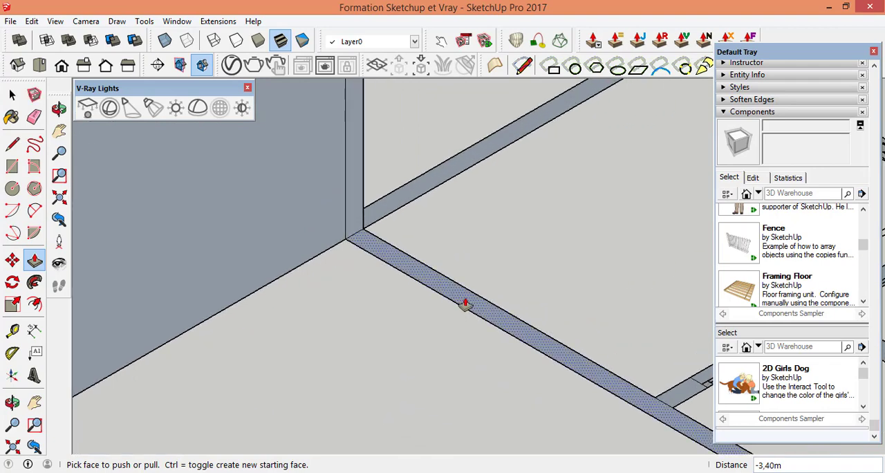
pyautogui.scroll(4, 469, 299)
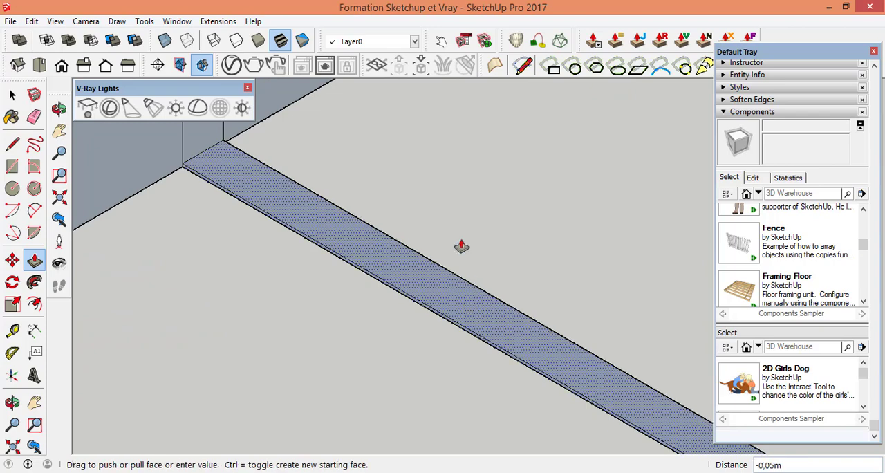
pyautogui.scroll(-5, 491, 268)
pyautogui.scroll(-5, 507, 260)
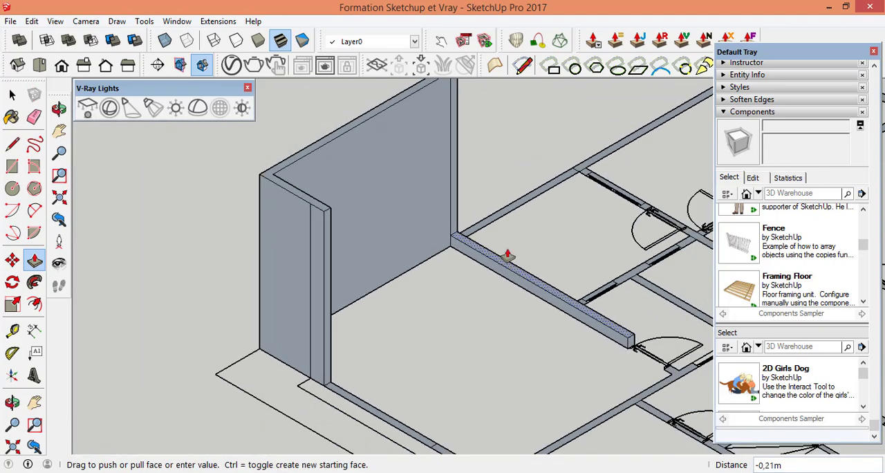
pyautogui.scroll(-2, 519, 276)
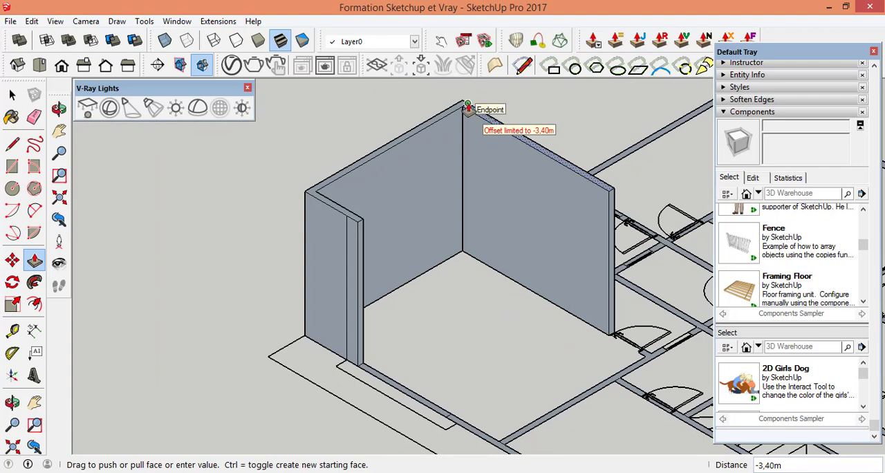
pyautogui.click(467, 107)
pyautogui.scroll(-5, 415, 180)
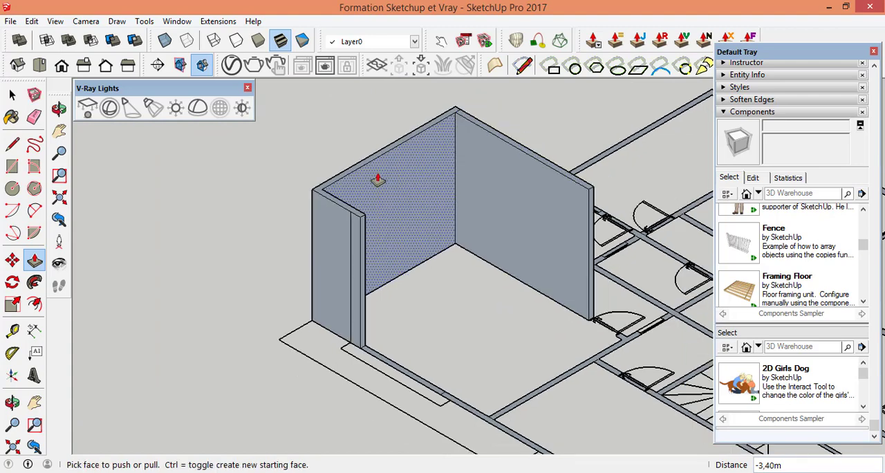
pyautogui.scroll(3, 492, 245)
pyautogui.scroll(6, 491, 246)
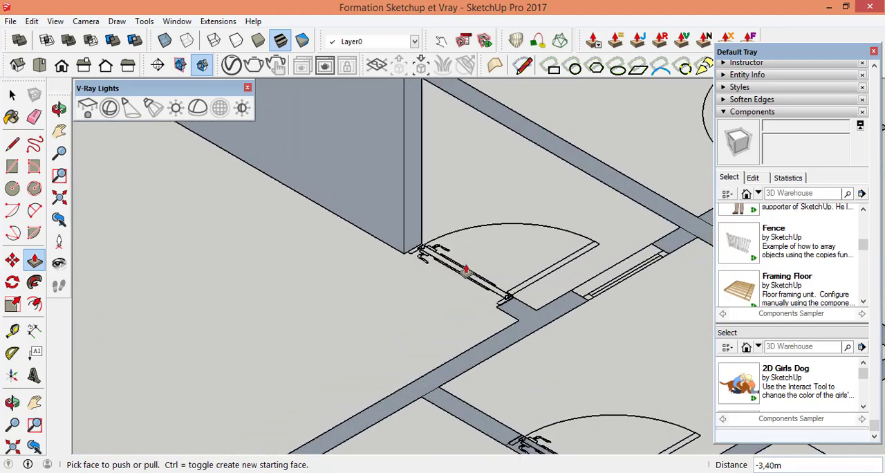
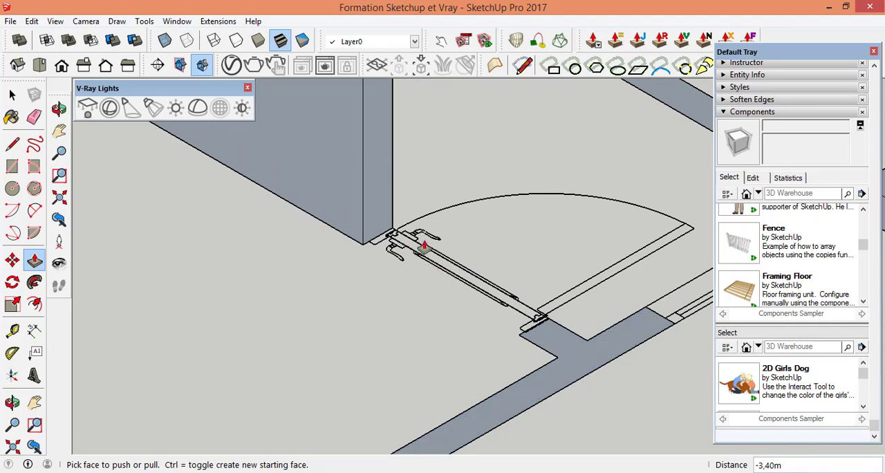
# Step: Draw a 1.00 by 0.15 m rectangle closing the wall strip across the door opening beside the raised interior wall
pyautogui.scroll(-3, 456, 273)
pyautogui.scroll(-2, 494, 285)
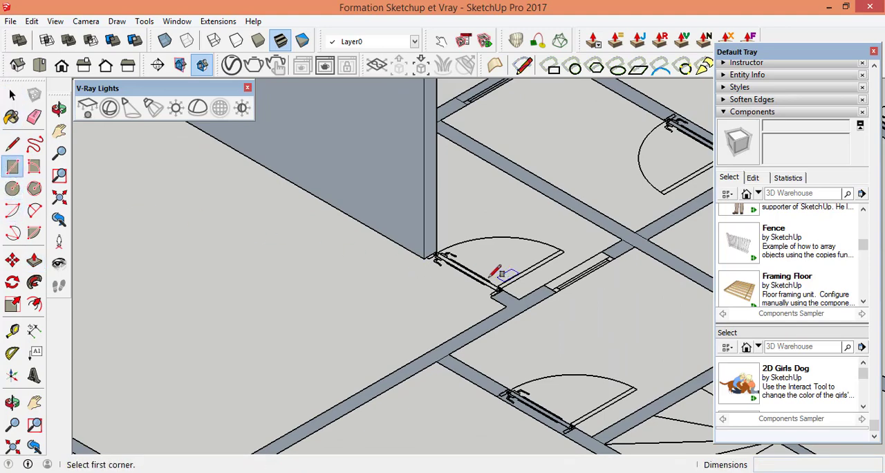
pyautogui.scroll(5, 495, 272)
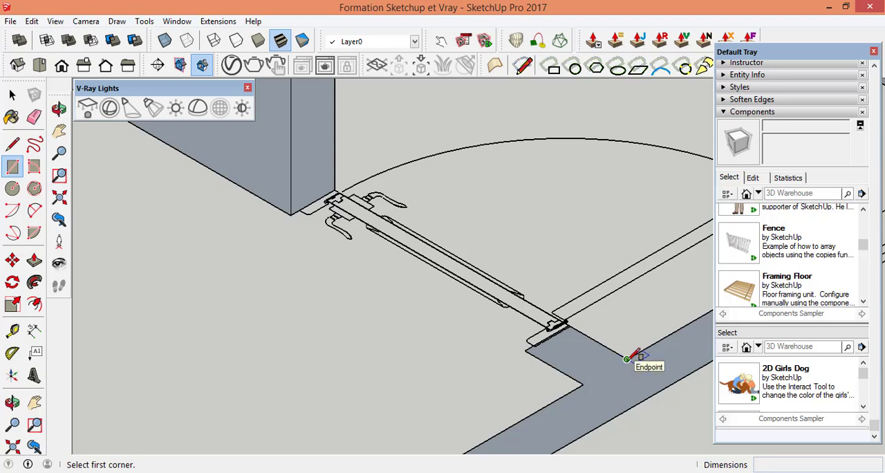
pyautogui.click(627, 359)
pyautogui.click(290, 215)
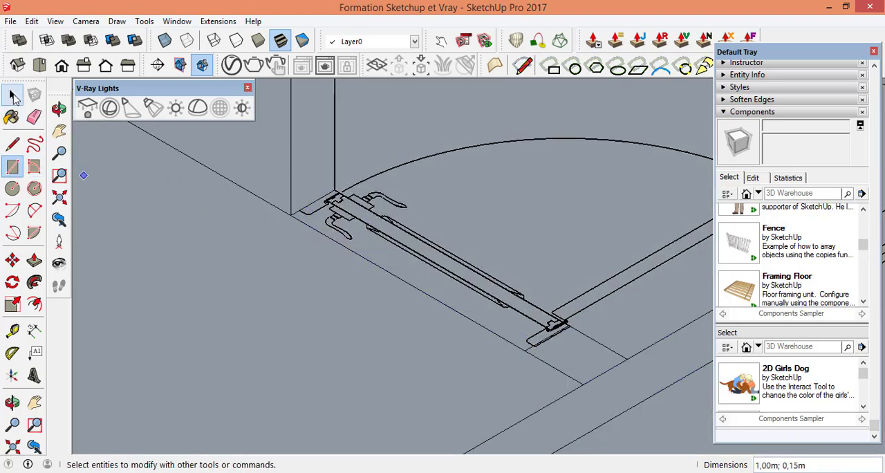
# Step: Delete the surplus floor faces around the door opening, keeping only the wall strips filled
pyautogui.click(335, 325)
pyautogui.press('Delete')
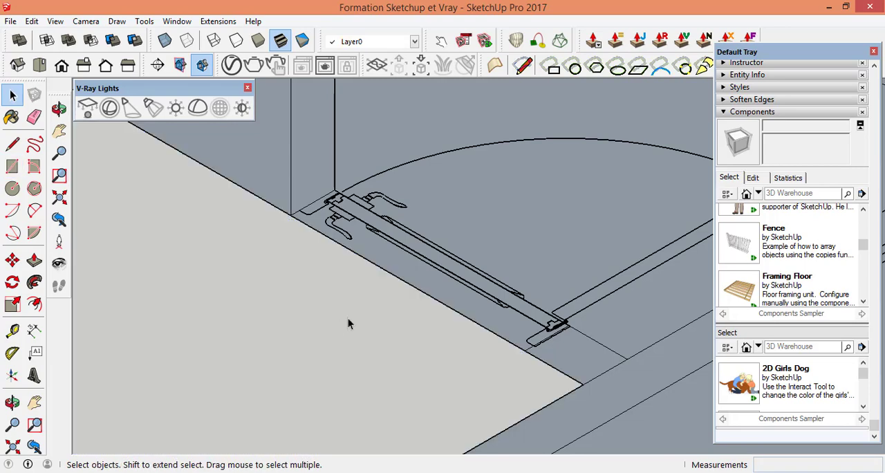
pyautogui.scroll(-5, 387, 283)
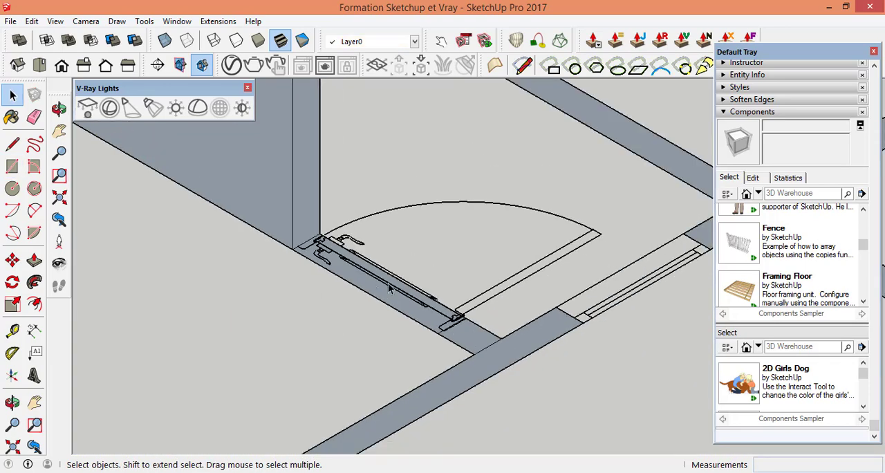
pyautogui.scroll(-6, 498, 301)
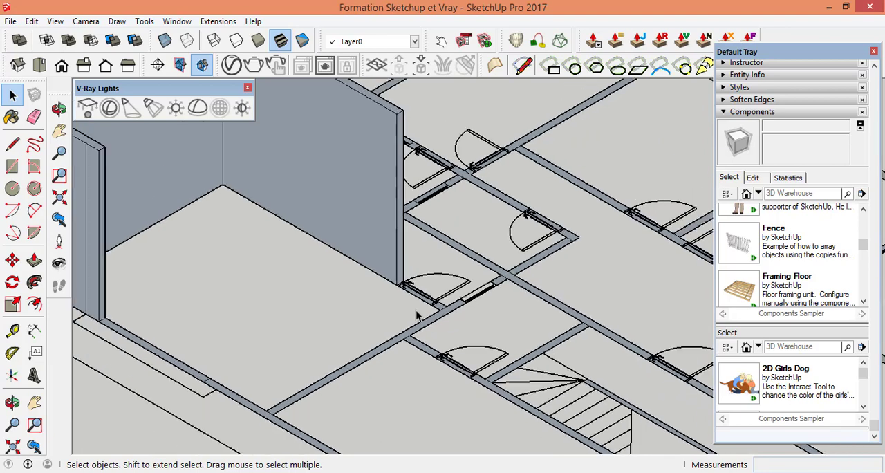
# Step: Draw a 5.40 by 0.15 m rectangle along the dividing wall, from the wall crossing past the window opening to the outer wall
pyautogui.scroll(8, 464, 293)
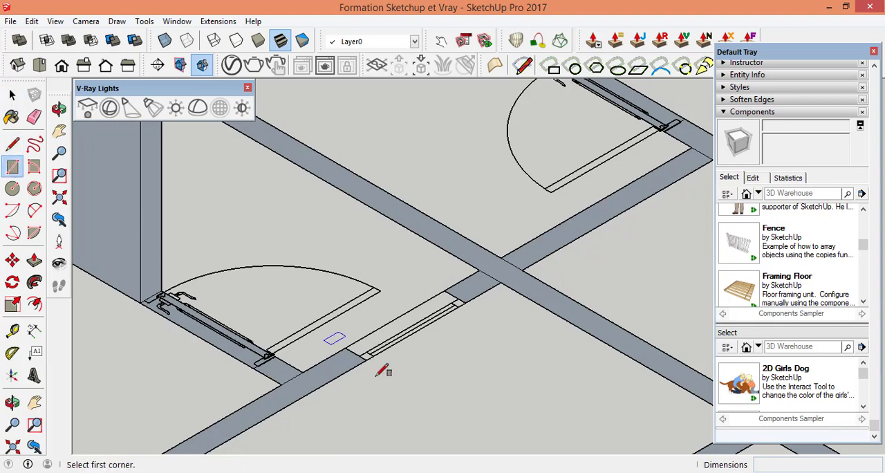
pyautogui.scroll(3, 374, 355)
pyautogui.scroll(-3, 475, 323)
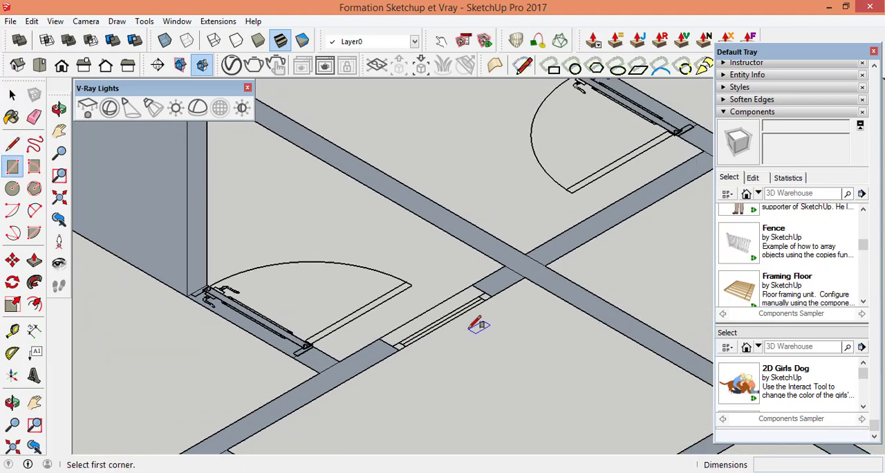
pyautogui.scroll(5, 512, 273)
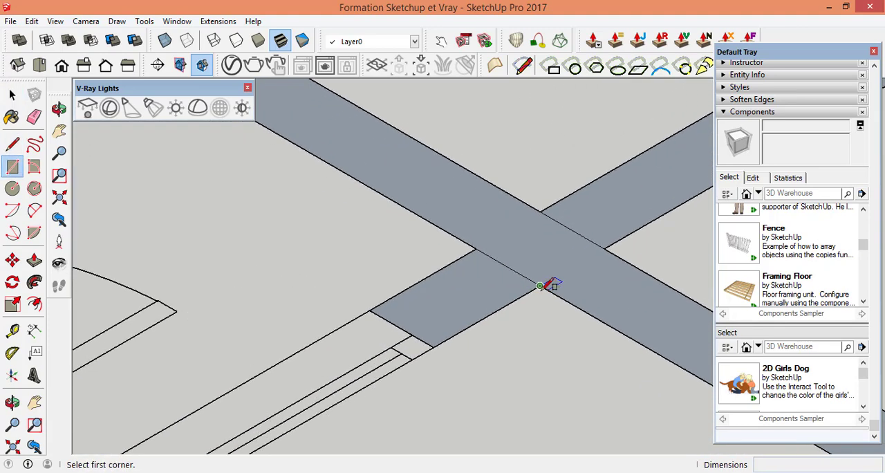
pyautogui.click(540, 284)
pyautogui.scroll(-3, 530, 290)
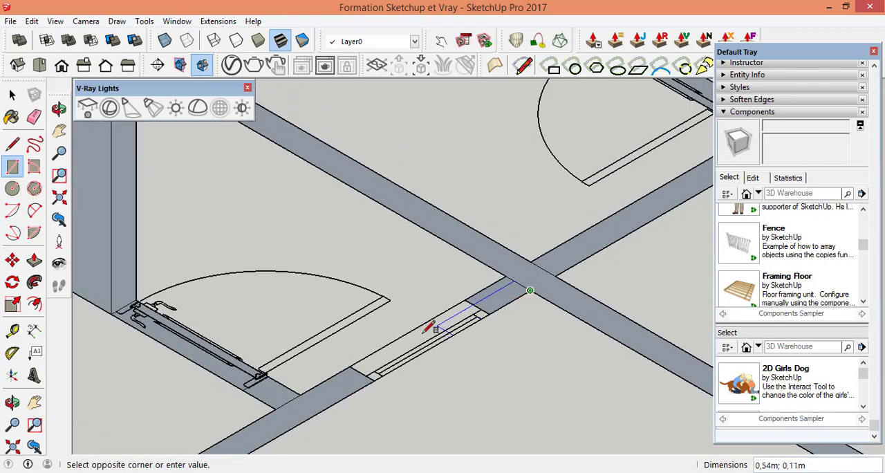
pyautogui.scroll(-6, 470, 343)
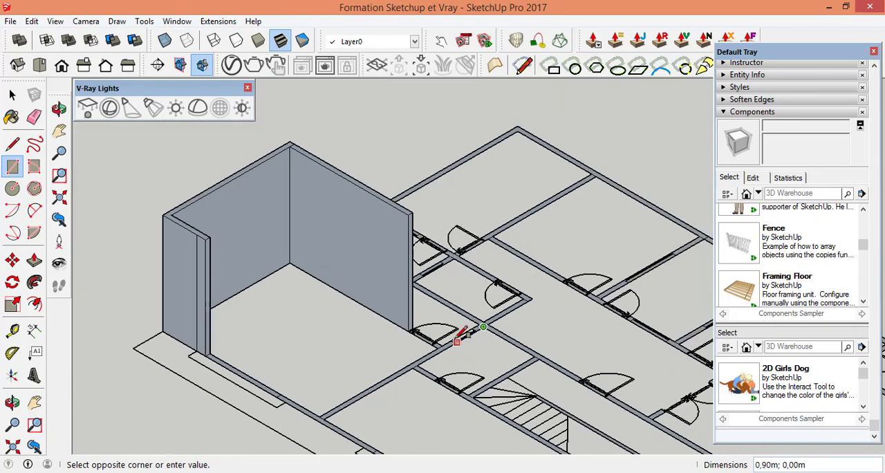
pyautogui.scroll(2, 356, 387)
pyautogui.scroll(5, 346, 414)
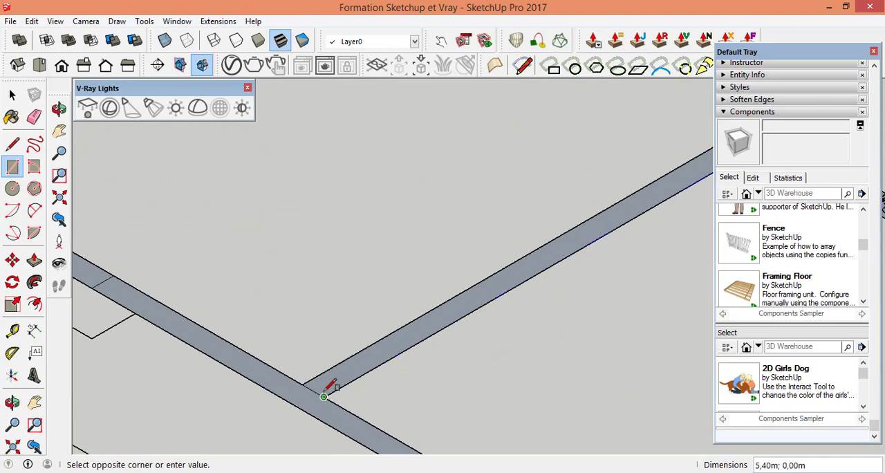
pyautogui.click(302, 384)
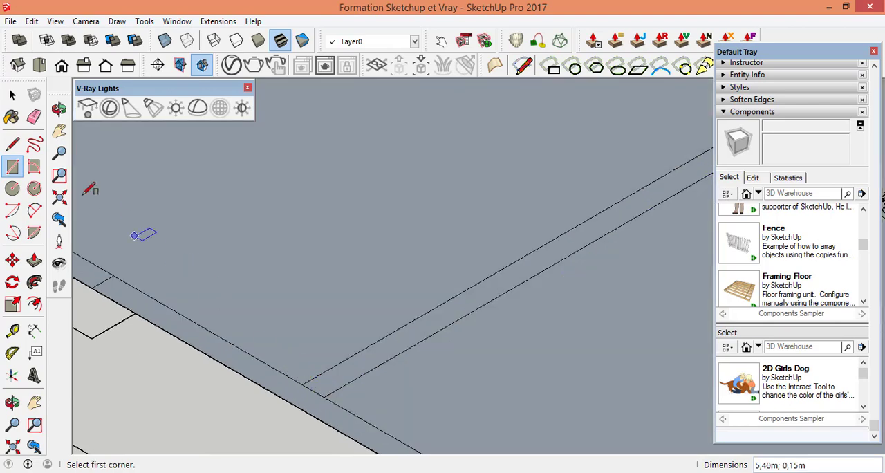
# Step: Delete the surplus floor faces filling the rooms on both sides of the dividing wall
pyautogui.click(10, 97)
pyautogui.click(305, 236)
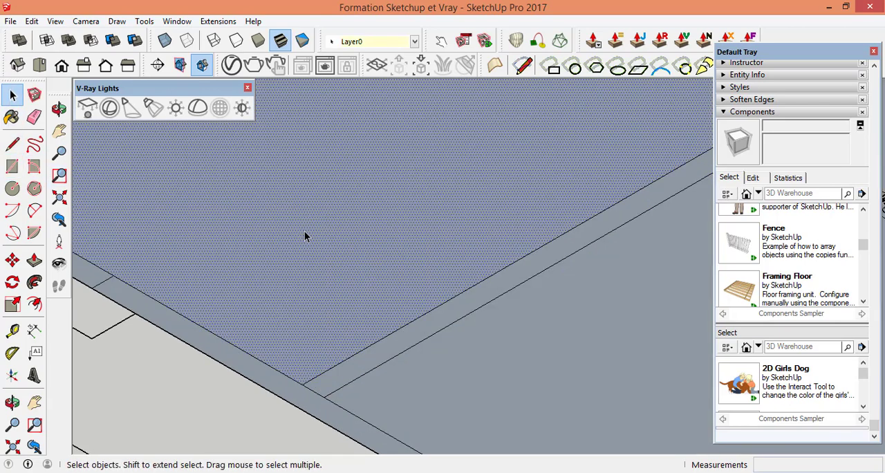
pyautogui.press('Delete')
pyautogui.scroll(-8, 328, 292)
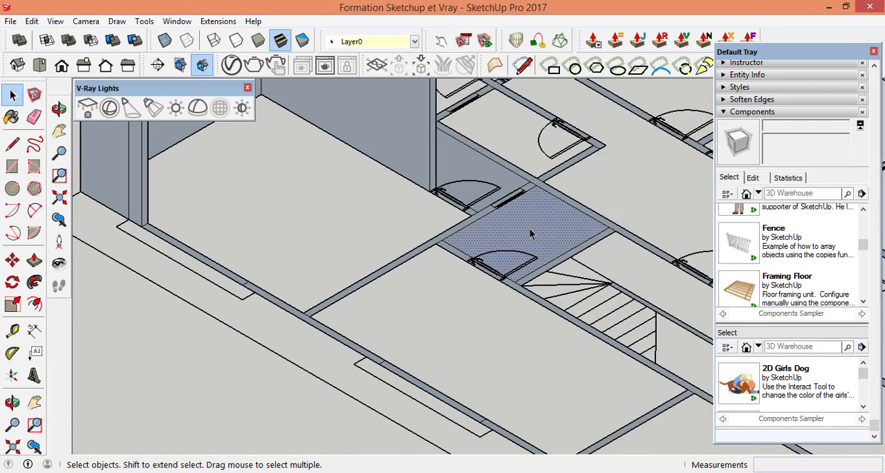
pyautogui.press('Delete')
pyautogui.press('Delete')
pyautogui.scroll(-5, 412, 305)
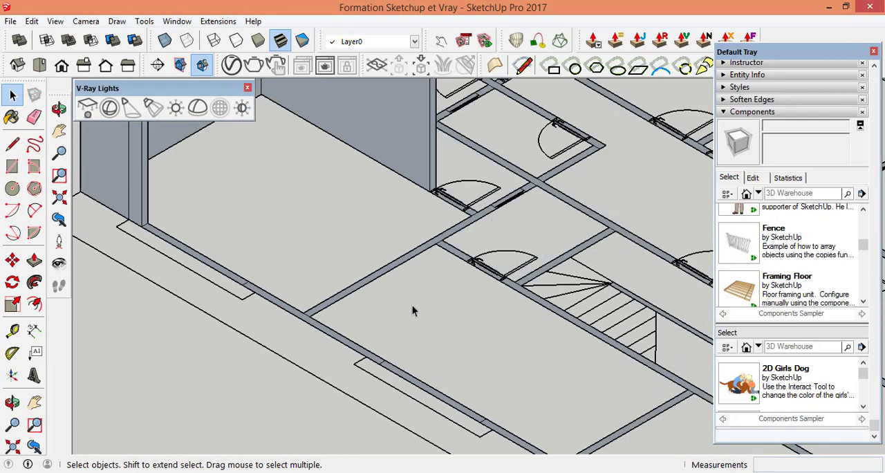
# Step: Push/Pull the door opening's wall strip up to the top of the adjacent raised wall, 3.40 m high
pyautogui.scroll(5, 455, 247)
pyautogui.scroll(2, 455, 247)
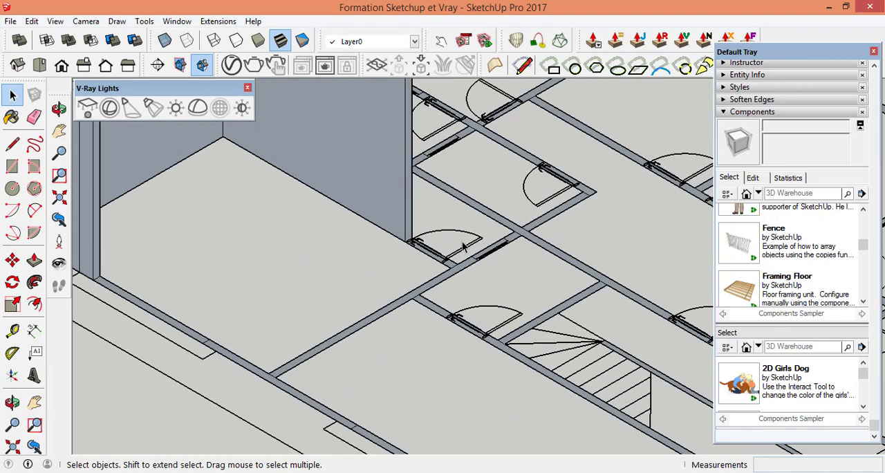
pyautogui.scroll(8, 391, 300)
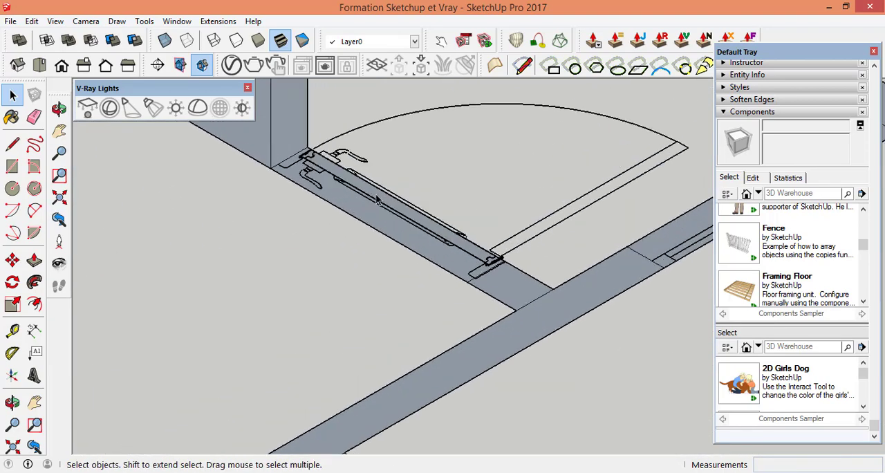
pyautogui.scroll(3, 465, 263)
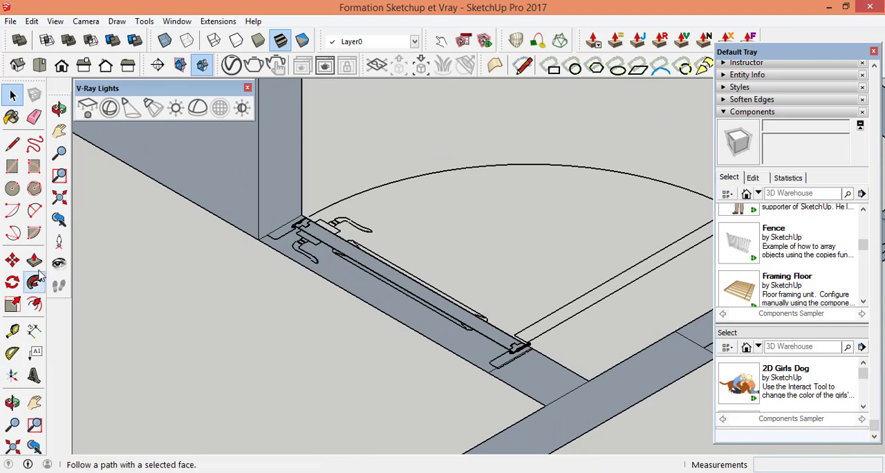
pyautogui.click(384, 297)
pyautogui.scroll(-3, 439, 282)
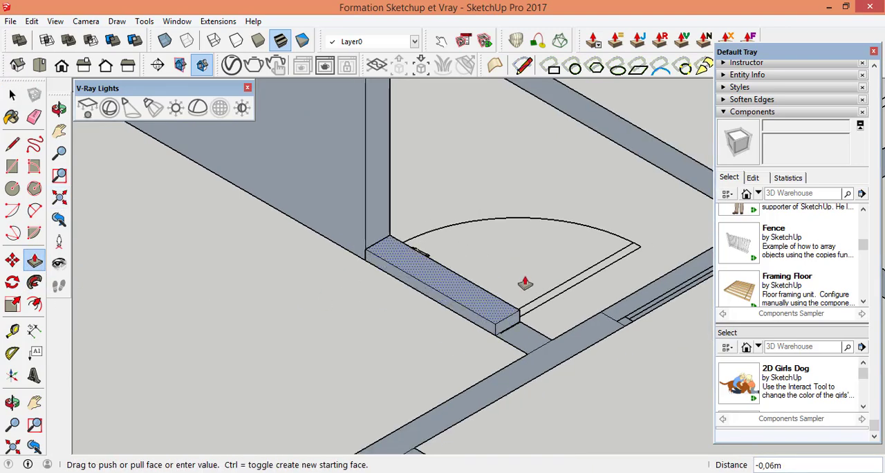
pyautogui.scroll(4, 500, 235)
pyautogui.scroll(-3, 500, 238)
pyautogui.scroll(5, 502, 203)
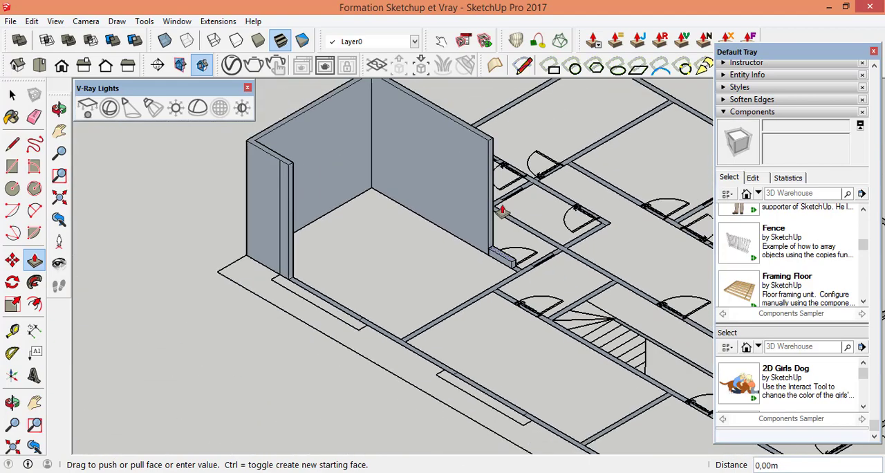
pyautogui.scroll(4, 496, 153)
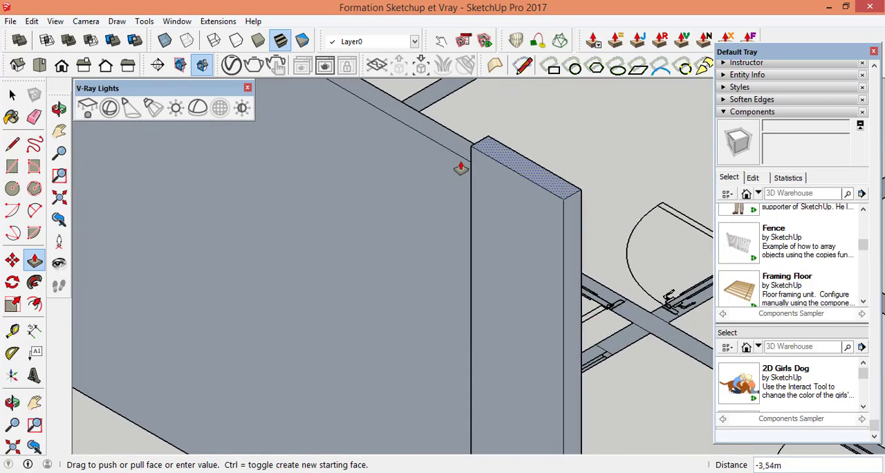
pyautogui.click(468, 169)
pyautogui.scroll(-5, 428, 192)
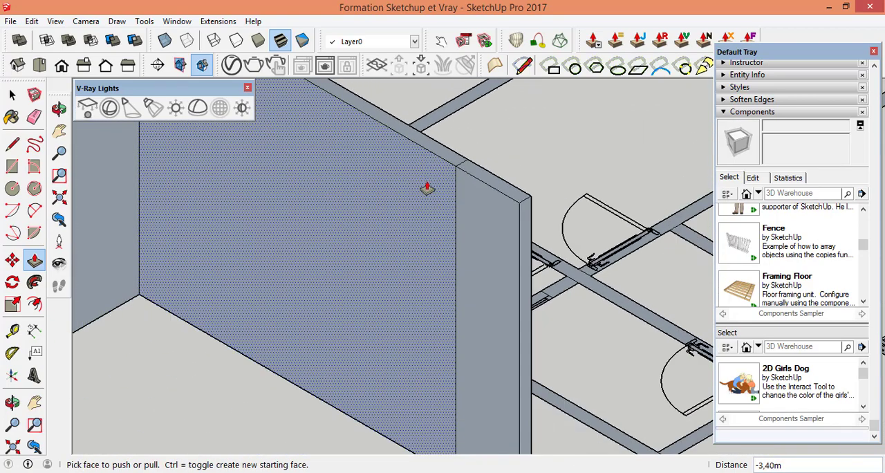
# Step: Push/Pull the short wall piece between the door opening and the dividing wall up 3.40 m
pyautogui.scroll(5, 520, 412)
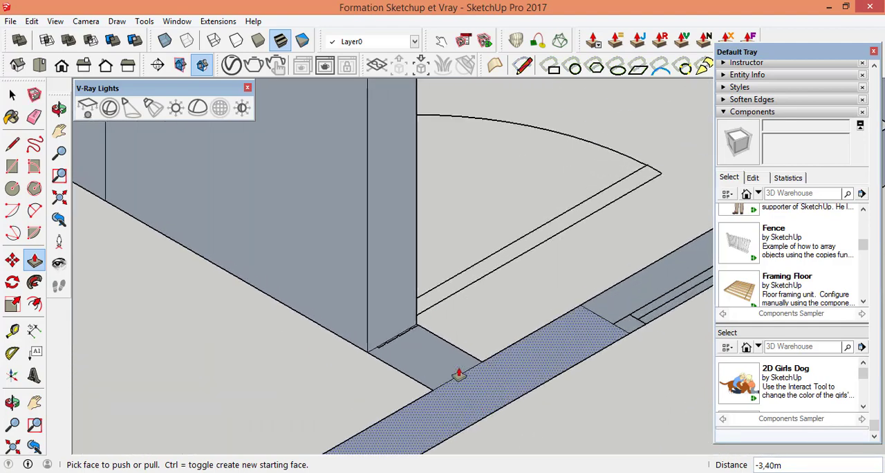
pyautogui.scroll(-8, 454, 351)
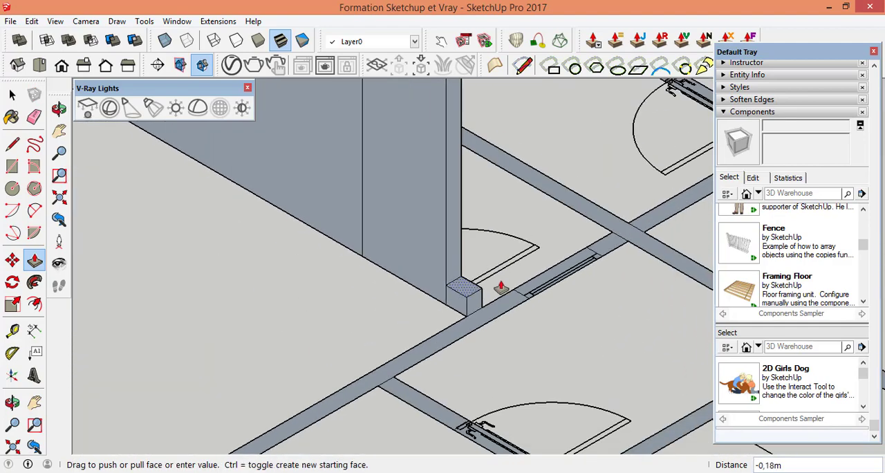
pyautogui.scroll(6, 523, 203)
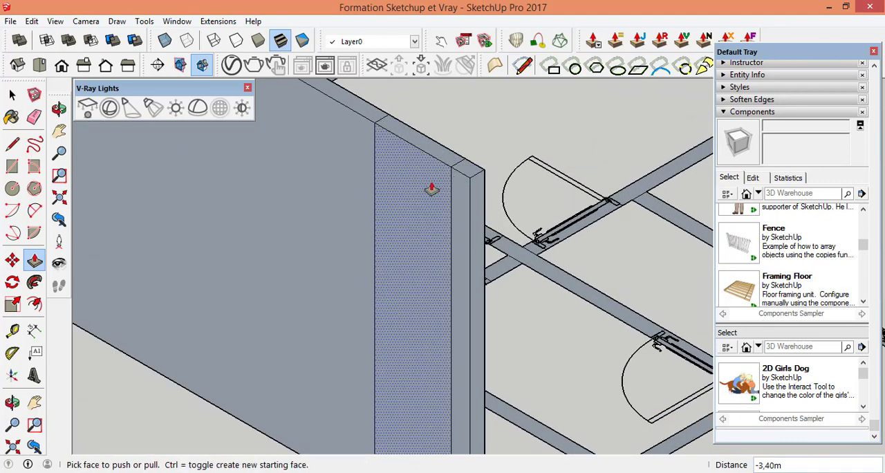
pyautogui.scroll(-5, 415, 194)
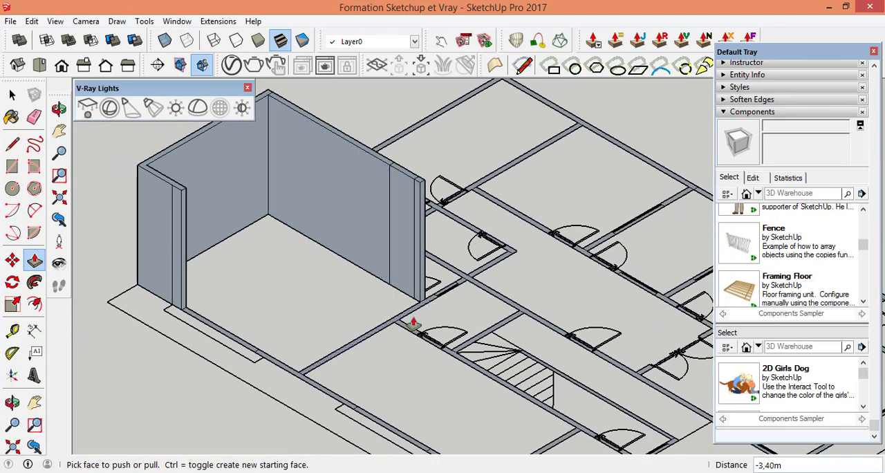
# Step: Push/Pull the long dividing wall face up 3.40 m to meet the top of the raised interior wall
pyautogui.scroll(6, 387, 330)
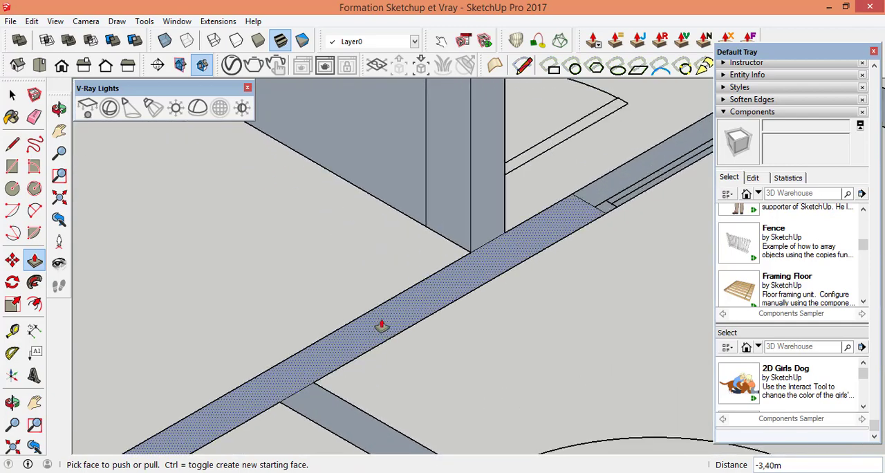
pyautogui.click(381, 325)
pyautogui.scroll(-6, 366, 262)
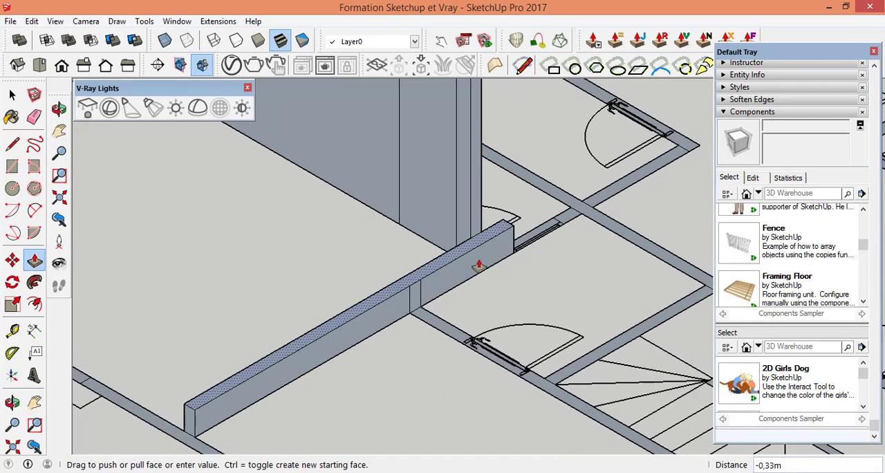
pyautogui.scroll(3, 482, 159)
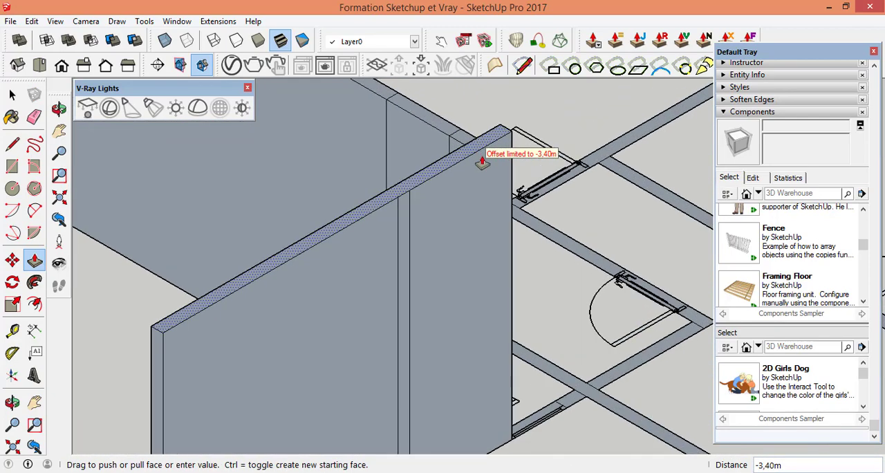
pyautogui.scroll(5, 457, 145)
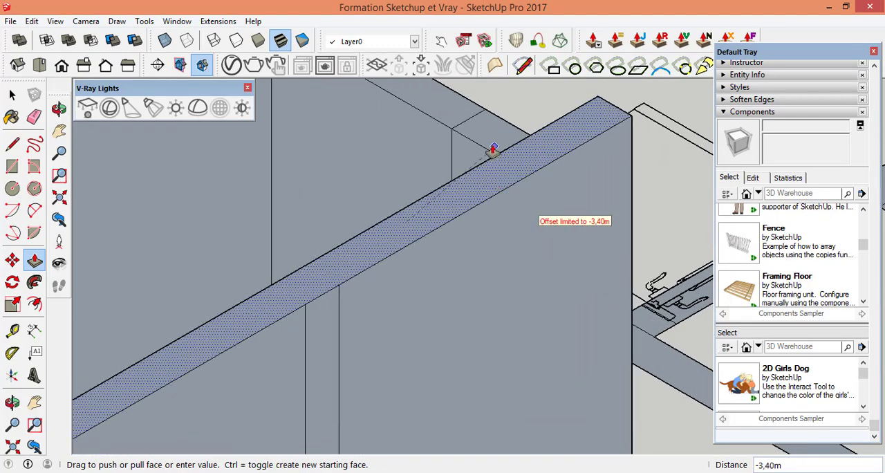
pyautogui.click(495, 151)
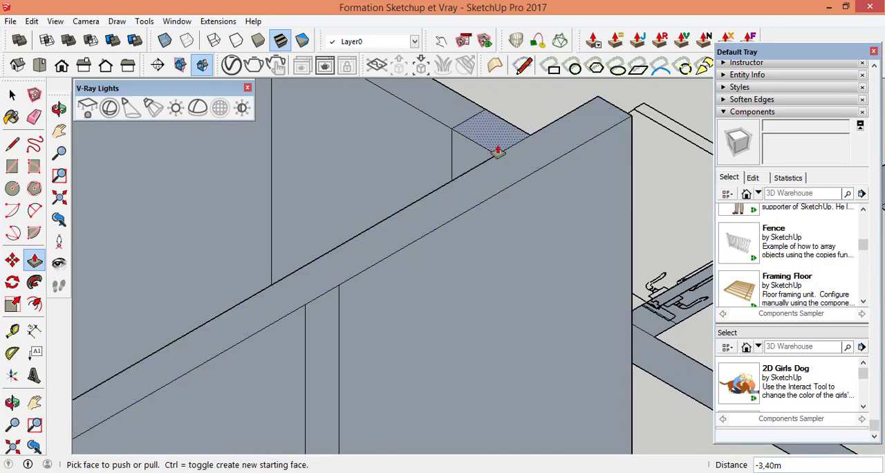
pyautogui.scroll(-8, 493, 147)
pyautogui.scroll(-4, 426, 185)
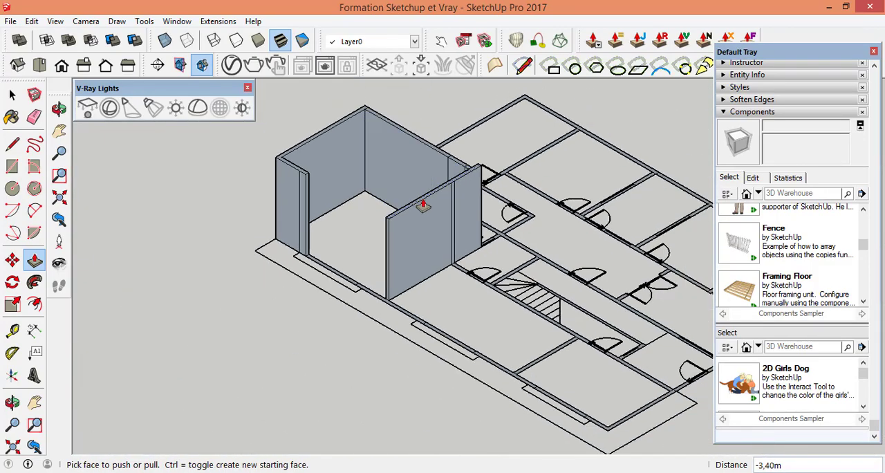
# Step: Push/Pull the outer wall's window strip next to the raised corner up to the same 3.40 m wall height
pyautogui.scroll(3, 331, 269)
pyautogui.click(331, 270)
pyautogui.scroll(3, 298, 172)
pyautogui.click(273, 200)
# Step: Push/Pull the outer wall segment running past the dividing wall up 3.40 m, closing the first room
pyautogui.scroll(-3, 297, 162)
pyautogui.scroll(5, 404, 375)
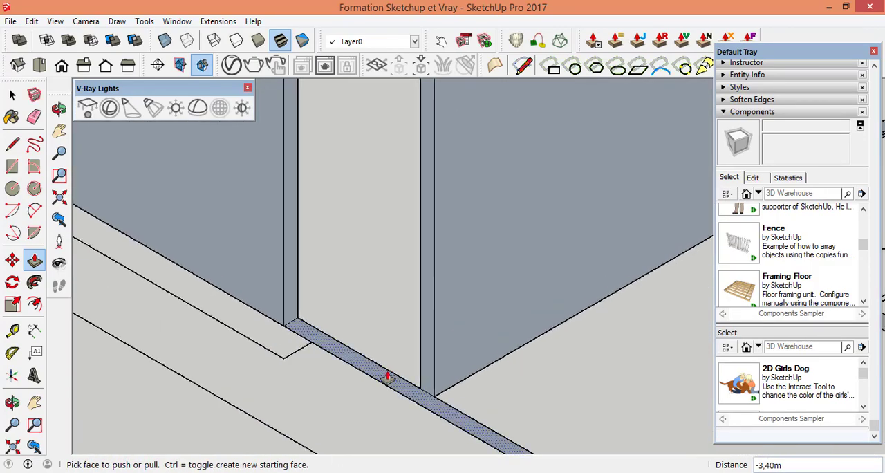
pyautogui.click(390, 373)
pyautogui.scroll(-3, 390, 308)
pyautogui.click(415, 159)
pyautogui.scroll(-5, 412, 186)
pyautogui.scroll(2, 506, 322)
pyautogui.scroll(3, 506, 321)
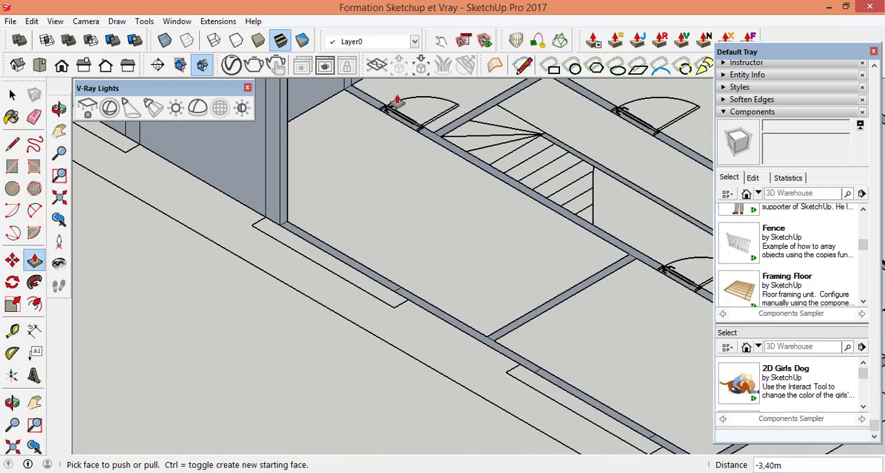
# Step: Push/Pull the short interior wall piece between the raised dividing wall and the second room's door opening up 3.40 m
pyautogui.scroll(5, 395, 102)
pyautogui.click(387, 154)
pyautogui.scroll(-7, 527, 302)
pyautogui.scroll(-3, 480, 149)
pyautogui.scroll(5, 497, 125)
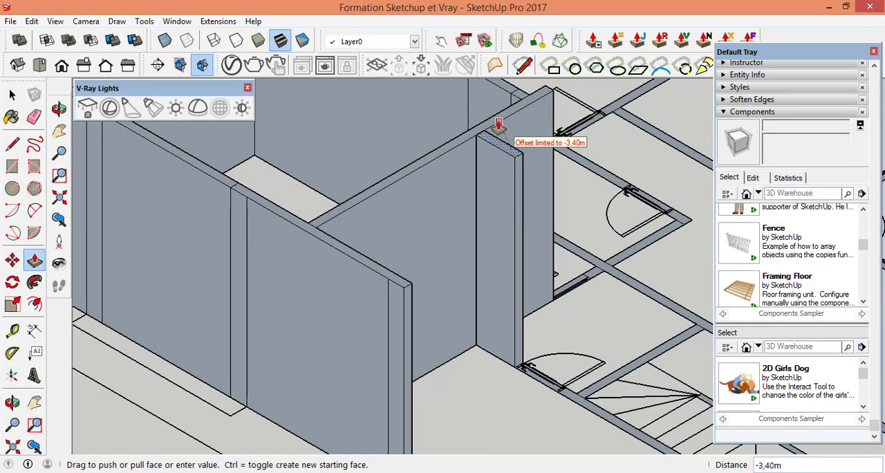
pyautogui.click(470, 143)
# Step: Push/Pull the second room's door opening strip up to the same 3.40 m height as the adjoining wall
pyautogui.scroll(-4, 469, 152)
pyautogui.scroll(6, 525, 340)
pyautogui.scroll(1, 502, 354)
pyautogui.click(456, 305)
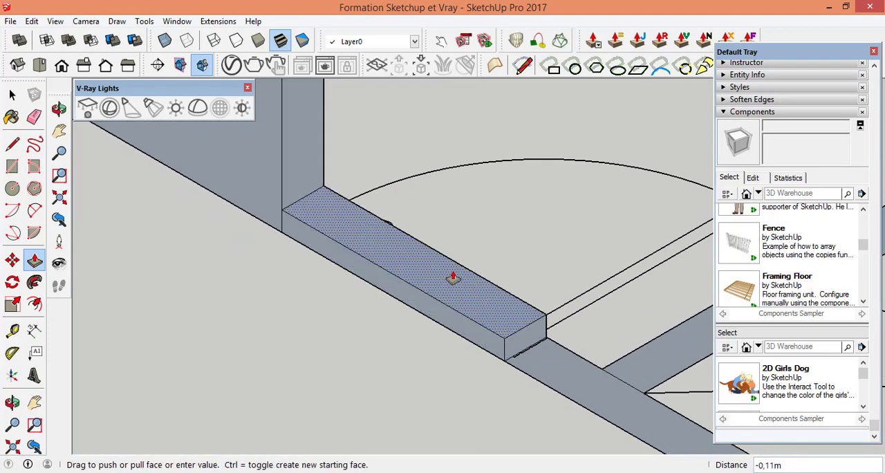
pyautogui.scroll(-8, 475, 260)
pyautogui.scroll(3, 485, 173)
pyautogui.scroll(-2, 506, 253)
pyautogui.click(437, 129)
pyautogui.scroll(-2, 409, 228)
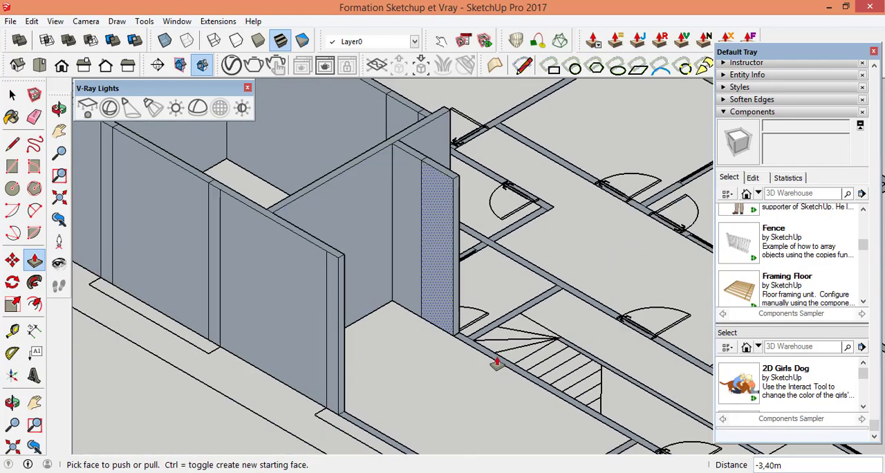
# Step: Push/Pull the long interior wall face running alongside the staircase up 3.40 m to match the raised walls
pyautogui.scroll(6, 488, 357)
pyautogui.click(404, 297)
pyautogui.scroll(-5, 511, 311)
pyautogui.scroll(-3, 511, 310)
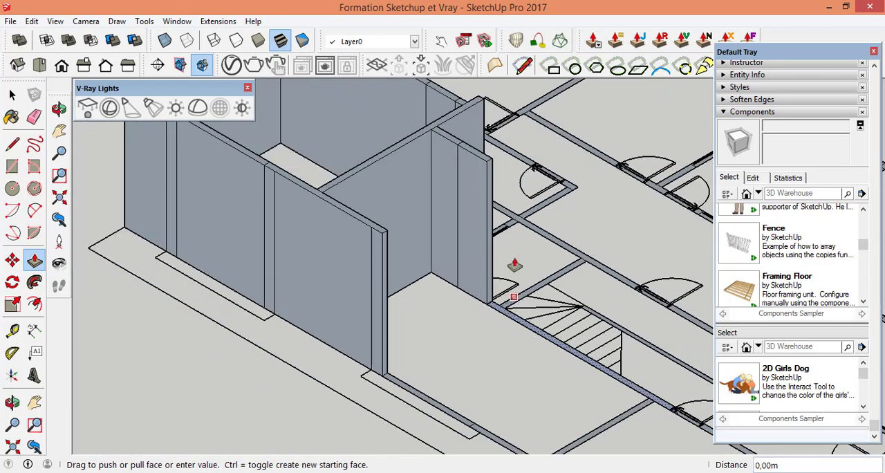
pyautogui.click(484, 168)
pyautogui.scroll(-4, 626, 361)
# Step: Push/Pull the dividing wall between the second and third rooms up 3.40 m
pyautogui.scroll(10, 474, 359)
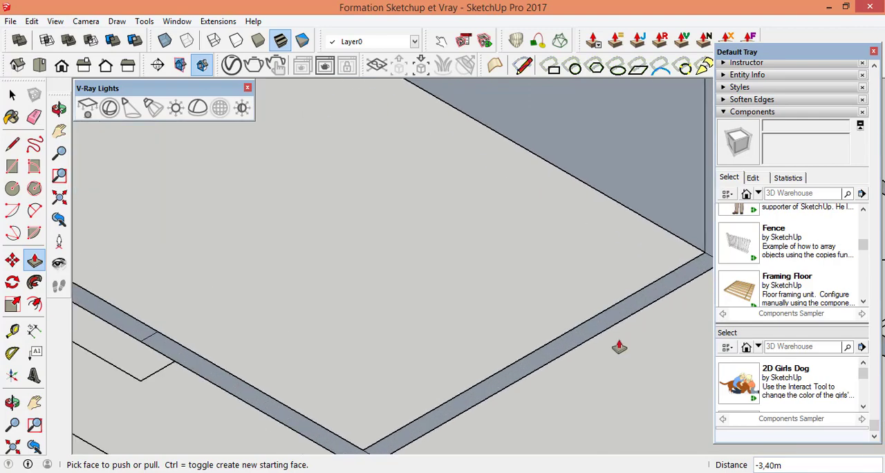
pyautogui.click(522, 319)
pyautogui.scroll(-5, 523, 316)
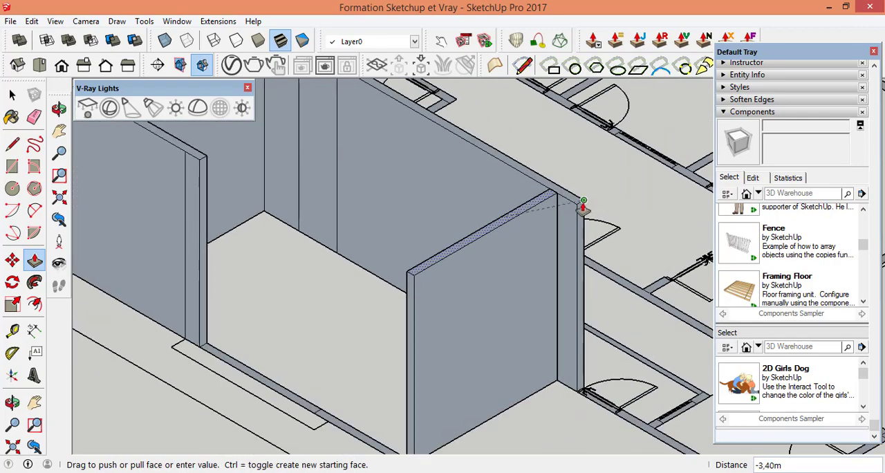
pyautogui.click(582, 201)
# Step: Push/Pull the outer wall's window strip in the second room up level with the neighbouring raised wall
pyautogui.scroll(10, 405, 351)
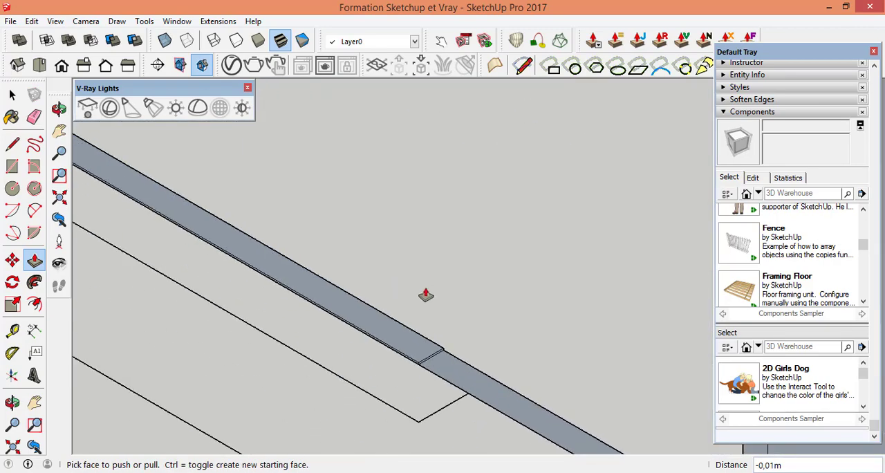
pyautogui.scroll(2, 377, 322)
pyautogui.click(378, 325)
pyautogui.scroll(-6, 478, 293)
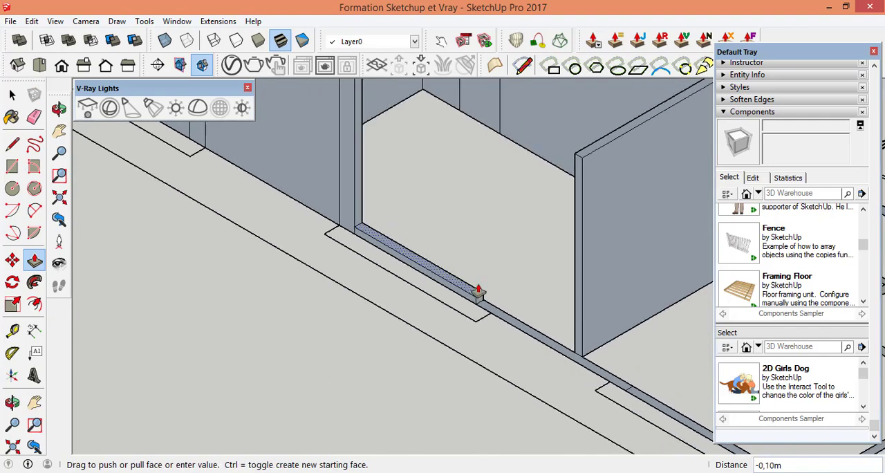
pyautogui.scroll(-5, 477, 291)
pyautogui.scroll(5, 385, 172)
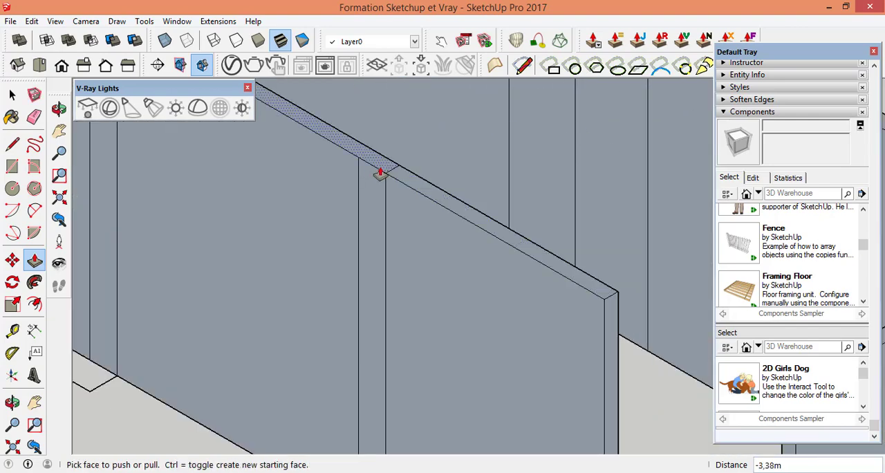
pyautogui.scroll(-5, 379, 172)
# Step: Push/Pull the outer wall segment between the second and third rooms' windows up 3.40 m, closing the second room
pyautogui.scroll(4, 576, 392)
pyautogui.click(555, 300)
pyautogui.scroll(2, 572, 271)
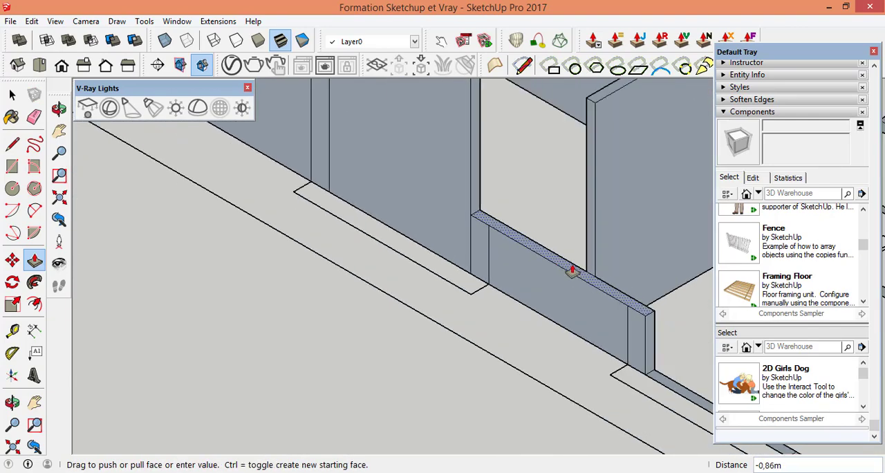
pyautogui.scroll(-2, 573, 271)
pyautogui.click(592, 156)
pyautogui.scroll(-4, 588, 166)
# Step: Push/Pull the third room's door opening strip in the interior wall up 3.40 m
pyautogui.scroll(7, 518, 273)
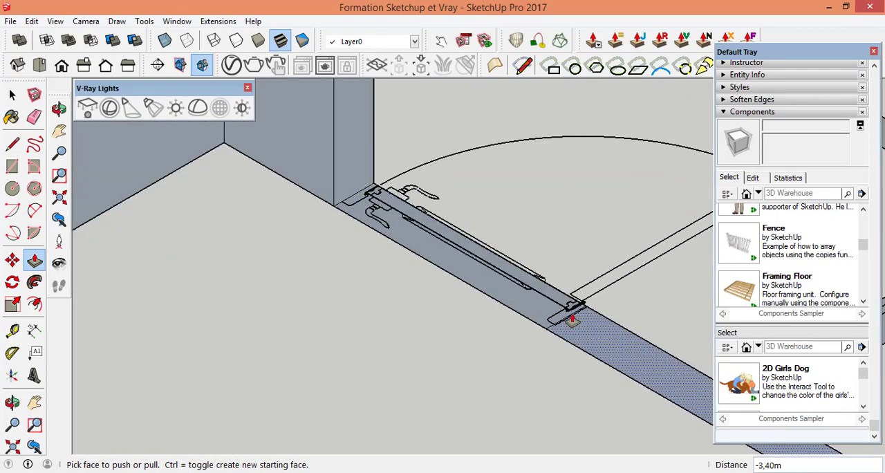
pyautogui.scroll(2, 573, 319)
pyautogui.click(512, 299)
pyautogui.scroll(-8, 537, 297)
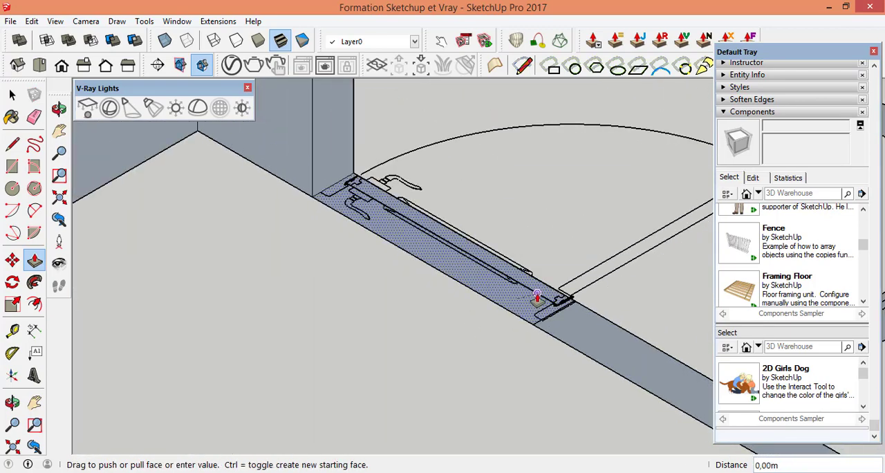
pyautogui.scroll(4, 513, 141)
pyautogui.click(513, 141)
pyautogui.scroll(-4, 495, 157)
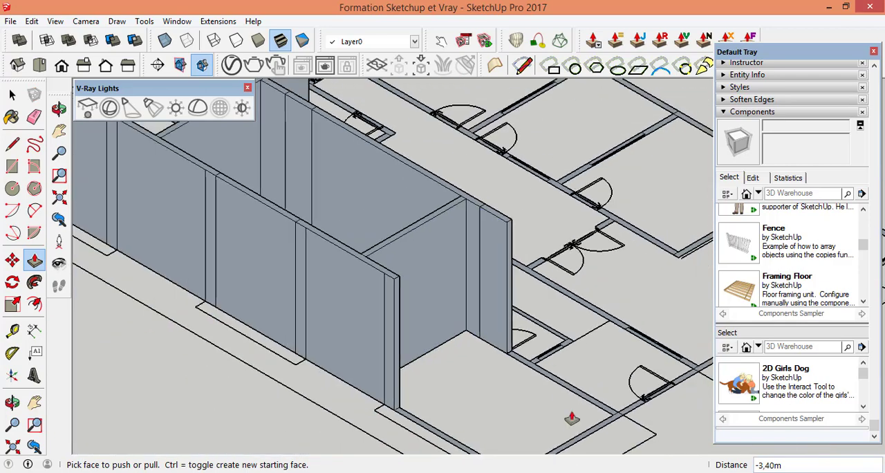
# Step: Push/Pull the interior wall segment from the third room's door to the end wall up 3.40 m
pyautogui.scroll(6, 463, 308)
pyautogui.click(463, 308)
pyautogui.scroll(-2, 477, 282)
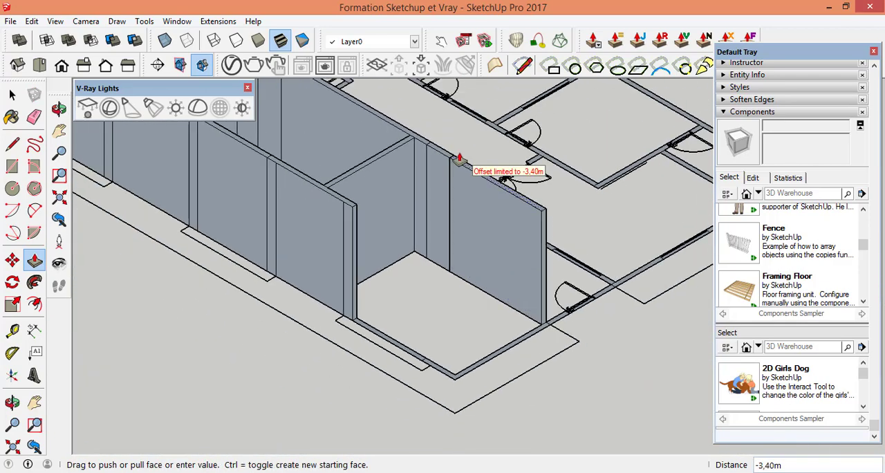
pyautogui.click(456, 165)
# Step: Push/Pull the third room's end wall and its outer corner up 3.40 m
pyautogui.scroll(5, 545, 345)
pyautogui.click(479, 348)
pyautogui.scroll(-5, 491, 348)
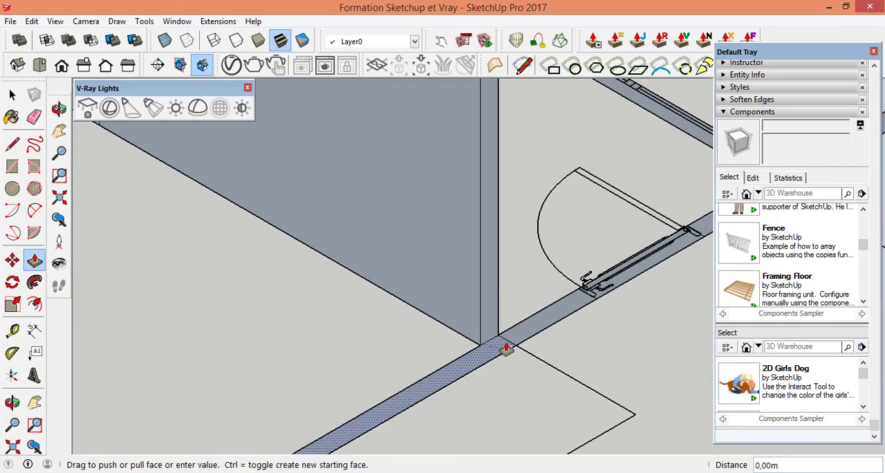
pyautogui.scroll(4, 486, 161)
pyautogui.scroll(5, 237, 361)
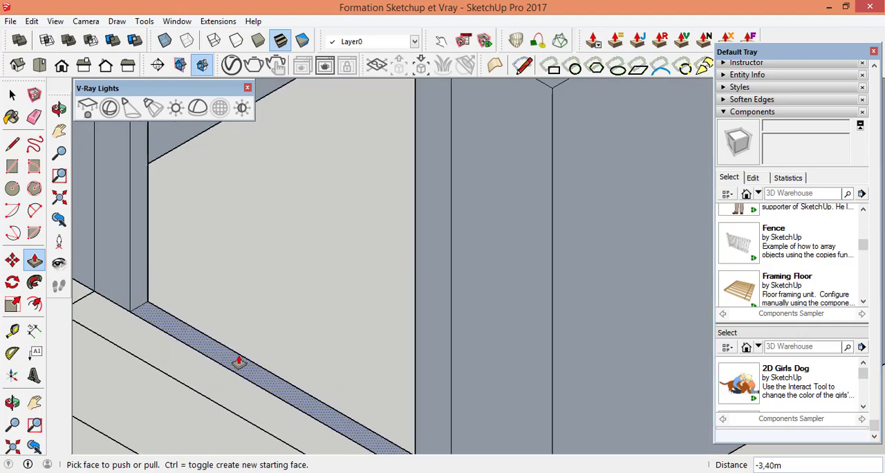
# Step: Push/Pull the third room's window strip in the outer wall up 3.40 m, closing the room
pyautogui.click(244, 328)
pyautogui.scroll(-6, 300, 325)
pyautogui.scroll(2, 290, 268)
pyautogui.click(277, 271)
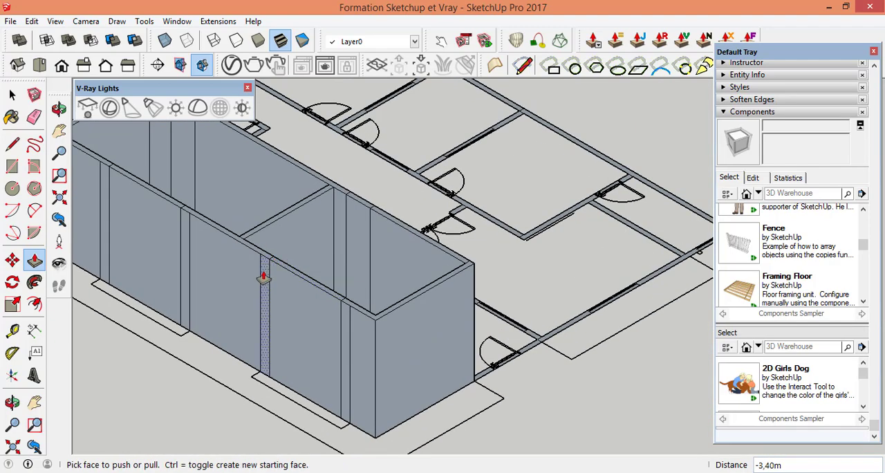
# Step: Push/Pull the short outer wall piece between the finished room and the exterior door up 2.50 m
pyautogui.scroll(6, 517, 364)
pyautogui.scroll(2, 430, 317)
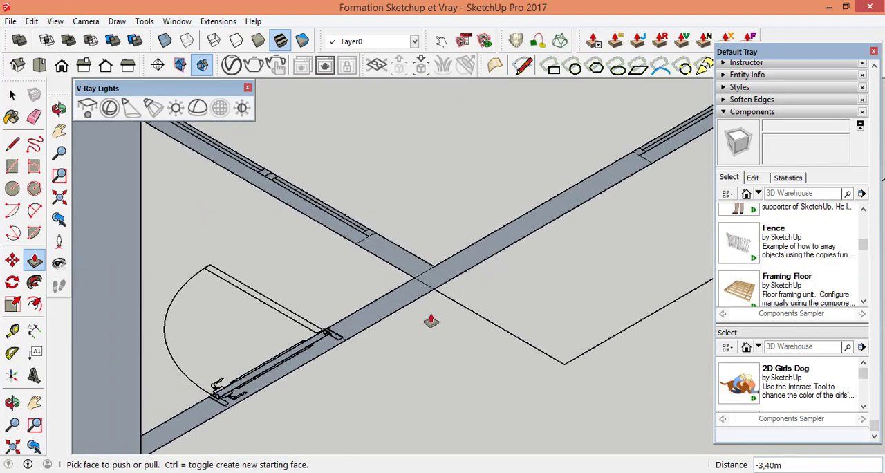
pyautogui.scroll(4, 231, 397)
pyautogui.click(261, 379)
pyautogui.scroll(-4, 261, 379)
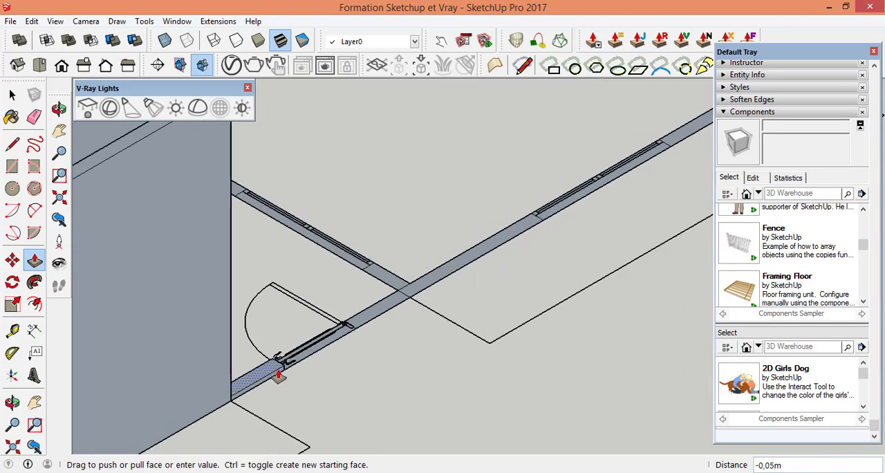
pyautogui.scroll(2, 276, 366)
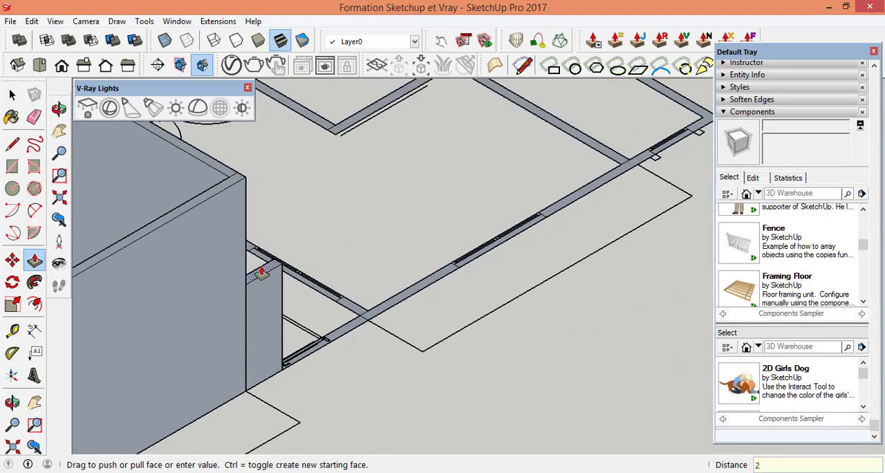
pyautogui.click(262, 273)
# Step: Push/Pull the exterior door opening strip up 2.50 m, level with the short piece beside it
pyautogui.scroll(5, 260, 359)
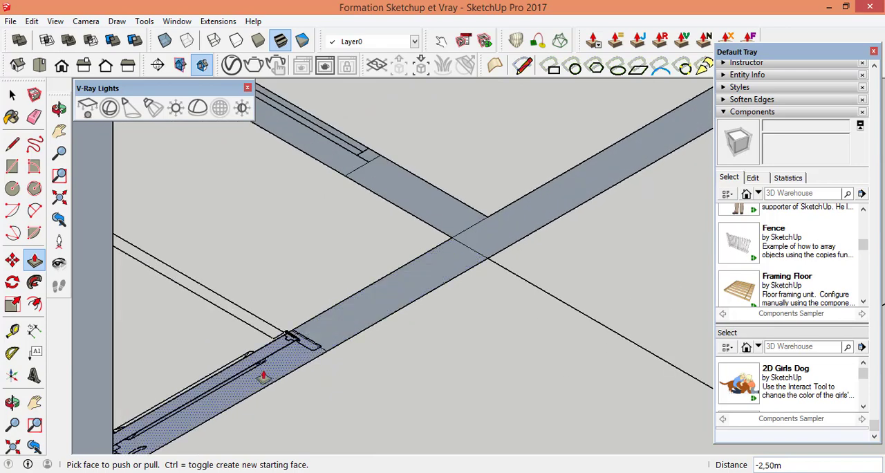
pyautogui.click(258, 369)
pyautogui.scroll(-3, 249, 302)
pyautogui.scroll(-3, 247, 303)
pyautogui.click(232, 247)
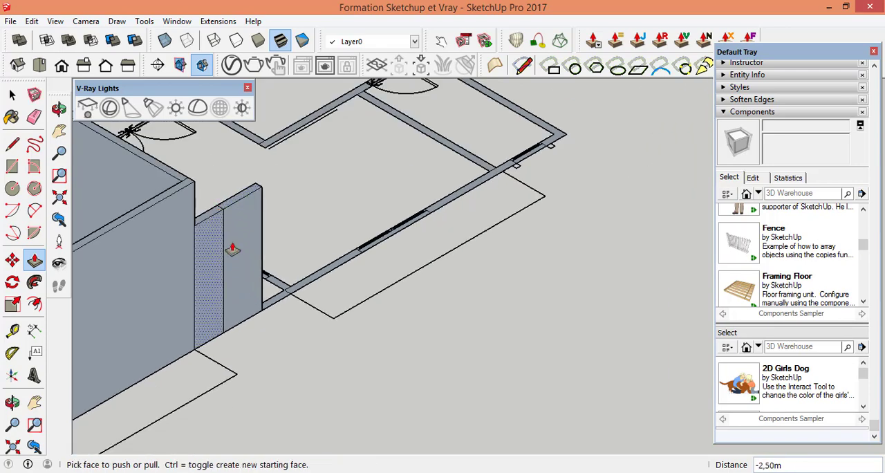
# Step: Push/Pull the outer wall piece between the exterior door and the crossing interior wall up 2.50 m
pyautogui.scroll(4, 292, 333)
pyautogui.scroll(-3, 261, 273)
pyautogui.scroll(3, 259, 163)
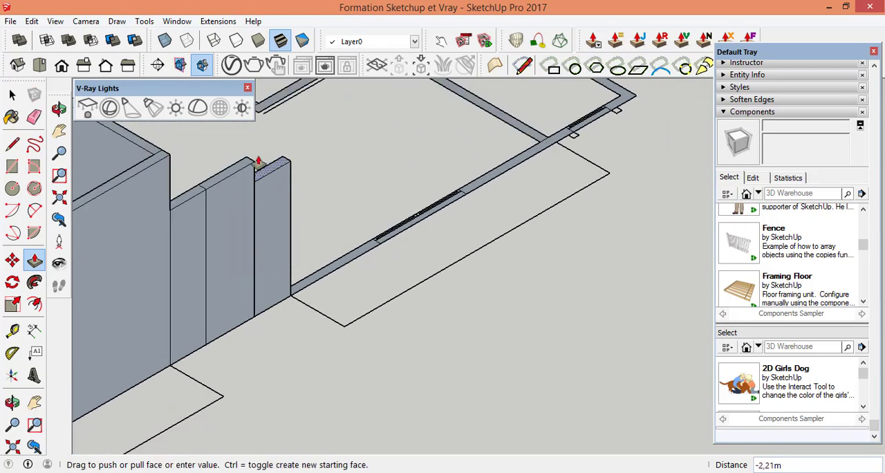
pyautogui.click(254, 166)
# Step: Push/Pull the short wall stub between the long raised interior wall and the small window opening near the entrance up 3.40 m
pyautogui.scroll(3, 359, 259)
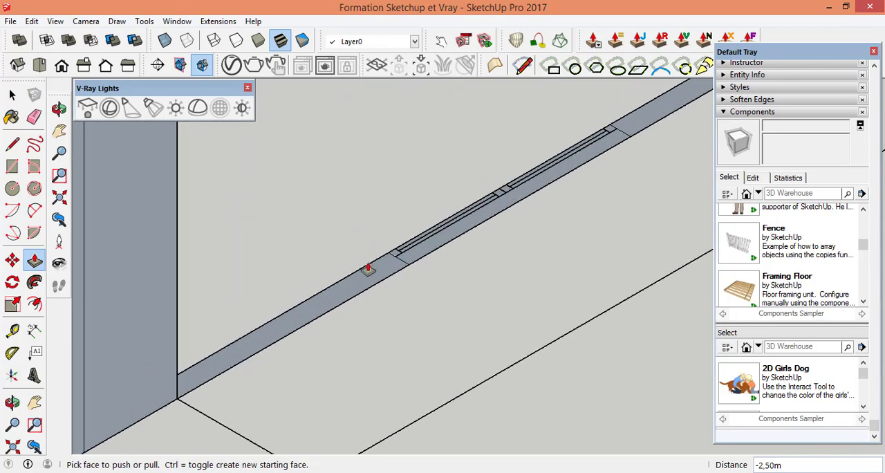
pyautogui.scroll(-3, 523, 376)
pyautogui.scroll(-3, 125, 395)
pyautogui.click(59, 109)
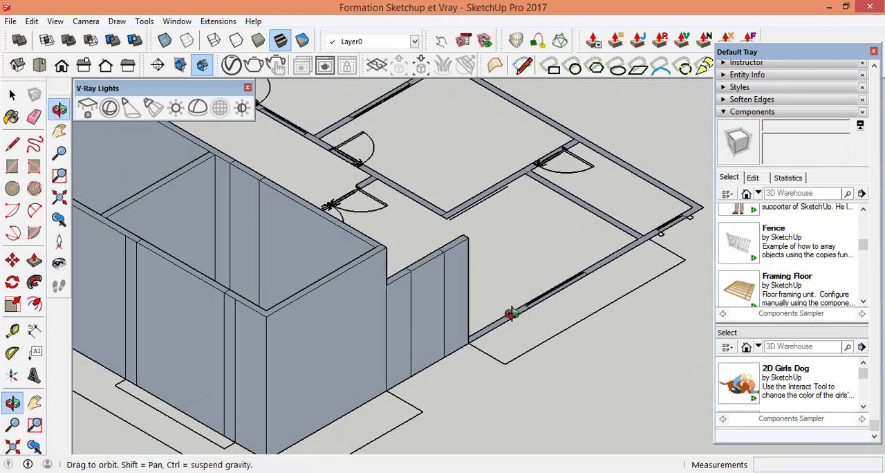
pyautogui.moveTo(509, 311); pyautogui.dragTo(249, 340)
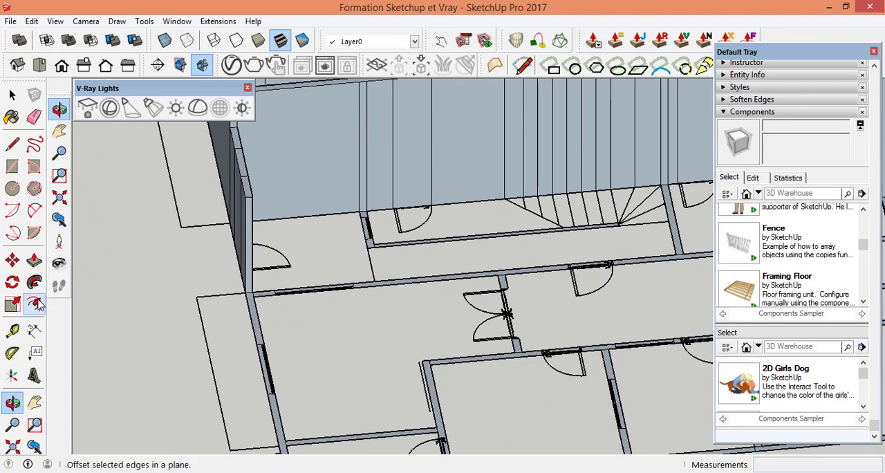
pyautogui.click(34, 260)
pyautogui.scroll(5, 376, 286)
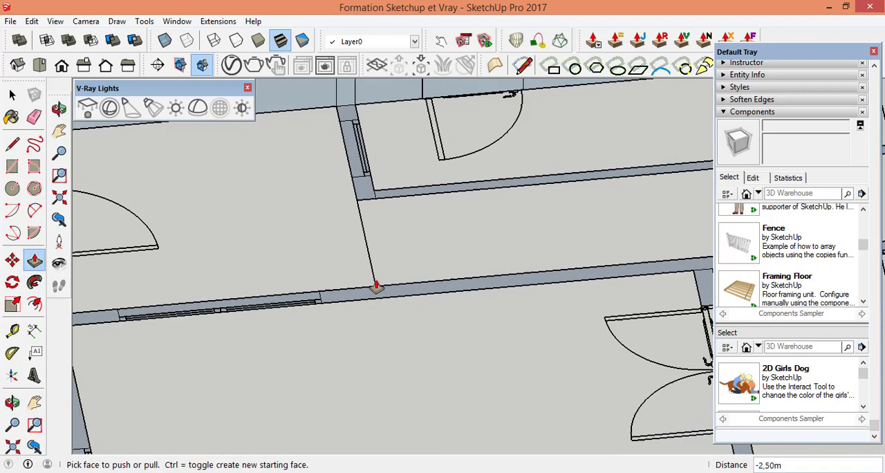
pyautogui.scroll(2, 510, 293)
pyautogui.scroll(-3, 421, 152)
pyautogui.scroll(4, 412, 156)
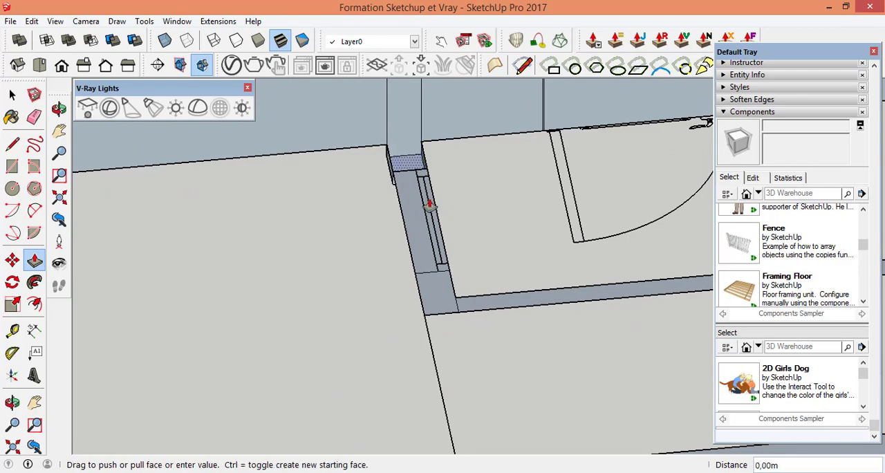
pyautogui.scroll(-7, 430, 206)
pyautogui.scroll(4, 435, 101)
pyautogui.click(415, 132)
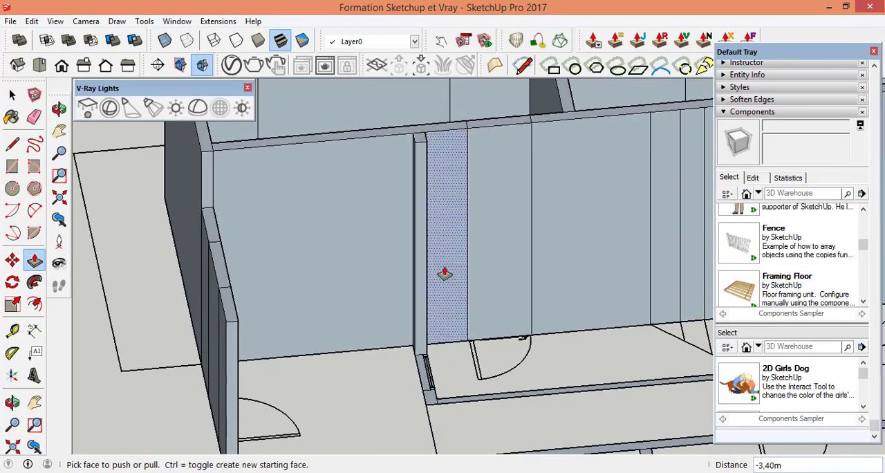
# Step: Push/Pull the small window opening strip next to the raised stub up 3.40 m
pyautogui.scroll(6, 428, 381)
pyautogui.click(436, 389)
pyautogui.scroll(-9, 424, 297)
pyautogui.scroll(4, 430, 190)
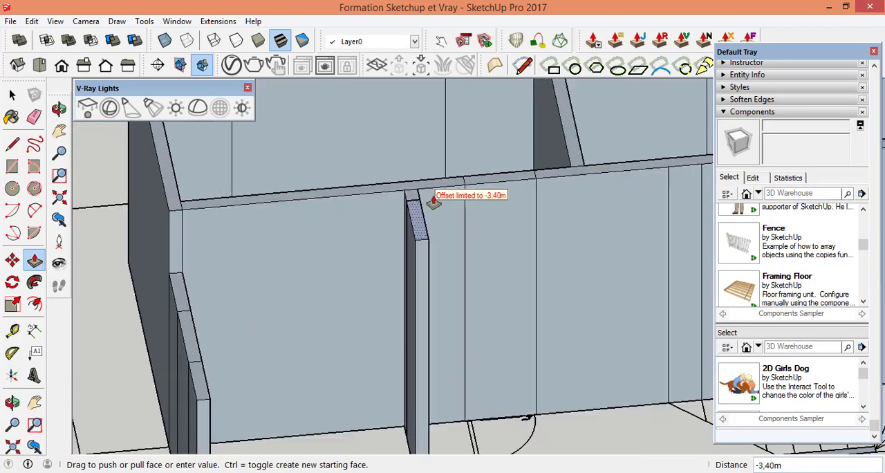
pyautogui.click(433, 201)
# Step: Push/Pull the corner piece at the free end of this short wall up 3.40 m
pyautogui.scroll(-5, 411, 385)
pyautogui.scroll(7, 415, 395)
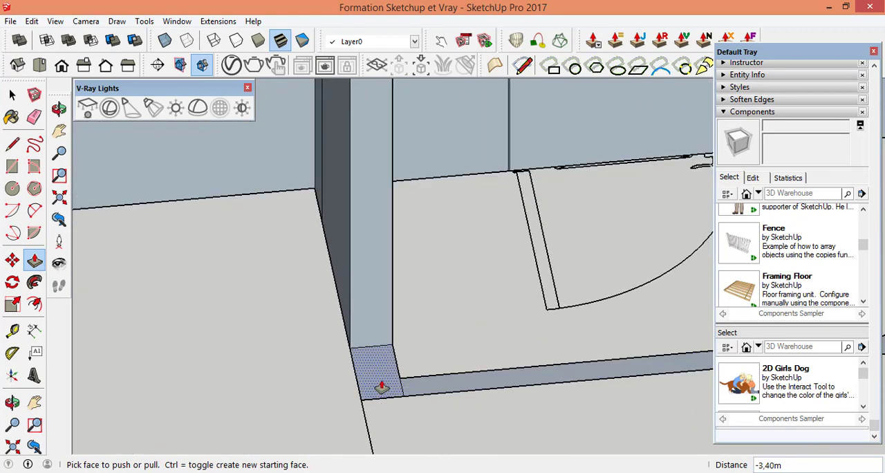
pyautogui.click(381, 387)
pyautogui.scroll(-5, 390, 366)
pyautogui.scroll(3, 398, 185)
pyautogui.scroll(-5, 330, 329)
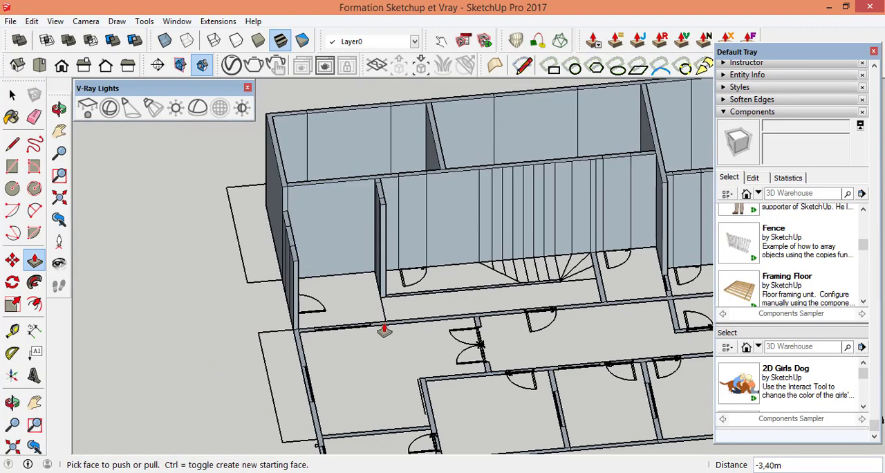
# Step: Push/Pull the outer wall piece just past the crossing interior wall up to the 3.40 m wall height
pyautogui.scroll(8, 302, 336)
pyautogui.click(238, 306)
pyautogui.scroll(-4, 238, 306)
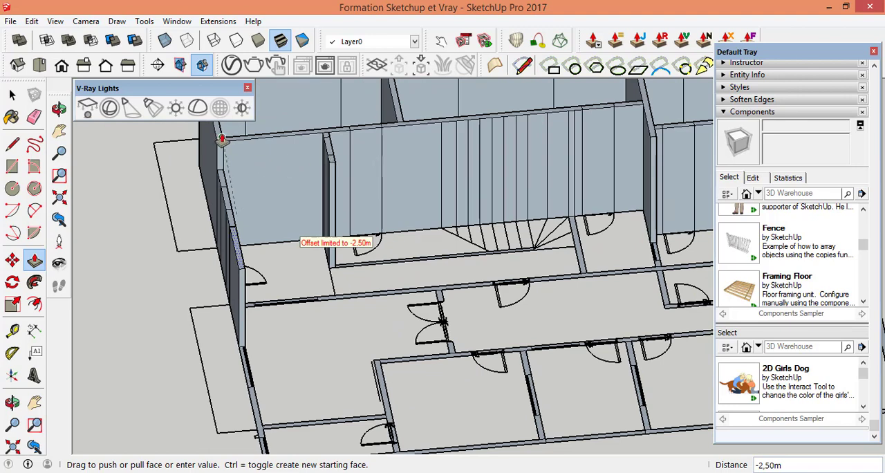
pyautogui.scroll(-4, 277, 256)
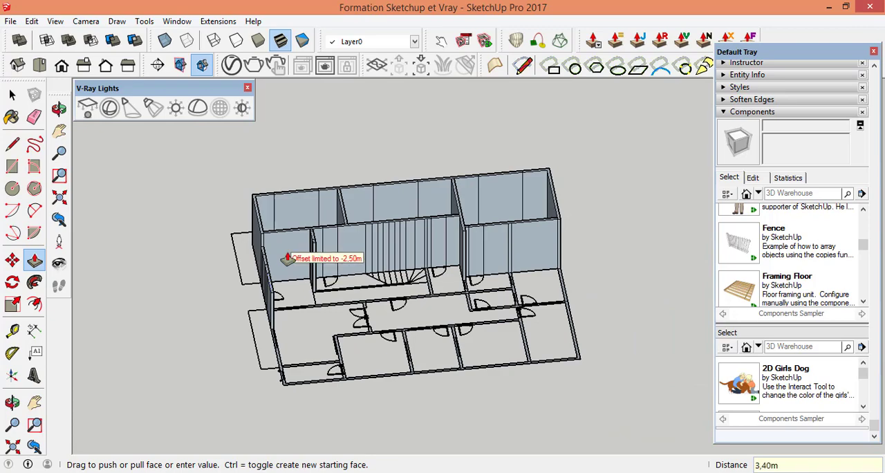
pyautogui.scroll(10, 287, 258)
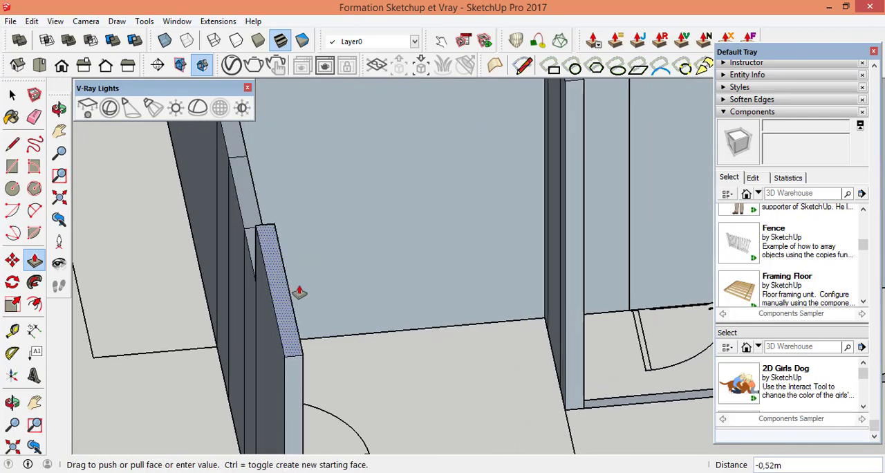
pyautogui.scroll(-3, 299, 293)
pyautogui.click(453, 181)
# Step: Push/Pull the crossing interior wall's corner piece, between the outer wall and the sliding opening, up 3.40 m
pyautogui.scroll(-2, 364, 253)
pyautogui.scroll(6, 417, 339)
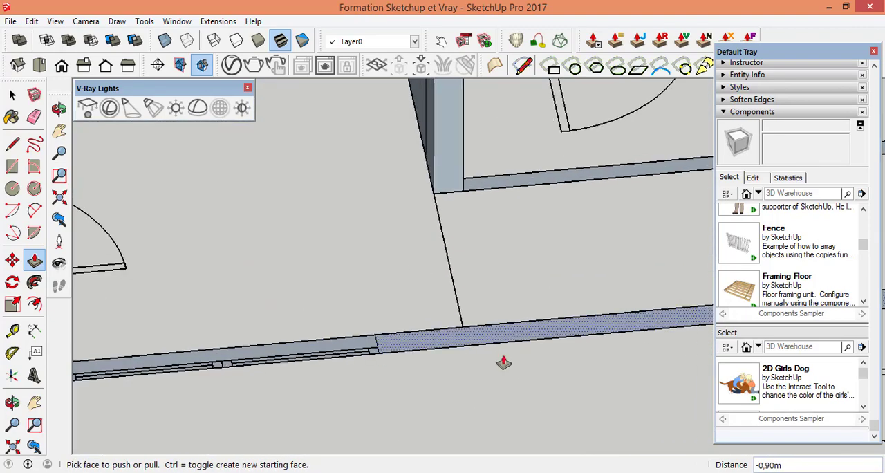
pyautogui.scroll(-2, 503, 363)
pyautogui.scroll(3, 187, 374)
pyautogui.scroll(2, 183, 360)
pyautogui.click(192, 396)
pyautogui.scroll(-6, 242, 331)
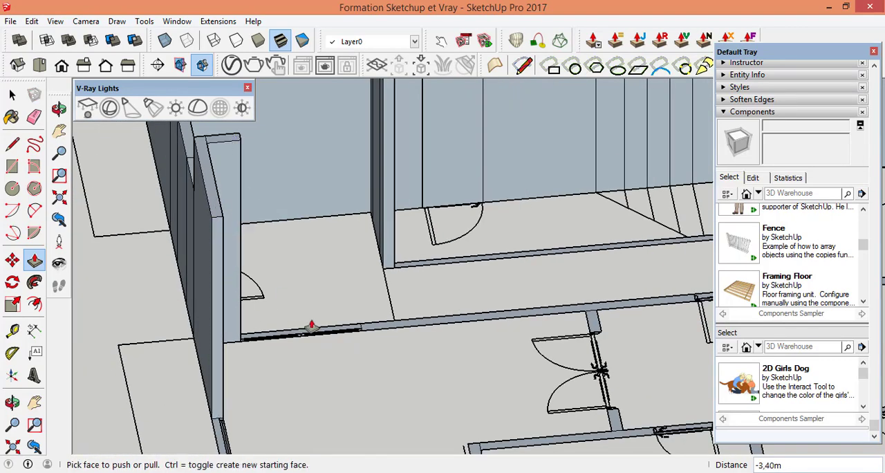
# Step: Push/Pull the sliding opening strip of the crossing wall up level with the 3.40 m corner piece
pyautogui.scroll(3, 338, 326)
pyautogui.scroll(4, 358, 316)
pyautogui.click(288, 348)
pyautogui.click(300, 284)
pyautogui.scroll(-3, 301, 277)
pyautogui.scroll(3, 304, 308)
pyautogui.click(305, 320)
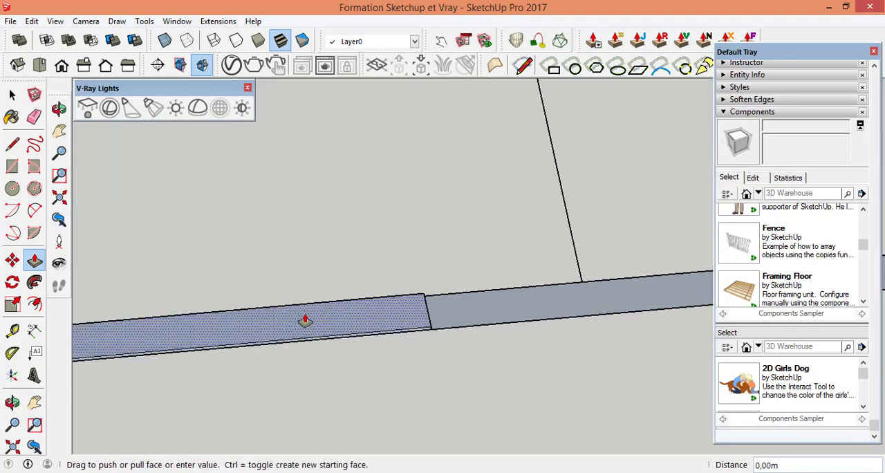
pyautogui.scroll(-3, 372, 278)
pyautogui.scroll(-2, 316, 268)
pyautogui.scroll(4, 324, 201)
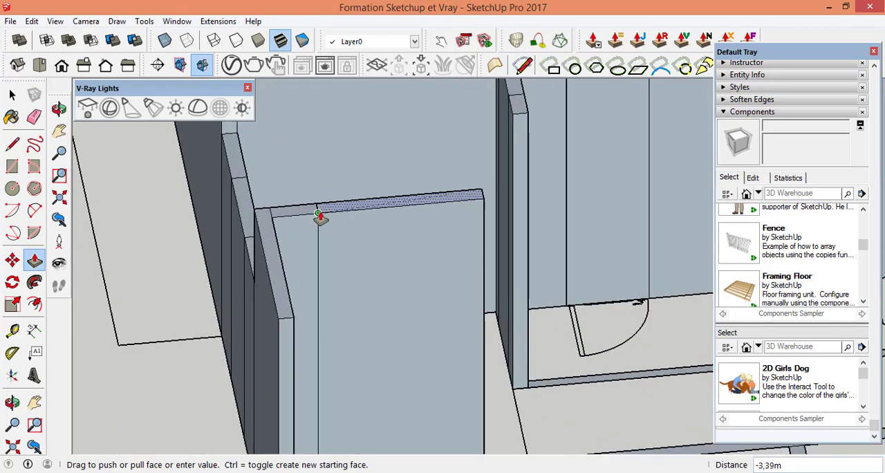
pyautogui.click(318, 213)
# Step: Push/Pull the long crossing wall segment between the sliding opening and the next single door up 3.40 m
pyautogui.scroll(-2, 325, 221)
pyautogui.scroll(5, 441, 376)
pyautogui.click(408, 360)
pyautogui.scroll(-3, 389, 262)
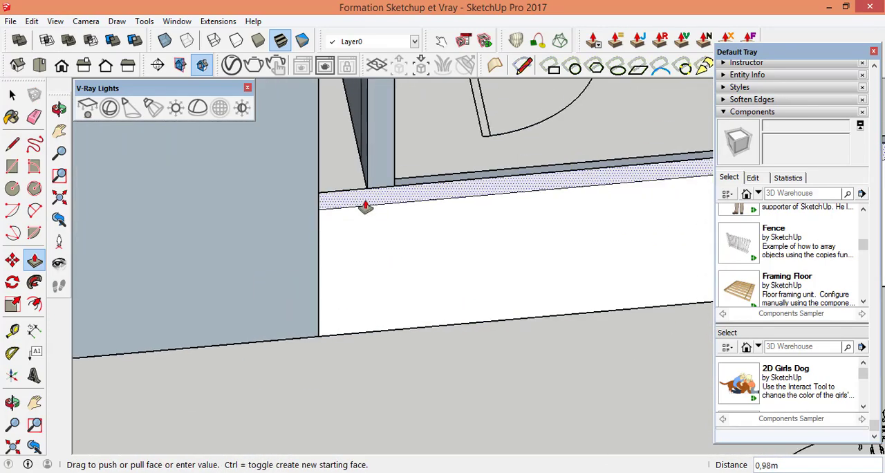
pyautogui.scroll(-3, 365, 207)
pyautogui.scroll(-2, 361, 302)
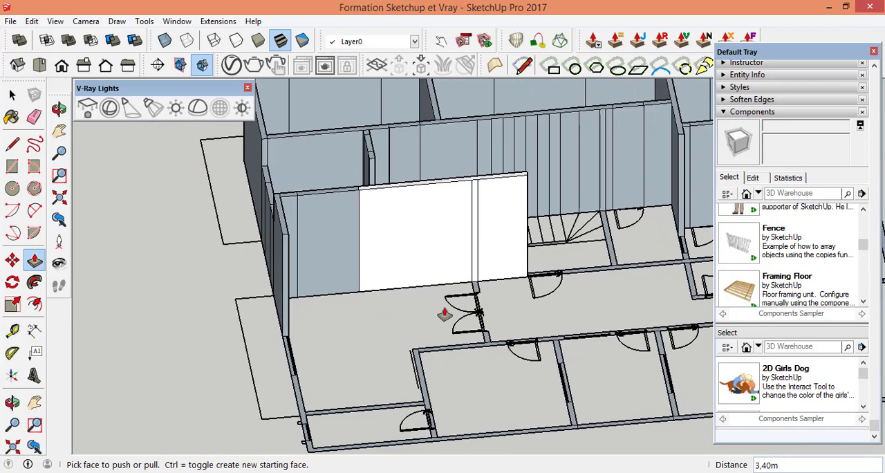
# Step: Push/Pull the perpendicular interior wall beside the turning end of the stairs up 3.40 m
pyautogui.scroll(5, 558, 316)
pyautogui.click(549, 310)
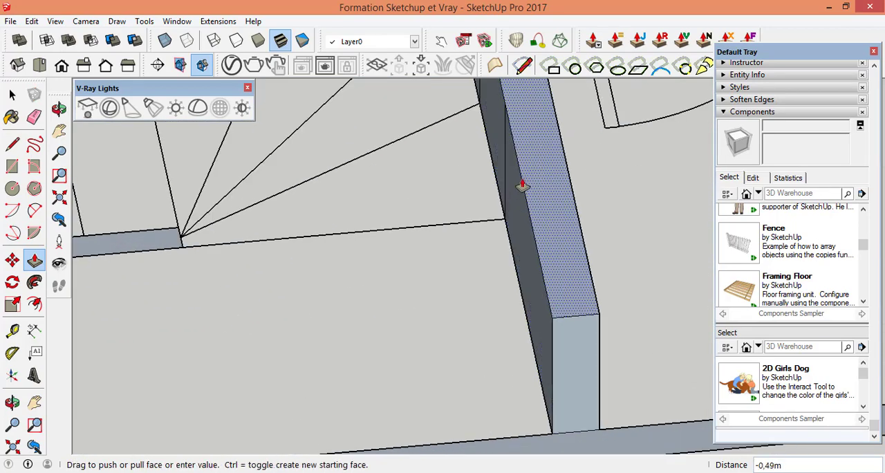
pyautogui.scroll(-3, 531, 200)
pyautogui.scroll(-2, 538, 220)
# Step: Push/Pull the crossing wall segment on the far side of the single door up 3.40 m
pyautogui.scroll(5, 432, 165)
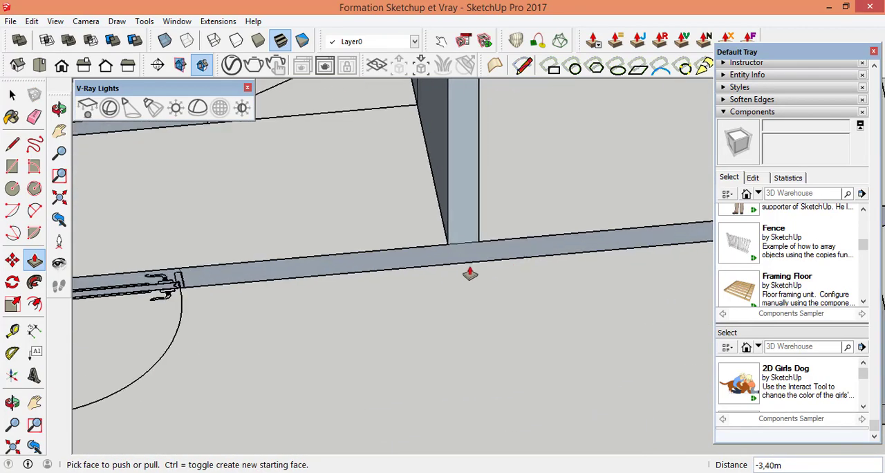
pyautogui.click(448, 255)
pyautogui.scroll(-5, 449, 254)
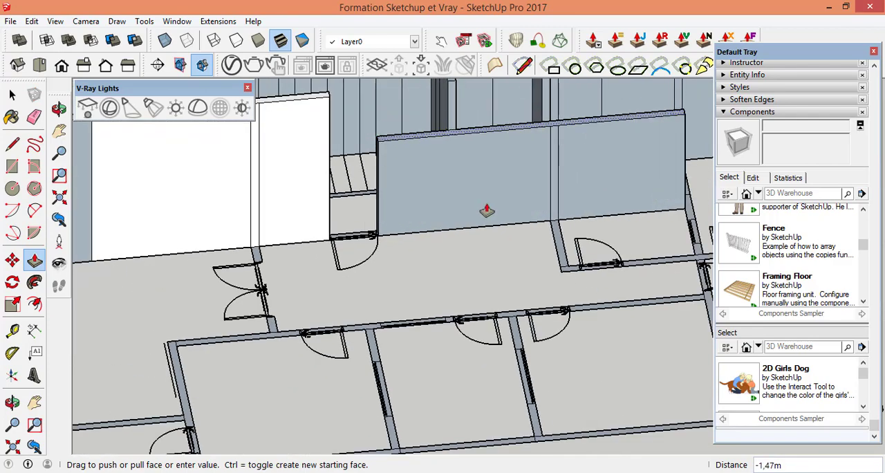
pyautogui.scroll(-3, 486, 211)
pyautogui.scroll(5, 471, 150)
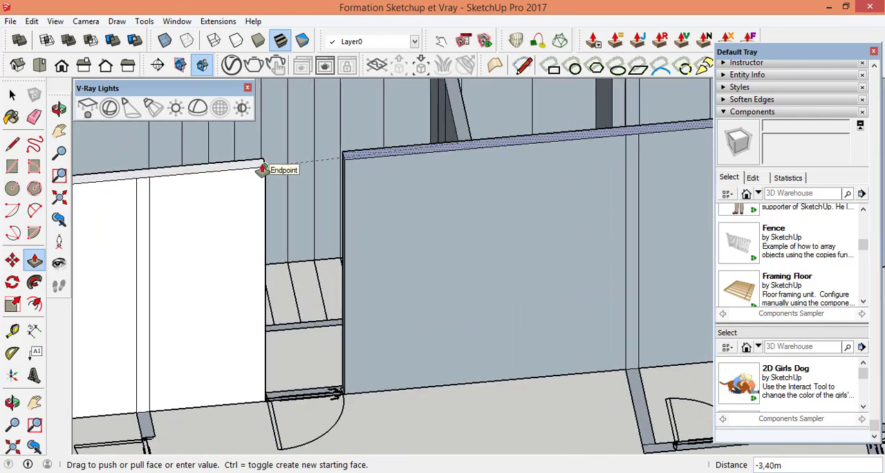
# Step: Push/Pull the door opening strip between the two raised crossing wall segments up 3.40 m
pyautogui.scroll(5, 299, 390)
pyautogui.click(312, 380)
pyautogui.scroll(-5, 328, 305)
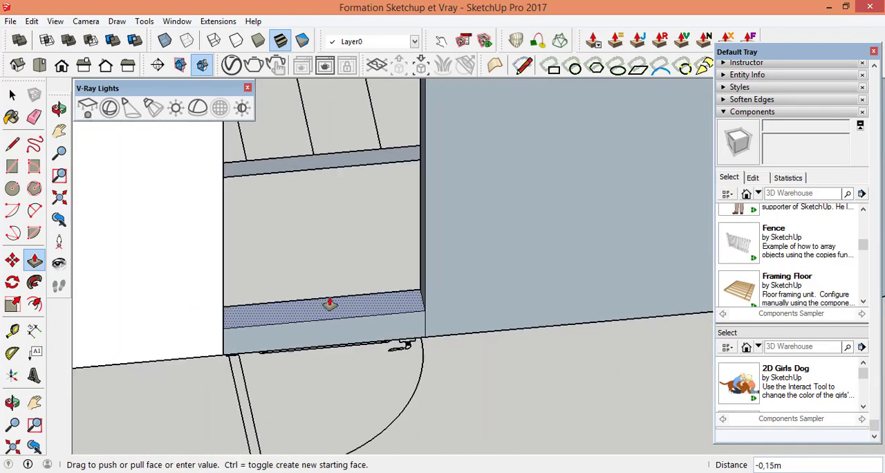
pyautogui.scroll(-5, 395, 152)
pyautogui.click(397, 253)
pyautogui.scroll(-3, 461, 267)
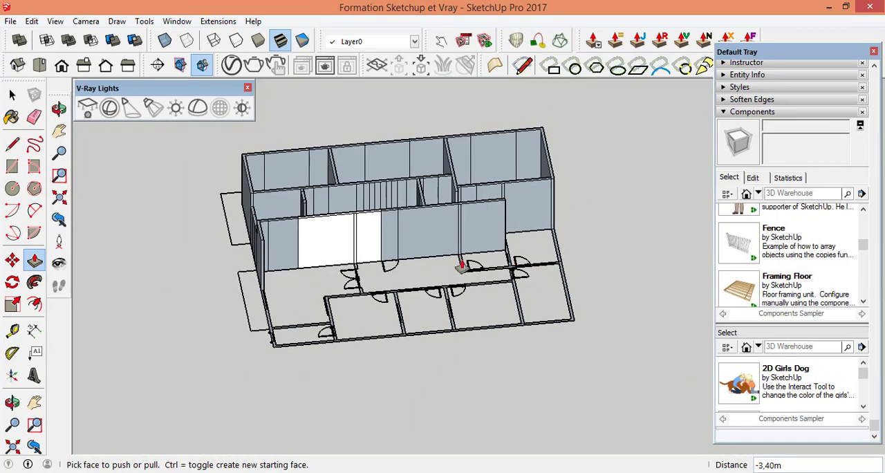
# Step: Push/Pull the small window opening strip at the end of the narrow room behind the crossing wall up 3.40 m
pyautogui.moveTo(524, 247); pyautogui.dragTo(238, 303, button='middle')
pyautogui.scroll(5, 491, 269)
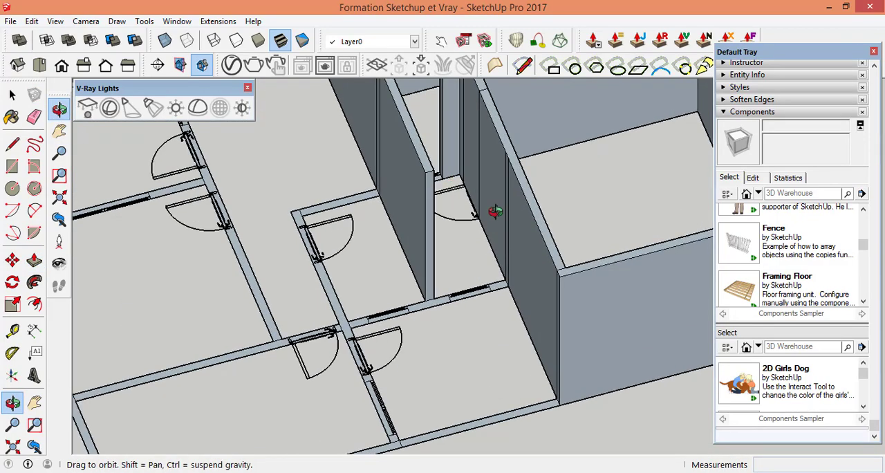
pyautogui.moveTo(494, 212); pyautogui.dragTo(466, 186, button='middle')
pyautogui.scroll(-3, 494, 307)
pyautogui.scroll(5, 480, 181)
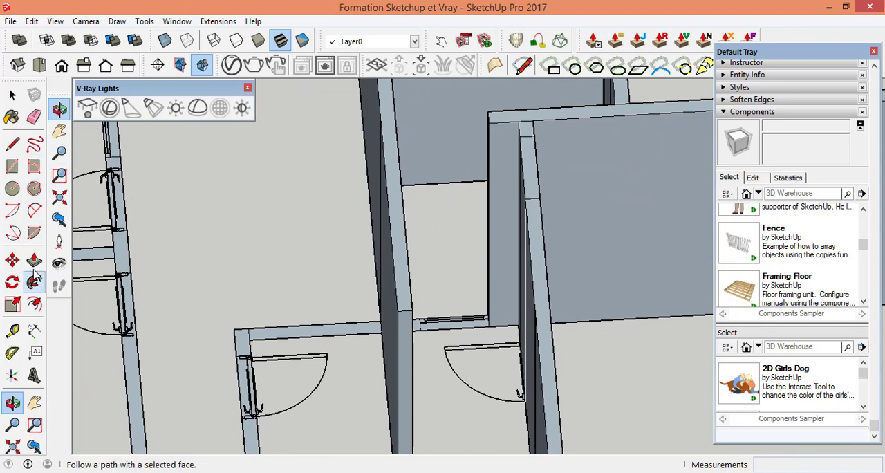
pyautogui.scroll(5, 471, 335)
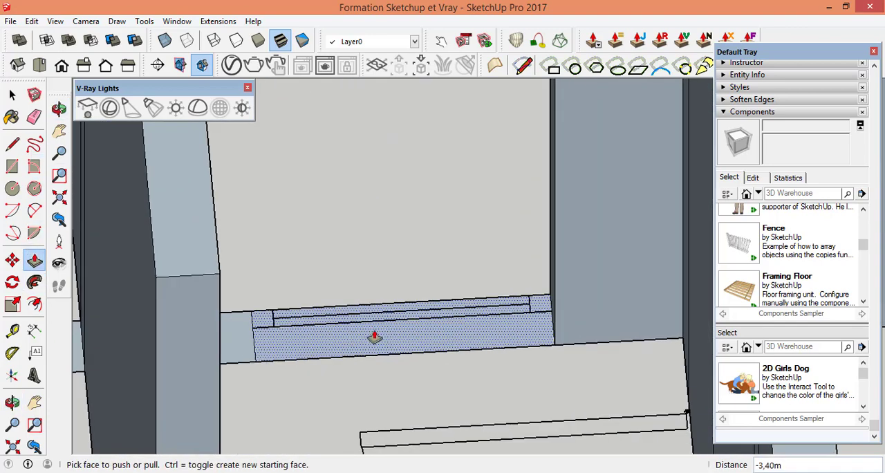
pyautogui.scroll(-4, 374, 333)
pyautogui.scroll(-4, 464, 287)
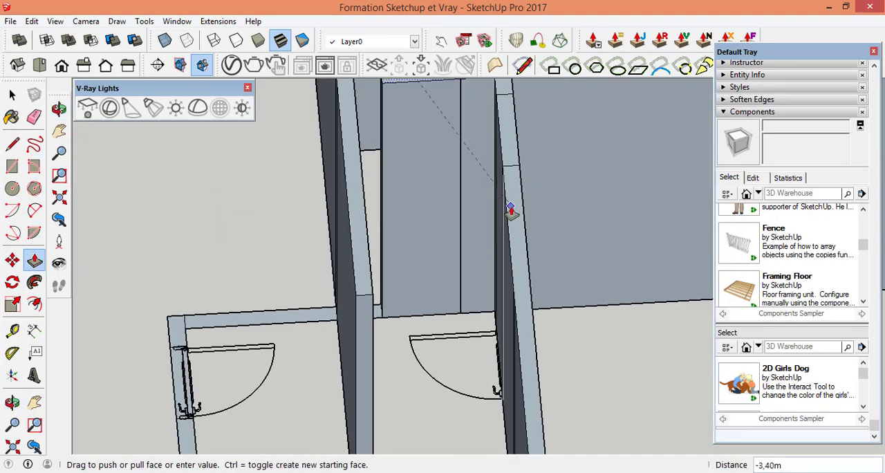
# Step: Push/Pull the short stub between this raised window strip and the crossing wall's free end up 3.40 m
pyautogui.scroll(5, 378, 313)
pyautogui.click(371, 312)
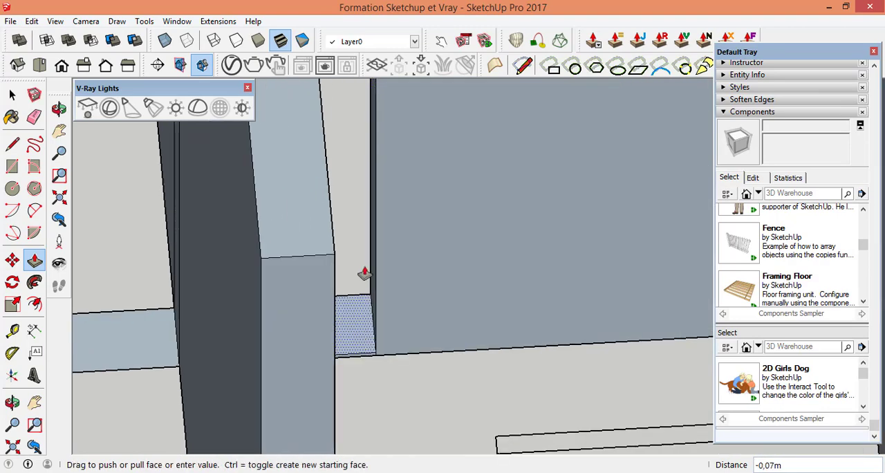
pyautogui.scroll(-5, 368, 274)
pyautogui.scroll(-3, 431, 263)
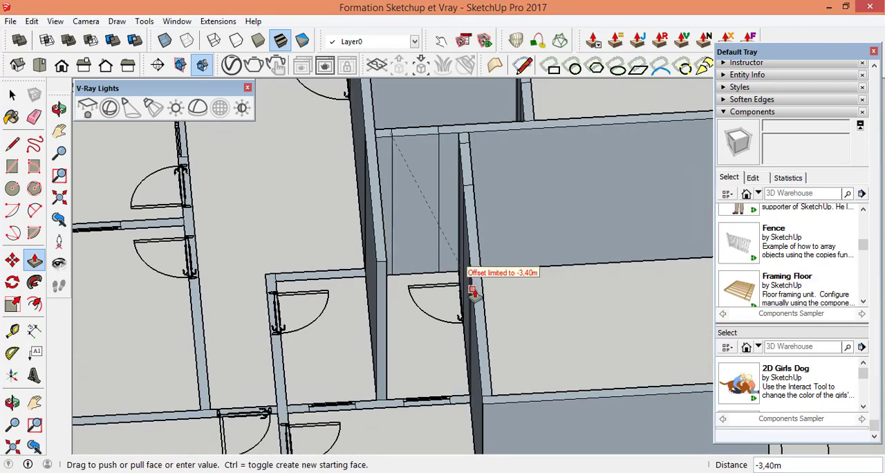
# Step: Push/Pull the two-window wall's short piece against the long raised wall and its adjacent window strip up 3.40 m
pyautogui.scroll(10, 473, 291)
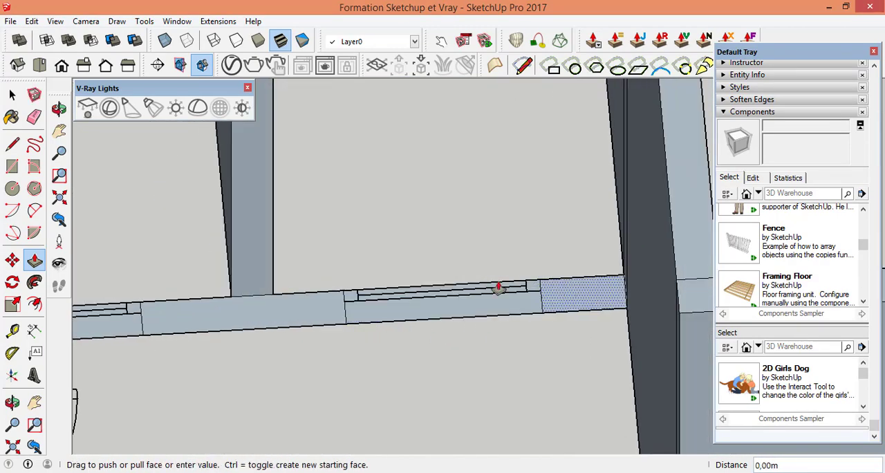
pyautogui.scroll(-3, 550, 266)
pyautogui.click(575, 264)
pyautogui.scroll(5, 442, 262)
pyautogui.click(444, 265)
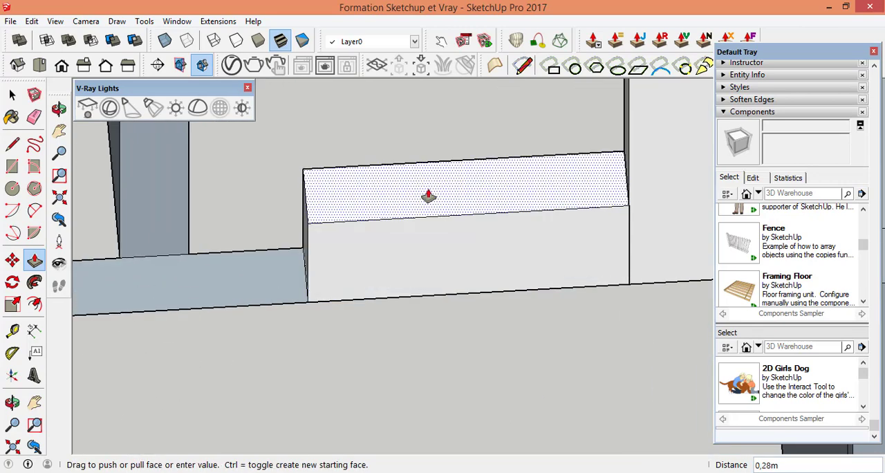
pyautogui.scroll(-6, 441, 209)
pyautogui.click(551, 231)
# Step: Push/Pull the wall piece between the two small windows and the second window strip up 3.40 m
pyautogui.scroll(4, 367, 233)
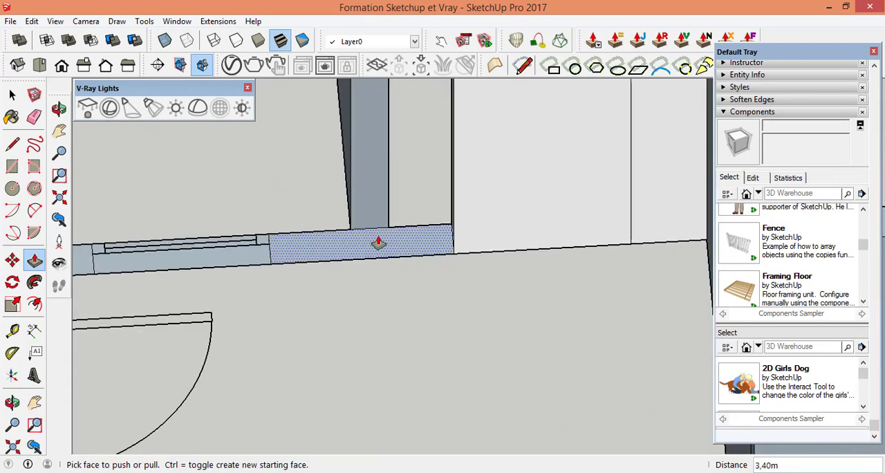
pyautogui.click(380, 243)
pyautogui.scroll(-6, 395, 233)
pyautogui.scroll(4, 340, 249)
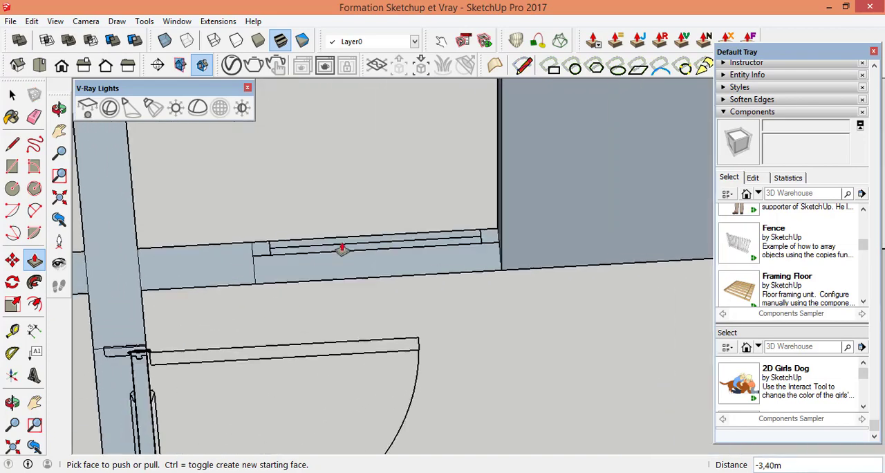
pyautogui.click(339, 248)
pyautogui.scroll(-6, 347, 239)
pyautogui.scroll(2, 418, 167)
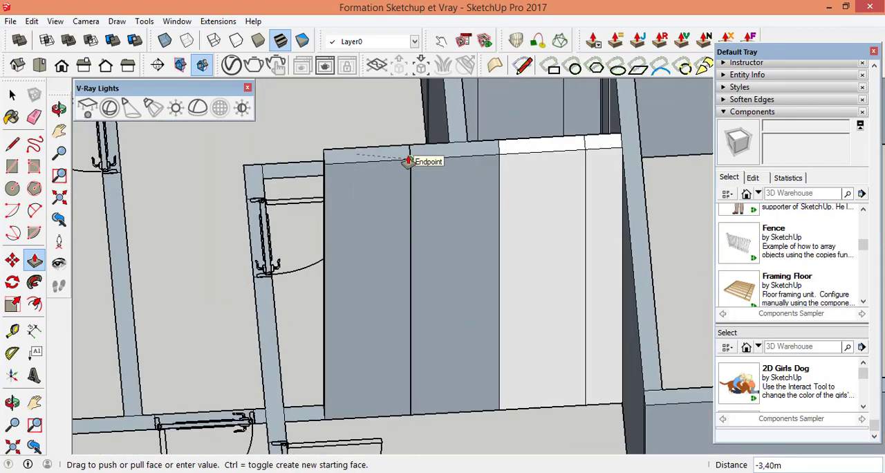
# Step: Push/Pull the remaining stub between the second window strip and the perpendicular wall with doors up 3.40 m
pyautogui.scroll(4, 337, 371)
pyautogui.click(300, 411)
pyautogui.scroll(-6, 346, 158)
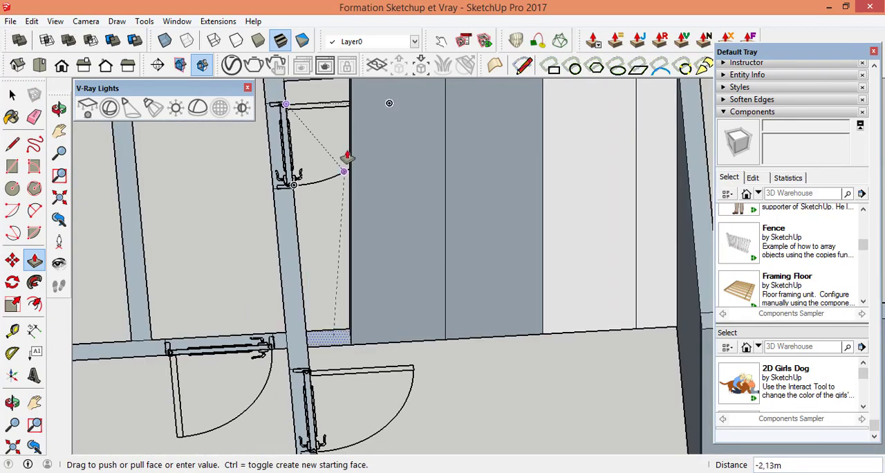
# Step: Push/Pull the perpendicular wall piece between its two doors and the door opening strip nearer the outer wall up 3.40 m
pyautogui.scroll(4, 339, 290)
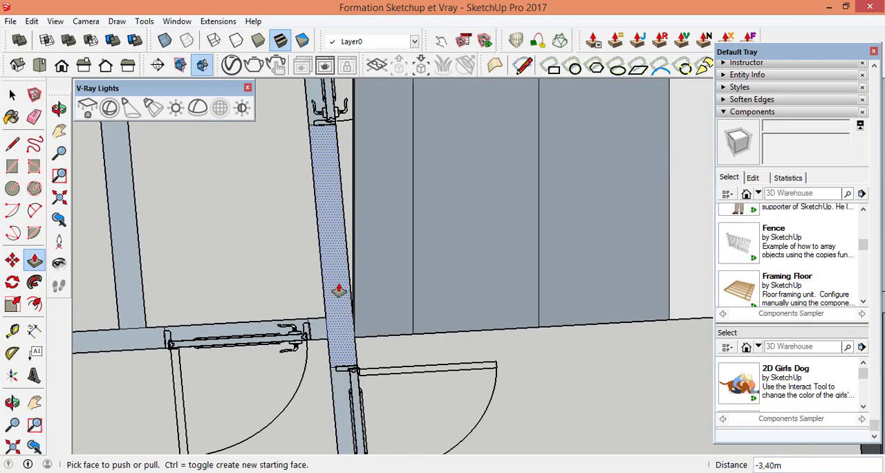
pyautogui.scroll(-3, 353, 245)
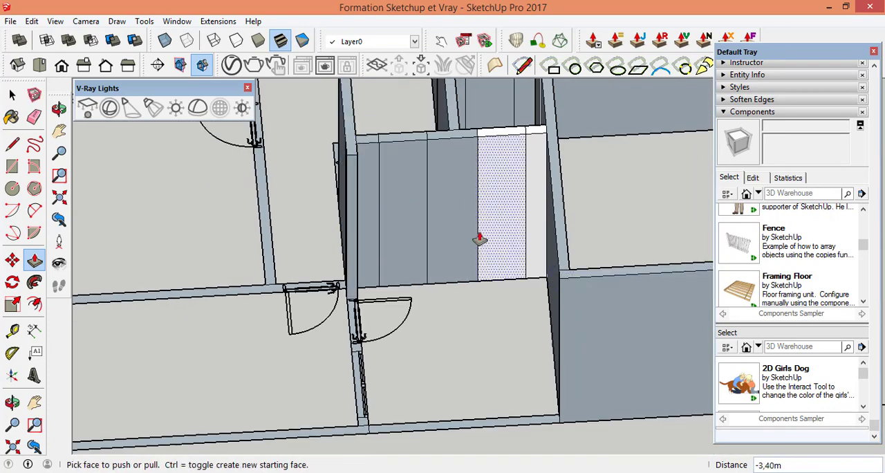
pyautogui.scroll(-4, 479, 239)
pyautogui.scroll(5, 387, 332)
pyautogui.scroll(3, 365, 149)
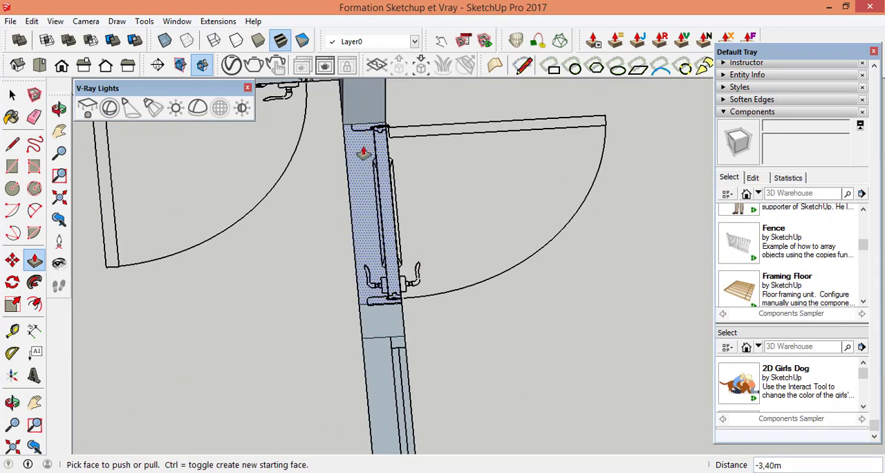
pyautogui.scroll(-5, 438, 291)
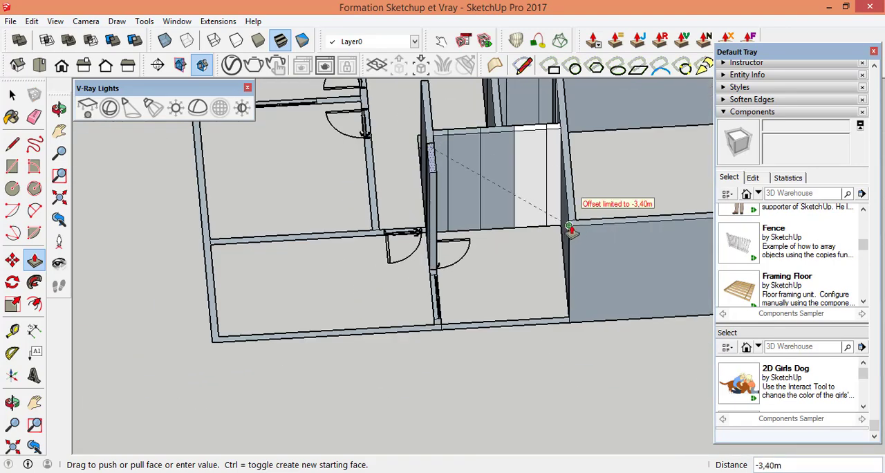
# Step: Push/Pull the short wall piece between this door opening and the adjacent sliding window up 3.40 m
pyautogui.scroll(5, 420, 312)
pyautogui.click(424, 125)
pyautogui.scroll(-6, 424, 172)
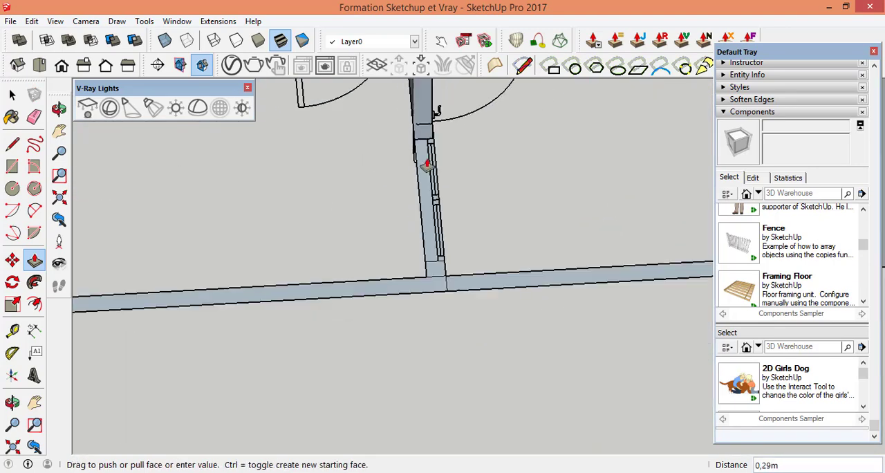
pyautogui.scroll(5, 531, 143)
pyautogui.click(504, 165)
pyautogui.scroll(-5, 506, 168)
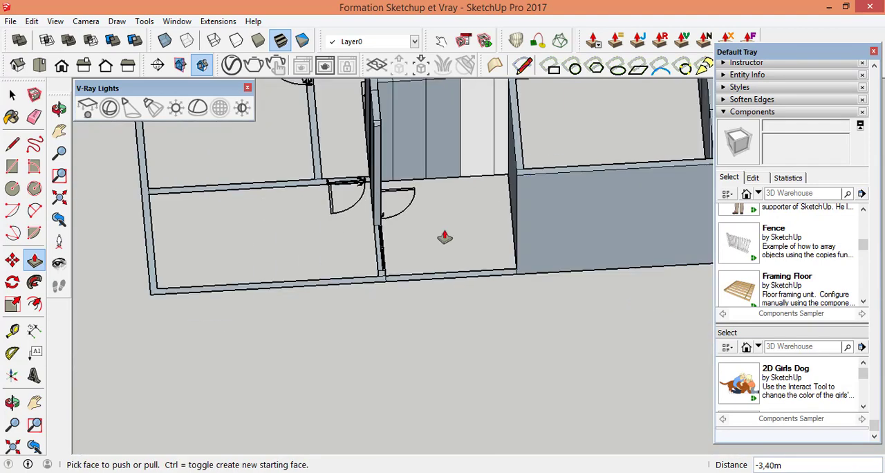
# Step: Push/Pull the sliding window strip of the perpendicular wall near the outer wall up 3.40 m
pyautogui.scroll(6, 375, 257)
pyautogui.click(371, 261)
pyautogui.scroll(-5, 361, 239)
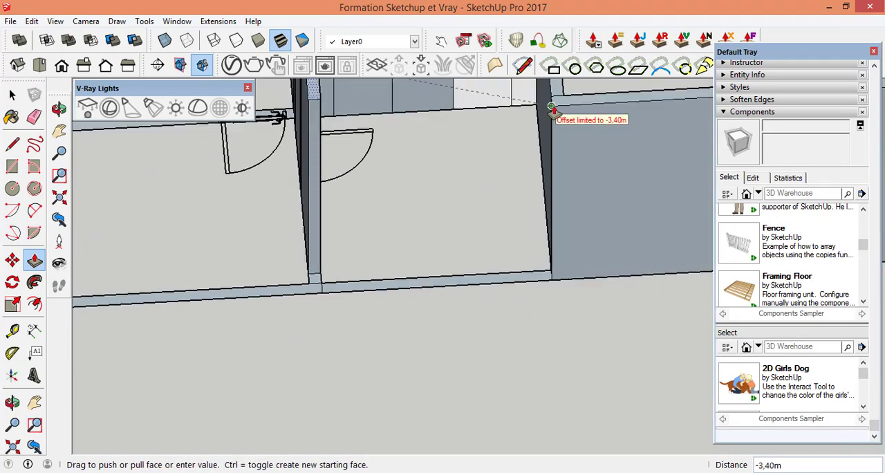
pyautogui.scroll(5, 292, 283)
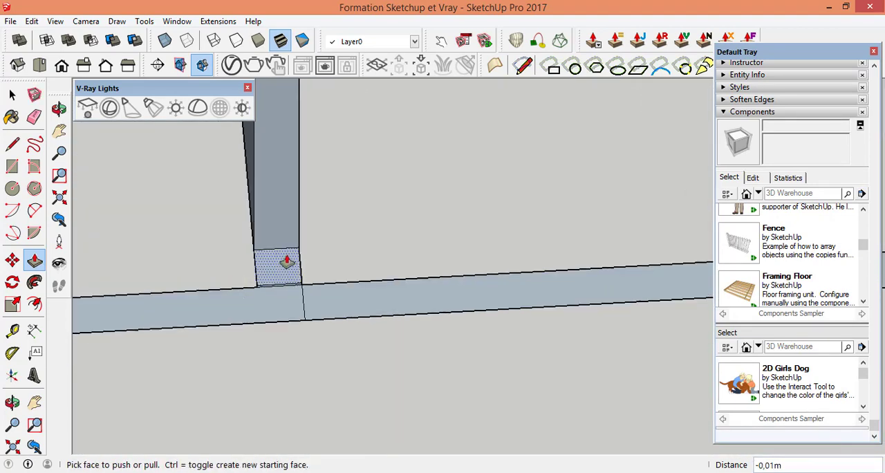
# Step: Push/Pull the perpendicular wall's last stub by the outer wall up 3.39 m and the adjoining outer wall strip up 2.50 m
pyautogui.click(281, 265)
pyautogui.scroll(-4, 280, 259)
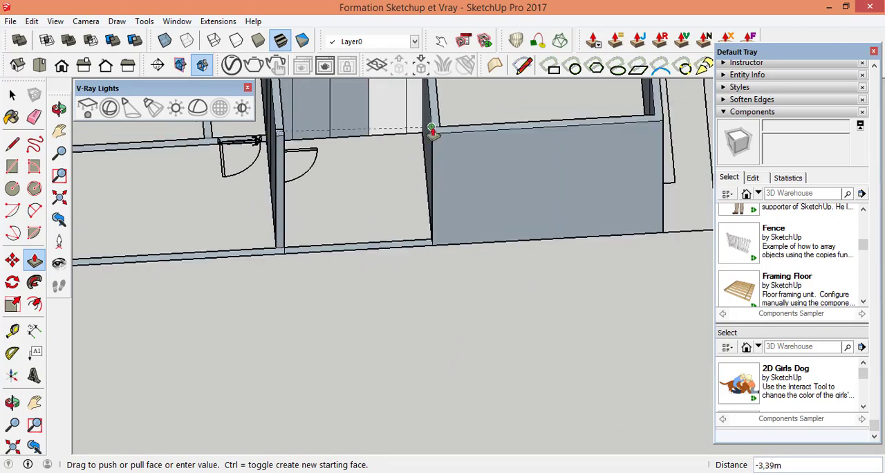
pyautogui.scroll(4, 368, 233)
pyautogui.click(351, 251)
pyautogui.write('2,5')
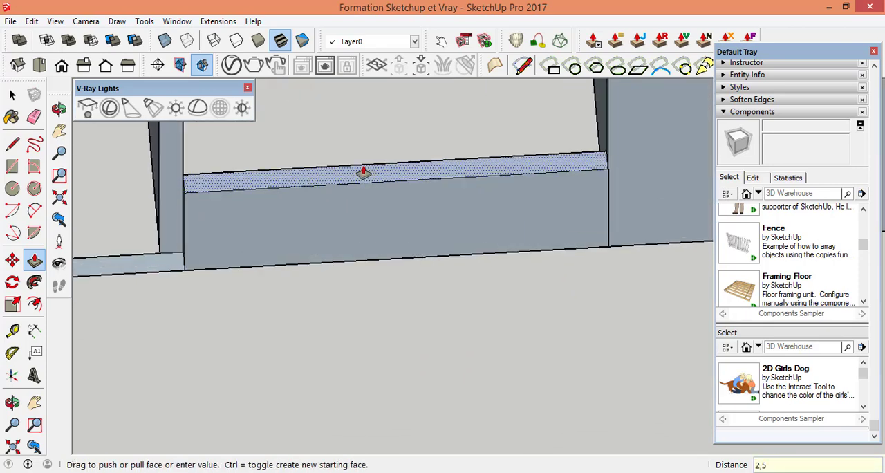
pyautogui.press('Return')
pyautogui.scroll(-5, 581, 256)
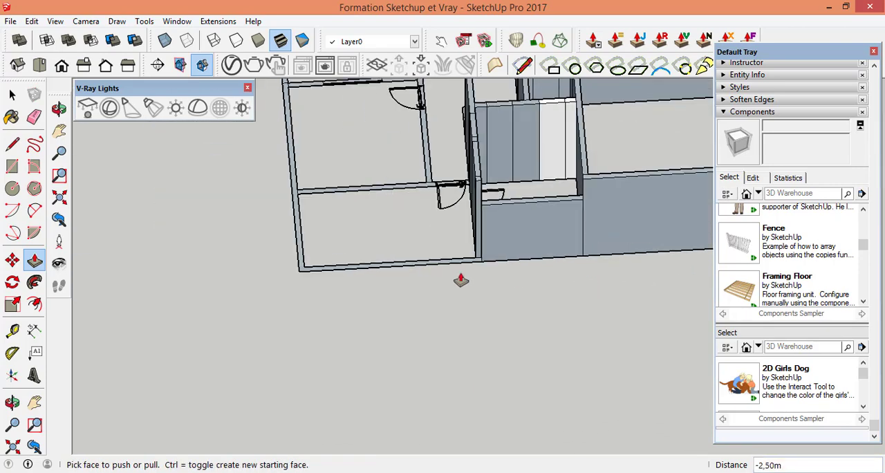
# Step: Push/Pull the L-shaped outer wall around the building corner up 2.50 m, then another 0.90 m to match the perpendicular wall
pyautogui.scroll(4, 527, 279)
pyautogui.scroll(2, 528, 279)
pyautogui.click(528, 300)
pyautogui.scroll(-5, 533, 274)
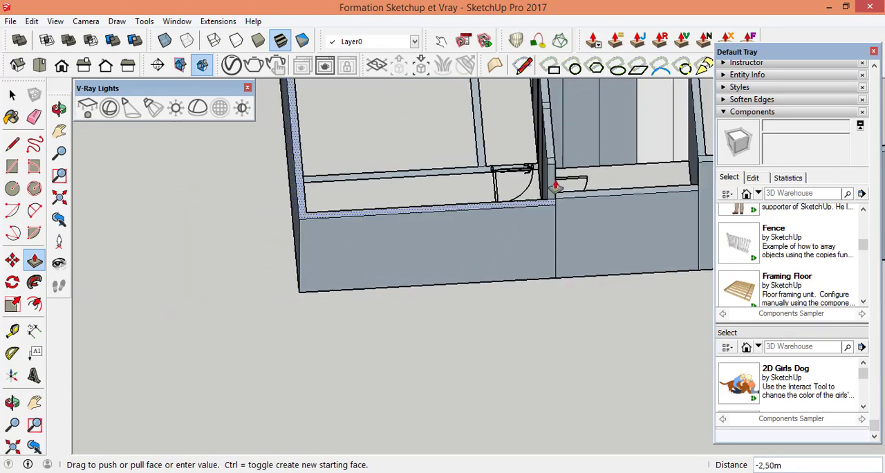
pyautogui.scroll(4, 556, 188)
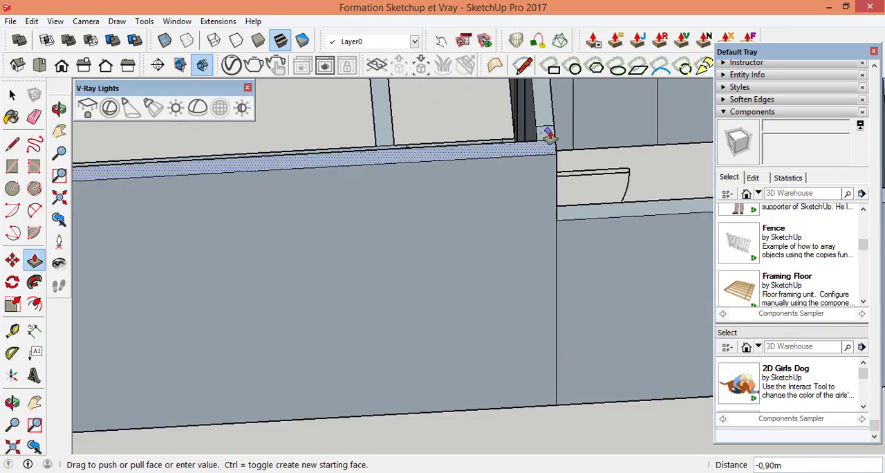
pyautogui.click(547, 134)
pyautogui.scroll(-5, 677, 251)
pyautogui.scroll(4, 622, 284)
pyautogui.scroll(-5, 633, 290)
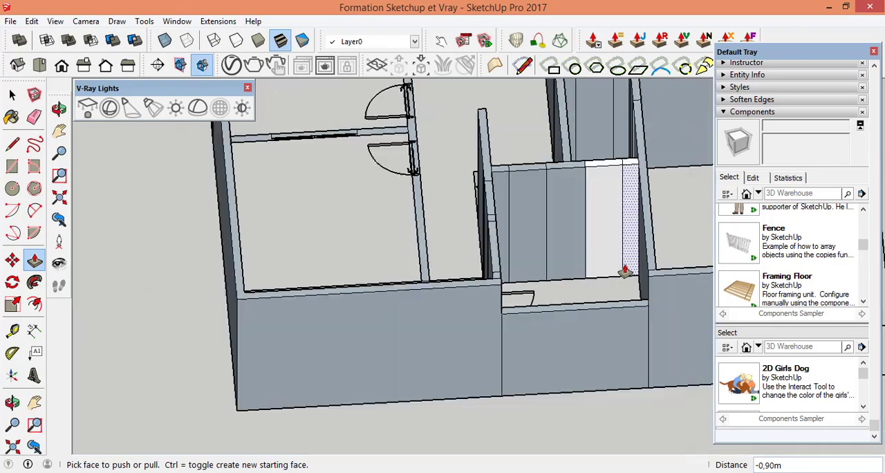
# Step: Push/Pull the small wall stub beside the cross wall's door up to the height of the adjacent walls
pyautogui.click(12, 402)
pyautogui.moveTo(442, 325); pyautogui.dragTo(533, 290)
pyautogui.scroll(4, 486, 300)
pyautogui.click(35, 260)
pyautogui.scroll(8, 474, 233)
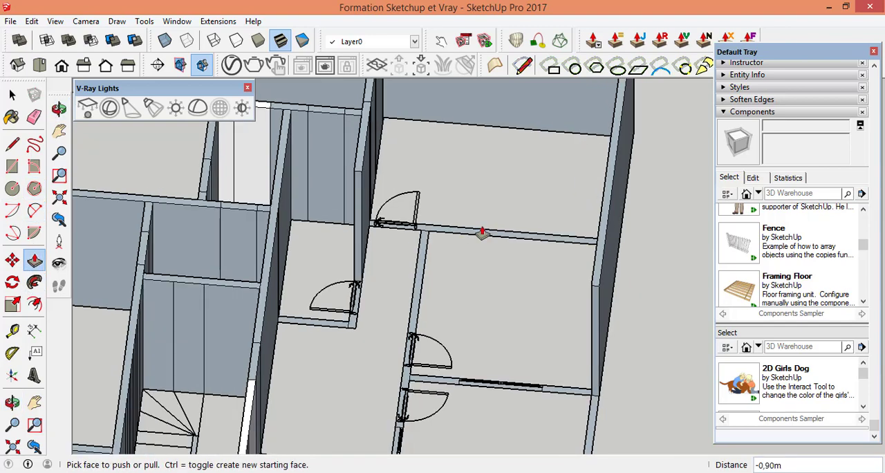
pyautogui.click(286, 254)
pyautogui.scroll(-5, 286, 255)
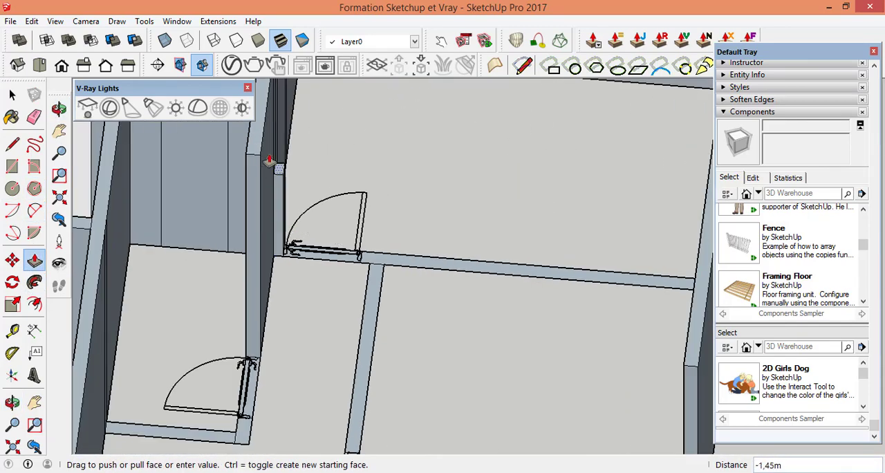
# Step: Push/Pull the cross wall's door opening strip and the long wall piece from it to the outer wall up 3.40 m
pyautogui.scroll(9, 318, 246)
pyautogui.click(335, 298)
pyautogui.scroll(-10, 344, 210)
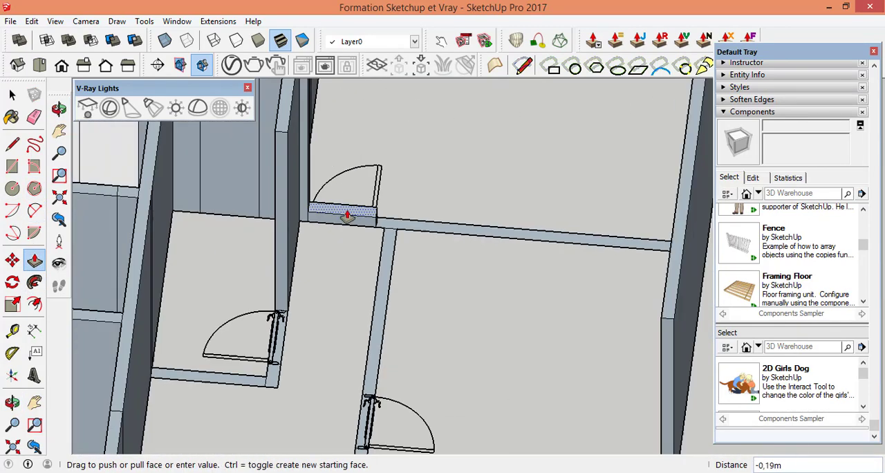
pyautogui.click(297, 151)
pyautogui.scroll(6, 395, 217)
pyautogui.click(397, 244)
pyautogui.scroll(-7, 345, 208)
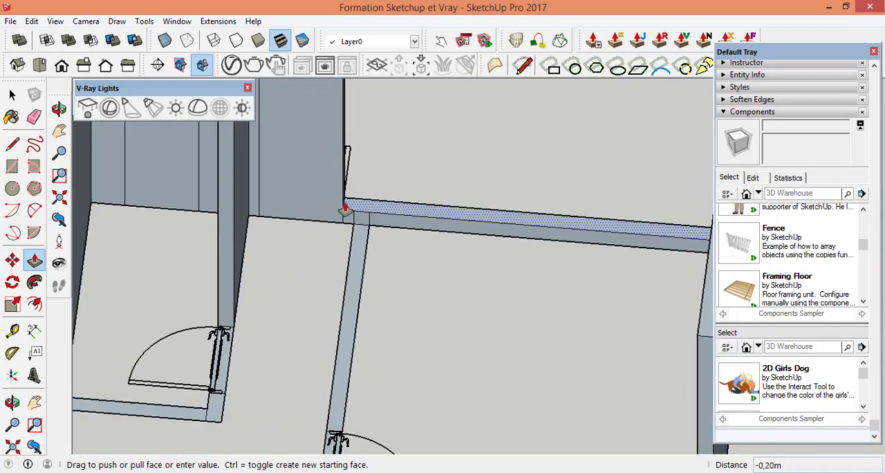
# Step: Push/Pull the small room's door opening strip and the short end piece of wall beyond it up 3.40 m
pyautogui.scroll(7, 299, 291)
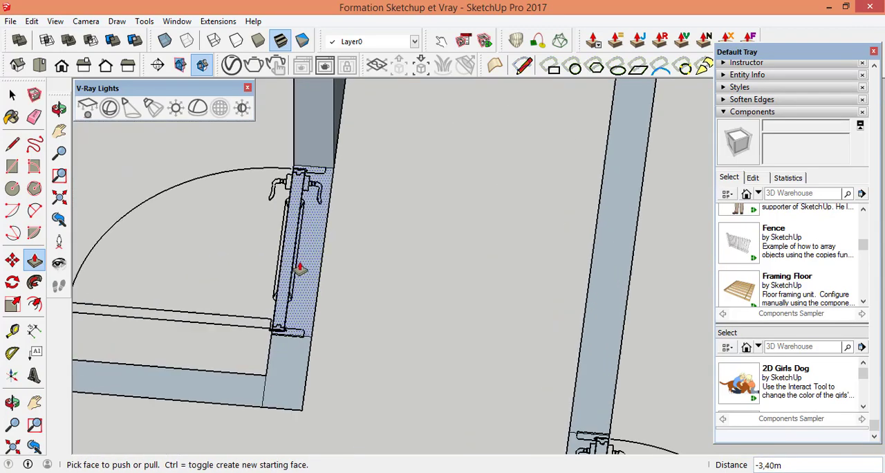
pyautogui.click(314, 249)
pyautogui.scroll(-7, 314, 248)
pyautogui.scroll(4, 315, 192)
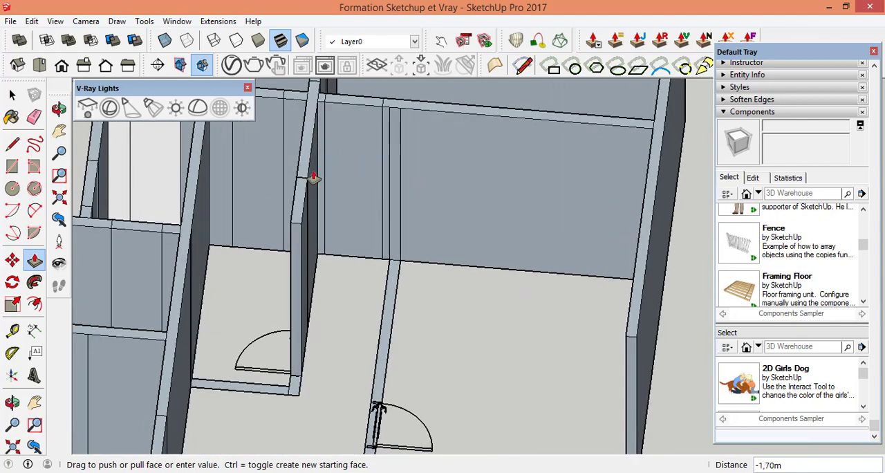
pyautogui.click(434, 114)
pyautogui.scroll(6, 275, 391)
pyautogui.click(326, 370)
pyautogui.scroll(-6, 329, 311)
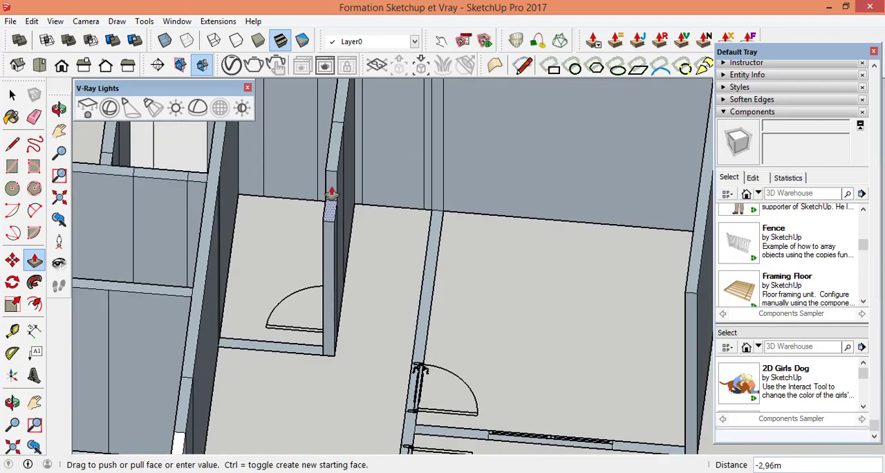
pyautogui.click(339, 160)
# Step: Push/Pull the short wall closing the small room and the long partition facing its door up 3.40 m
pyautogui.scroll(5, 304, 356)
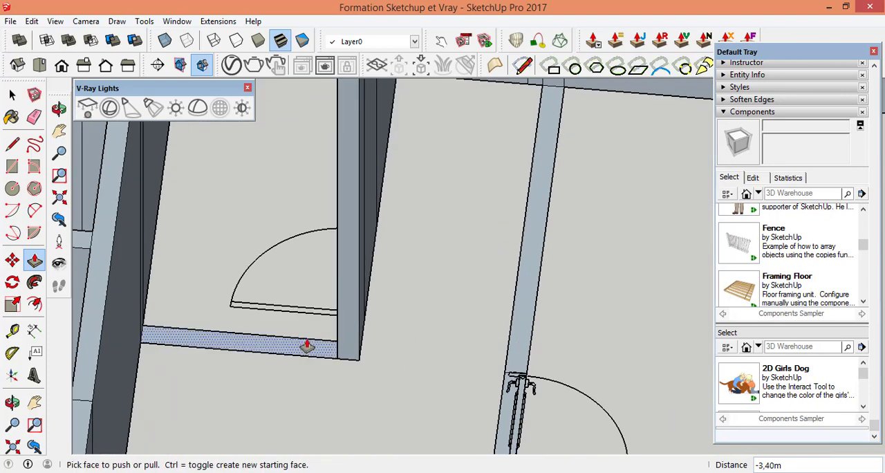
pyautogui.click(304, 346)
pyautogui.scroll(-5, 356, 251)
pyautogui.scroll(5, 450, 207)
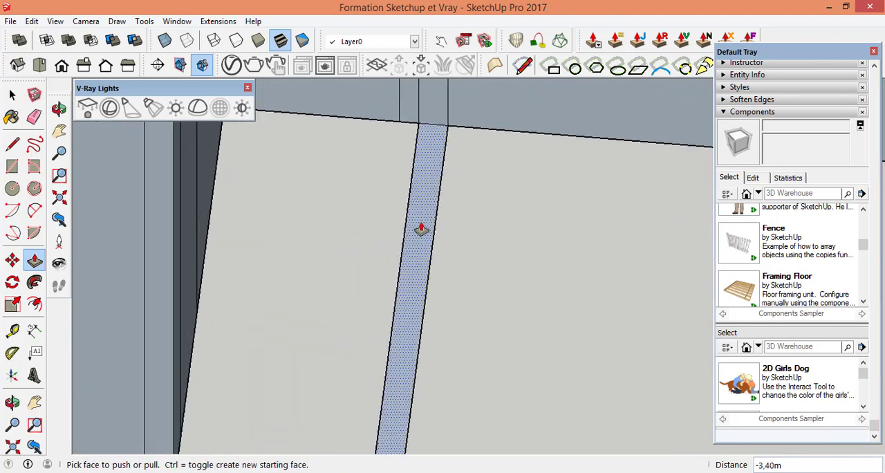
pyautogui.click(415, 224)
pyautogui.scroll(-5, 401, 208)
# Step: Push/Pull the long partition's first door opening strip and the junction piece between its two doors up 3.40 m
pyautogui.scroll(5, 394, 270)
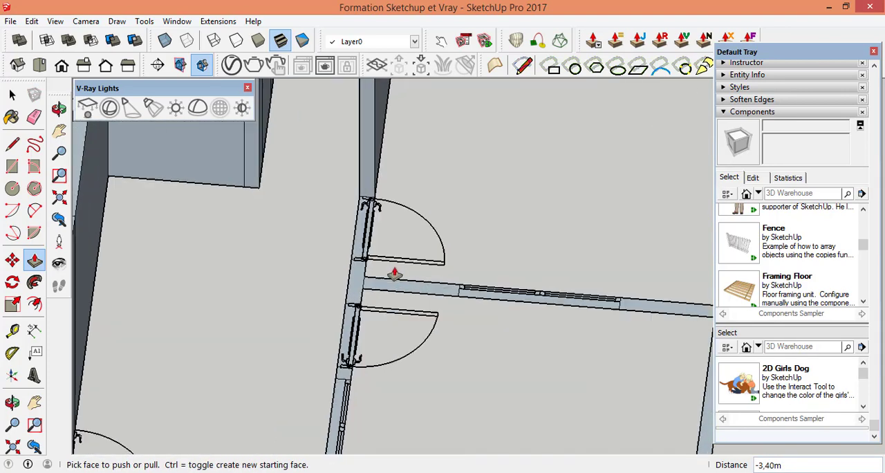
pyautogui.scroll(-5, 356, 276)
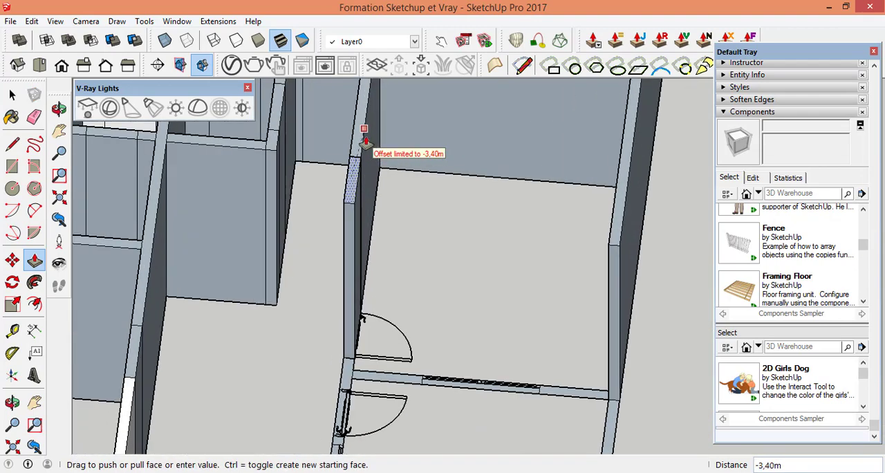
pyautogui.click(360, 119)
pyautogui.scroll(5, 250, 344)
pyautogui.scroll(-5, 273, 269)
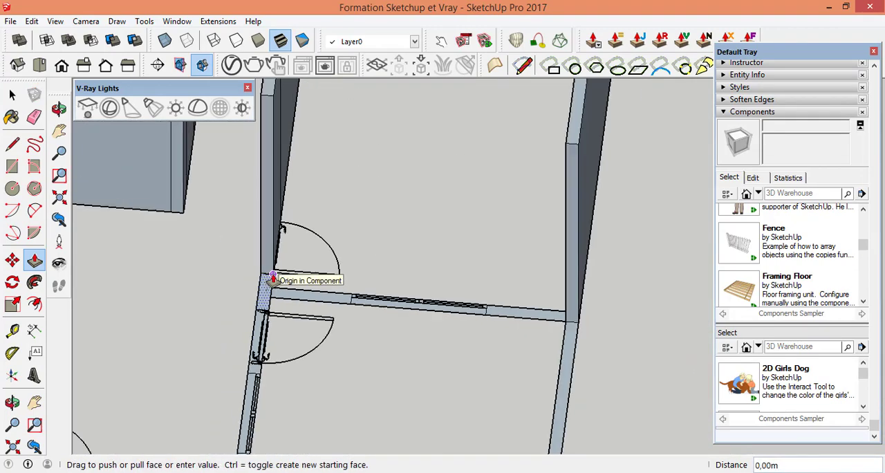
pyautogui.scroll(3, 277, 281)
# Step: Push/Pull the cross wall piece between the sliding window and the outer wall up 3.40 m
pyautogui.scroll(3, 528, 374)
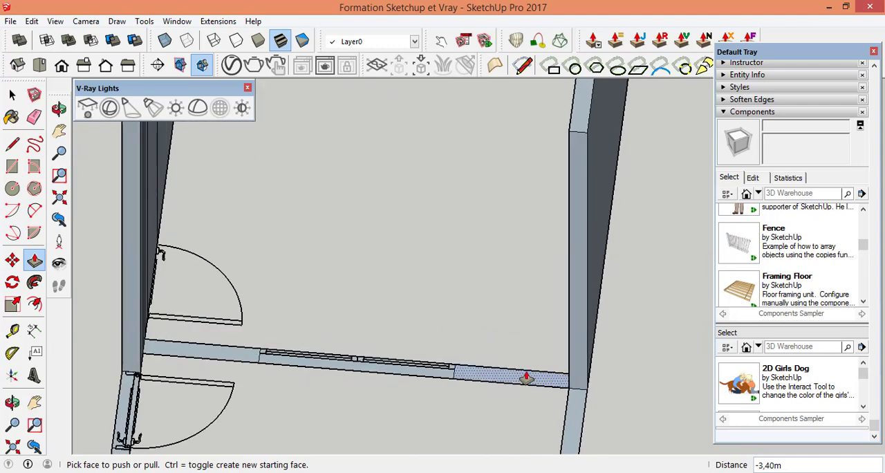
pyautogui.click(527, 373)
pyautogui.scroll(3, 494, 310)
pyautogui.scroll(-8, 531, 373)
pyautogui.scroll(5, 531, 372)
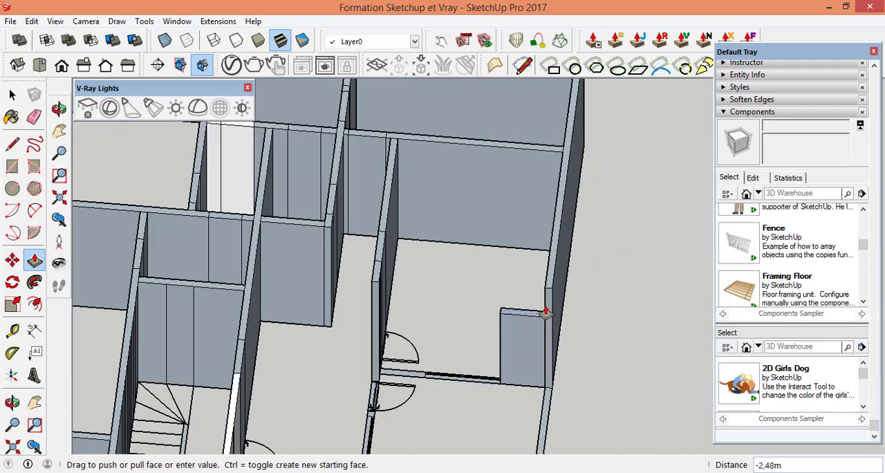
pyautogui.click(548, 271)
# Step: Push/Pull the cross wall piece between the partition with doors and the sliding window up 3.40 m
pyautogui.scroll(3, 387, 339)
pyautogui.scroll(1, 308, 369)
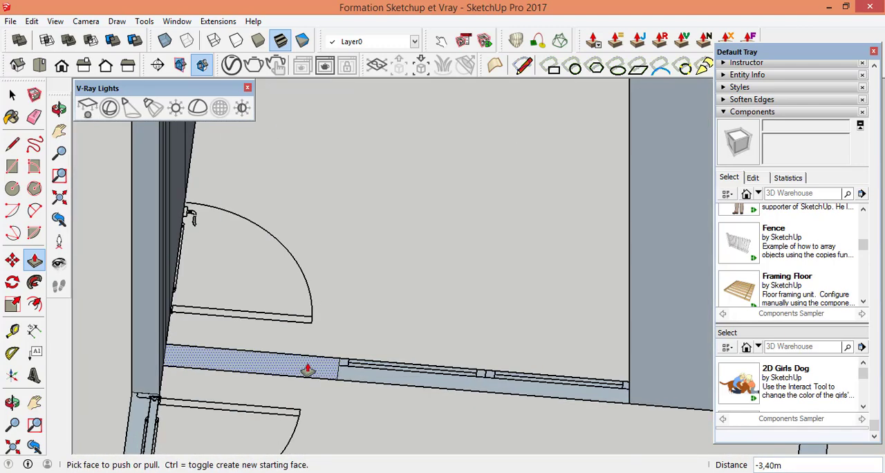
pyautogui.click(308, 369)
pyautogui.scroll(-5, 308, 368)
pyautogui.scroll(5, 299, 258)
pyautogui.click(300, 259)
pyautogui.scroll(-3, 309, 262)
pyautogui.scroll(-3, 424, 375)
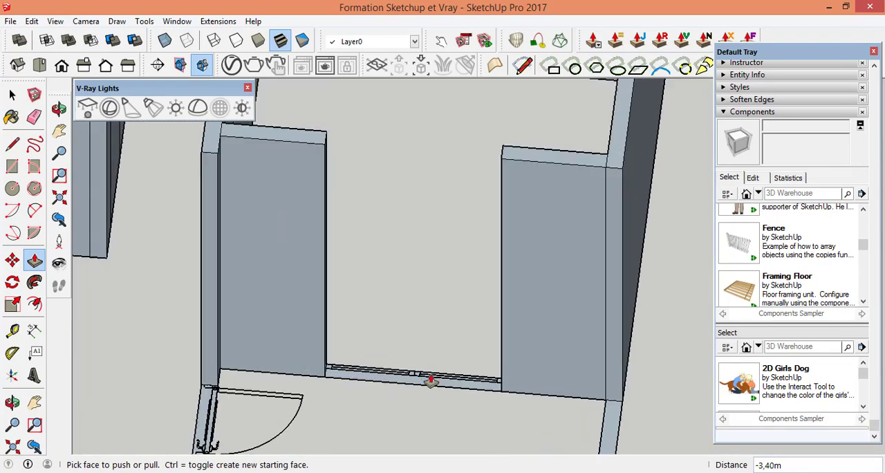
# Step: Push/Pull the sliding window strip between the two raised cross wall pieces up 3.40 m
pyautogui.scroll(5, 406, 380)
pyautogui.click(405, 381)
pyautogui.scroll(-5, 414, 270)
pyautogui.scroll(2, 476, 148)
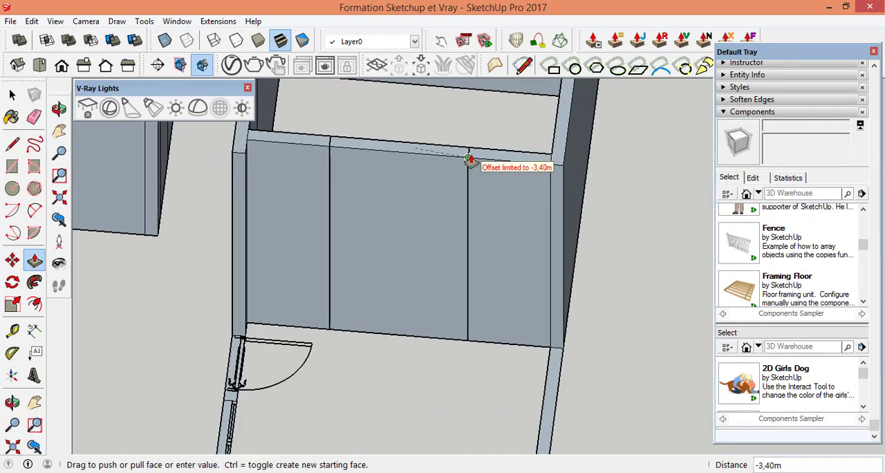
pyautogui.click(469, 159)
# Step: Push/Pull the remaining long outer wall section running to the building's front corner up 3.40 m
pyautogui.scroll(-4, 470, 207)
pyautogui.scroll(-3, 457, 353)
pyautogui.scroll(6, 452, 312)
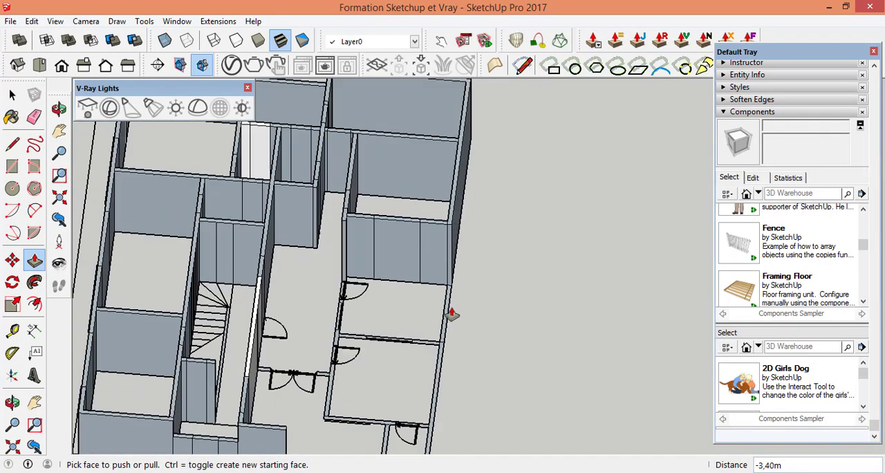
pyautogui.scroll(2, 436, 373)
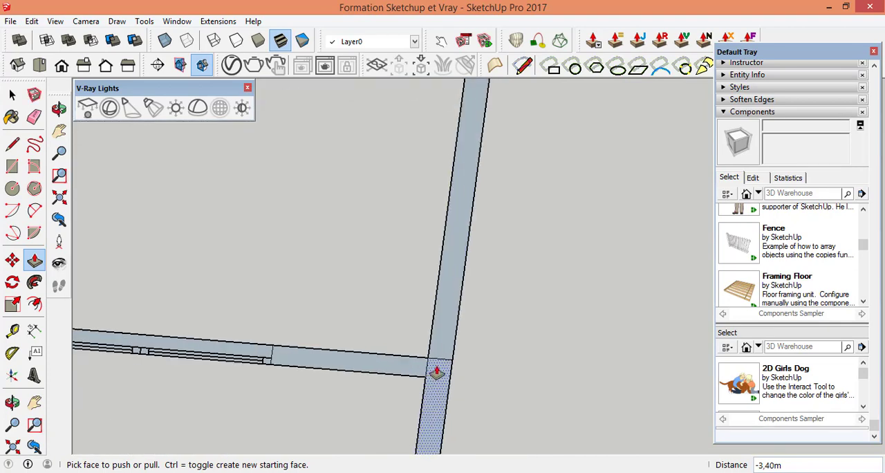
pyautogui.scroll(-5, 426, 317)
pyautogui.scroll(6, 432, 228)
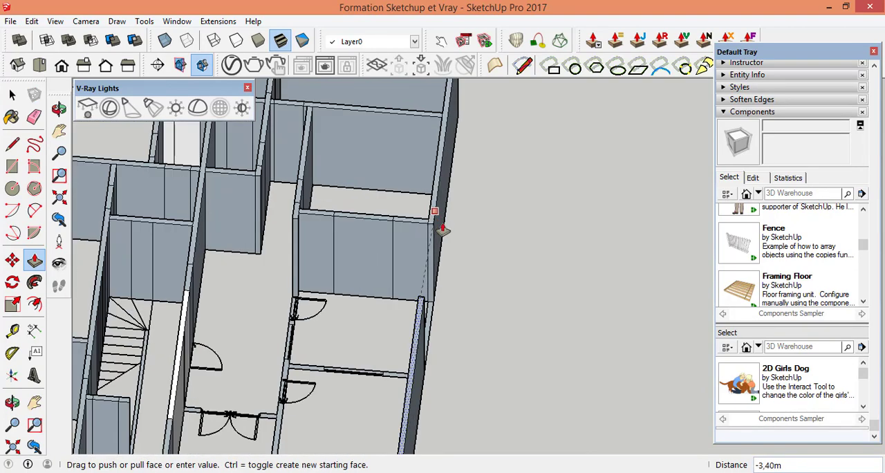
pyautogui.click(428, 229)
# Step: Push/Pull the window opening strip of the front wall next to the outer corner up 3.40 m
pyautogui.scroll(-6, 441, 238)
pyautogui.scroll(7, 387, 425)
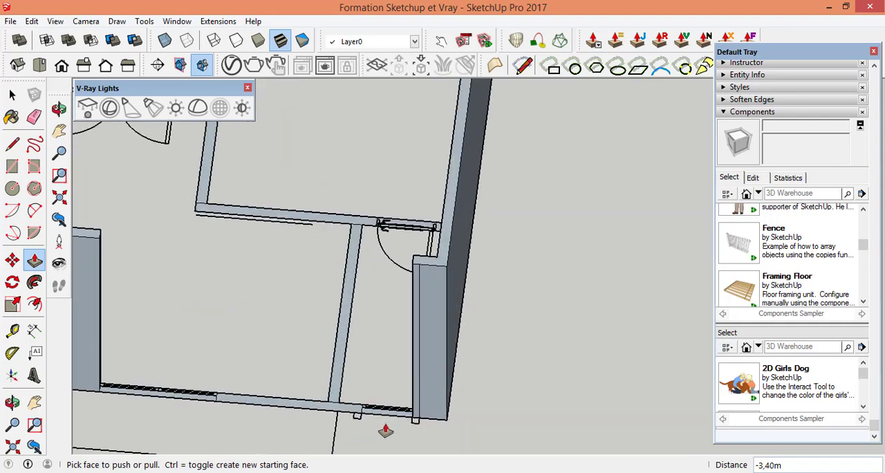
pyautogui.scroll(4, 361, 400)
pyautogui.click(385, 387)
pyautogui.scroll(-5, 381, 332)
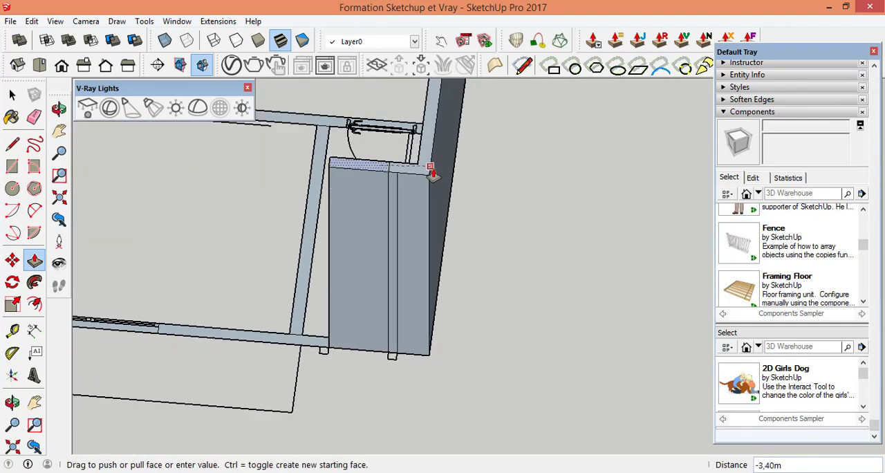
pyautogui.click(432, 171)
# Step: Push/Pull the narrow corner room's partition and the front wall piece between it and the sliding window up to the neighbouring wall height
pyautogui.scroll(2, 312, 345)
pyautogui.scroll(2, 308, 343)
pyautogui.scroll(-4, 357, 152)
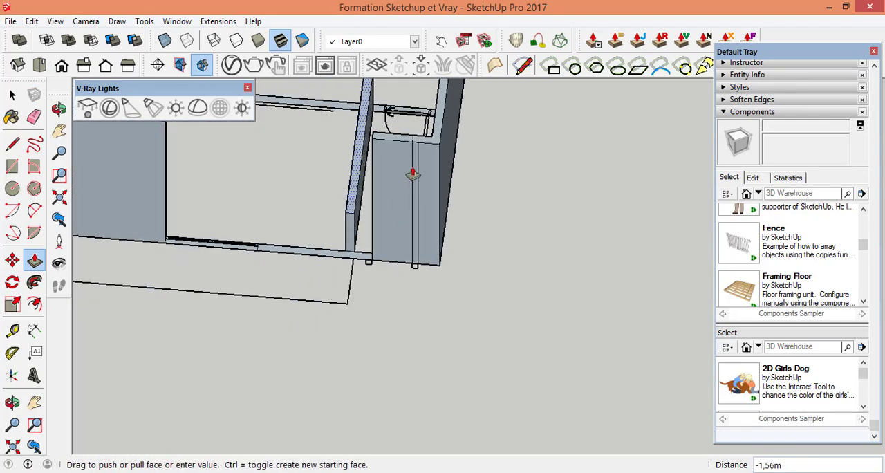
pyautogui.scroll(5, 365, 252)
pyautogui.click(350, 270)
pyautogui.scroll(-6, 370, 247)
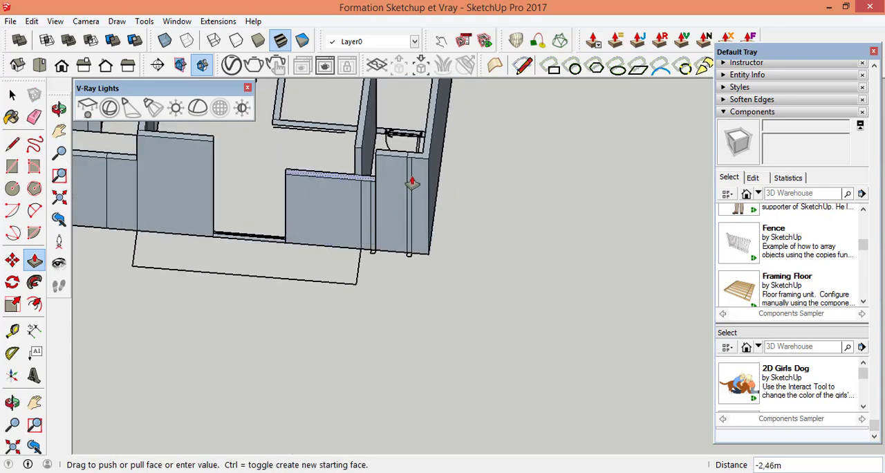
# Step: Push/Pull the sliding window strip of the front wall up 3.40 m to close the gap between its wall pieces
pyautogui.scroll(5, 427, 161)
pyautogui.click(239, 278)
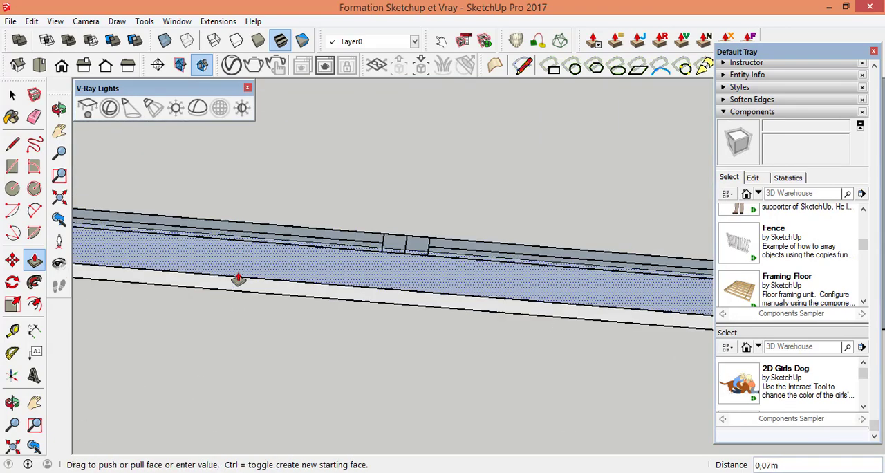
pyautogui.scroll(-5, 301, 187)
pyautogui.scroll(3, 469, 141)
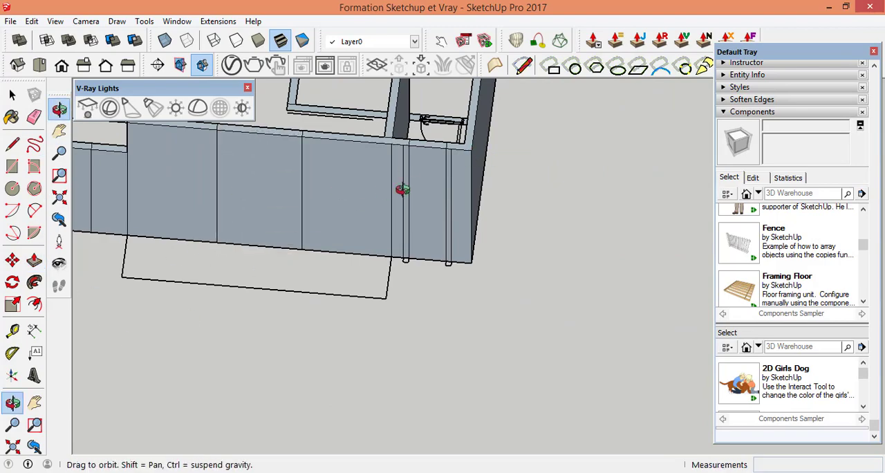
# Step: Push/Pull the short wall piece between the outer wall and the narrow corner room's door up 3.40 m
pyautogui.moveTo(401, 189); pyautogui.dragTo(237, 149, button='middle')
pyautogui.click(35, 262)
pyautogui.scroll(2, 266, 201)
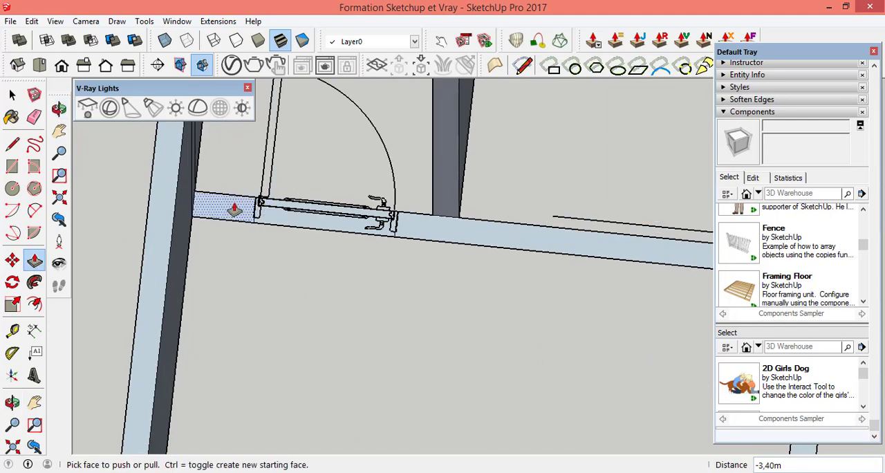
pyautogui.click(236, 208)
pyautogui.scroll(-4, 312, 261)
# Step: Push/Pull the door opening strip of the narrow corner room up 3.39 m
pyautogui.scroll(3, 300, 257)
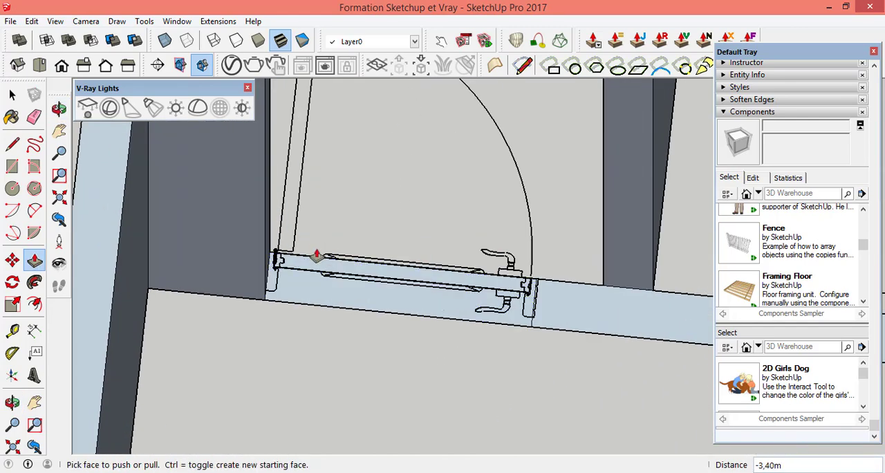
pyautogui.scroll(-2, 306, 198)
pyautogui.scroll(2, 428, 204)
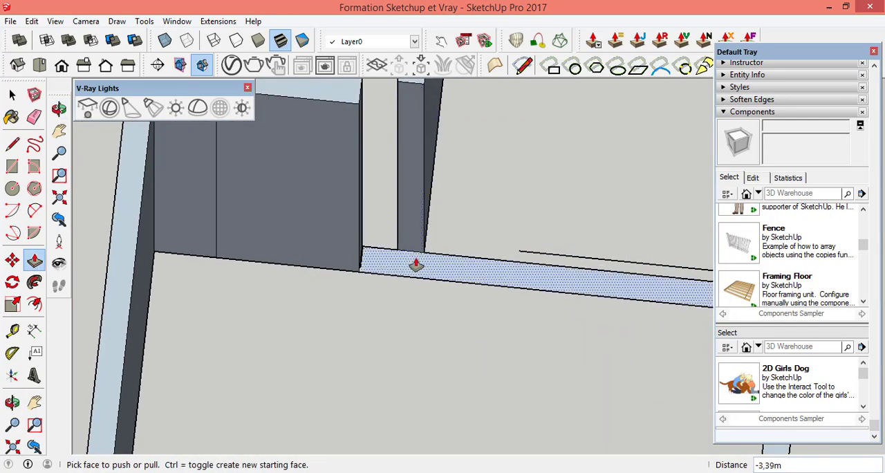
# Step: Push/Pull the remaining long strip of the room's front wall up 3.39 m, level with the neighbouring walls
pyautogui.click(416, 264)
pyautogui.scroll(-2, 418, 215)
pyautogui.click(422, 135)
pyautogui.scroll(-2, 416, 154)
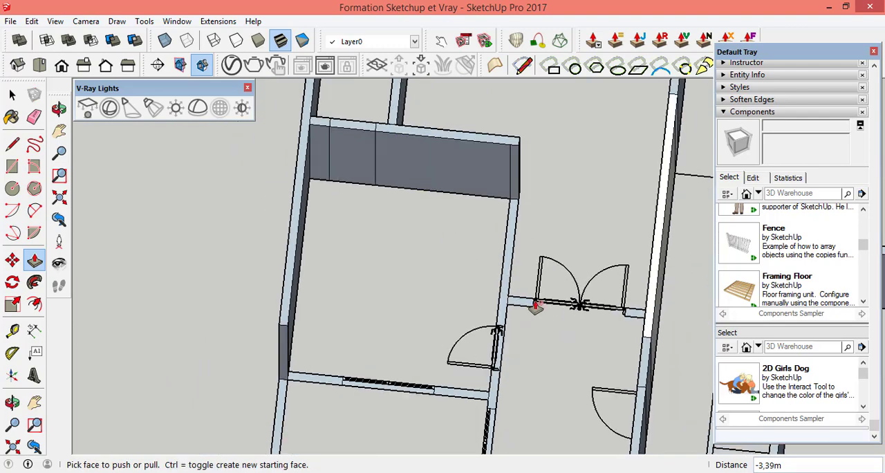
# Step: Push/Pull the room's side wall above the single door and the short wall piece joining it at the double door up 3.39 m
pyautogui.scroll(3, 533, 302)
pyautogui.click(489, 215)
pyautogui.scroll(-3, 450, 219)
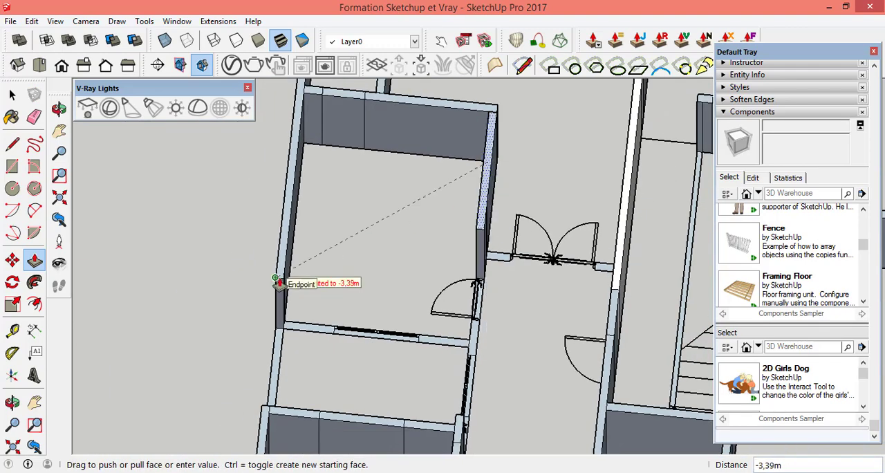
pyautogui.scroll(3, 581, 260)
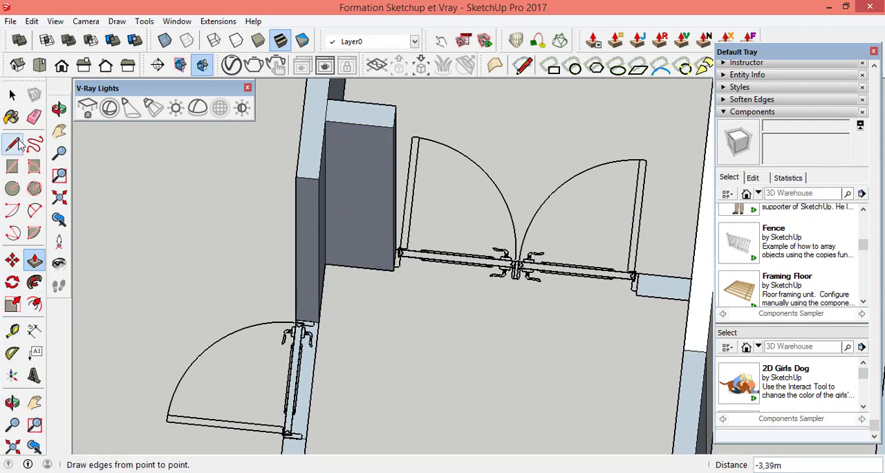
# Step: Draw a 1.60 m by 0.15 m rectangle across the double door opening and delete the unwanted floor faces it creates
pyautogui.click(14, 168)
pyautogui.scroll(3, 411, 266)
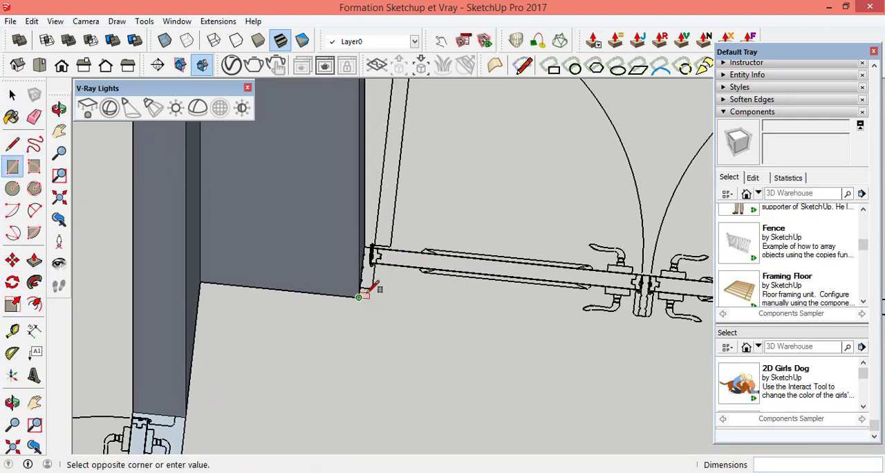
pyautogui.scroll(-3, 374, 287)
pyautogui.scroll(3, 625, 290)
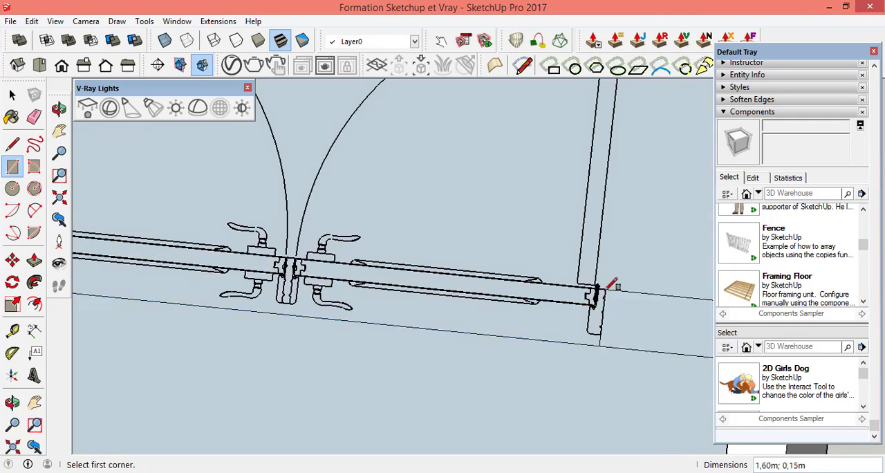
pyautogui.scroll(-3, 467, 285)
pyautogui.press('space')
pyautogui.click(329, 387)
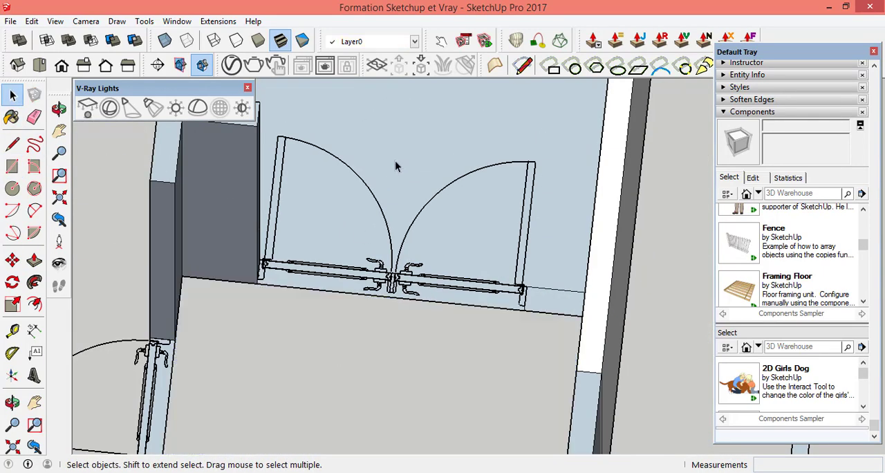
pyautogui.scroll(-3, 395, 166)
pyautogui.scroll(3, 263, 241)
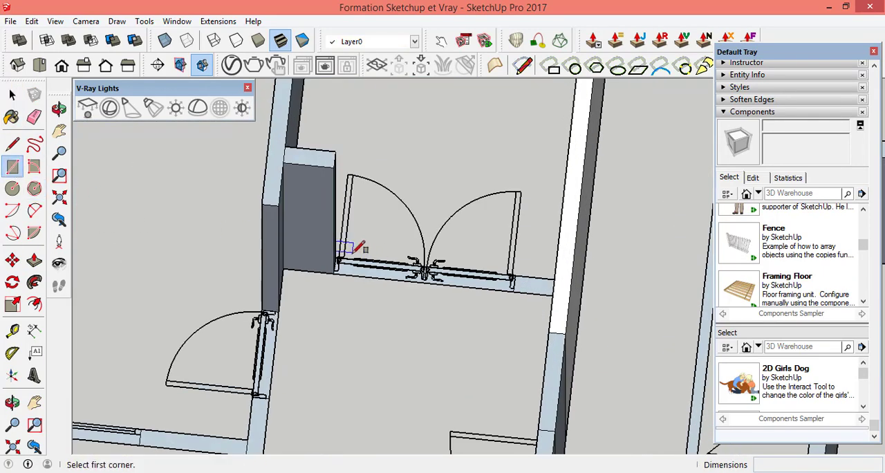
# Step: Push/Pull the wall piece on the other side of the double door up 3.40 m and the door opening strip up 3.39 m
pyautogui.click(32, 262)
pyautogui.scroll(4, 534, 289)
pyautogui.click(523, 291)
pyautogui.scroll(-3, 540, 260)
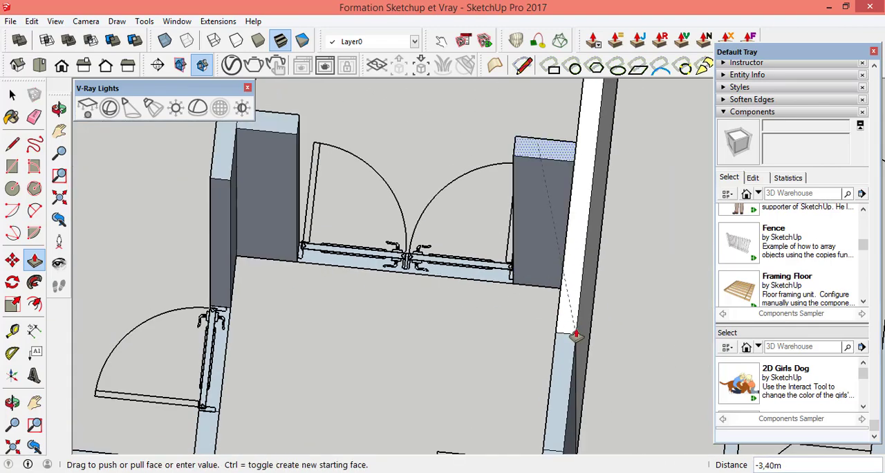
pyautogui.scroll(4, 456, 275)
pyautogui.click(491, 286)
pyautogui.scroll(-4, 583, 225)
pyautogui.click(644, 303)
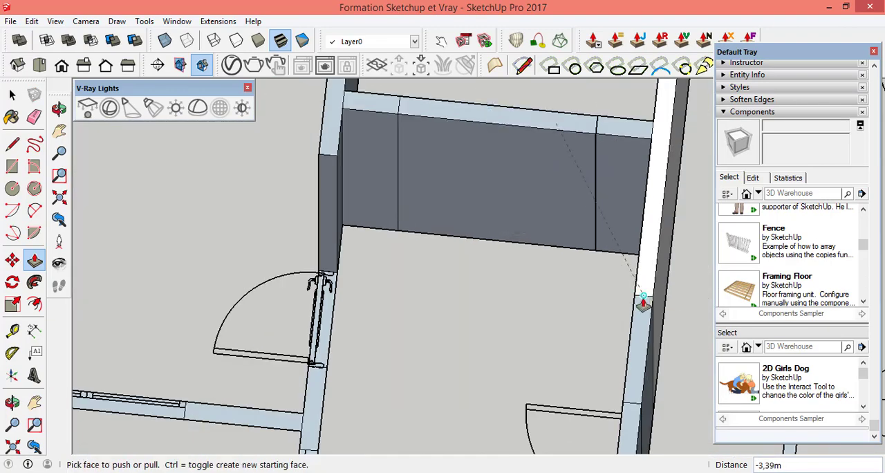
# Step: Push/Pull the single door's opening strip up 3.39 m, level with the adjoining wall
pyautogui.scroll(-4, 546, 266)
pyautogui.scroll(2, 350, 306)
pyautogui.scroll(-2, 555, 258)
pyautogui.scroll(4, 557, 257)
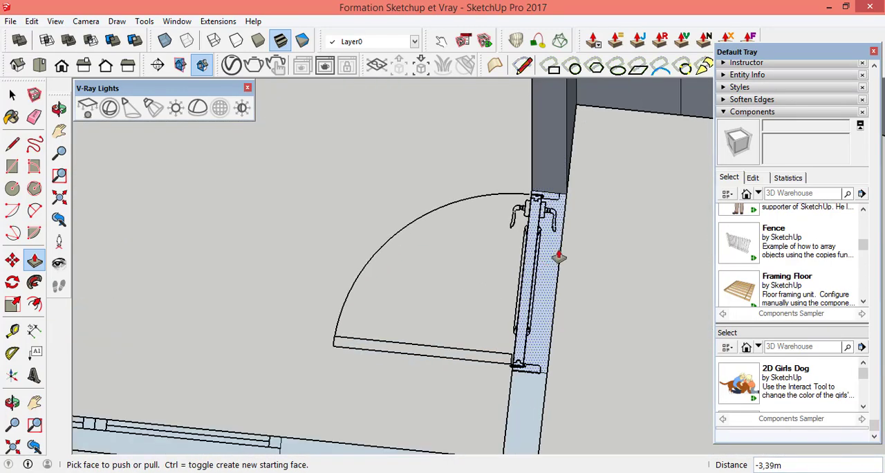
pyautogui.click(564, 224)
pyautogui.scroll(-4, 555, 181)
pyautogui.scroll(5, 551, 277)
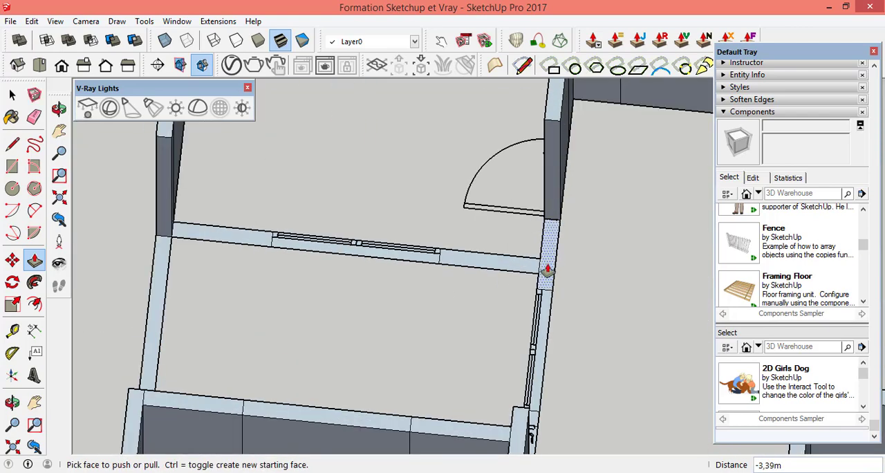
# Step: Push/Pull the side wall piece between the single door and the corridor's sliding window up to the neighbouring wall height
pyautogui.click(546, 269)
pyautogui.click(552, 199)
pyautogui.scroll(-2, 552, 200)
pyautogui.scroll(-3, 580, 162)
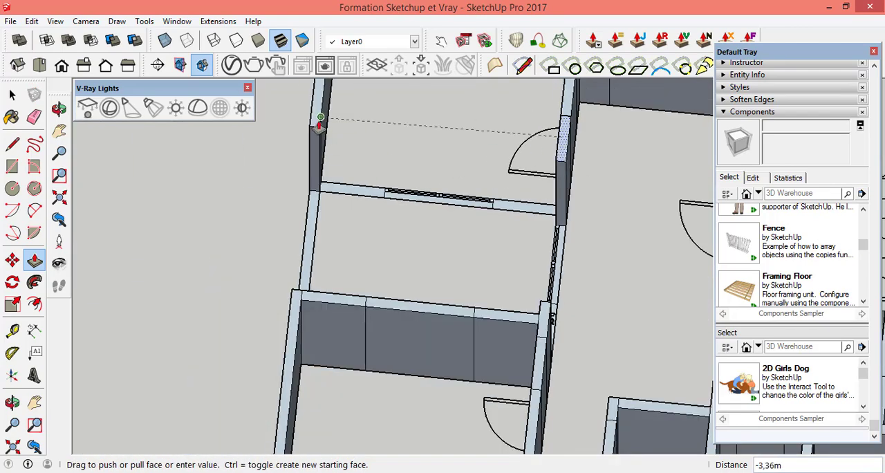
# Step: Push/Pull the cross wall piece between the sliding window and the raised side wall up to the side wall's height
pyautogui.scroll(5, 322, 129)
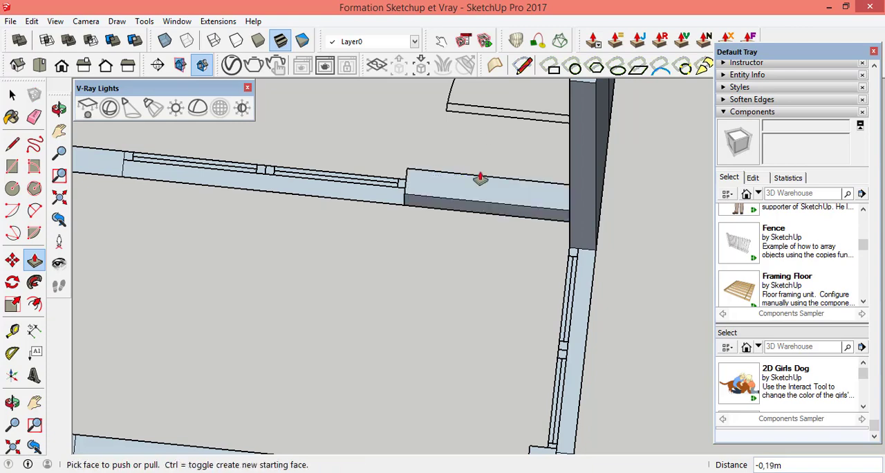
pyautogui.click(579, 83)
pyautogui.scroll(-3, 518, 243)
pyautogui.scroll(4, 525, 136)
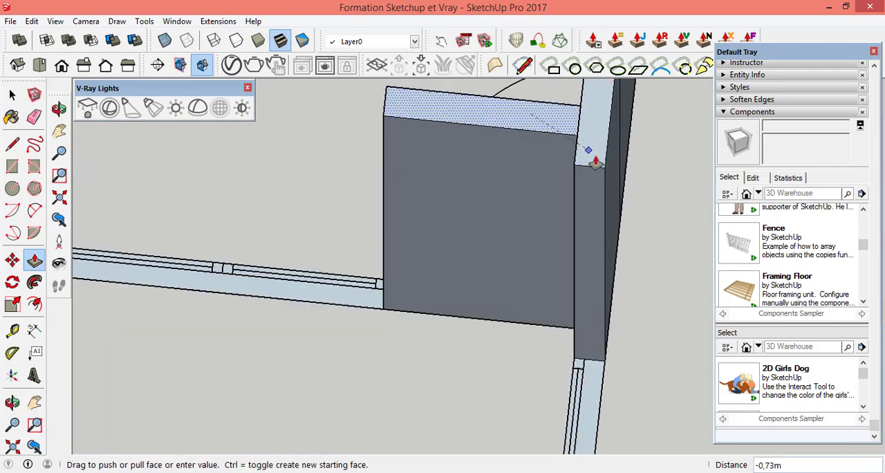
pyautogui.scroll(-4, 608, 218)
# Step: Push/Pull the cross wall's sliding window strip and its remaining wall piece by the outer wall up 3.40 m
pyautogui.scroll(5, 379, 269)
pyautogui.click(419, 263)
pyautogui.scroll(-4, 420, 244)
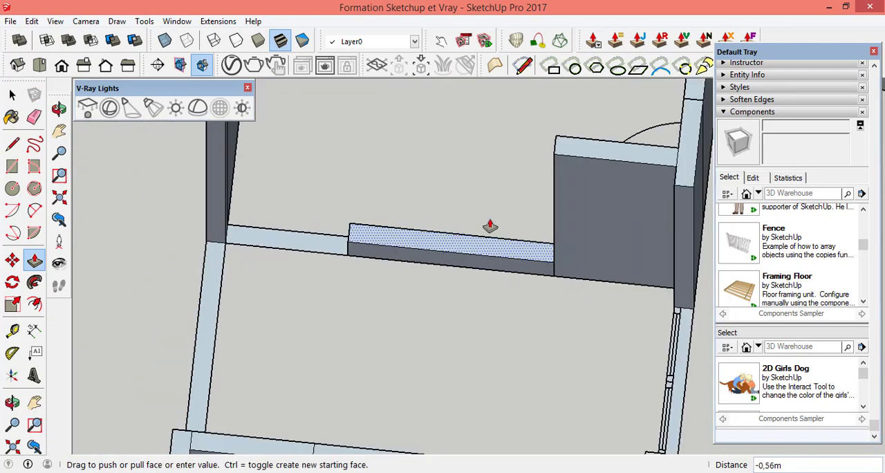
pyautogui.click(558, 156)
pyautogui.click(349, 136)
pyautogui.scroll(-3, 624, 352)
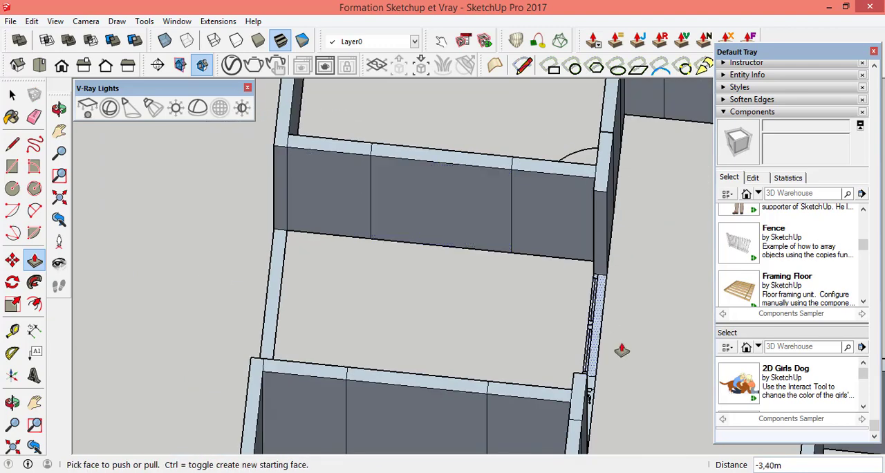
# Step: Push/Pull the side wall's sliding window and adjoining door strips up 3.40 m, and the opposite outer wall strip up 2.50 m
pyautogui.scroll(4, 560, 326)
pyautogui.scroll(-3, 581, 200)
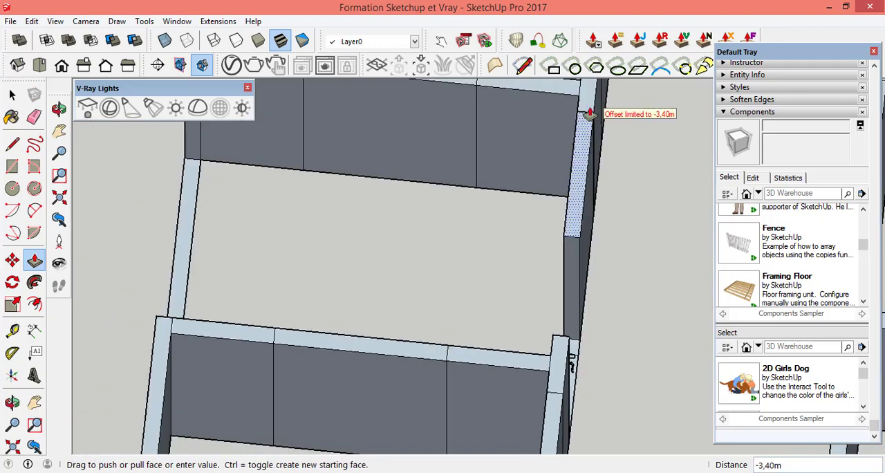
pyautogui.scroll(3, 564, 314)
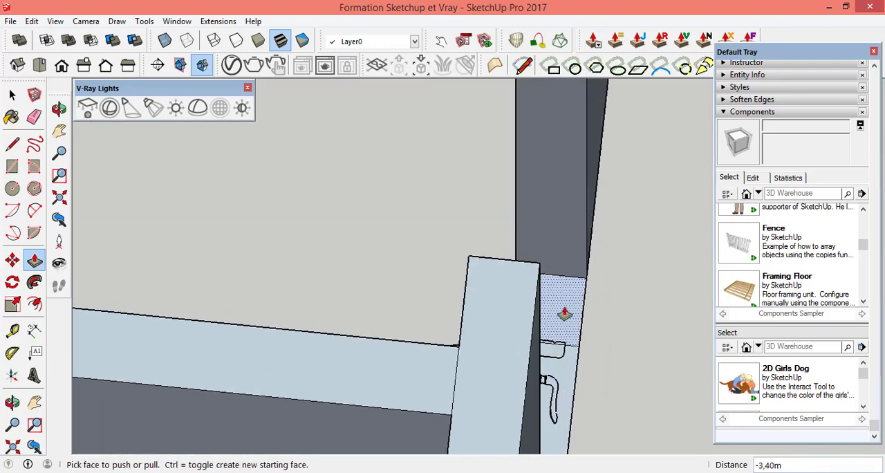
pyautogui.click(511, 275)
pyautogui.scroll(-7, 573, 250)
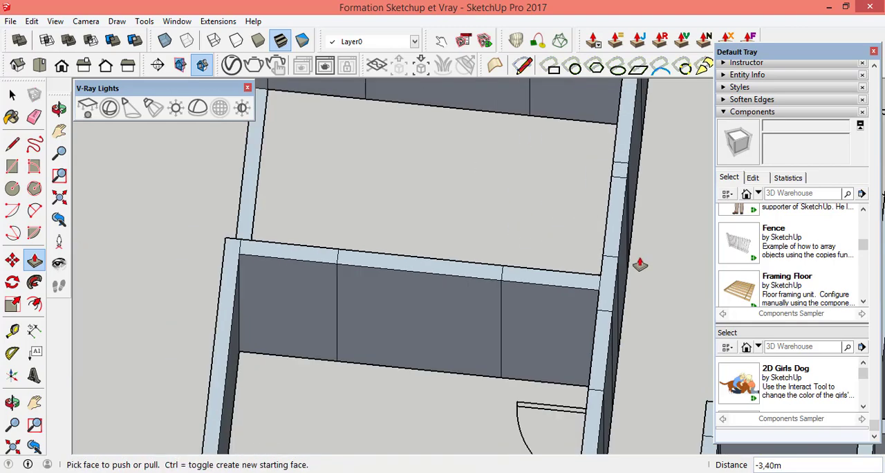
pyautogui.scroll(3, 373, 208)
pyautogui.click(375, 203)
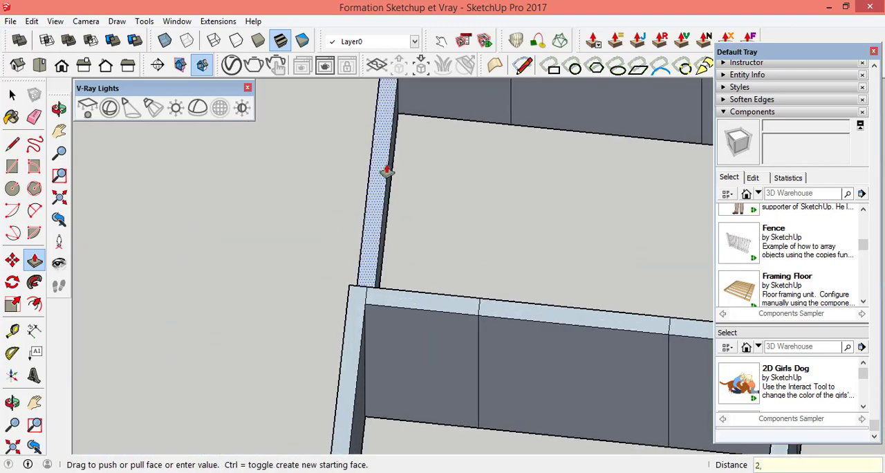
# Step: Examine the raised walls from an angled view for strips that are still flat, especially around the staircase
pyautogui.click(61, 112)
pyautogui.moveTo(332, 284); pyautogui.dragTo(345, 263)
pyautogui.scroll(-6, 346, 263)
pyautogui.moveTo(509, 249); pyautogui.dragTo(484, 295)
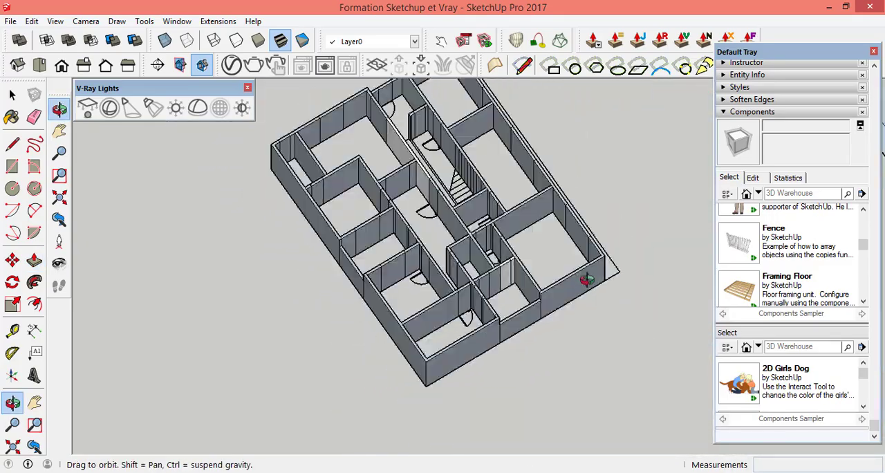
pyautogui.scroll(5, 594, 277)
pyautogui.scroll(8, 358, 307)
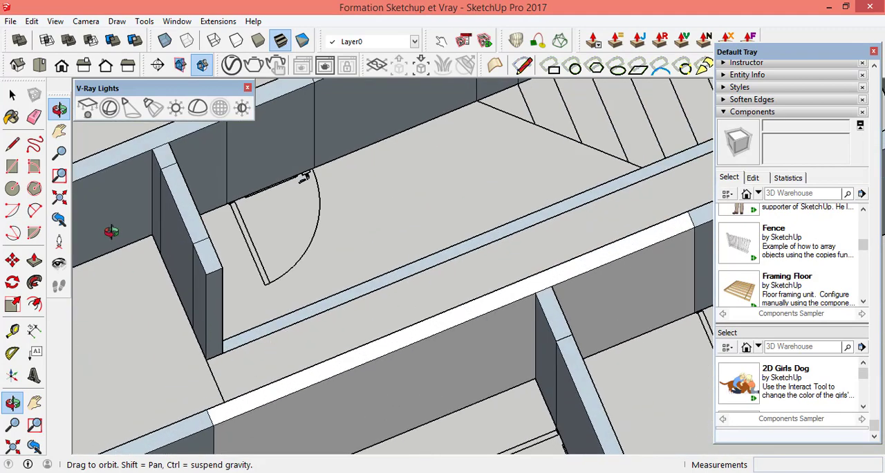
pyautogui.scroll(-3, 492, 210)
pyautogui.scroll(3, 477, 145)
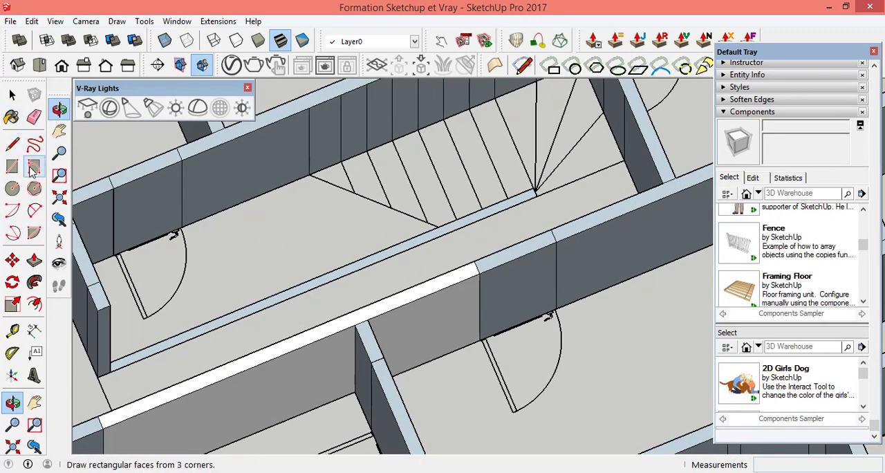
# Step: Push/Pull the long thin wall strip beside the staircase up 3.40 m, level with the adjoining wall end
pyautogui.click(32, 266)
pyautogui.scroll(4, 213, 325)
pyautogui.click(212, 322)
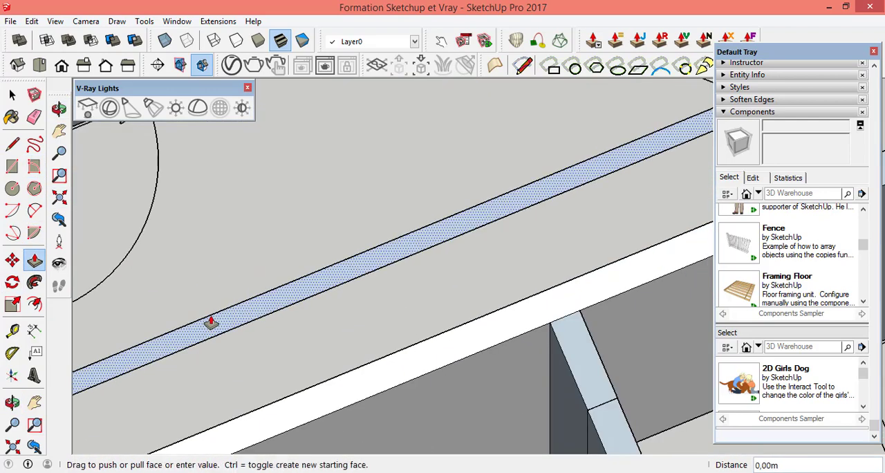
pyautogui.scroll(-4, 293, 239)
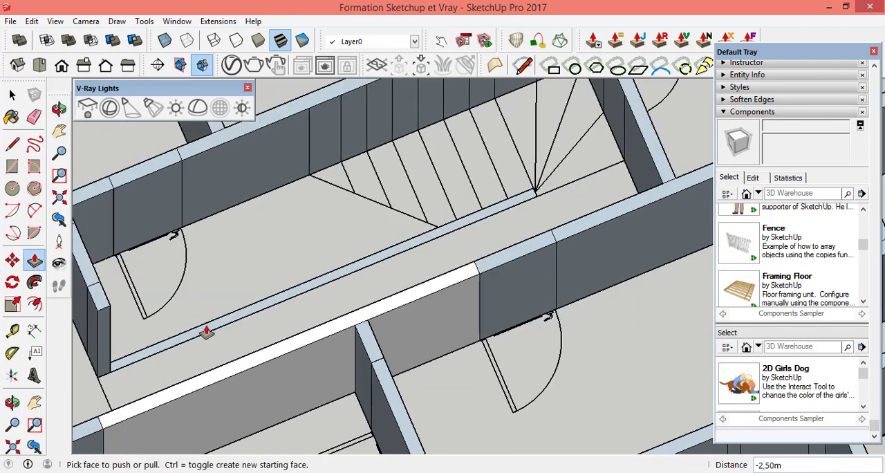
pyautogui.scroll(4, 207, 328)
pyautogui.click(211, 322)
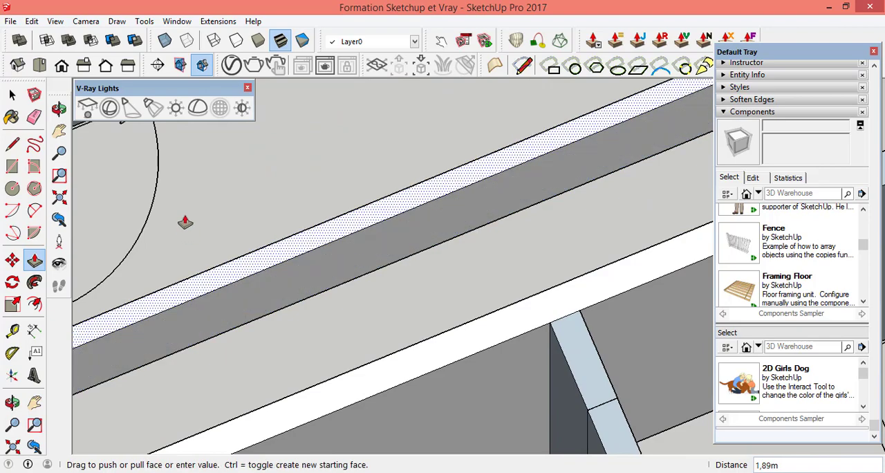
pyautogui.scroll(-4, 227, 230)
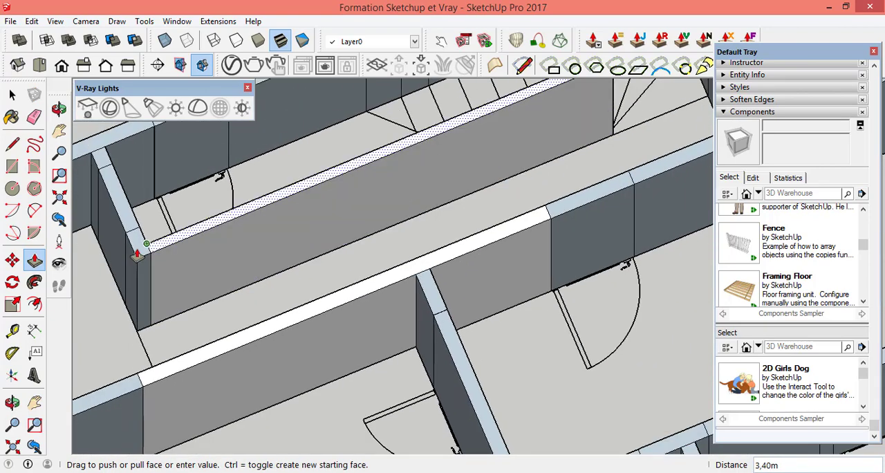
# Step: Inspect the extruded floor from all sides and check the wall heights and the white reversed faces near the staircase
pyautogui.scroll(-4, 460, 226)
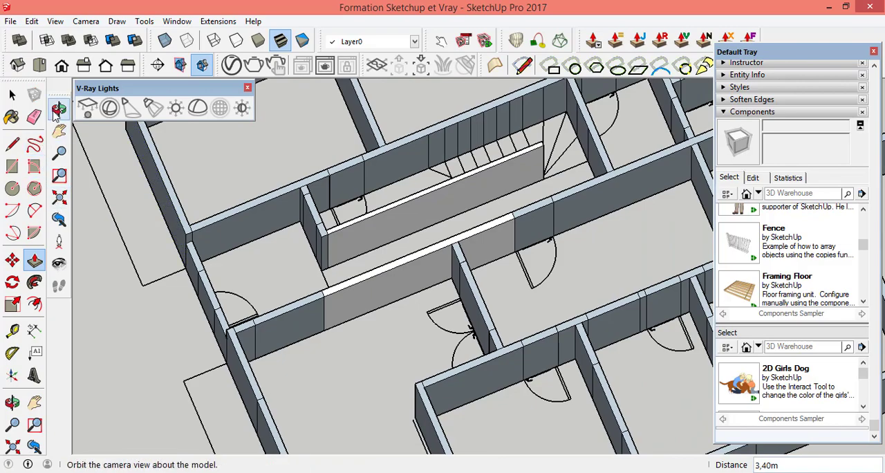
pyautogui.scroll(-10, 450, 295)
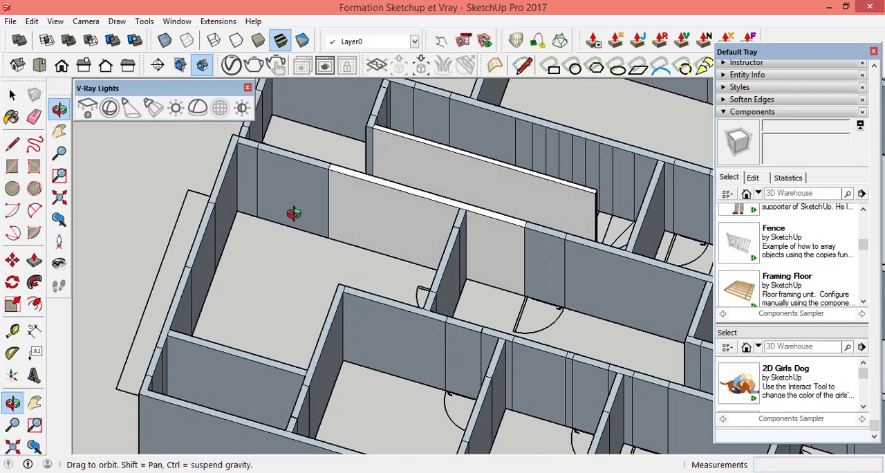
pyautogui.moveTo(455, 326); pyautogui.dragTo(574, 394)
pyautogui.scroll(5, 582, 402)
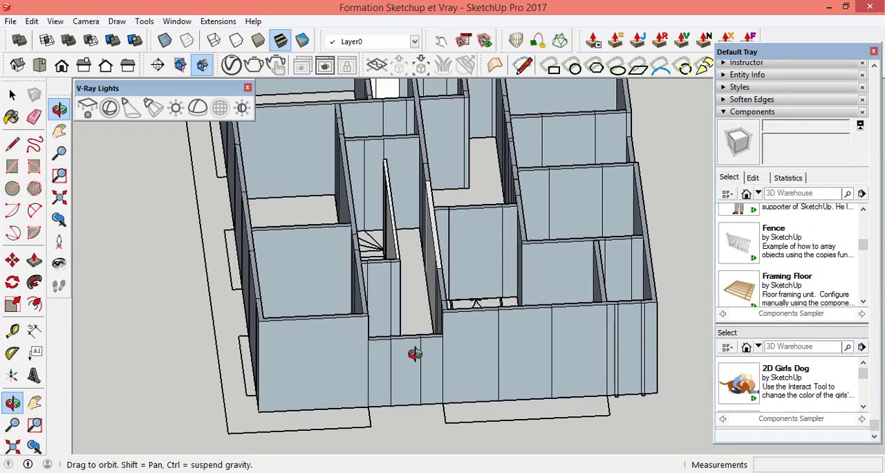
pyautogui.moveTo(414, 353); pyautogui.dragTo(657, 369)
pyautogui.scroll(-4, 634, 347)
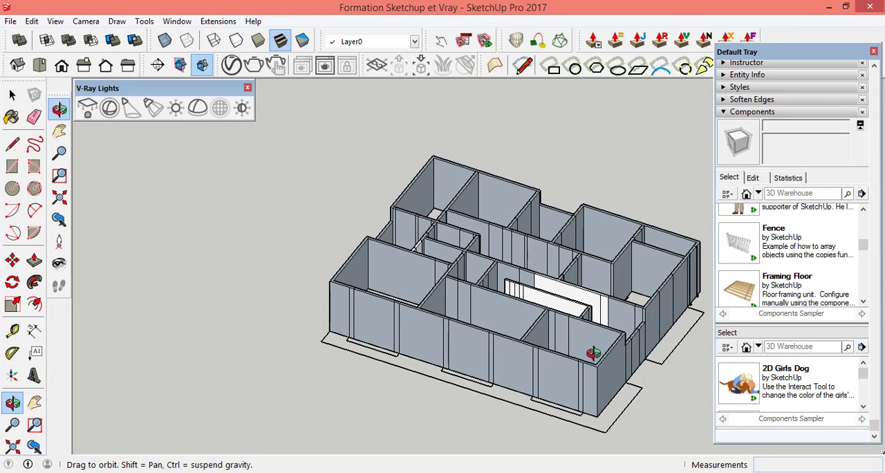
pyautogui.scroll(6, 611, 318)
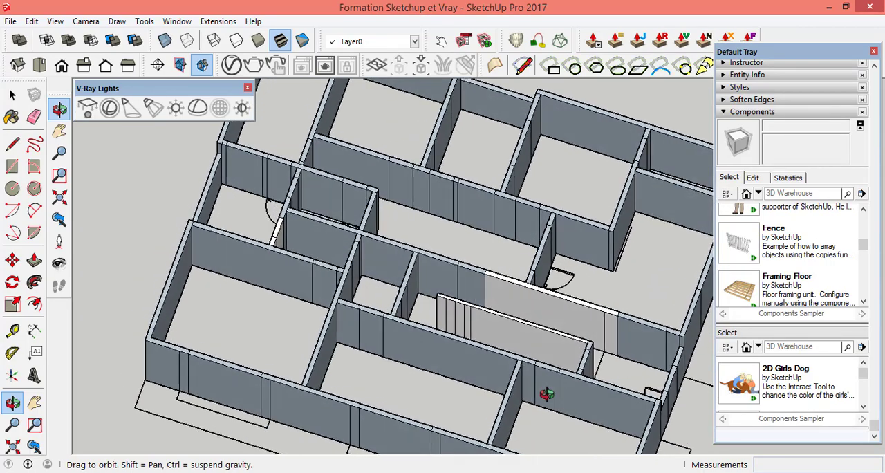
pyautogui.moveTo(546, 394); pyautogui.dragTo(284, 311)
pyautogui.scroll(3, 397, 341)
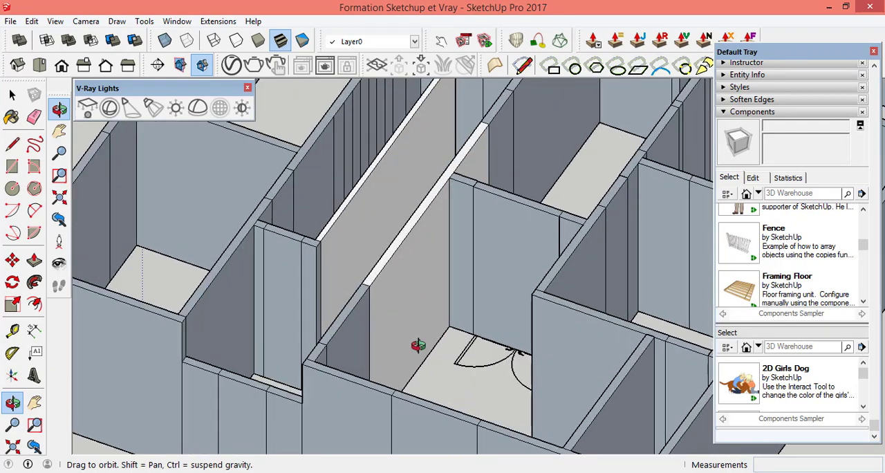
pyautogui.scroll(4, 417, 330)
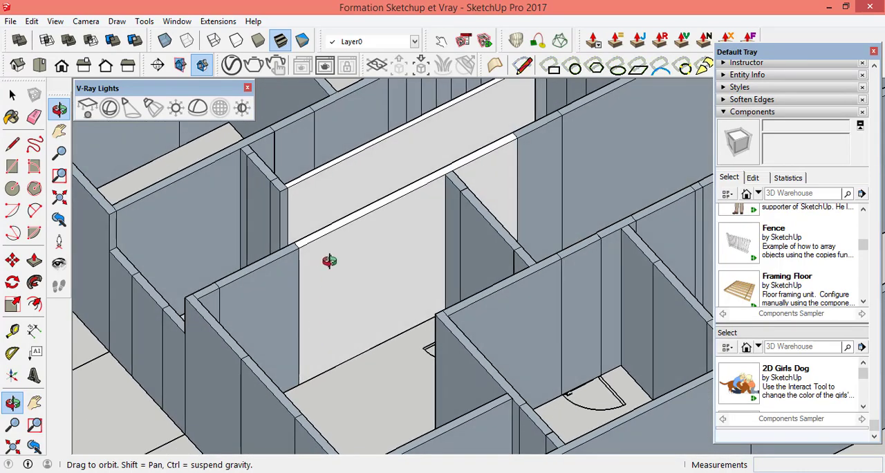
pyautogui.scroll(2, 329, 261)
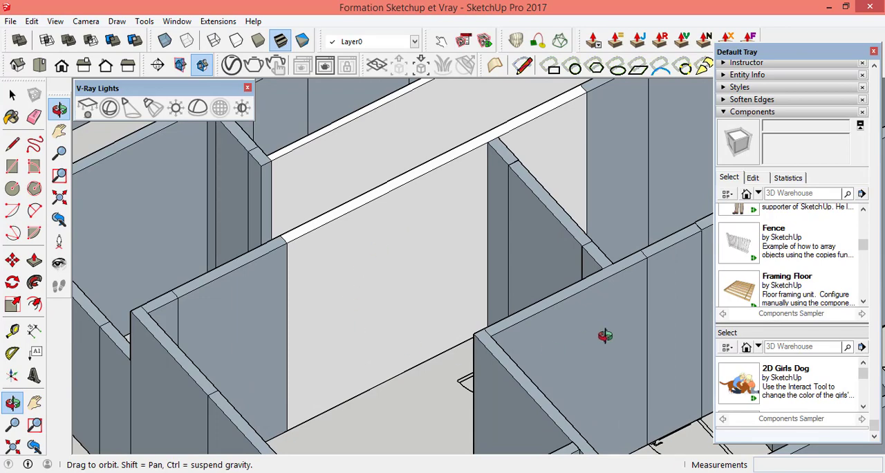
# Step: Select the walls around the front corner room beside the ground outline and reverse their faces
pyautogui.scroll(-3, 478, 256)
pyautogui.scroll(2, 532, 346)
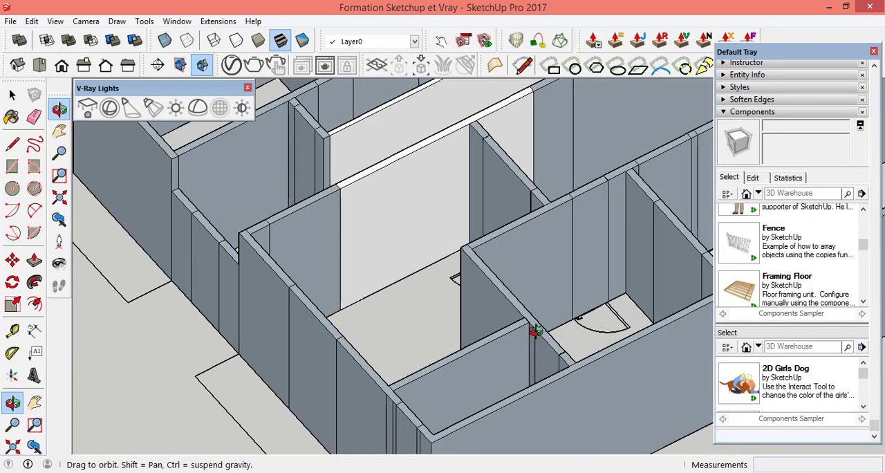
pyautogui.scroll(2, 528, 256)
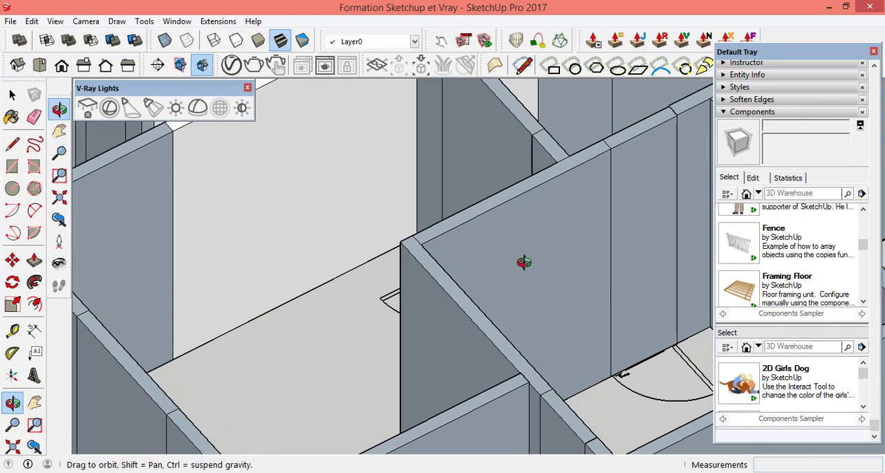
pyautogui.scroll(-4, 524, 262)
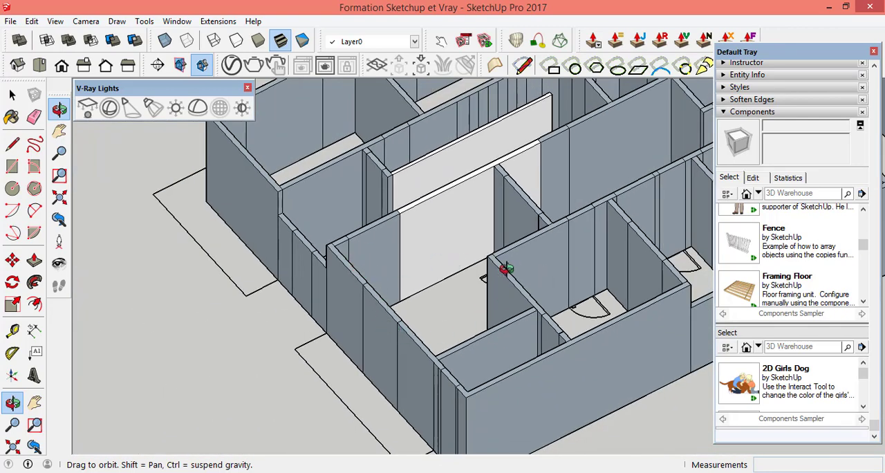
pyautogui.scroll(-5, 431, 266)
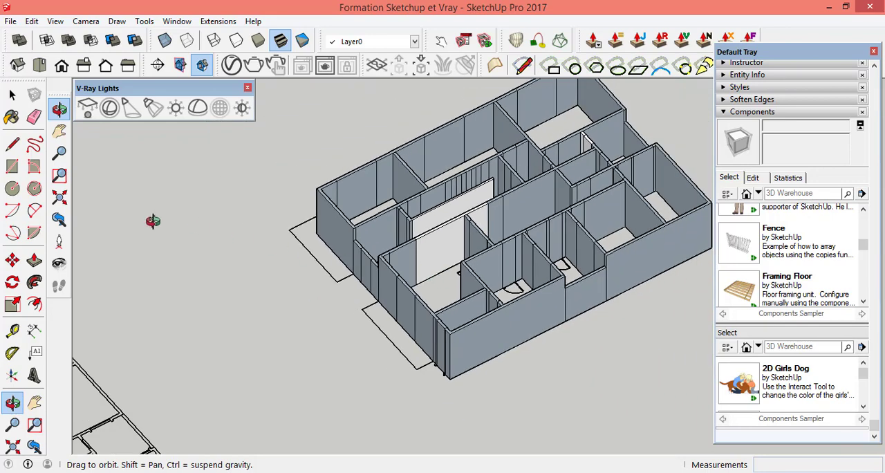
pyautogui.click(12, 95)
pyautogui.scroll(3, 468, 369)
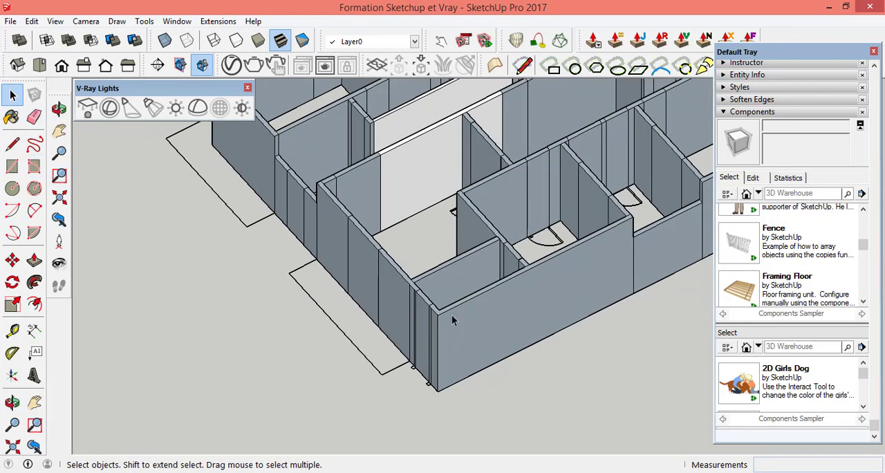
pyautogui.scroll(-2, 618, 324)
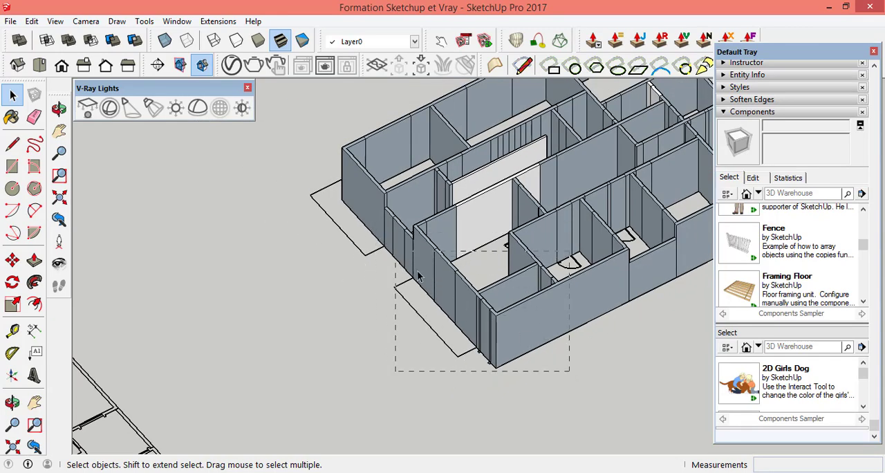
pyautogui.moveTo(428, 289); pyautogui.dragTo(430, 288)
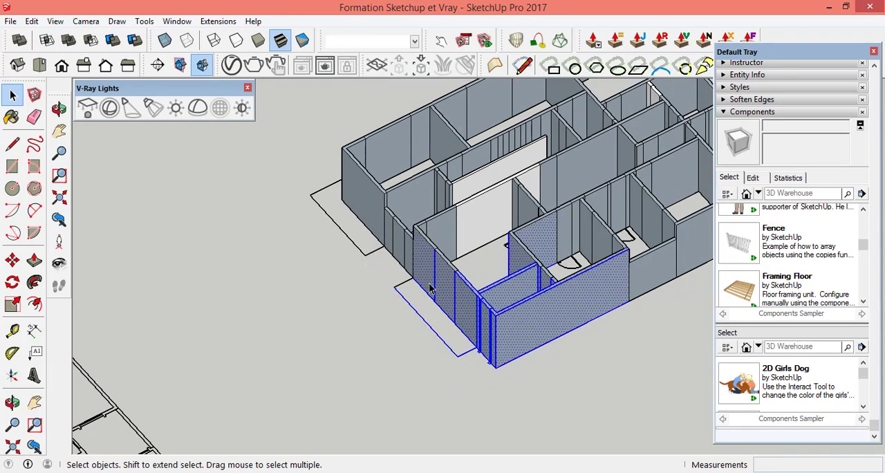
pyautogui.rightClick(515, 332)
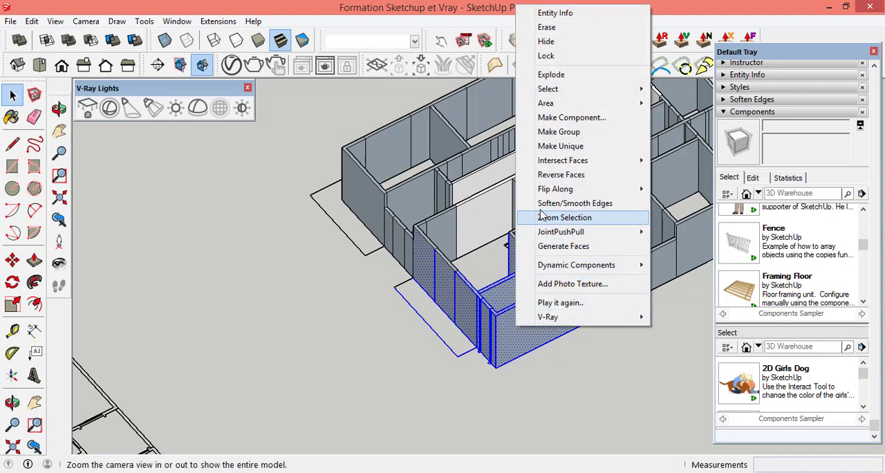
pyautogui.click(571, 177)
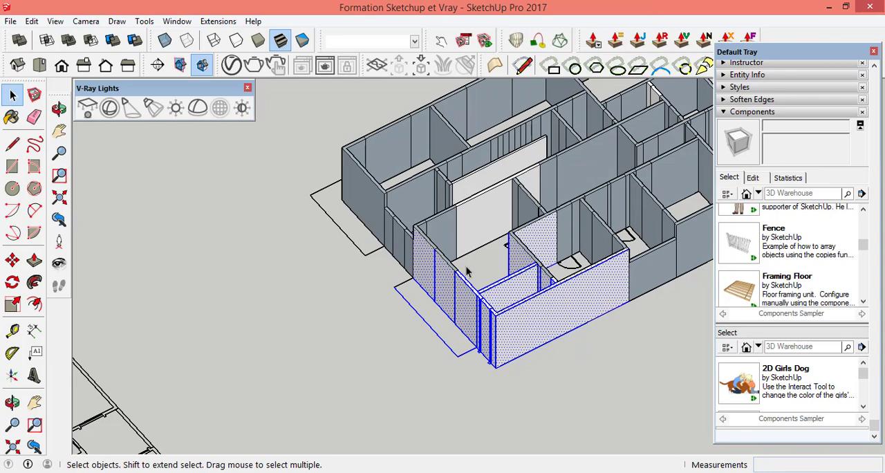
# Step: Select the walls of the rooms at the building's far end, including the projecting corner room, and reverse their faces
pyautogui.scroll(3, 521, 324)
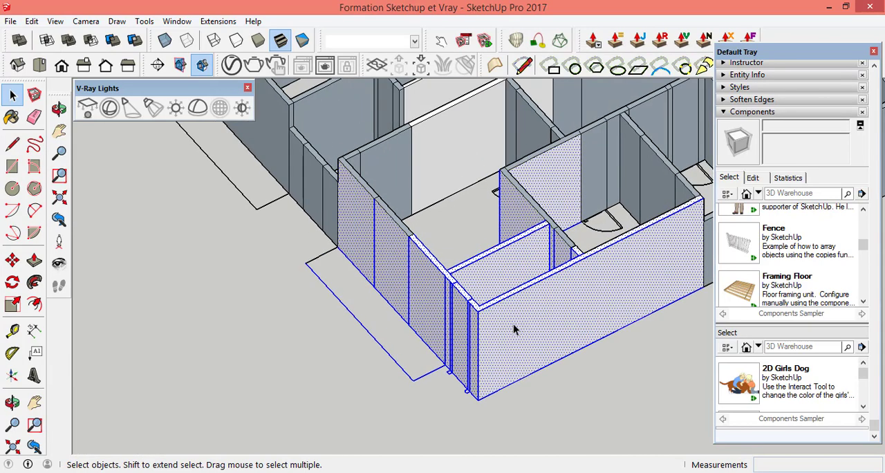
pyautogui.scroll(-3, 513, 326)
pyautogui.scroll(-1, 514, 327)
pyautogui.scroll(-2, 405, 274)
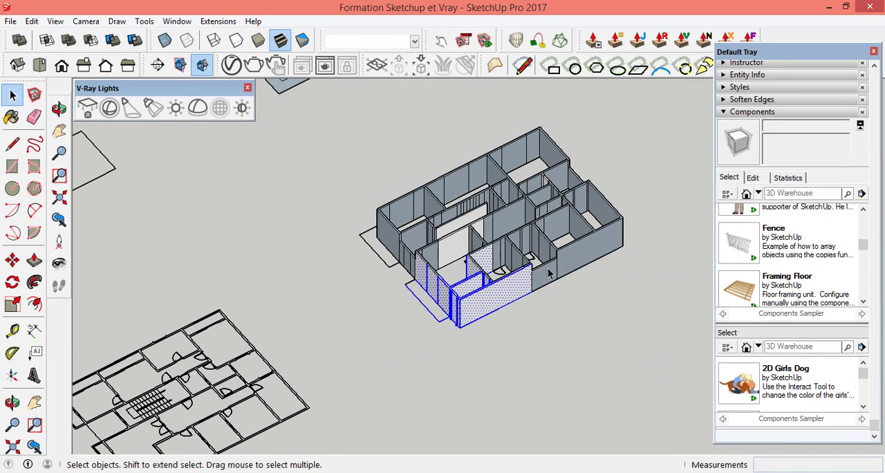
pyautogui.scroll(3, 627, 245)
pyautogui.scroll(-3, 371, 365)
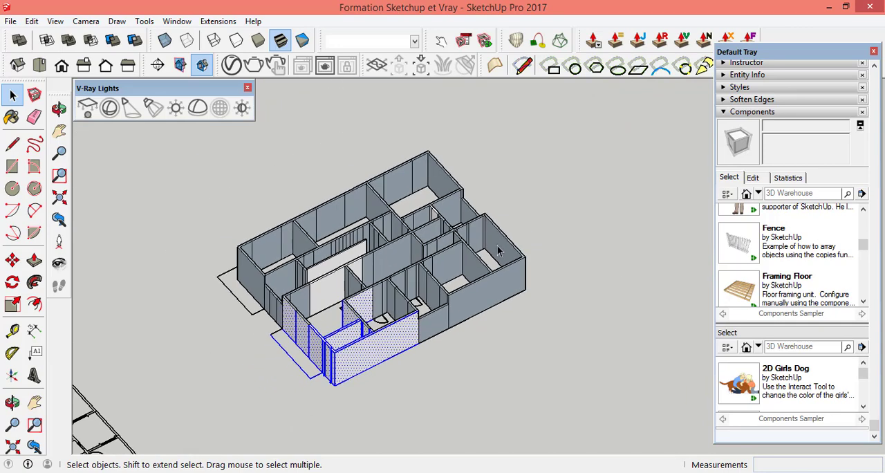
pyautogui.scroll(4, 594, 352)
pyautogui.moveTo(584, 348); pyautogui.dragTo(487, 236)
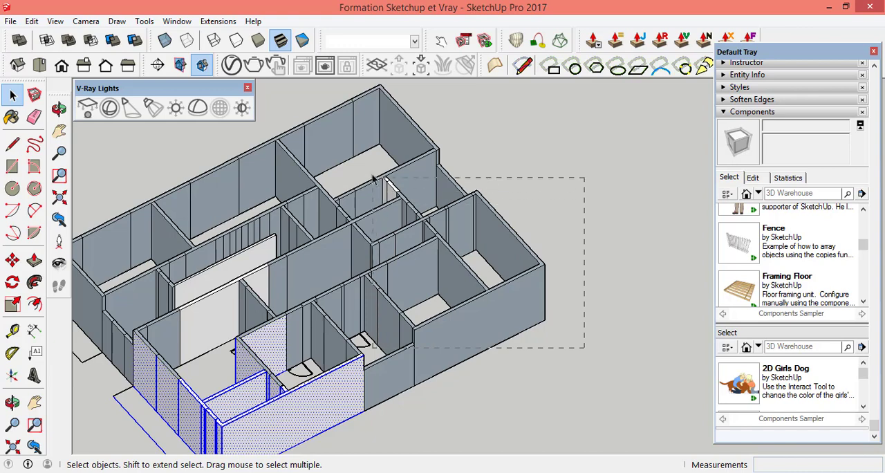
pyautogui.moveTo(378, 207); pyautogui.dragTo(377, 210)
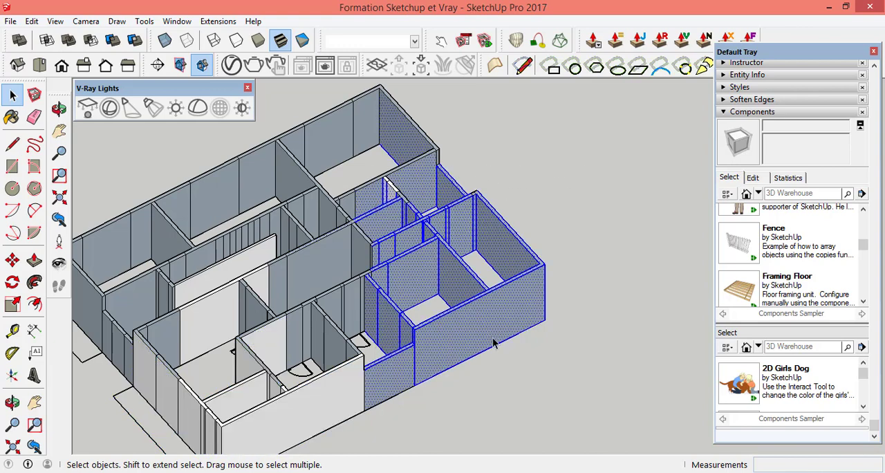
pyautogui.rightClick(470, 340)
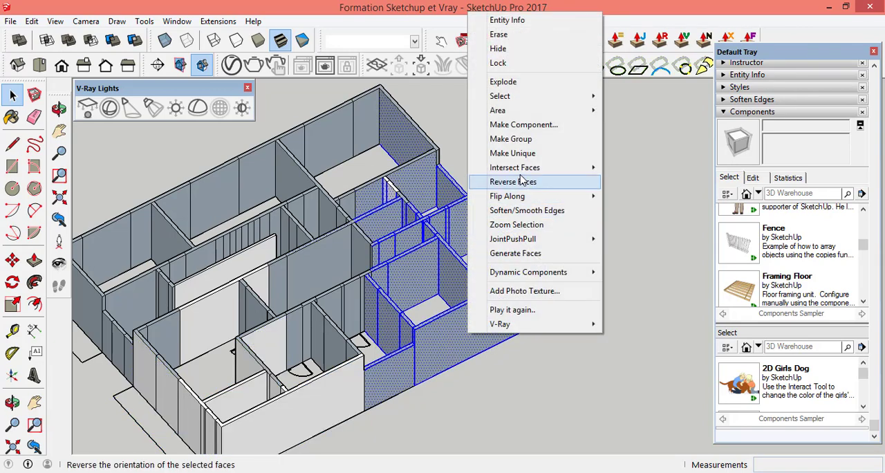
pyautogui.moveTo(518, 172)
pyautogui.click(529, 181)
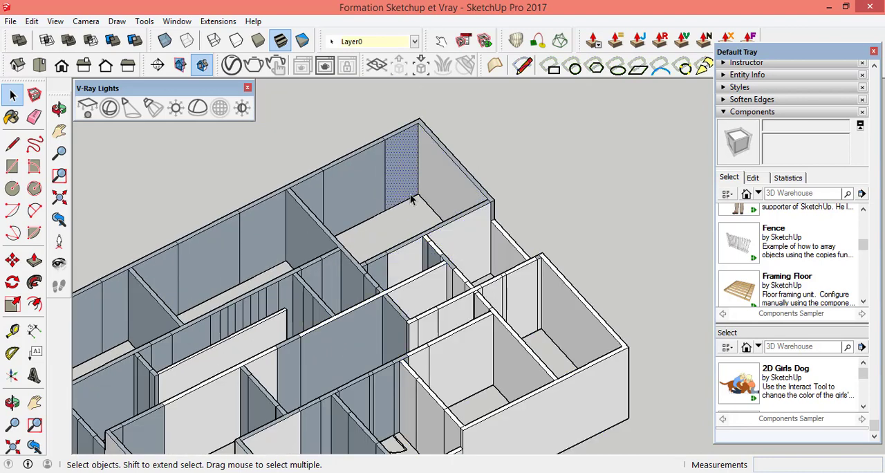
# Step: Reverse the three grey inner wall panels along the long outer wall of the far corner room
pyautogui.rightClick(391, 174)
pyautogui.click(429, 304)
pyautogui.rightClick(359, 184)
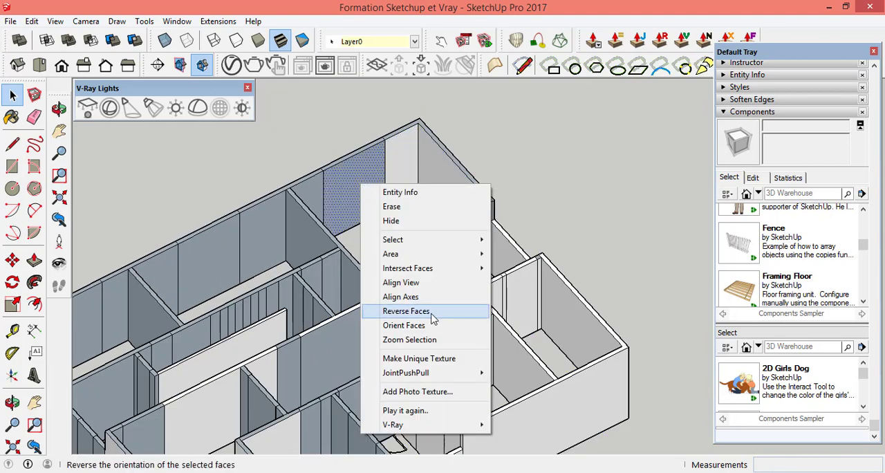
pyautogui.click(415, 313)
pyautogui.rightClick(314, 187)
pyautogui.click(371, 317)
# Step: Select the walls around the corner room near the staircase plus the rest of the long outer wall, and reverse their faces
pyautogui.scroll(-5, 542, 284)
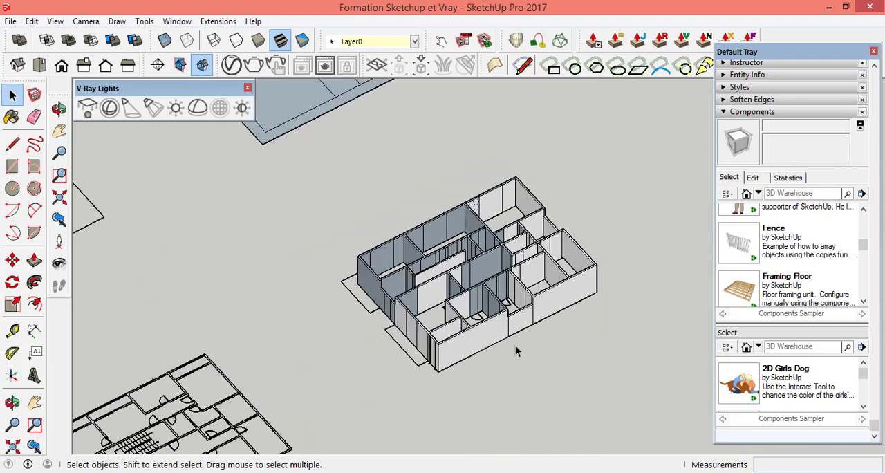
pyautogui.click(59, 108)
pyautogui.moveTo(387, 327); pyautogui.dragTo(488, 354)
pyautogui.scroll(3, 442, 383)
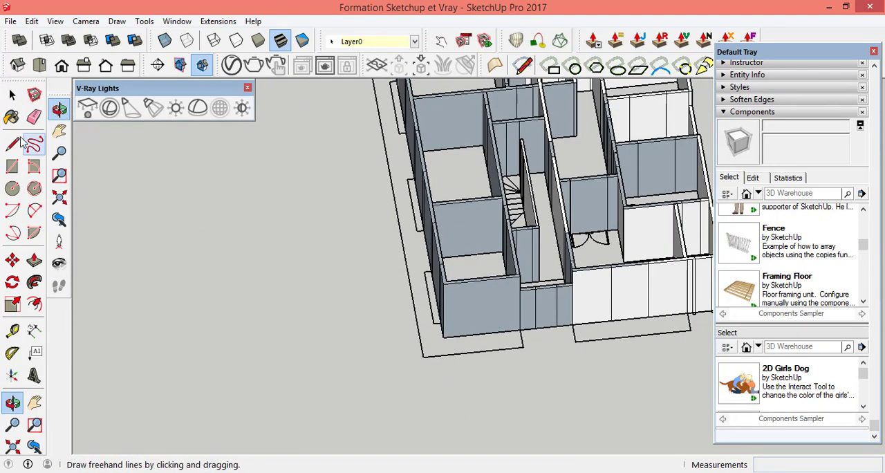
pyautogui.click(13, 96)
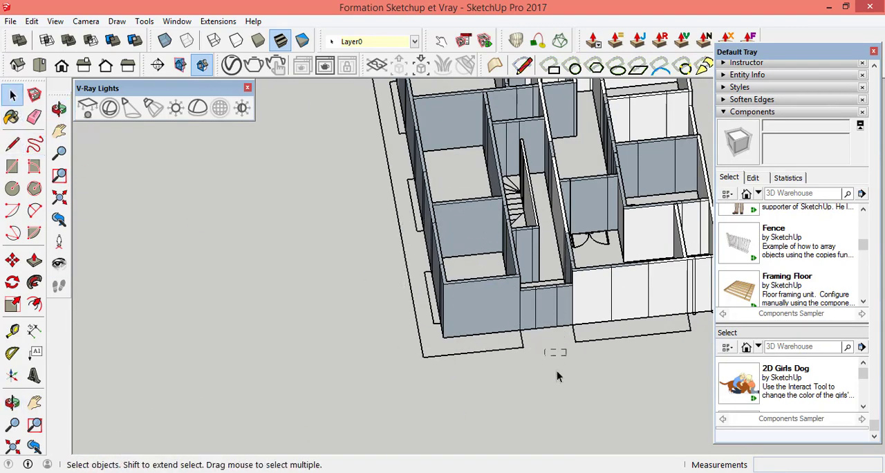
pyautogui.moveTo(401, 242); pyautogui.dragTo(400, 240)
pyautogui.scroll(3, 423, 196)
pyautogui.scroll(-2, 414, 197)
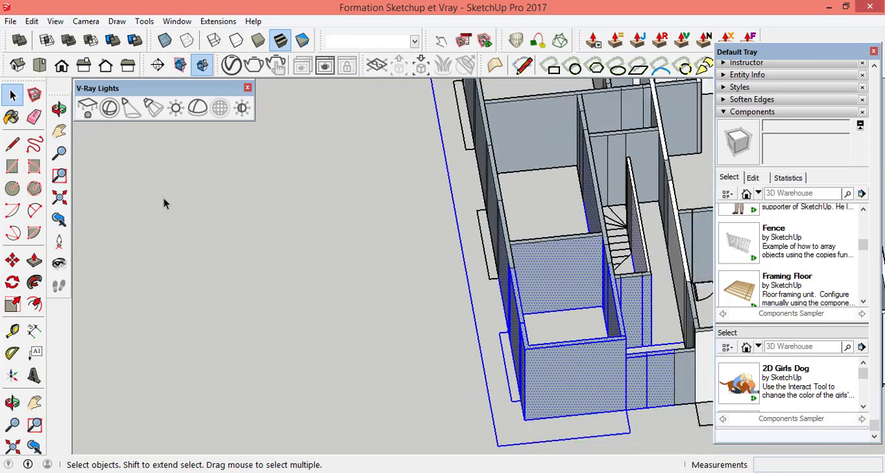
pyautogui.click(58, 108)
pyautogui.moveTo(365, 270); pyautogui.dragTo(546, 242)
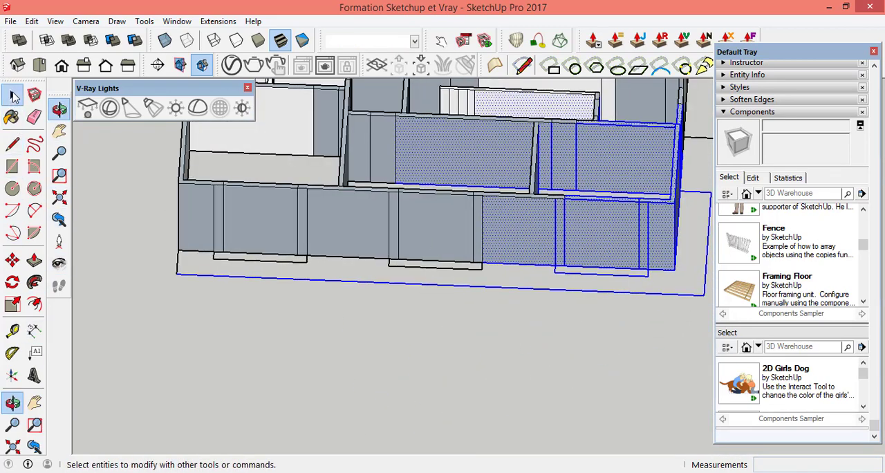
pyautogui.click(12, 95)
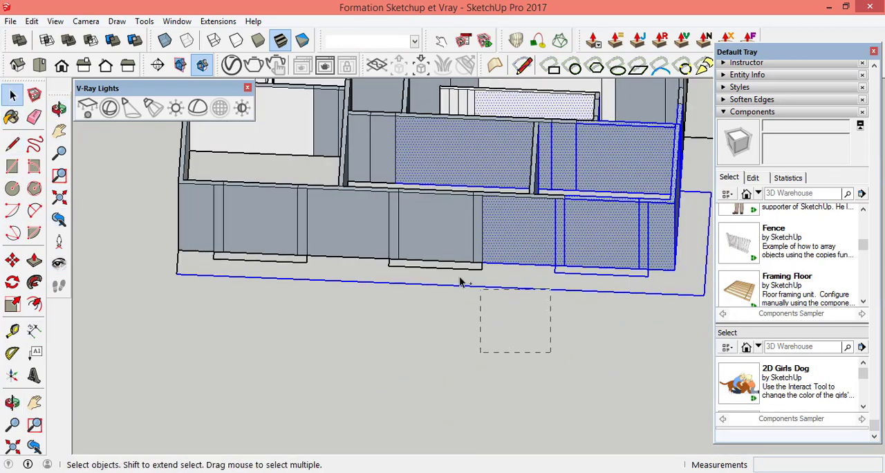
pyautogui.keyDown('ctrl'); pyautogui.moveTo(459, 282); pyautogui.dragTo(170, 202); pyautogui.keyUp('ctrl')
pyautogui.rightClick(434, 234)
pyautogui.moveTo(520, 301)
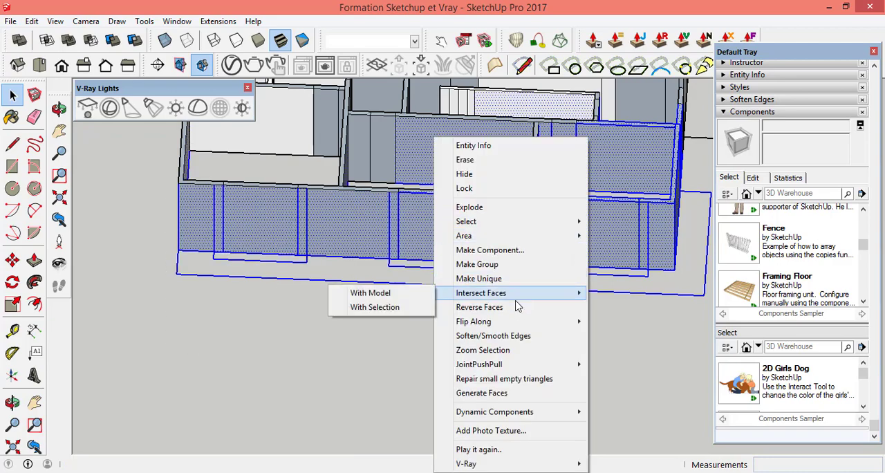
pyautogui.moveTo(524, 327)
pyautogui.click(492, 310)
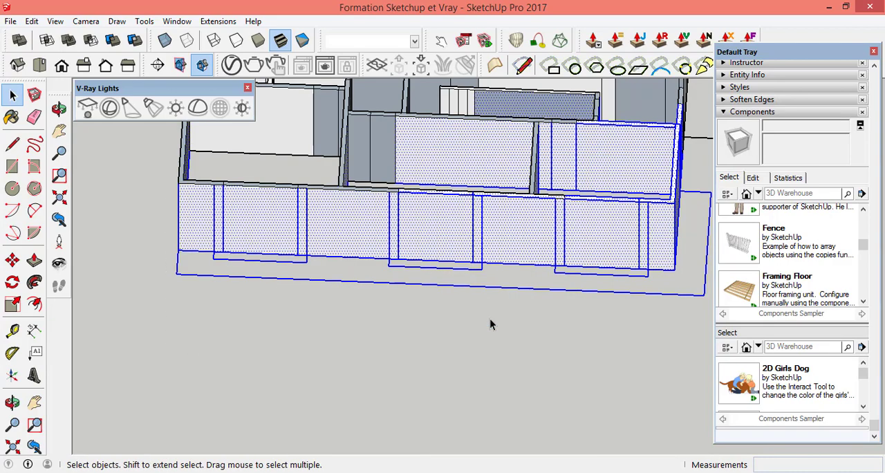
# Step: Reverse the top face of the partition between the rooms along the long outer wall and the middle room's two grey wall panels
pyautogui.keyDown('shift'); pyautogui.moveTo(534, 161); pyautogui.dragTo(538, 267, button='middle'); pyautogui.keyUp('shift')
pyautogui.scroll(5, 537, 267)
pyautogui.click(537, 288)
pyautogui.rightClick(537, 292)
pyautogui.click(580, 178)
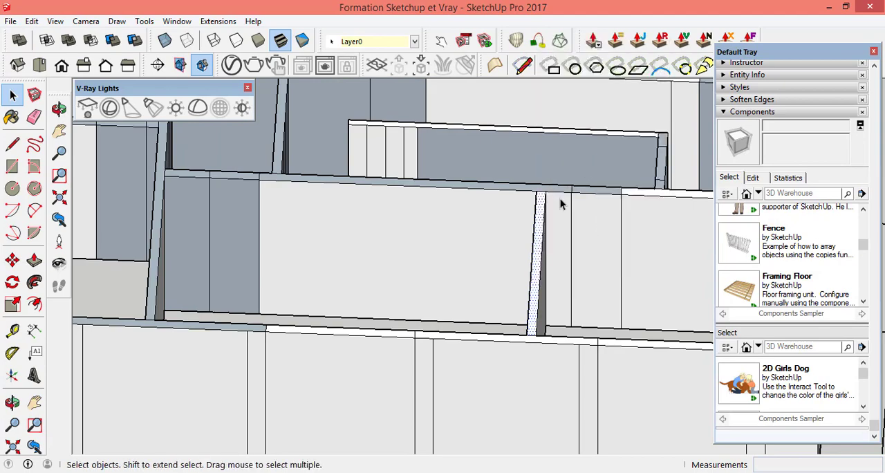
pyautogui.click(233, 215)
pyautogui.rightClick(233, 215)
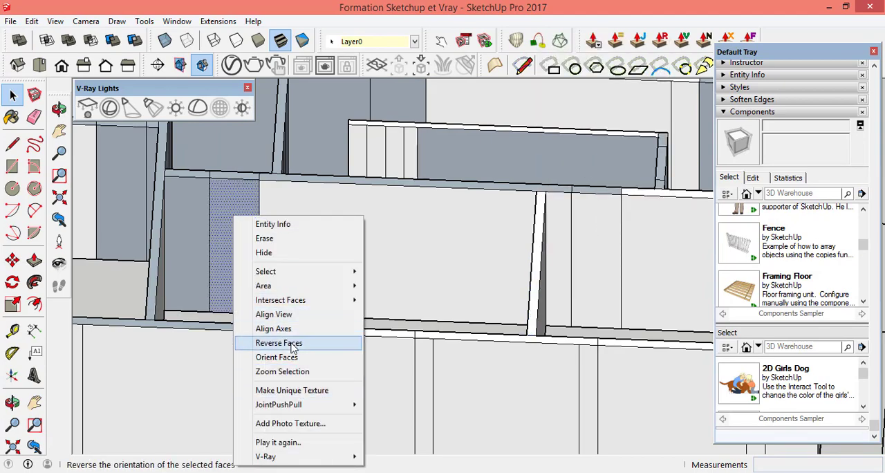
pyautogui.click(293, 343)
pyautogui.rightClick(191, 237)
pyautogui.click(250, 350)
# Step: Reverse the grey outer end wall of the corner room and the narrow grey panel inside that room
pyautogui.scroll(-7, 463, 247)
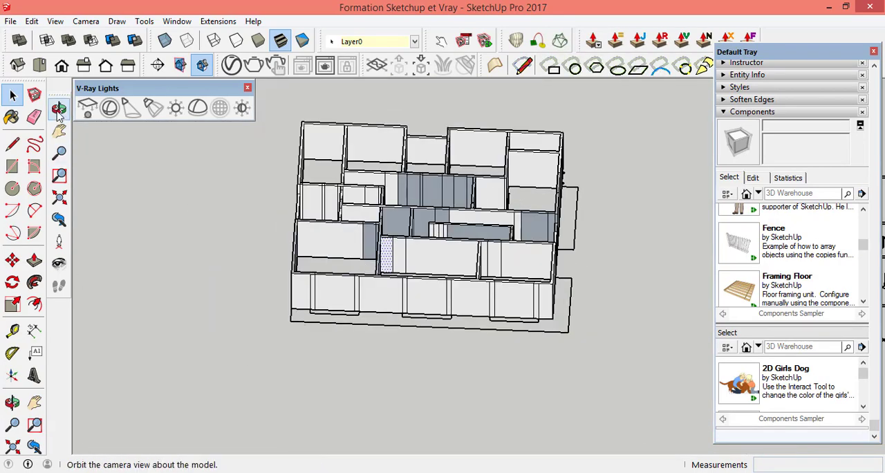
pyautogui.click(59, 109)
pyautogui.moveTo(353, 297); pyautogui.dragTo(509, 327)
pyautogui.scroll(3, 501, 330)
pyautogui.press('space')
pyautogui.rightClick(419, 349)
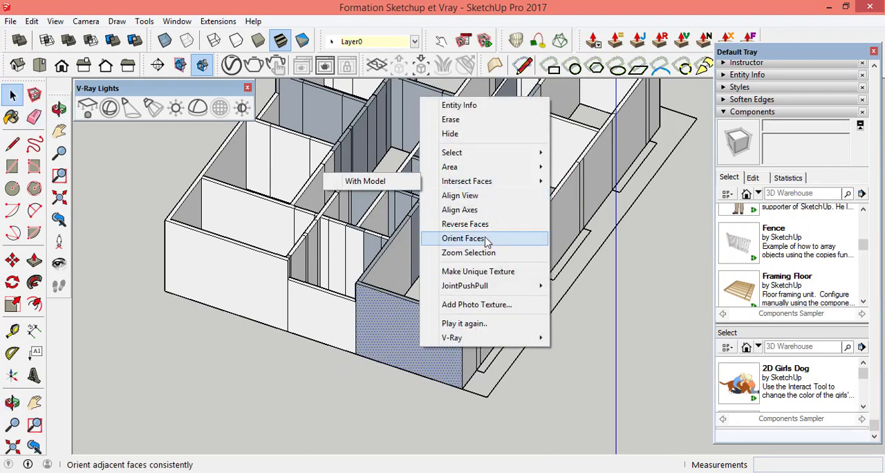
pyautogui.click(458, 292)
pyautogui.scroll(5, 474, 194)
pyautogui.rightClick(474, 194)
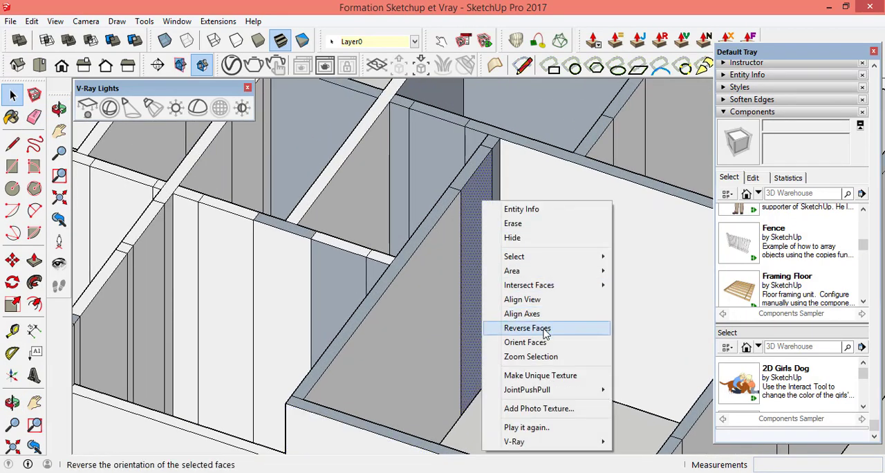
pyautogui.click(518, 328)
# Step: Reverse the grey back wall of the small inner room and the three grey wall panels of the adjoining small room
pyautogui.scroll(-5, 511, 346)
pyautogui.scroll(5, 550, 259)
pyautogui.scroll(-3, 550, 259)
pyautogui.rightClick(476, 163)
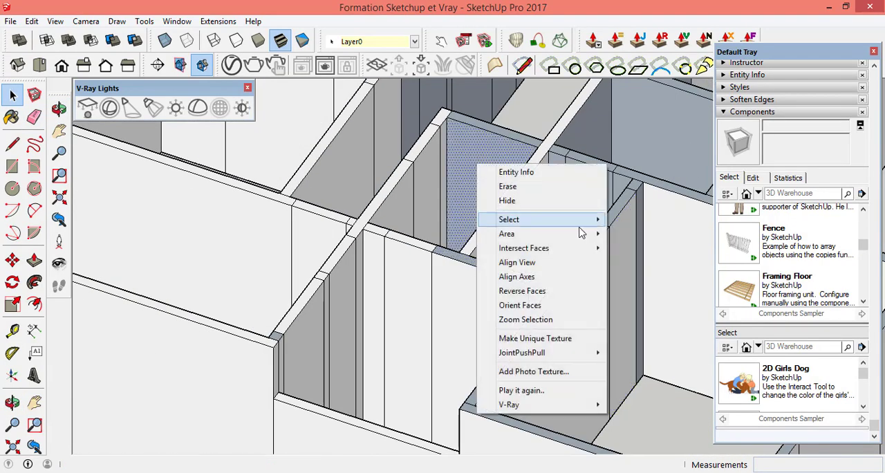
pyautogui.click(532, 291)
pyautogui.rightClick(591, 199)
pyautogui.click(635, 325)
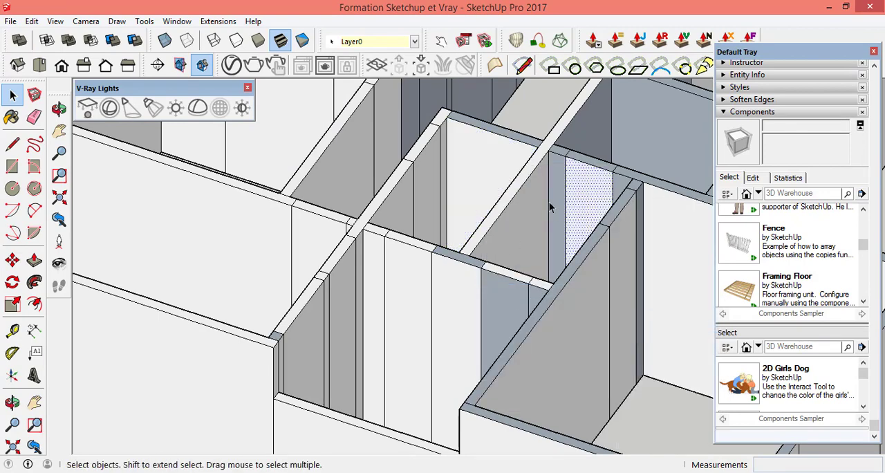
pyautogui.rightClick(548, 201)
pyautogui.click(617, 326)
pyautogui.scroll(5, 622, 208)
pyautogui.rightClick(624, 188)
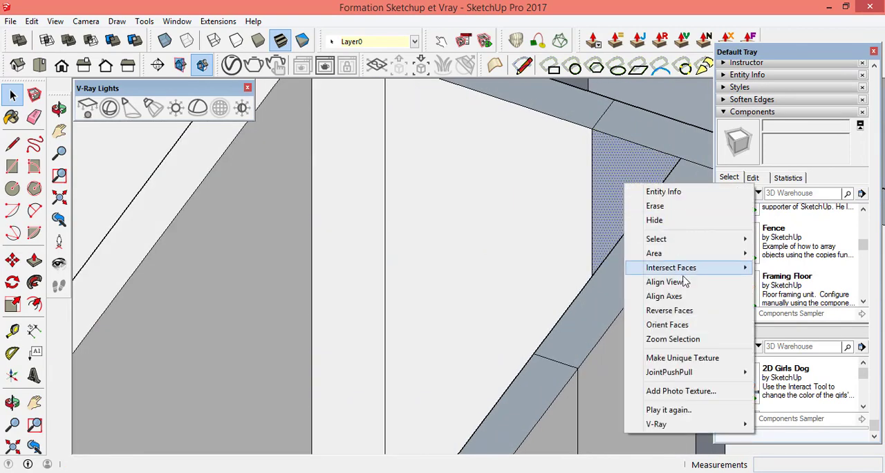
pyautogui.click(671, 279)
# Step: Reverse the large grey wall face behind the two small inner rooms
pyautogui.scroll(-3, 596, 284)
pyautogui.scroll(-3, 596, 284)
pyautogui.rightClick(578, 222)
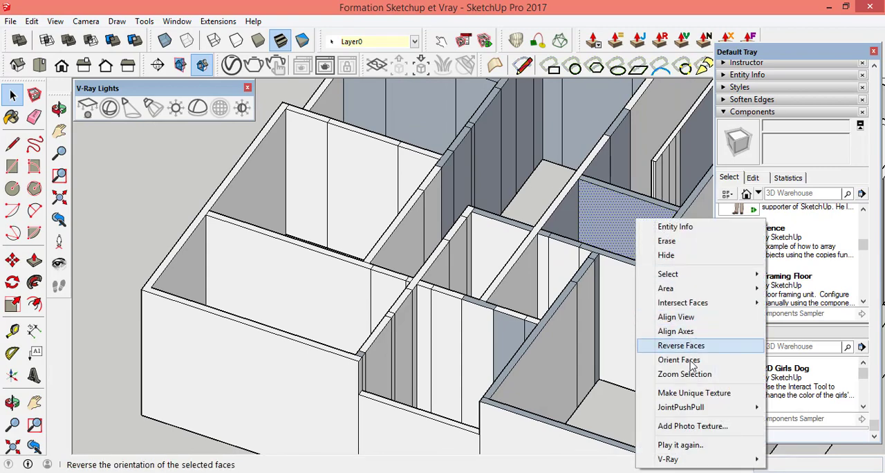
pyautogui.click(674, 343)
pyautogui.scroll(-3, 618, 244)
pyautogui.scroll(5, 618, 243)
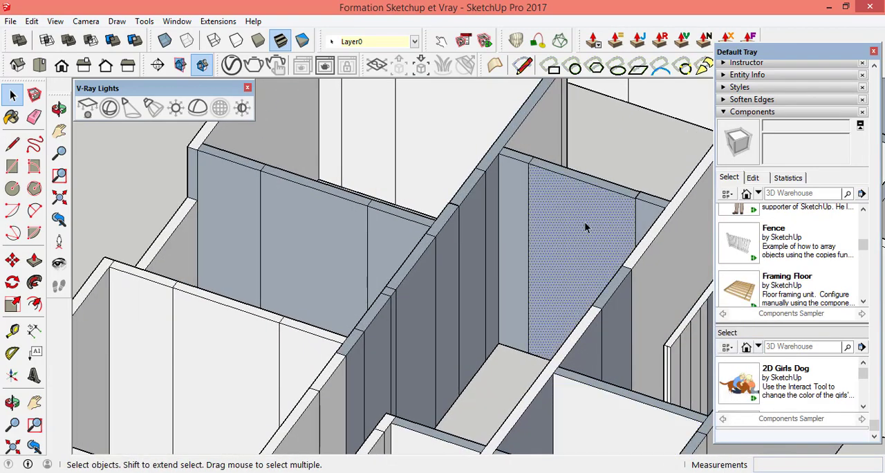
# Step: Add the grey panels along the narrow room's long side wall to the selected back wall panel
pyautogui.keyDown('shift'); pyautogui.click(474, 249); pyautogui.keyUp('shift')
pyautogui.keyDown('shift'); pyautogui.click(447, 280); pyautogui.keyUp('shift')
pyautogui.keyDown('shift'); pyautogui.click(402, 316); pyautogui.keyUp('shift')
pyautogui.scroll(5, 387, 326)
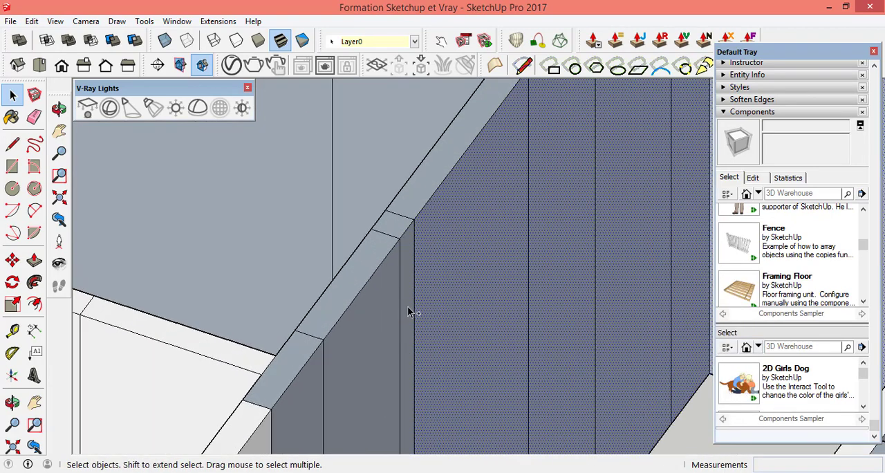
pyautogui.keyDown('shift'); pyautogui.click(409, 310); pyautogui.keyUp('shift')
pyautogui.keyDown('shift'); pyautogui.click(333, 361); pyautogui.keyUp('shift')
# Step: Add the grey top faces along the narrow room's long side wall to the face selection
pyautogui.keyDown('shift'); pyautogui.click(284, 367); pyautogui.keyUp('shift')
pyautogui.keyDown('shift'); pyautogui.click(335, 302); pyautogui.keyUp('shift')
pyautogui.keyDown('shift'); pyautogui.click(396, 226); pyautogui.keyUp('shift')
pyautogui.keyDown('shift'); pyautogui.click(459, 141); pyautogui.keyUp('shift')
pyautogui.scroll(-4, 465, 147)
pyautogui.scroll(2, 470, 142)
pyautogui.keyDown('shift'); pyautogui.click(448, 186); pyautogui.keyUp('shift')
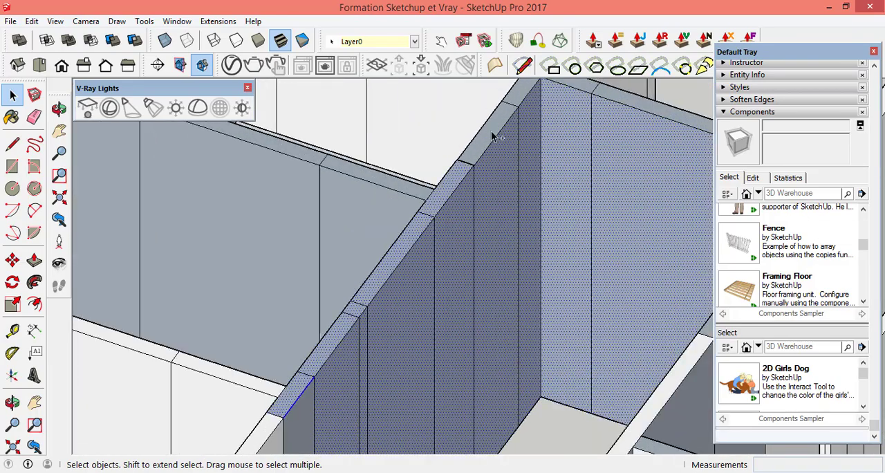
pyautogui.keyDown('shift'); pyautogui.click(491, 135); pyautogui.keyUp('shift')
pyautogui.keyDown('shift'); pyautogui.click(515, 131); pyautogui.keyUp('shift')
# Step: Add the adjoining room's grey wall panels and their grey top faces to the selection
pyautogui.keyDown('shift'); pyautogui.click(331, 277); pyautogui.keyUp('shift')
pyautogui.keyDown('shift'); pyautogui.click(274, 262); pyautogui.keyUp('shift')
pyautogui.keyDown('shift'); pyautogui.click(279, 216); pyautogui.keyUp('shift')
pyautogui.keyDown('shift'); pyautogui.click(313, 229); pyautogui.keyUp('shift')
pyautogui.scroll(-4, 332, 239)
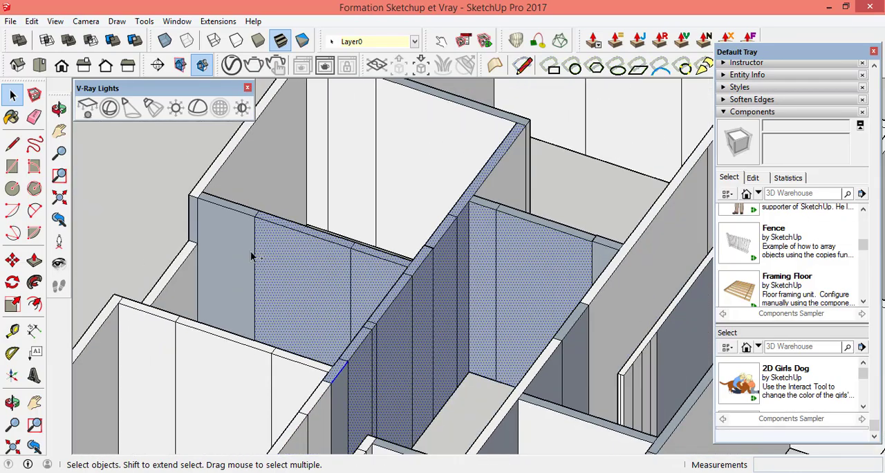
pyautogui.keyDown('shift'); pyautogui.click(249, 254); pyautogui.keyUp('shift')
# Step: Add the grey wall panels and top faces around the recessed corner of the far outer wall to the selection
pyautogui.scroll(-4, 302, 282)
pyautogui.scroll(5, 588, 190)
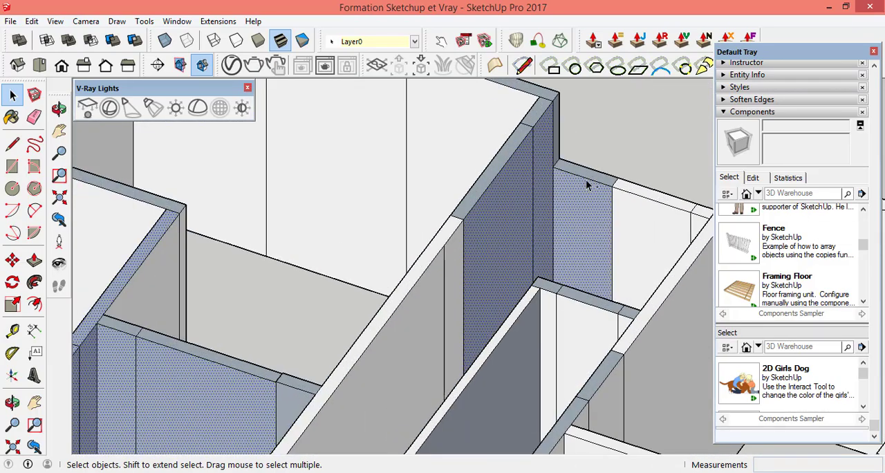
pyautogui.scroll(5, 567, 255)
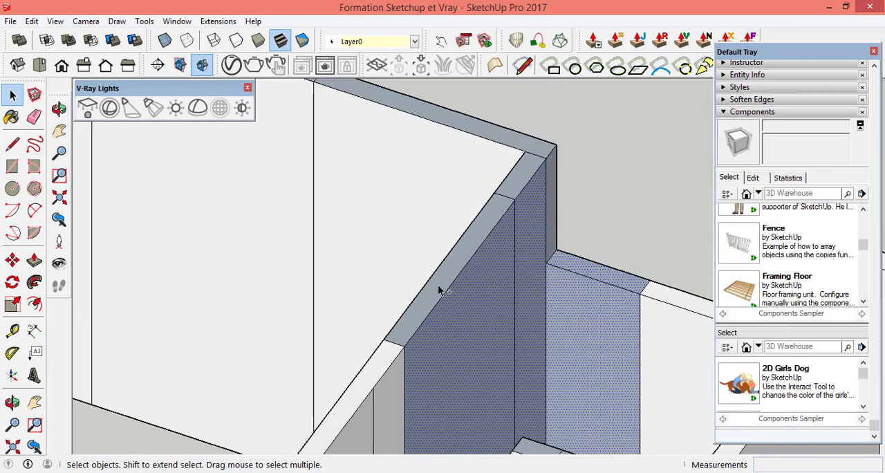
pyautogui.keyDown('shift'); pyautogui.click(437, 294); pyautogui.keyUp('shift')
pyautogui.scroll(4, 562, 188)
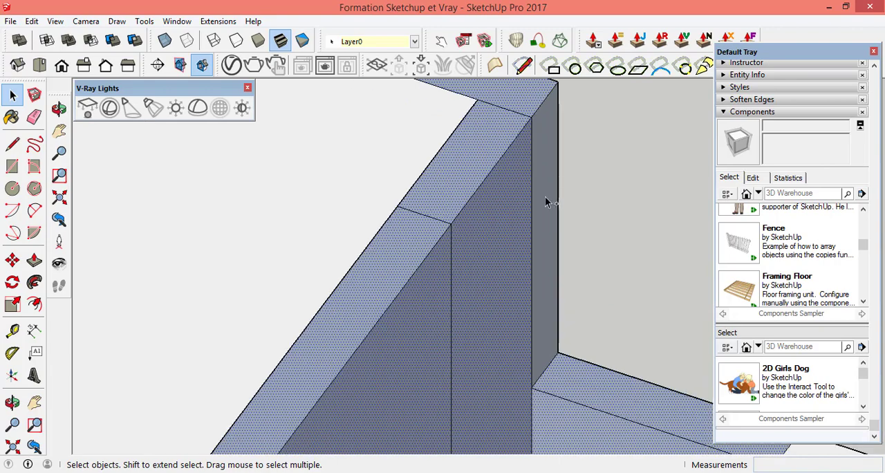
pyautogui.scroll(-8, 503, 266)
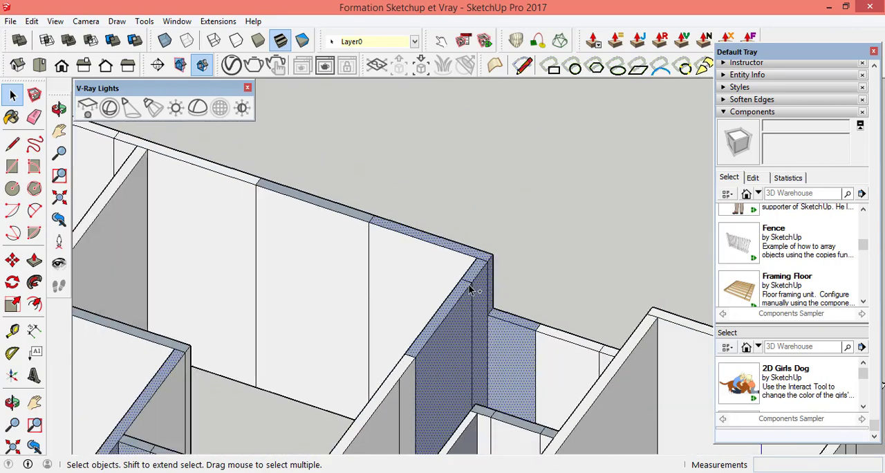
# Step: Add the remaining grey top segment of the far outer wall to the selection
pyautogui.scroll(5, 403, 254)
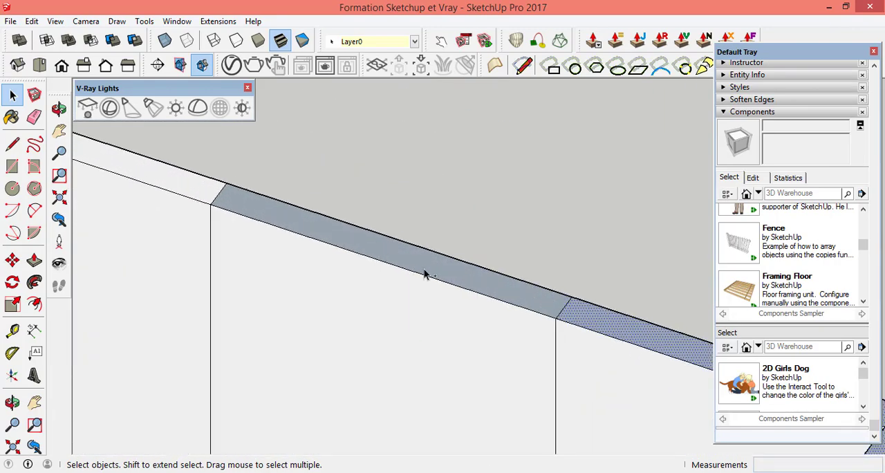
pyautogui.keyDown('shift'); pyautogui.click(448, 280); pyautogui.keyUp('shift')
pyautogui.scroll(-6, 453, 270)
pyautogui.scroll(6, 385, 332)
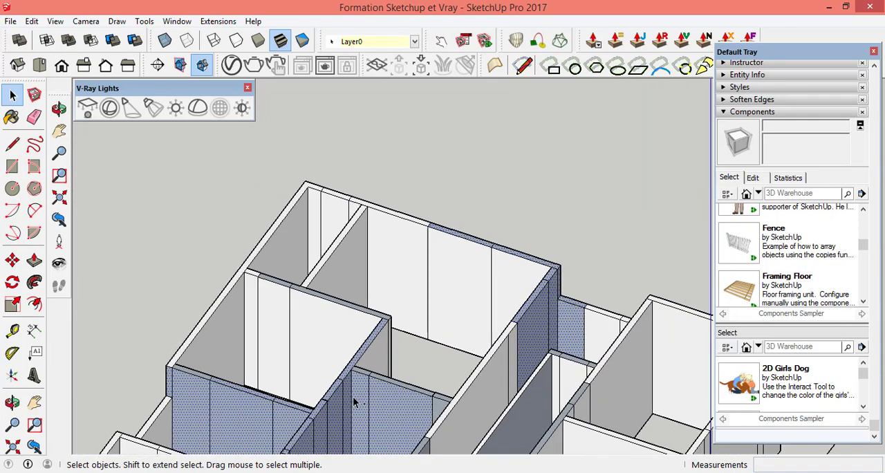
# Step: Add the small entrance room's grey wall panels and adjacent grey top faces to the selection, and reverse all selected faces
pyautogui.scroll(-6, 434, 251)
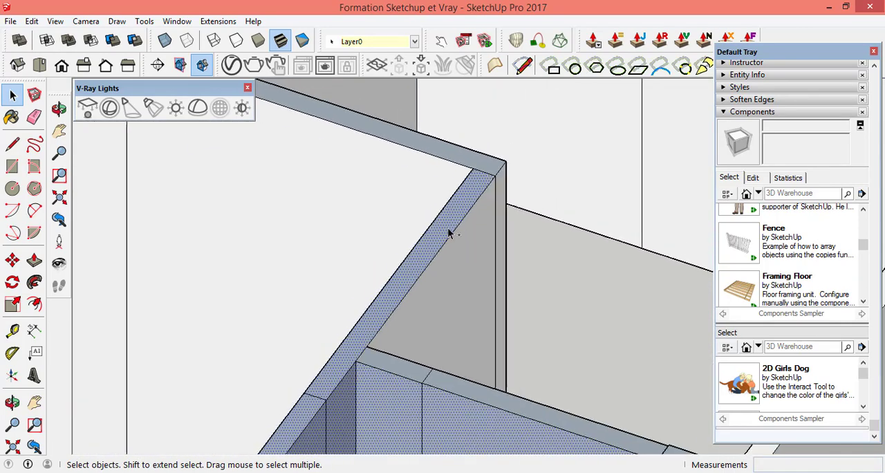
pyautogui.scroll(-3, 423, 277)
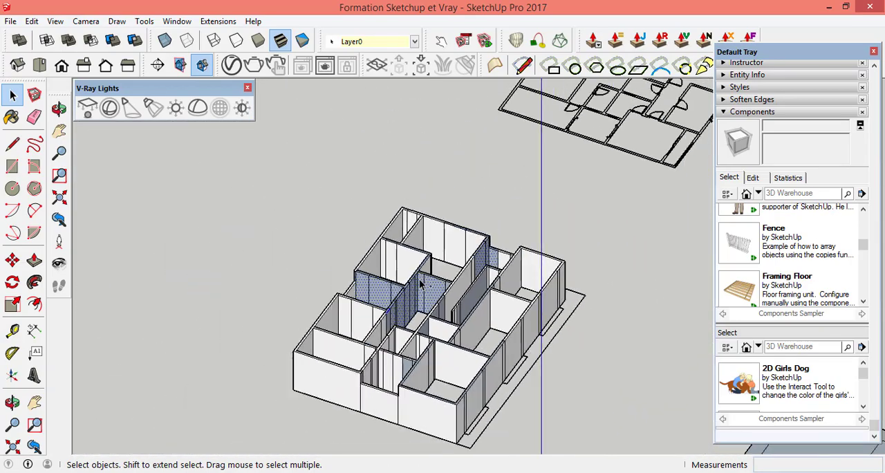
pyautogui.scroll(8, 406, 387)
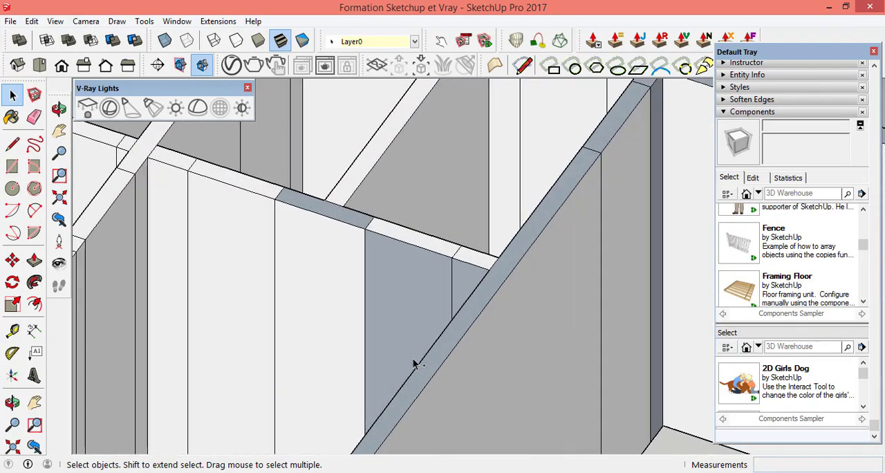
pyautogui.click(410, 303)
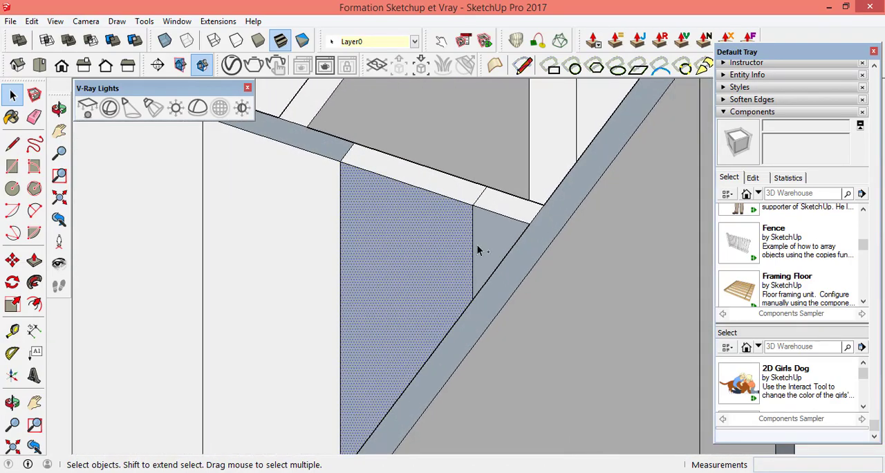
pyautogui.keyDown('shift'); pyautogui.click(493, 294); pyautogui.keyUp('shift')
pyautogui.scroll(-6, 446, 252)
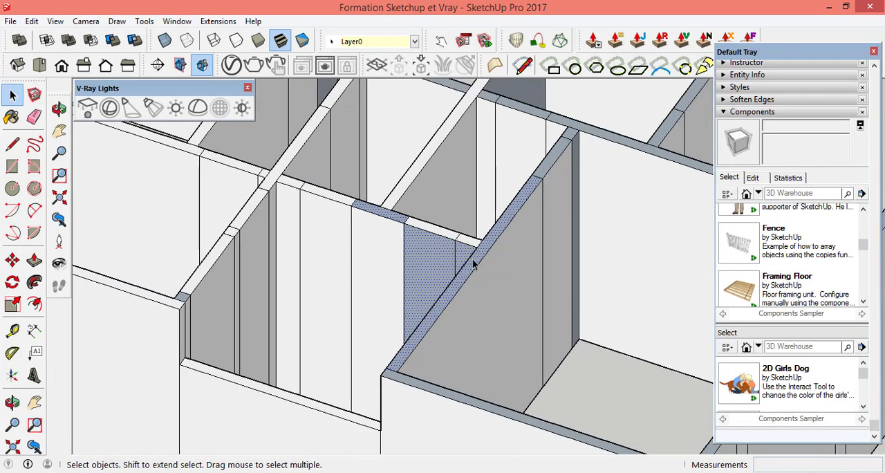
pyautogui.rightClick(475, 264)
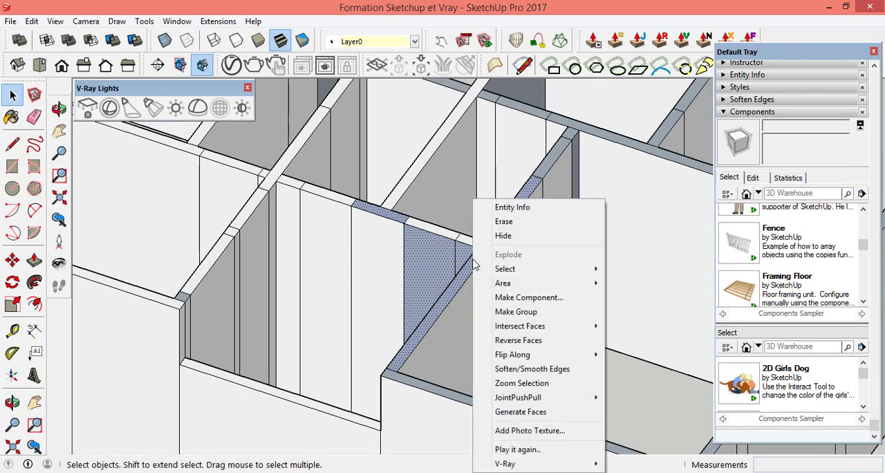
pyautogui.click(555, 341)
pyautogui.scroll(-4, 489, 371)
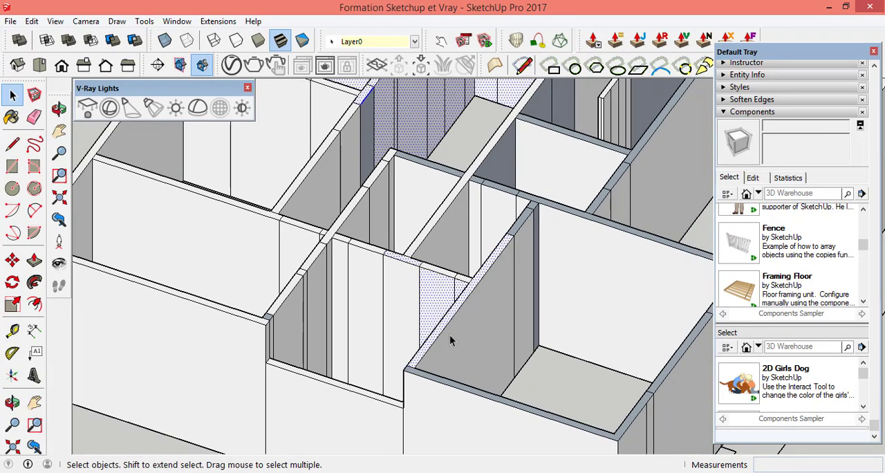
# Step: Select the long dark grey face of the thin partition between the central rooms
pyautogui.scroll(5, 595, 130)
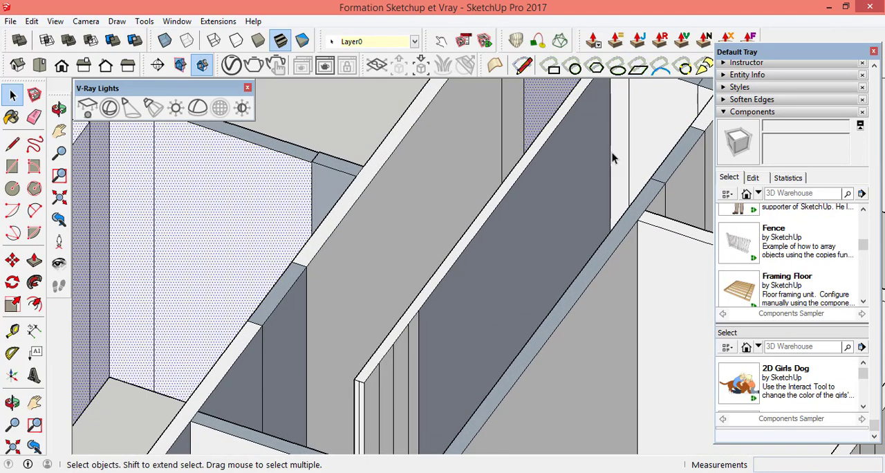
pyautogui.click(593, 155)
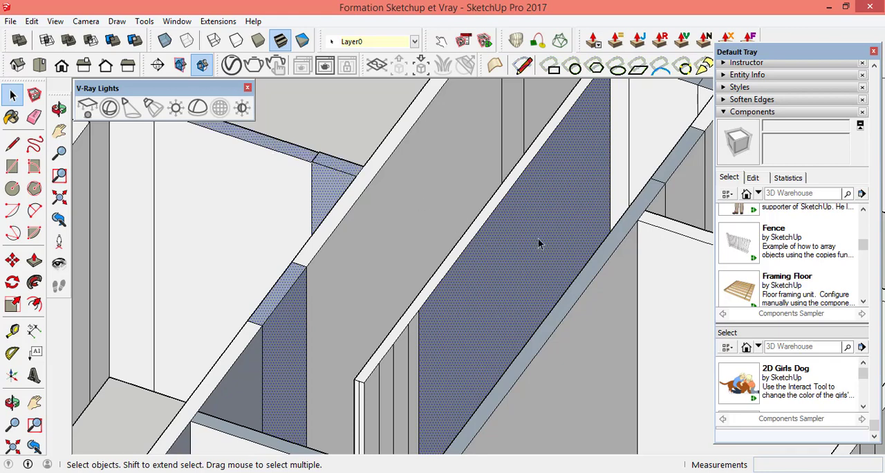
# Step: Reverse the selected partition faces, and reverse the long grey top face of the wall running parallel to the partition
pyautogui.rightClick(513, 234)
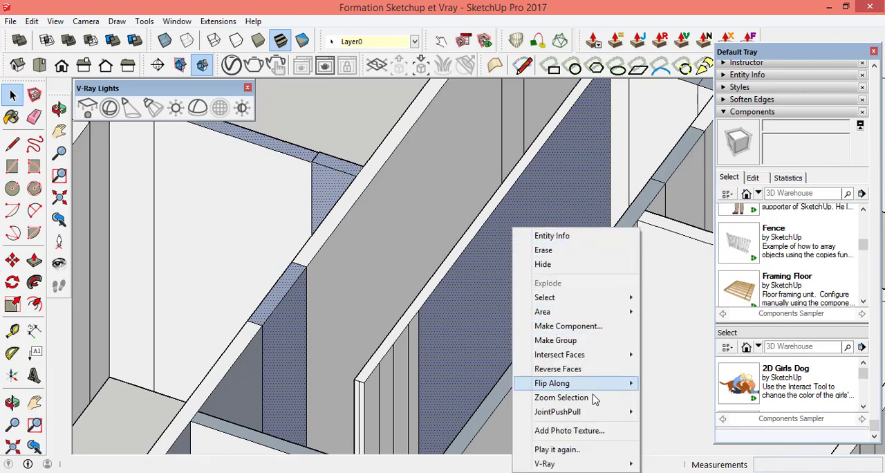
pyautogui.click(574, 368)
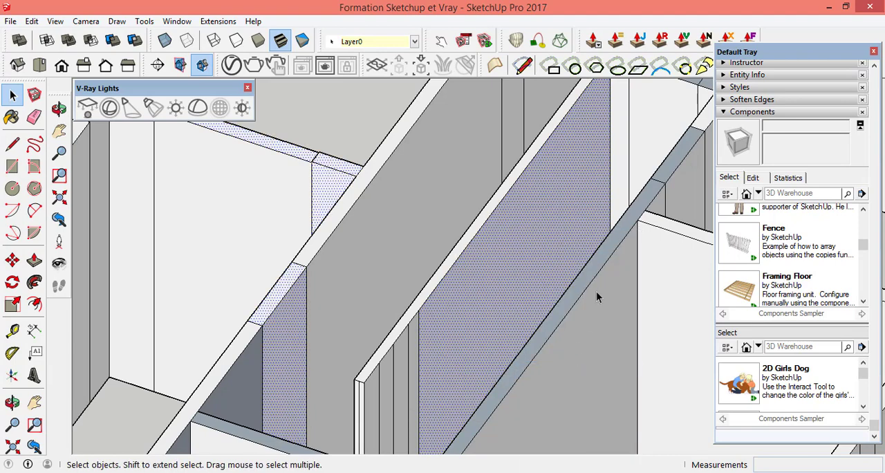
pyautogui.click(573, 300)
pyautogui.rightClick(572, 298)
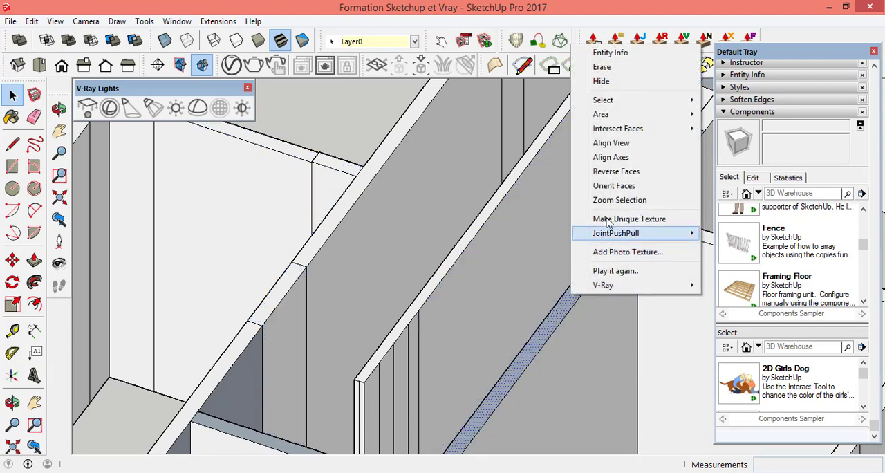
pyautogui.click(624, 177)
# Step: Reverse the next grey top segment of that long wall and the middle top segment of the short cross wall at the corridor's end
pyautogui.scroll(-3, 508, 258)
pyautogui.scroll(5, 665, 160)
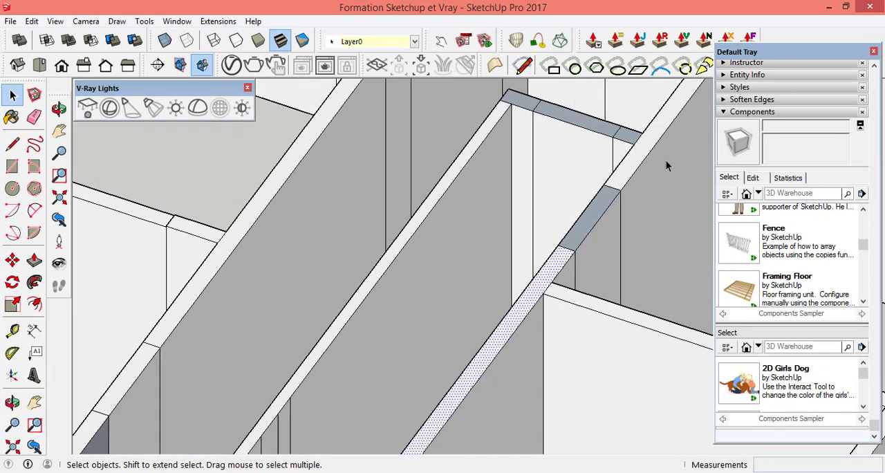
pyautogui.click(558, 253)
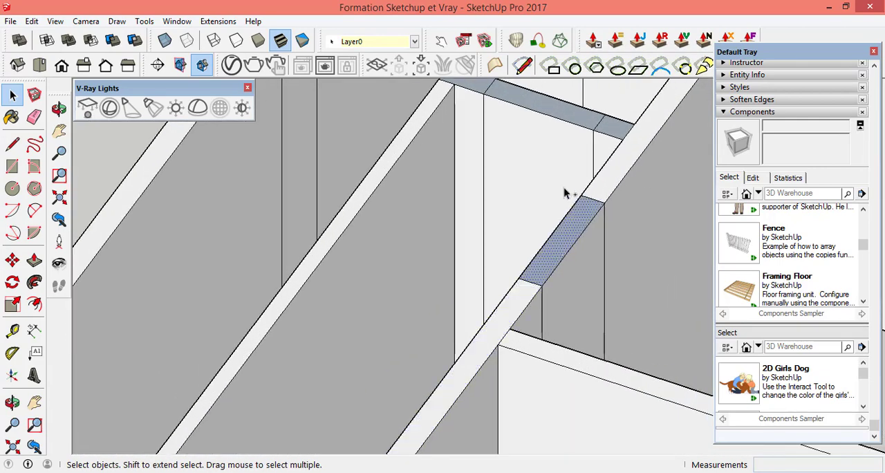
pyautogui.keyDown('shift'); pyautogui.click(584, 124); pyautogui.keyUp('shift')
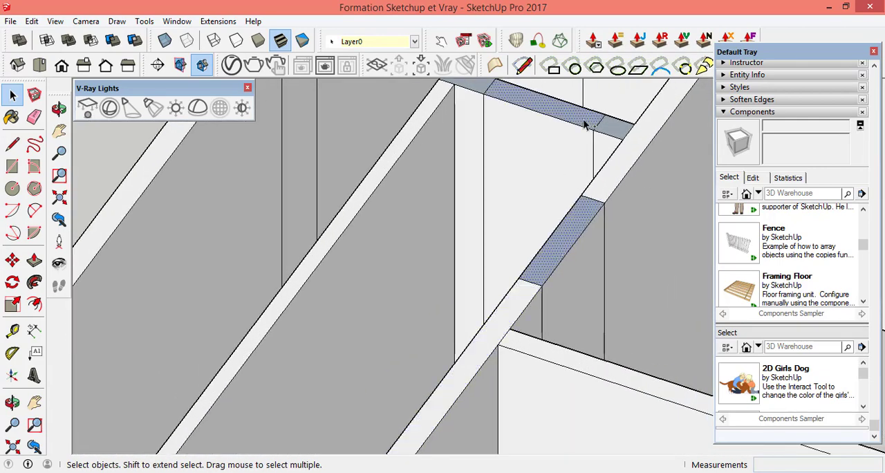
pyautogui.rightClick(570, 235)
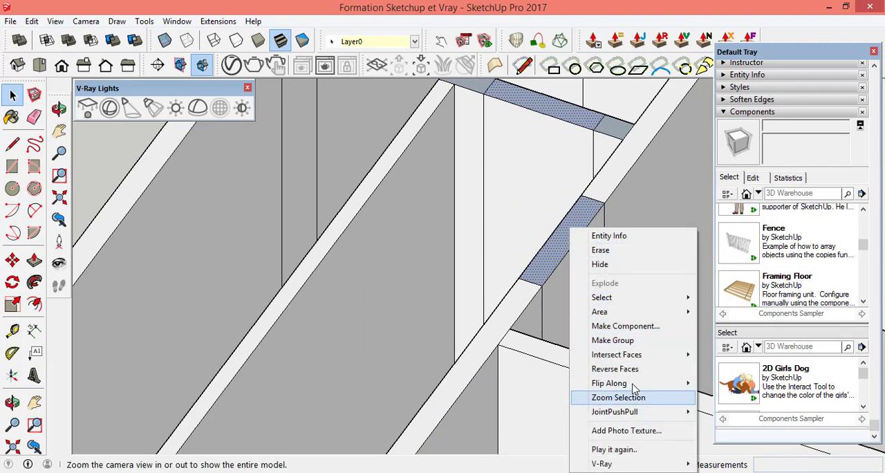
pyautogui.moveTo(632, 412)
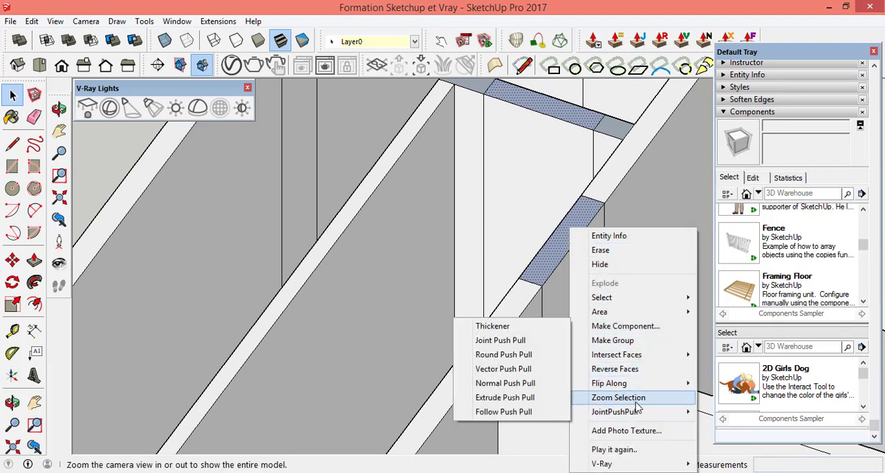
pyautogui.click(616, 370)
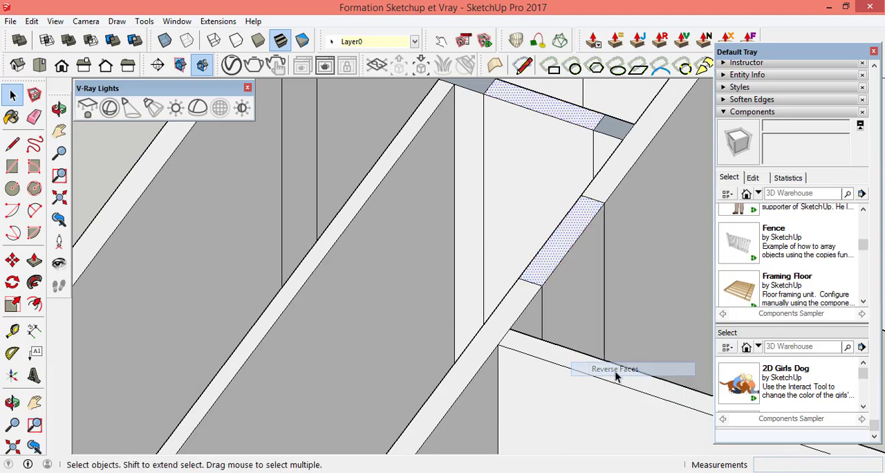
# Step: Reverse the two small grey top segments at both ends of the short cross wall
pyautogui.scroll(-5, 480, 310)
pyautogui.scroll(3, 535, 178)
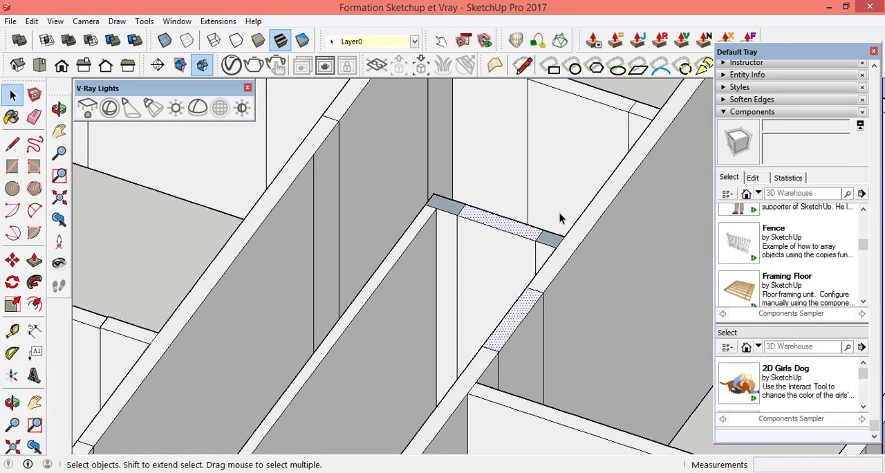
pyautogui.scroll(2, 559, 214)
pyautogui.rightClick(547, 259)
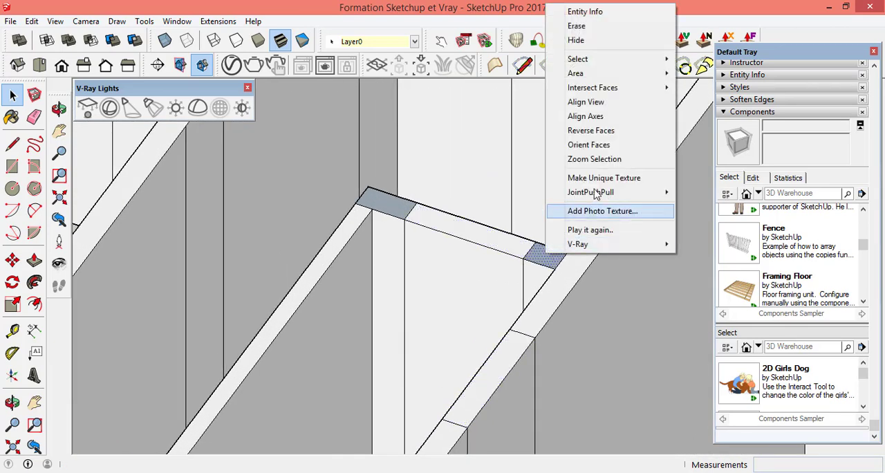
pyautogui.click(588, 135)
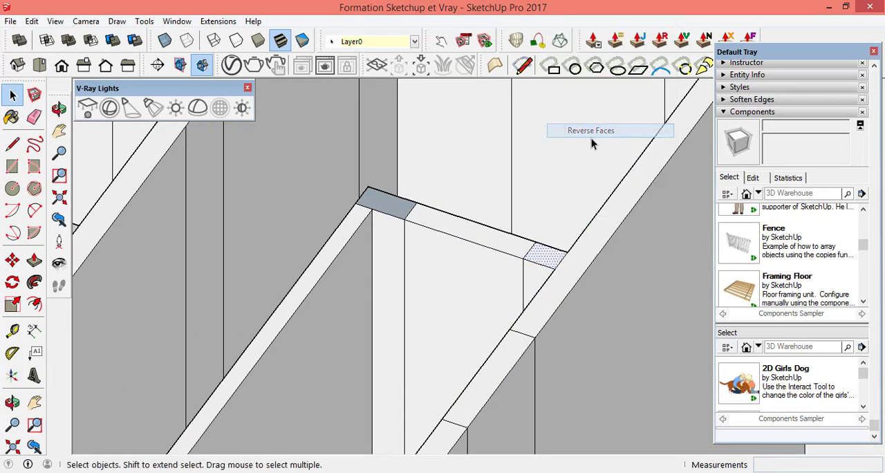
pyautogui.rightClick(401, 213)
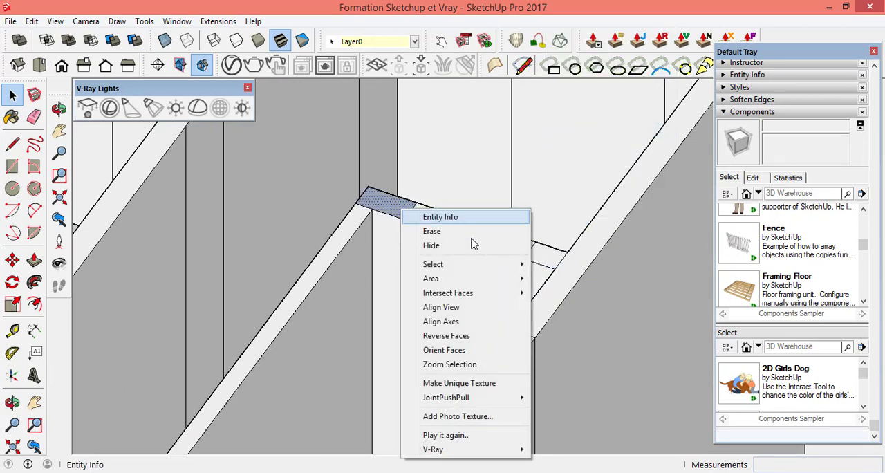
pyautogui.click(493, 343)
# Step: Reverse the narrow dark wall panel beside the small central rooms
pyautogui.scroll(-6, 420, 243)
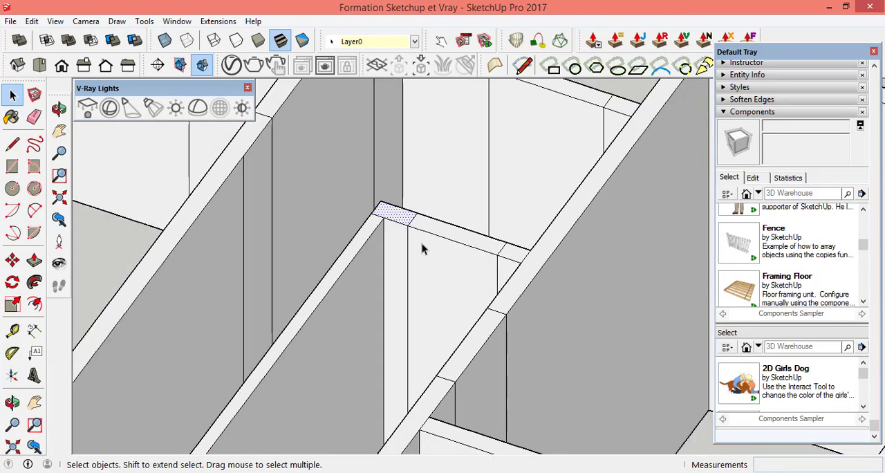
pyautogui.scroll(-3, 469, 223)
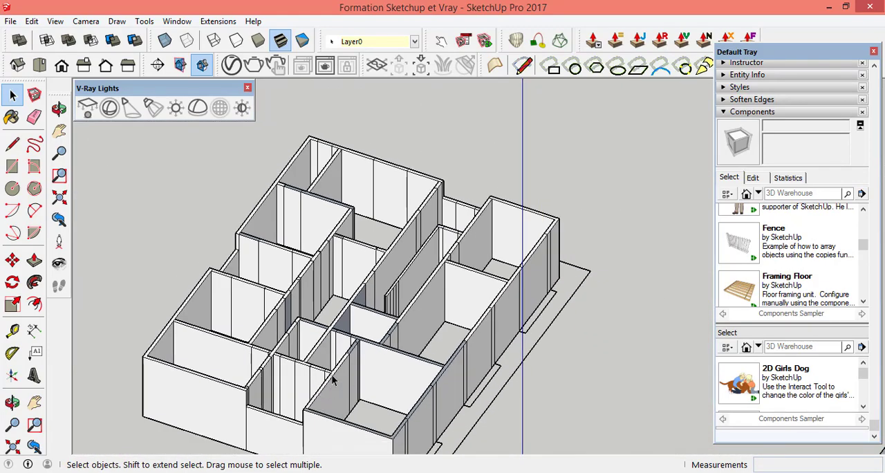
pyautogui.scroll(6, 331, 380)
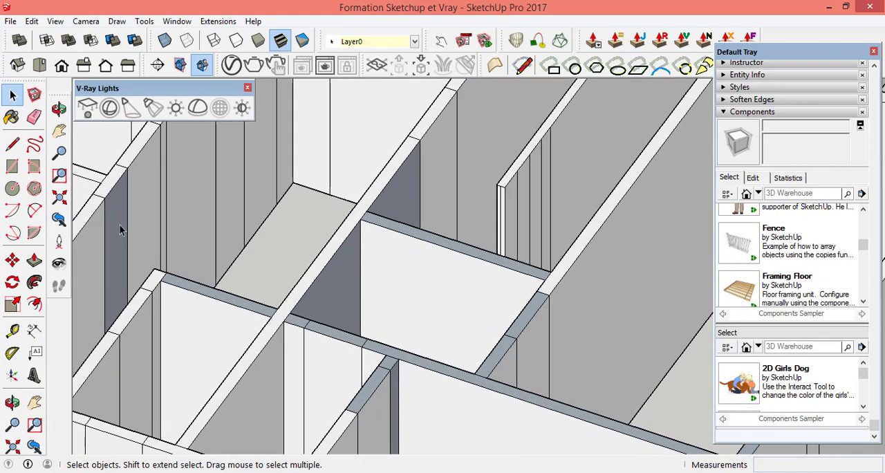
pyautogui.rightClick(121, 231)
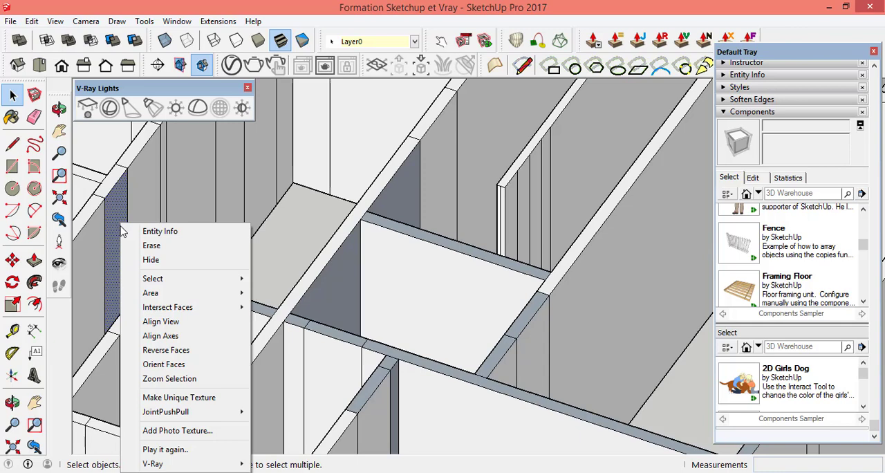
pyautogui.click(196, 352)
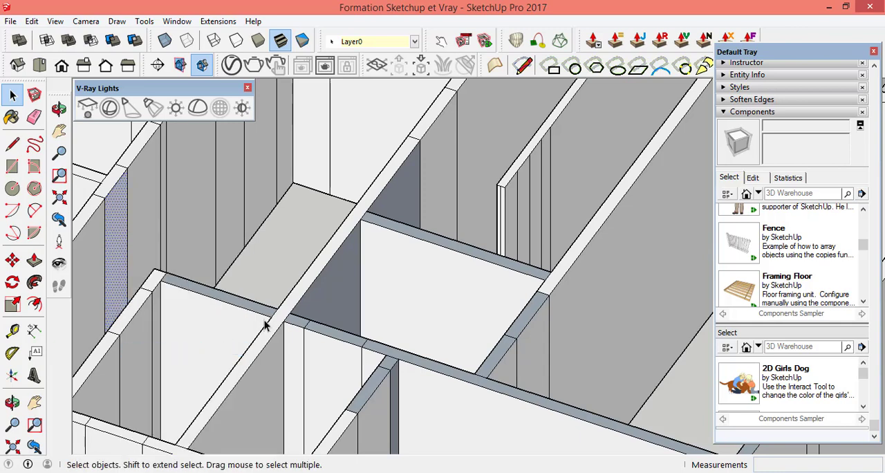
# Step: Reverse the grey top face of the cross wall between the small room and the adjacent open floor area
pyautogui.scroll(3, 262, 322)
pyautogui.scroll(2, 261, 321)
pyautogui.click(259, 306)
pyautogui.rightClick(258, 306)
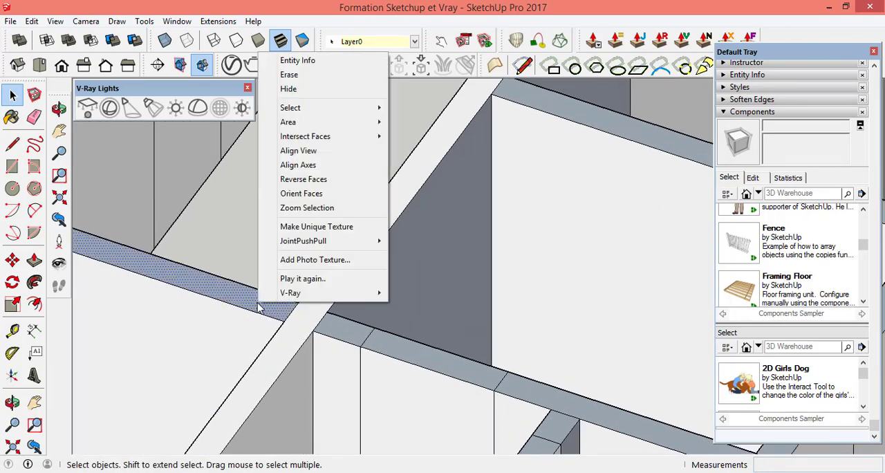
pyautogui.click(322, 181)
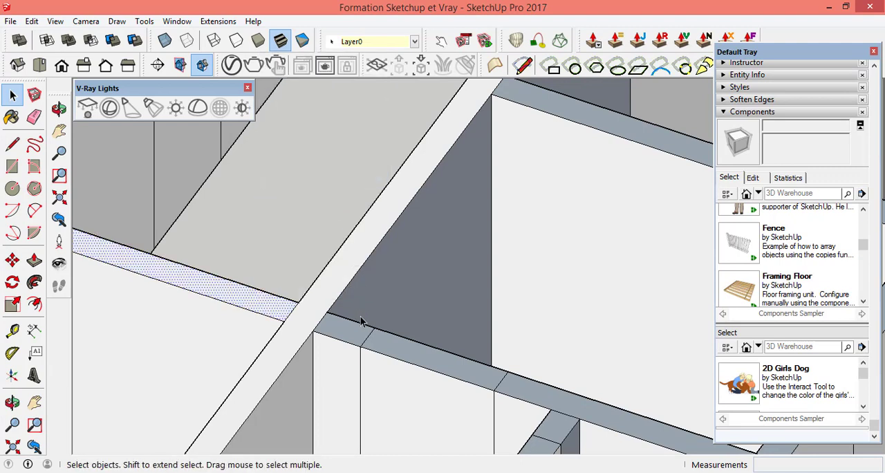
# Step: Reverse the grey tops of the small central room's two cross walls and adjoining wall stub, plus the dark side wall panels near them
pyautogui.click(358, 338)
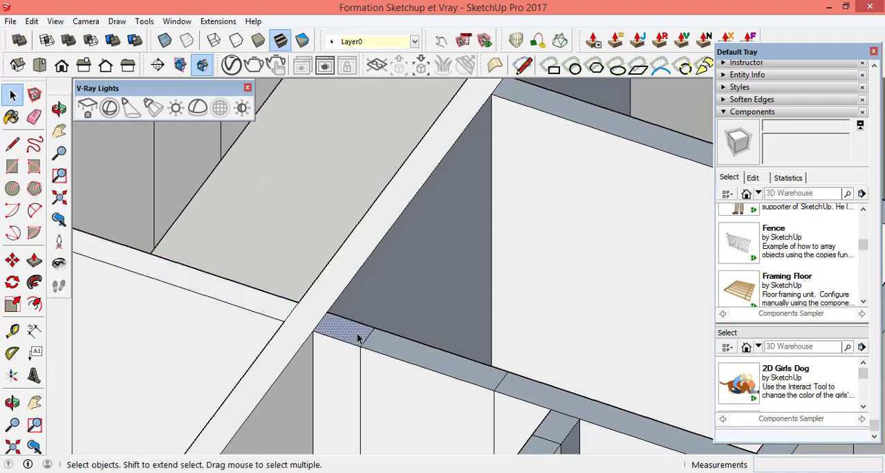
pyautogui.keyDown('shift'); pyautogui.click(426, 364); pyautogui.keyUp('shift')
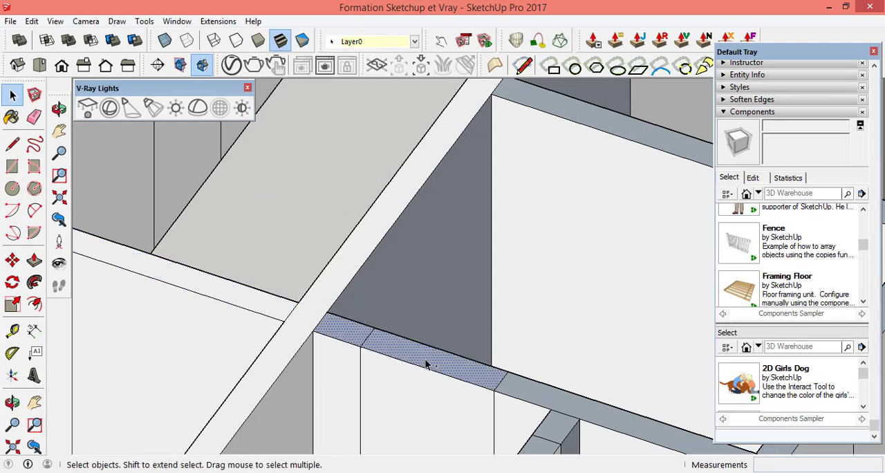
pyautogui.keyDown('shift'); pyautogui.click(539, 391); pyautogui.keyUp('shift')
pyautogui.scroll(-6, 385, 284)
pyautogui.scroll(2, 488, 339)
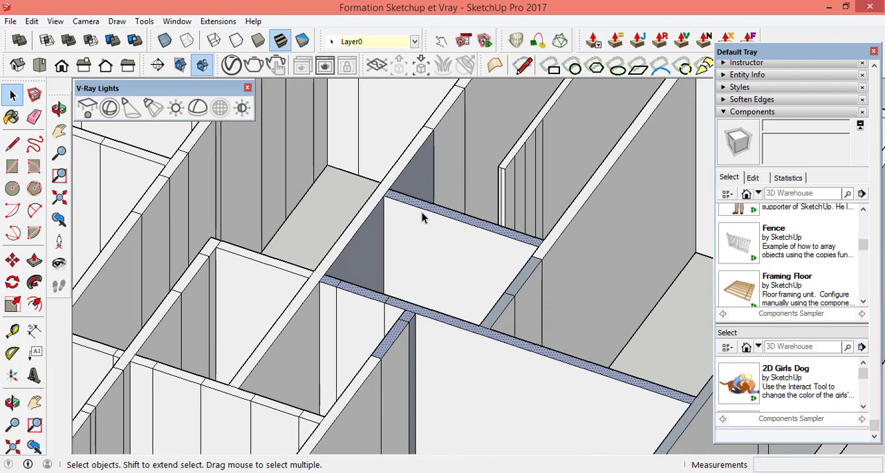
pyautogui.scroll(5, 415, 169)
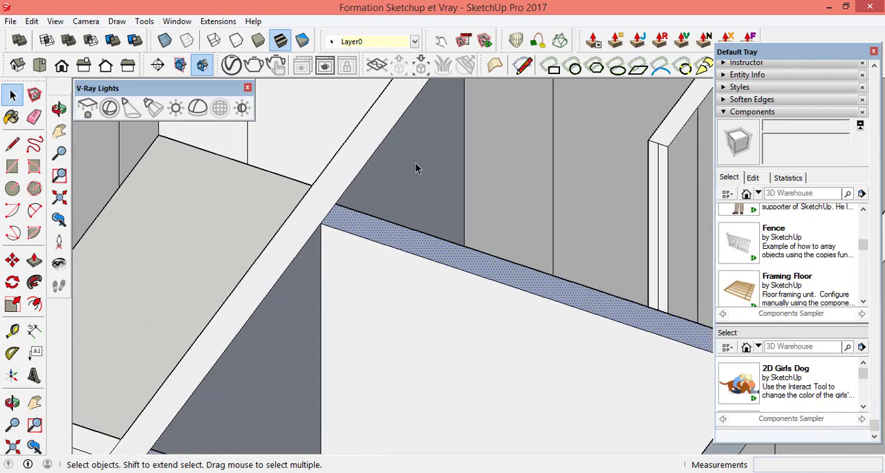
pyautogui.rightClick(281, 333)
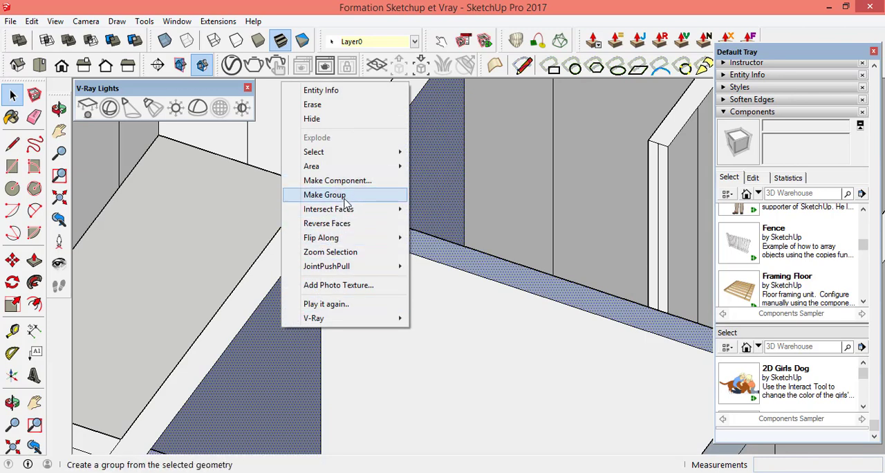
pyautogui.moveTo(342, 239)
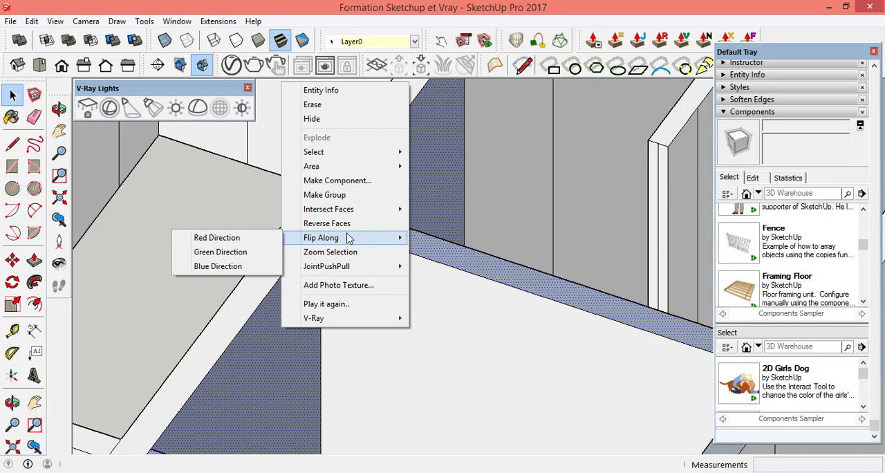
pyautogui.click(349, 224)
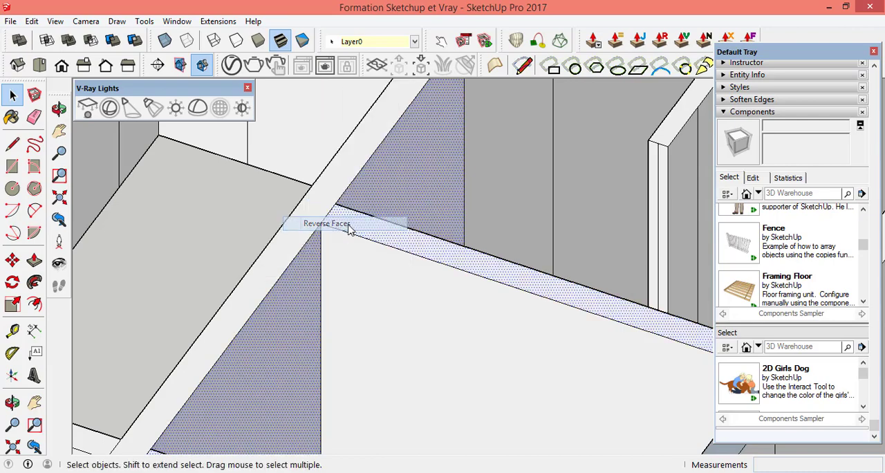
# Step: Reverse the two grey top segments of the small central room's remaining side wall
pyautogui.scroll(-5, 516, 224)
pyautogui.scroll(8, 599, 312)
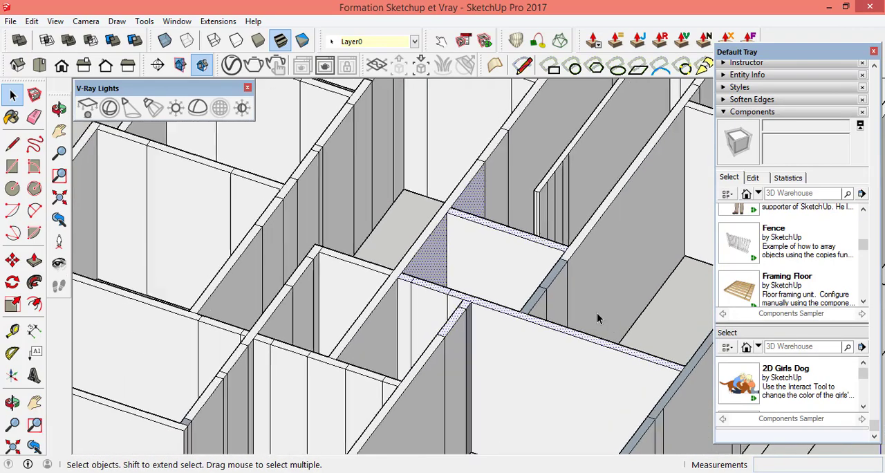
pyautogui.click(488, 226)
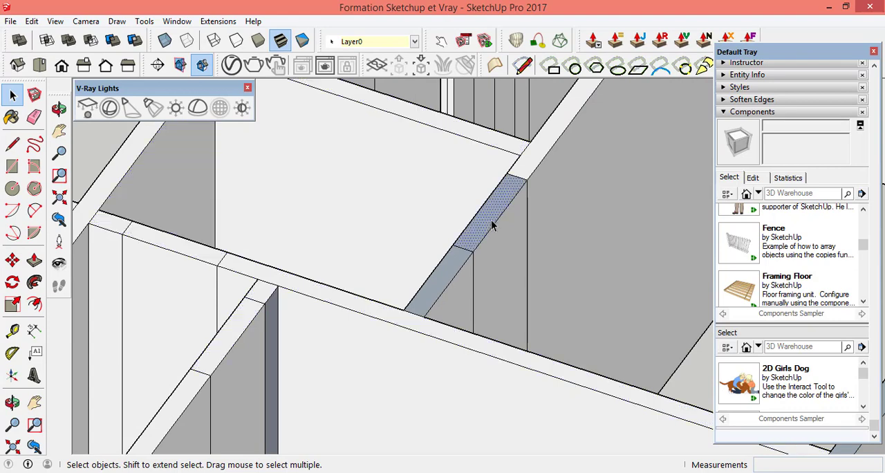
pyautogui.rightClick(444, 282)
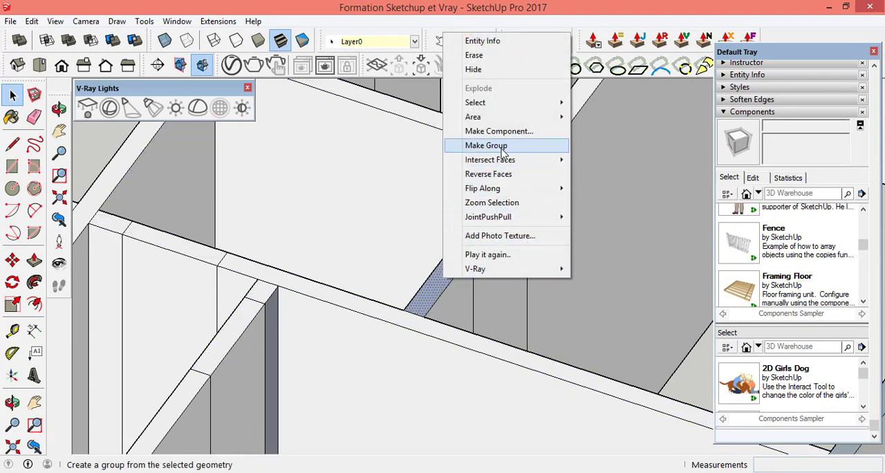
pyautogui.click(509, 173)
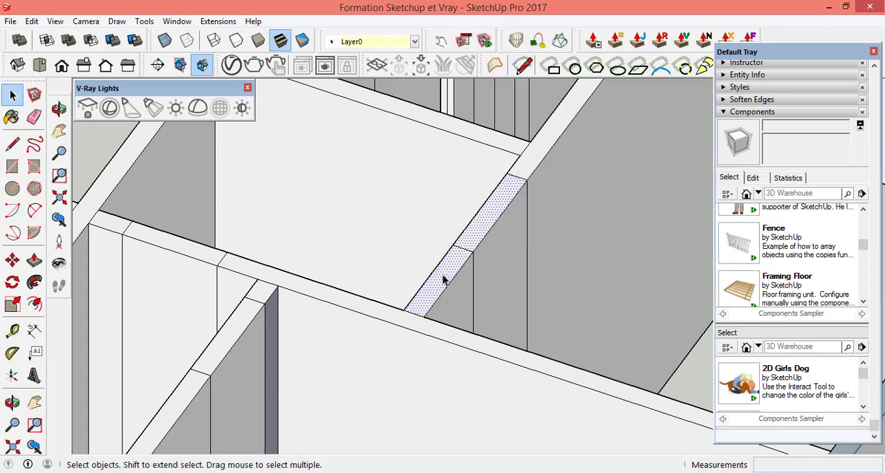
# Step: Reverse the narrow dark vertical panel at the inner corner of the large front room
pyautogui.scroll(-2, 444, 276)
pyautogui.scroll(5, 361, 319)
pyautogui.click(304, 296)
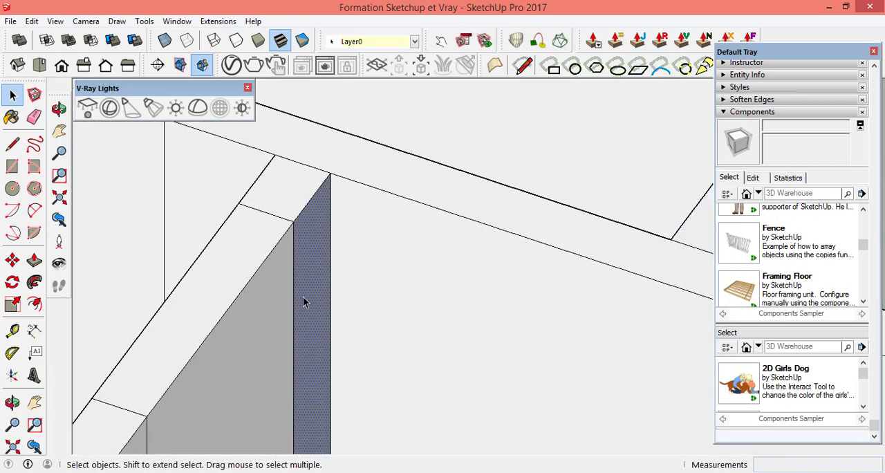
pyautogui.rightClick(304, 296)
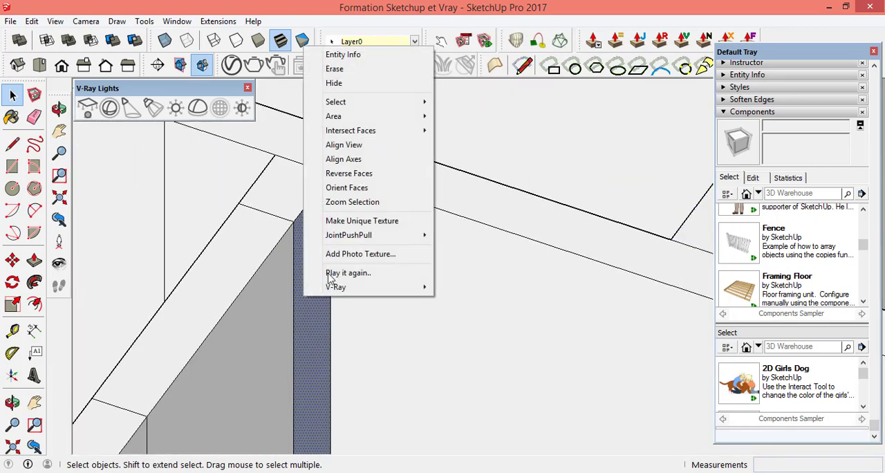
pyautogui.click(366, 174)
# Step: Reverse the L-shaped grey top face at the front outer corner of the large room
pyautogui.scroll(-5, 438, 220)
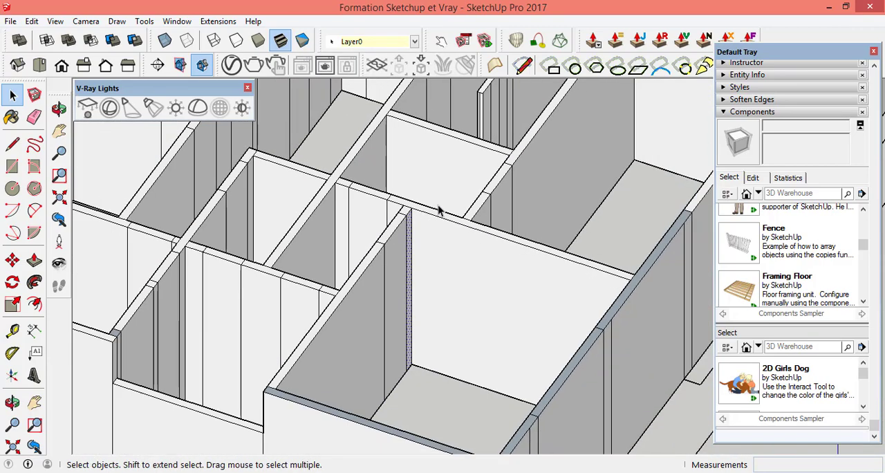
pyautogui.scroll(-3, 446, 212)
pyautogui.scroll(8, 457, 349)
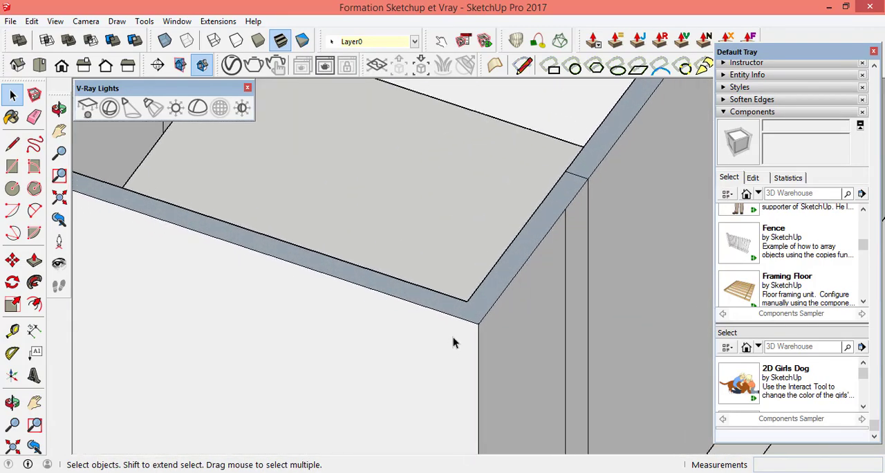
pyautogui.scroll(3, 477, 300)
pyautogui.click(479, 298)
pyautogui.rightClick(479, 297)
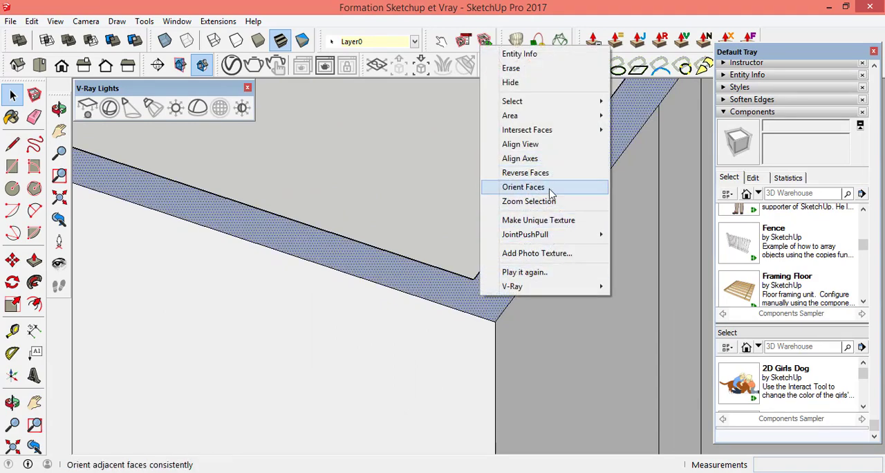
pyautogui.click(514, 173)
pyautogui.scroll(-5, 373, 304)
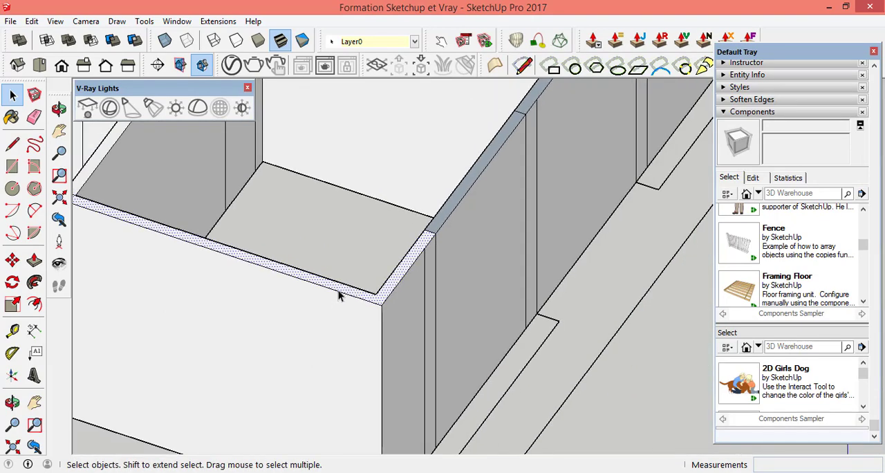
# Step: Reverse the two grey top segments of the outer side wall, running on from the reversed front corner
pyautogui.scroll(-3, 339, 295)
pyautogui.scroll(3, 498, 148)
pyautogui.scroll(5, 322, 281)
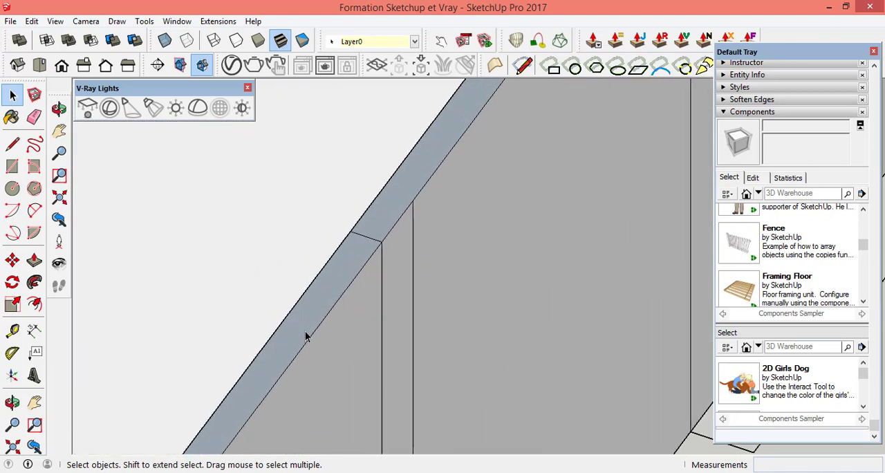
pyautogui.rightClick(304, 316)
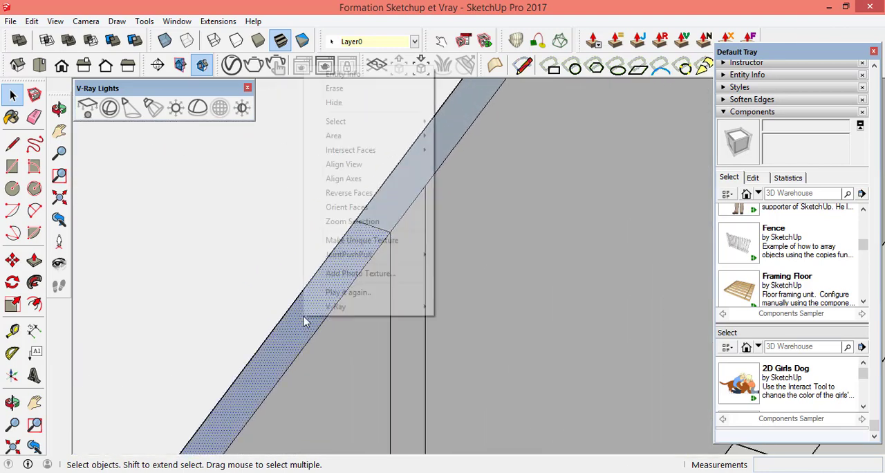
pyautogui.click(351, 193)
pyautogui.click(392, 206)
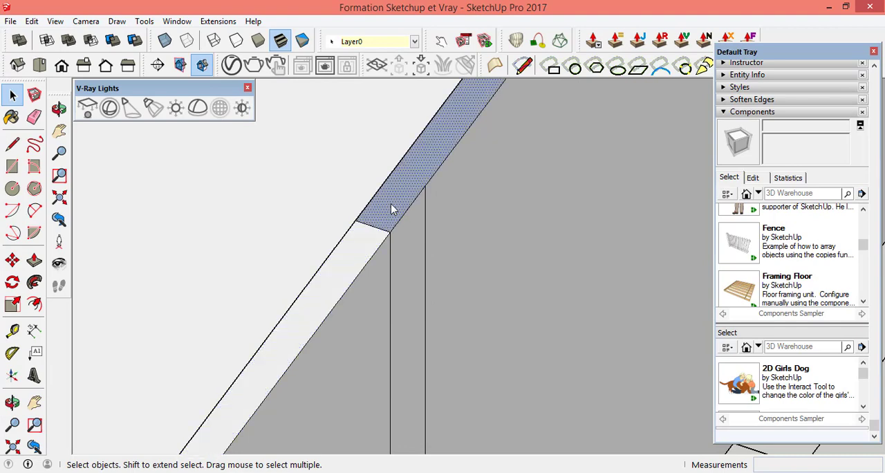
pyautogui.rightClick(392, 207)
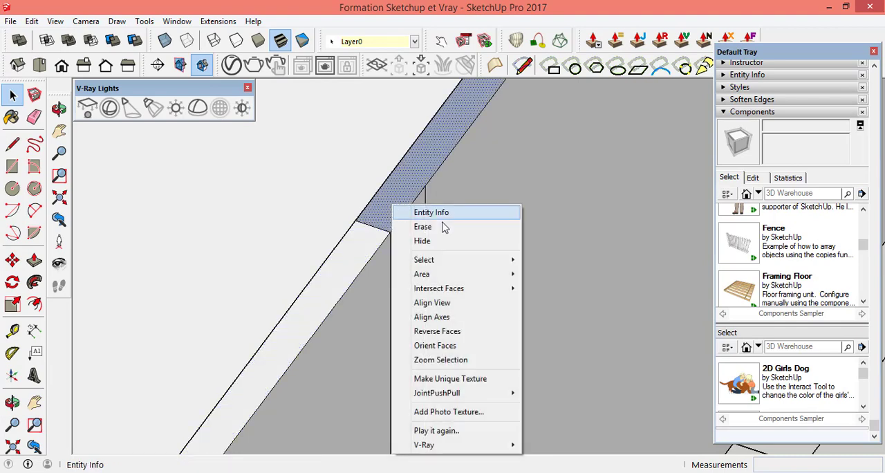
pyautogui.click(465, 336)
# Step: Select the grey panels on the shared back wall of the front rooms and the two on the central room's wall behind them
pyautogui.scroll(-2, 328, 307)
pyautogui.scroll(-6, 328, 307)
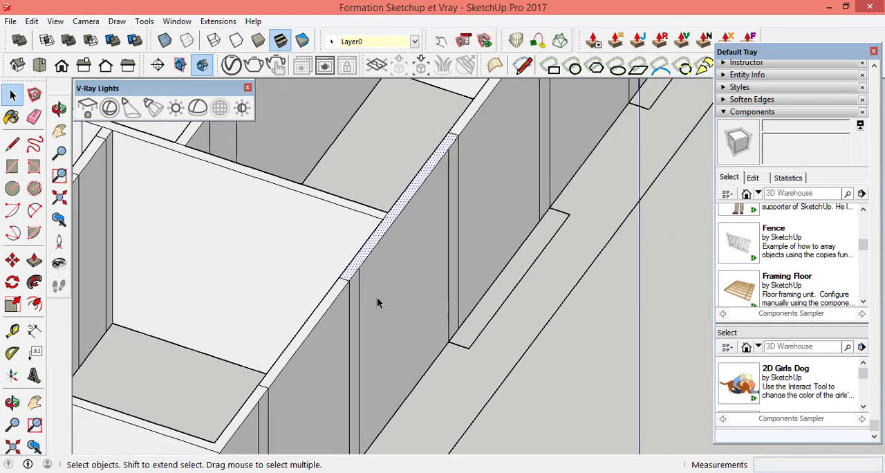
pyautogui.scroll(-3, 484, 293)
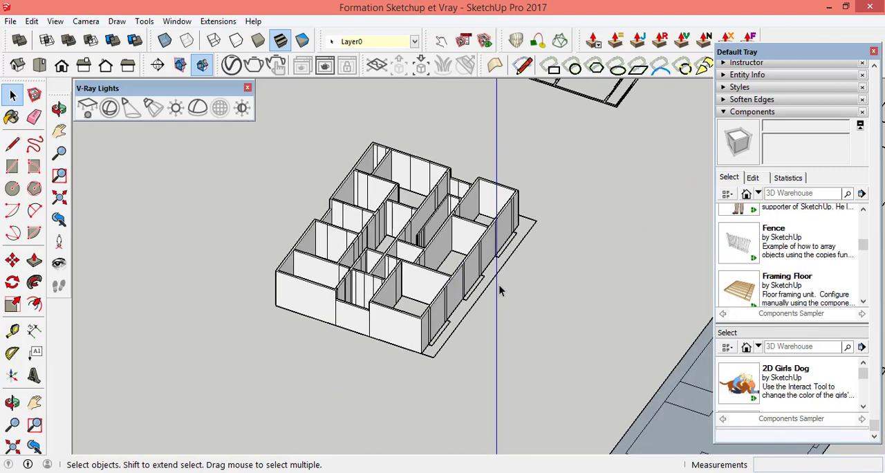
pyautogui.click(60, 108)
pyautogui.moveTo(304, 273); pyautogui.dragTo(610, 299)
pyautogui.moveTo(339, 358); pyautogui.dragTo(530, 358)
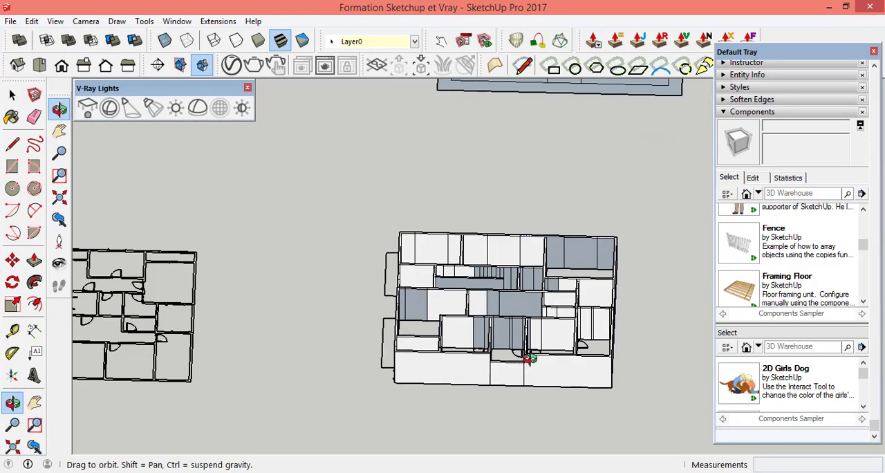
pyautogui.scroll(5, 415, 321)
pyautogui.moveTo(331, 263); pyautogui.dragTo(599, 322)
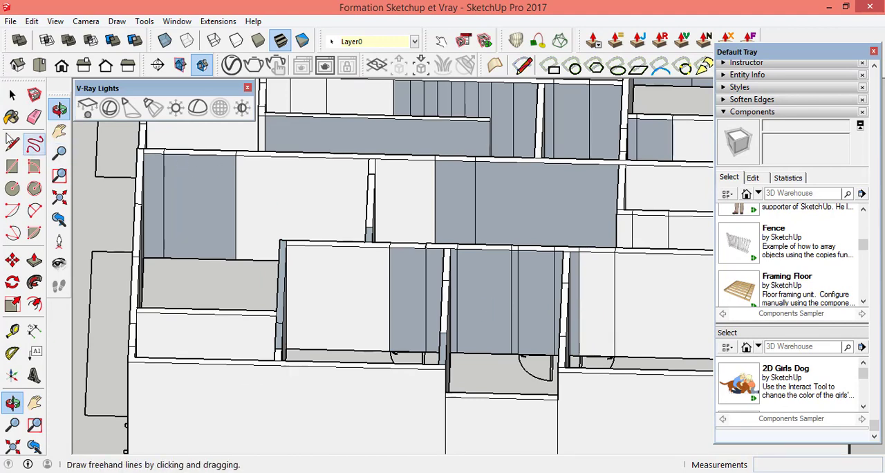
pyautogui.click(13, 95)
pyautogui.scroll(3, 578, 300)
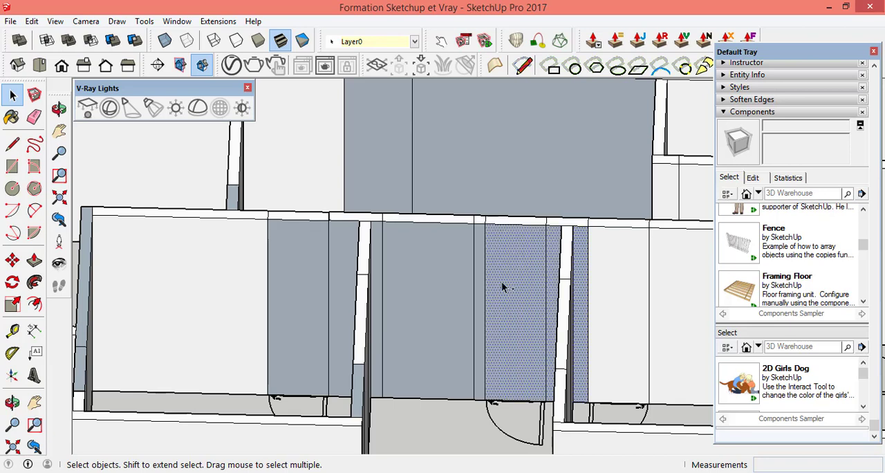
pyautogui.keyDown('shift'); pyautogui.click(423, 290); pyautogui.keyUp('shift')
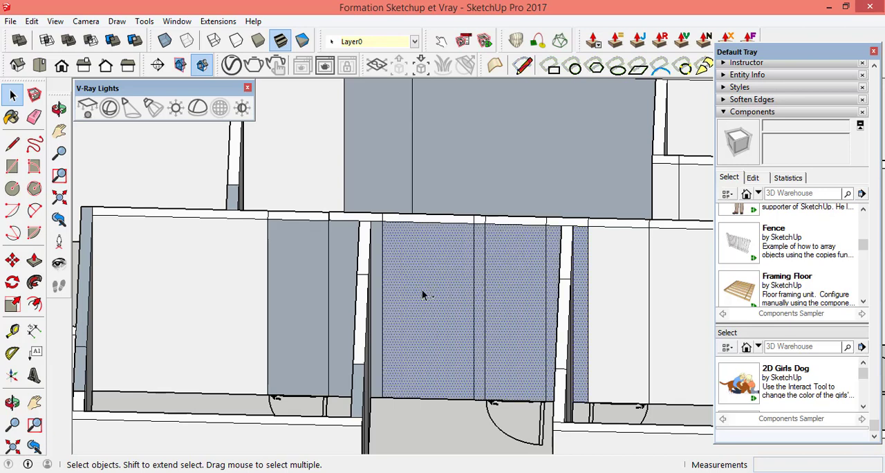
pyautogui.keyDown('shift'); pyautogui.click(378, 305); pyautogui.keyUp('shift')
pyautogui.keyDown('shift'); pyautogui.click(313, 304); pyautogui.keyUp('shift')
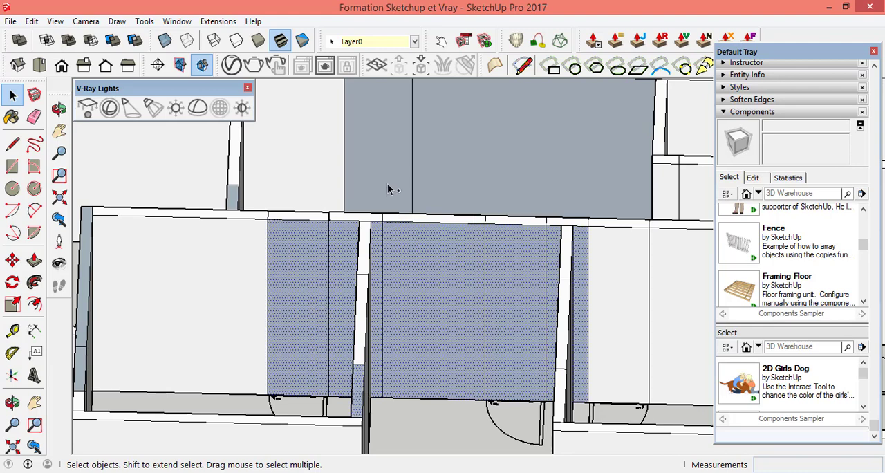
pyautogui.keyDown('shift'); pyautogui.click(388, 188); pyautogui.keyUp('shift')
pyautogui.keyDown('shift'); pyautogui.click(450, 167); pyautogui.keyUp('shift')
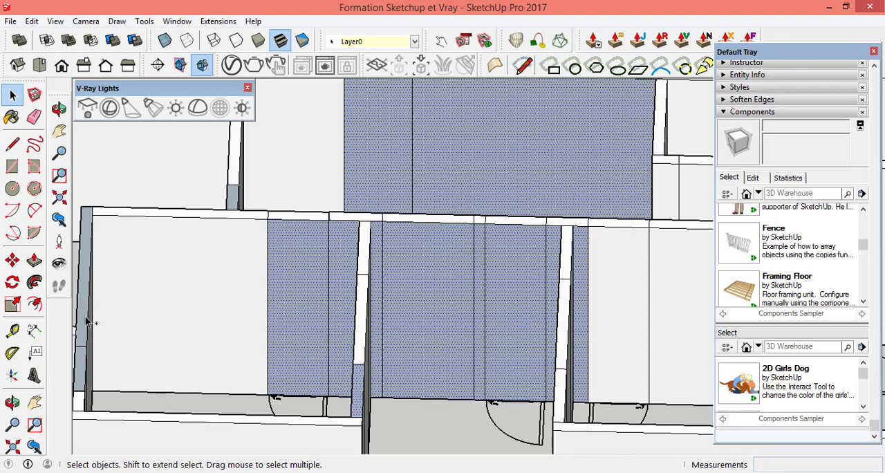
# Step: Add the front room's two grey end-wall tops and the neighbouring end room's grey wall panels to the selection
pyautogui.scroll(5, 83, 318)
pyautogui.scroll(-2, 268, 318)
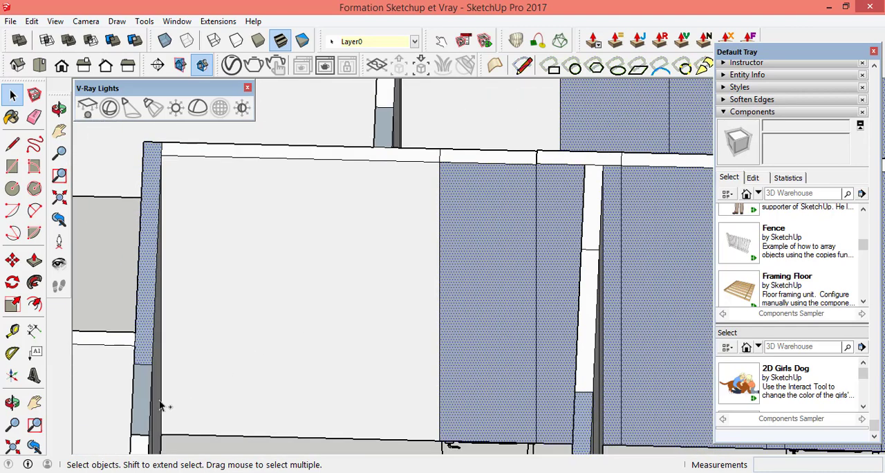
pyautogui.scroll(3, 148, 400)
pyautogui.scroll(2, 157, 407)
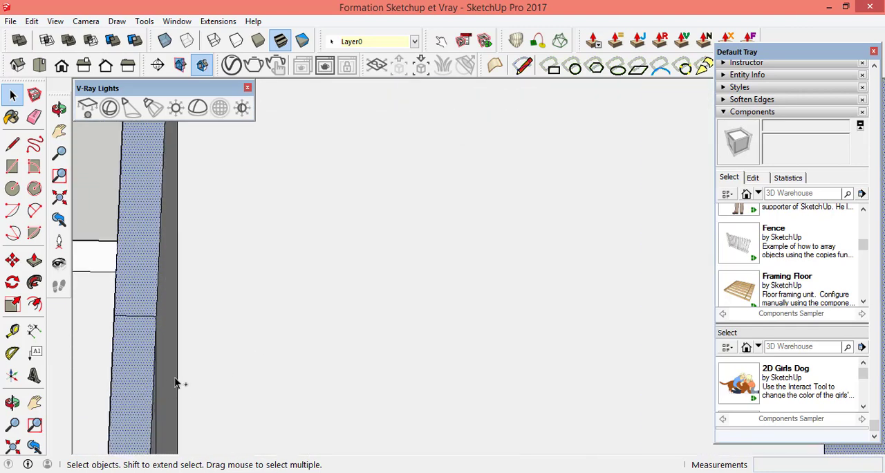
pyautogui.scroll(-6, 192, 307)
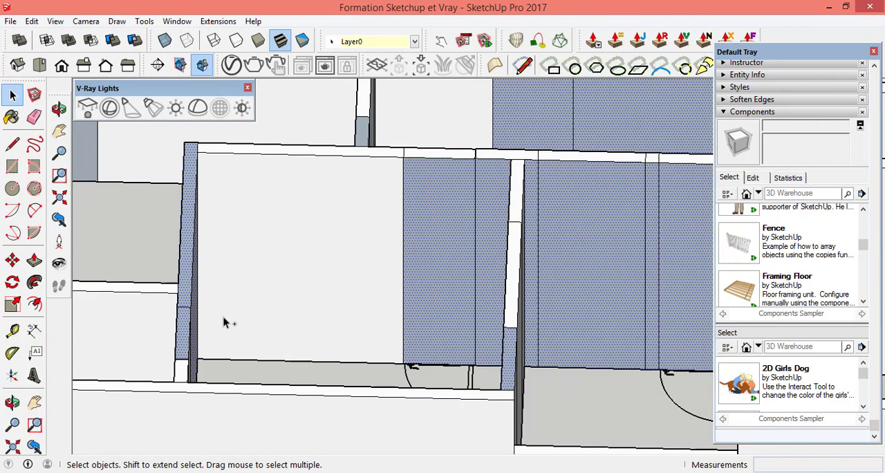
pyautogui.scroll(-4, 335, 317)
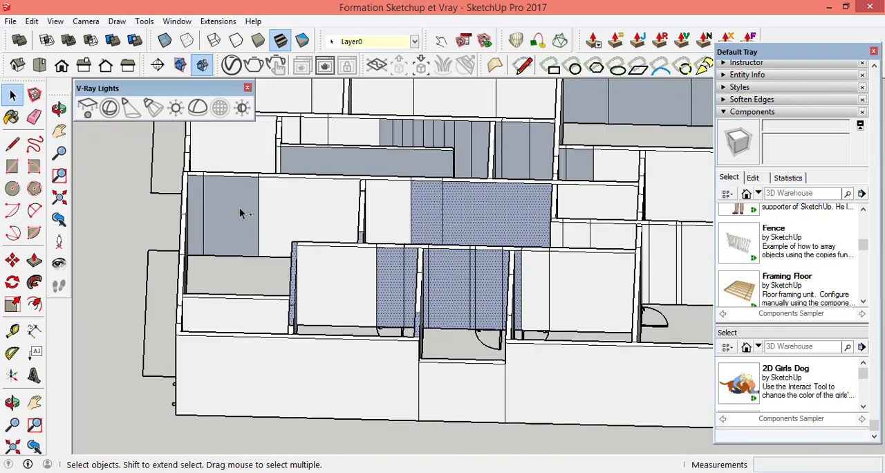
pyautogui.scroll(2, 345, 162)
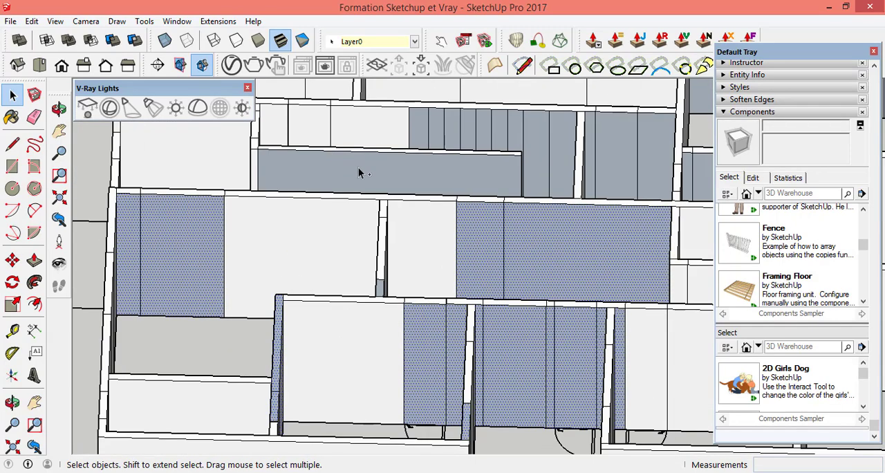
# Step: Add the low partition's long grey face and all the narrow grey wall strips behind it to the selection
pyautogui.click(371, 181)
pyautogui.scroll(-3, 470, 251)
pyautogui.scroll(9, 505, 153)
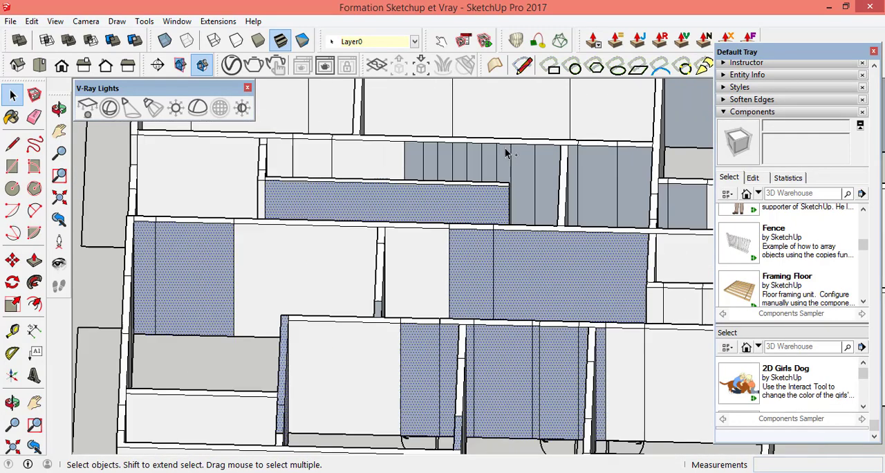
pyautogui.keyDown('shift'); pyautogui.click(277, 181); pyautogui.keyUp('shift')
pyautogui.keyDown('shift'); pyautogui.click(318, 191); pyautogui.keyUp('shift')
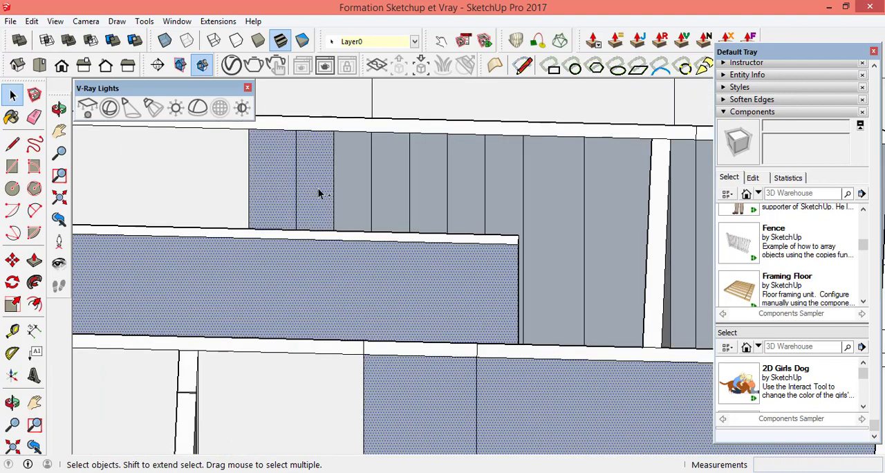
pyautogui.keyDown('shift'); pyautogui.click(467, 198); pyautogui.keyUp('shift')
pyautogui.keyDown('shift'); pyautogui.click(516, 197); pyautogui.keyUp('shift')
pyautogui.keyDown('shift'); pyautogui.click(549, 199); pyautogui.keyUp('shift')
pyautogui.keyDown('shift'); pyautogui.click(628, 205); pyautogui.keyUp('shift')
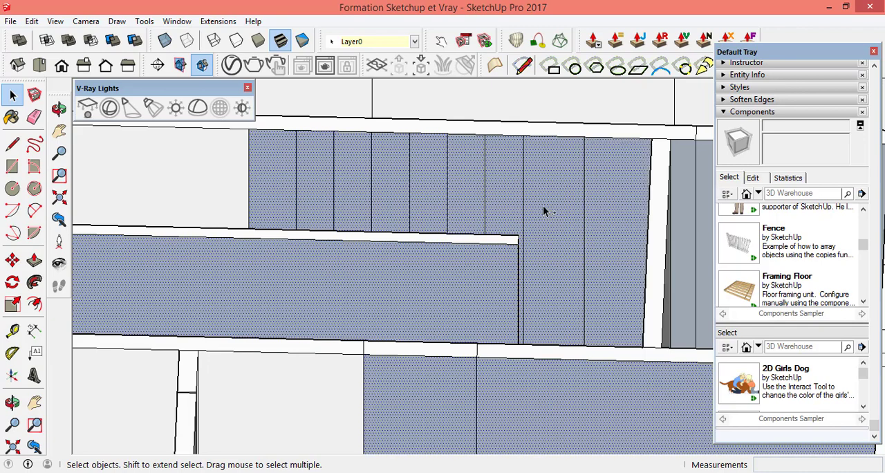
# Step: Add the grey panels beyond the strips' cross wall and those in the small adjoining room to the selection
pyautogui.scroll(-3, 544, 208)
pyautogui.scroll(3, 564, 206)
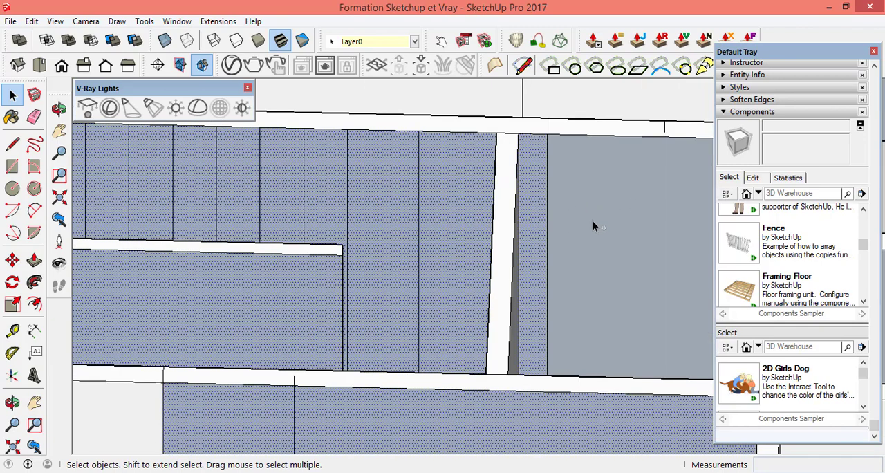
pyautogui.scroll(-2, 592, 225)
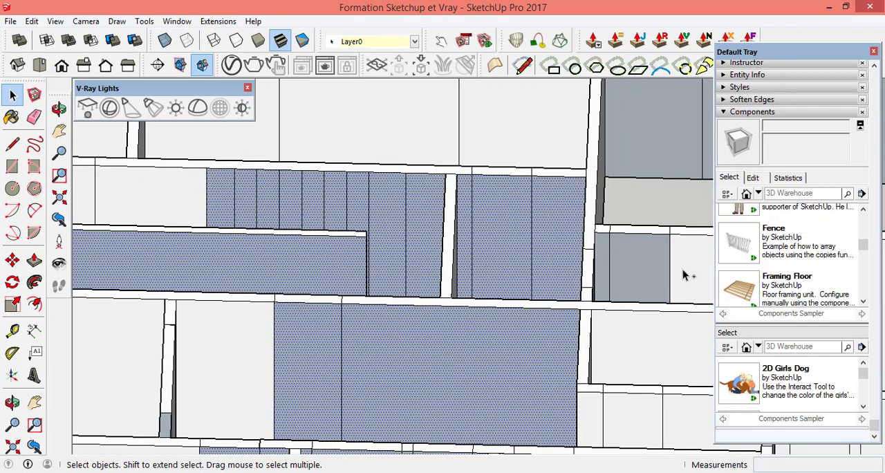
pyautogui.scroll(2, 684, 275)
pyautogui.keyDown('shift'); pyautogui.click(549, 261); pyautogui.keyUp('shift')
pyautogui.keyDown('shift'); pyautogui.click(571, 260); pyautogui.keyUp('shift')
pyautogui.scroll(-1, 477, 270)
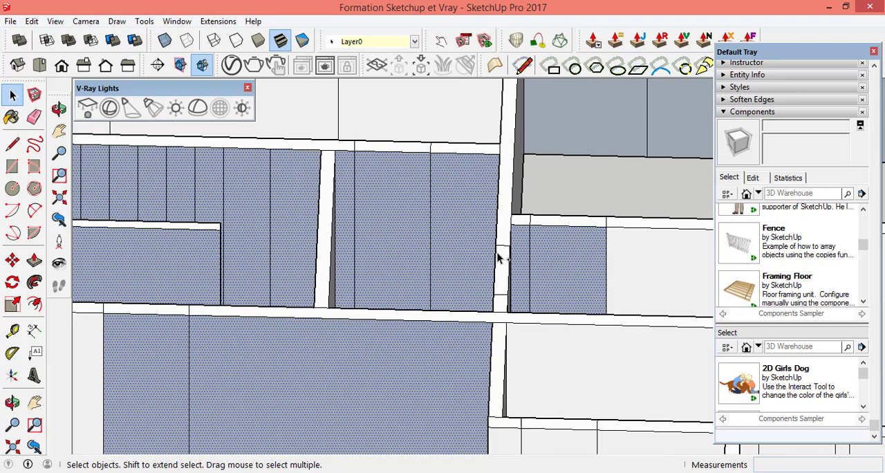
# Step: Add the three grey back-wall panels of the far corner room to the selection
pyautogui.scroll(-4, 508, 249)
pyautogui.scroll(5, 627, 184)
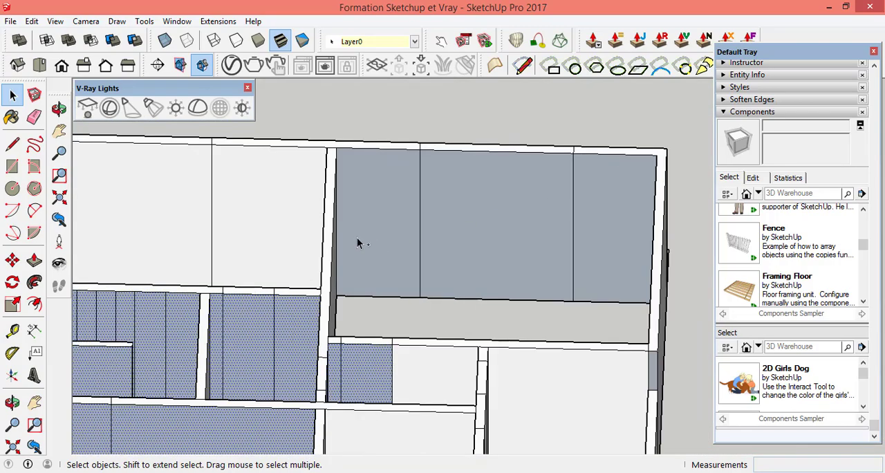
pyautogui.keyDown('shift'); pyautogui.click(374, 244); pyautogui.keyUp('shift')
pyautogui.keyDown('shift'); pyautogui.click(535, 245); pyautogui.keyUp('shift')
pyautogui.keyDown('ctrl'); pyautogui.click(610, 238); pyautogui.keyUp('ctrl')
pyautogui.scroll(-2, 484, 232)
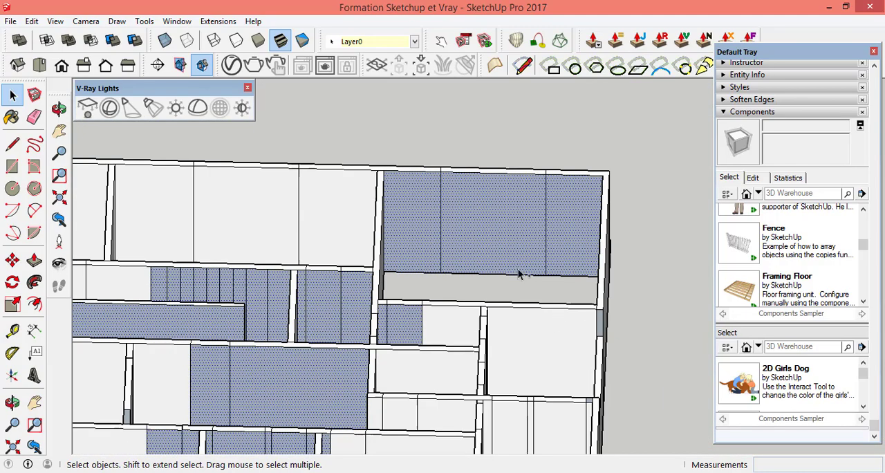
# Step: Add the two small grey wall tops near the outer end wall to the selection and reverse all selected faces
pyautogui.scroll(7, 603, 336)
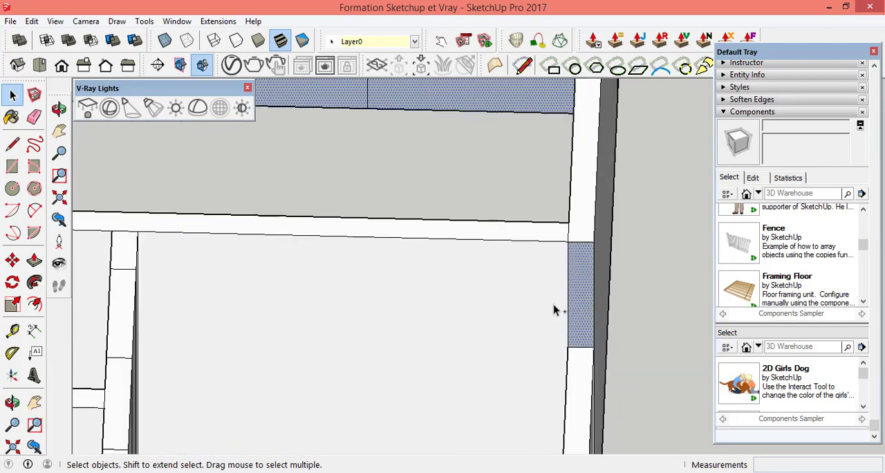
pyautogui.scroll(-3, 530, 217)
pyautogui.scroll(4, 546, 308)
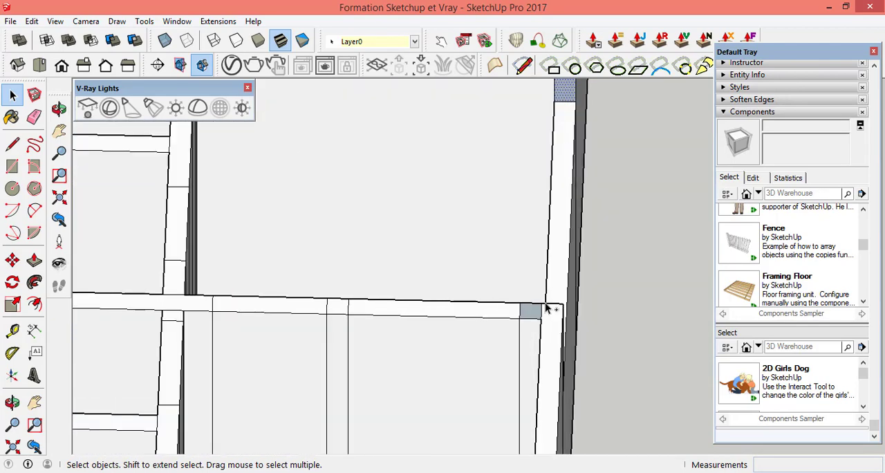
pyautogui.scroll(3, 546, 308)
pyautogui.scroll(-6, 466, 235)
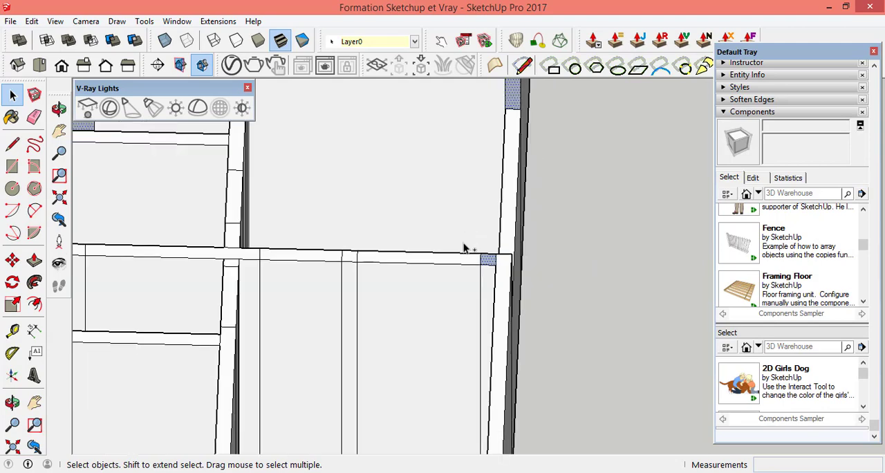
pyautogui.scroll(-5, 411, 307)
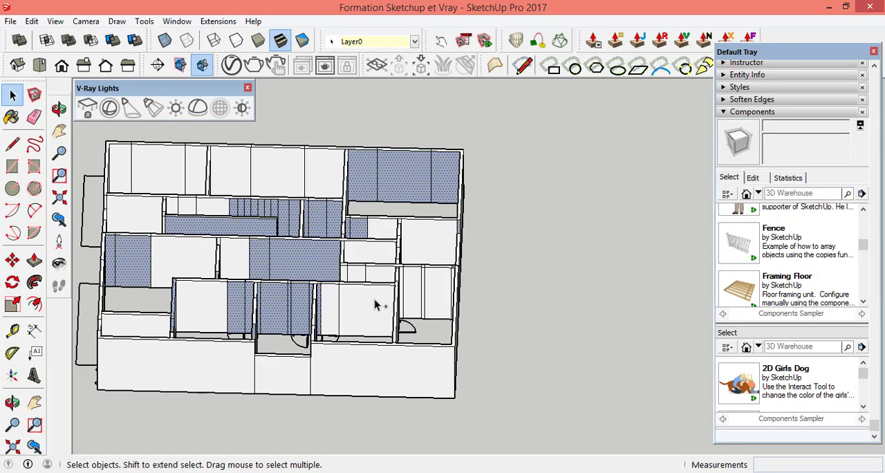
pyautogui.rightClick(325, 274)
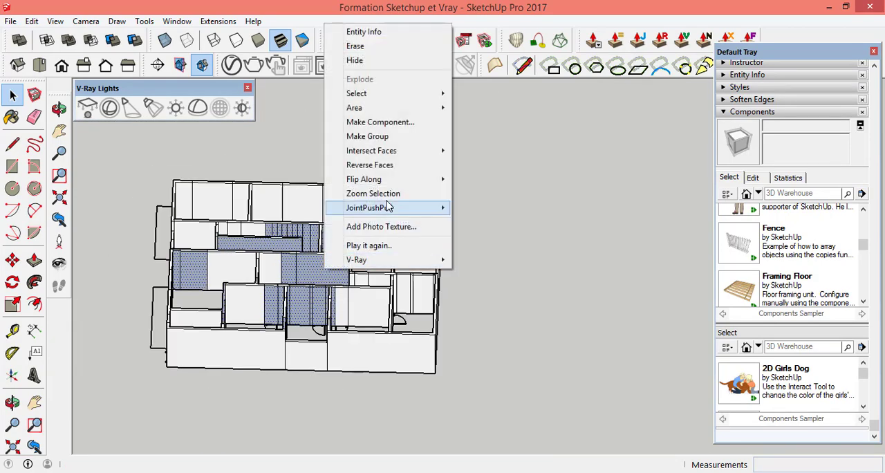
pyautogui.click(385, 165)
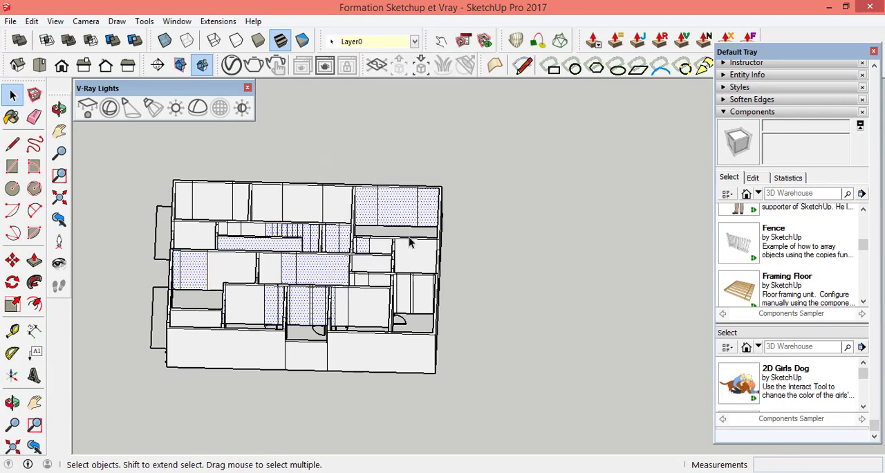
# Step: Select the grey strip in the outer end wall, the grey panels behind the double door and the neighbouring room's grey back wall
pyautogui.scroll(2, 401, 249)
pyautogui.scroll(-5, 531, 266)
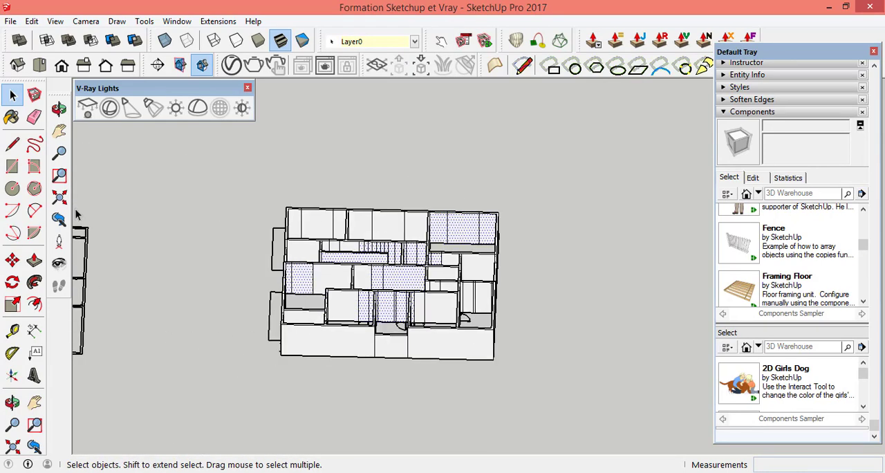
pyautogui.click(58, 109)
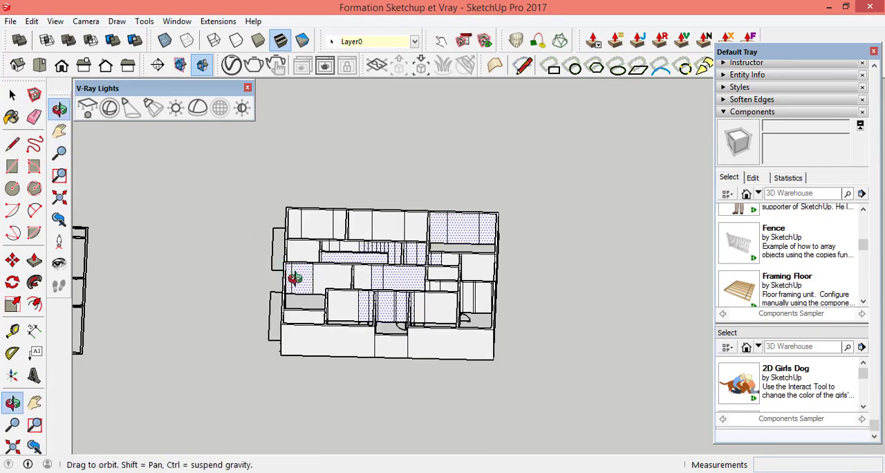
pyautogui.moveTo(295, 277); pyautogui.dragTo(437, 439)
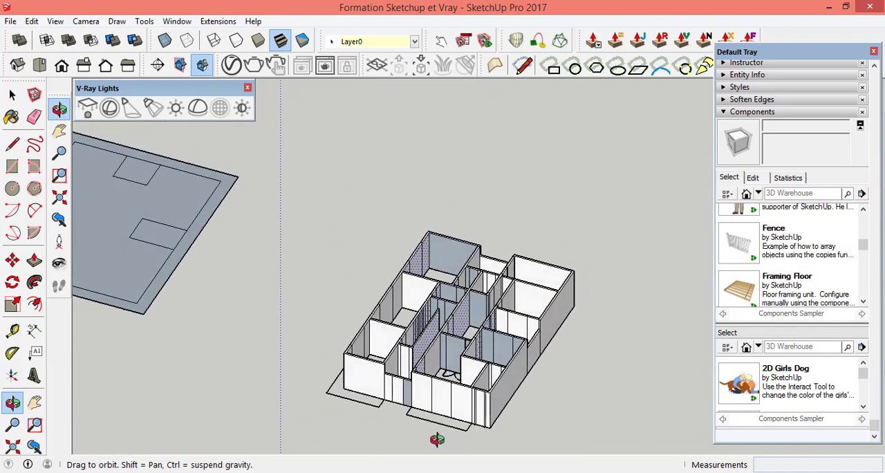
pyautogui.scroll(3, 437, 440)
pyautogui.moveTo(254, 250); pyautogui.dragTo(547, 404)
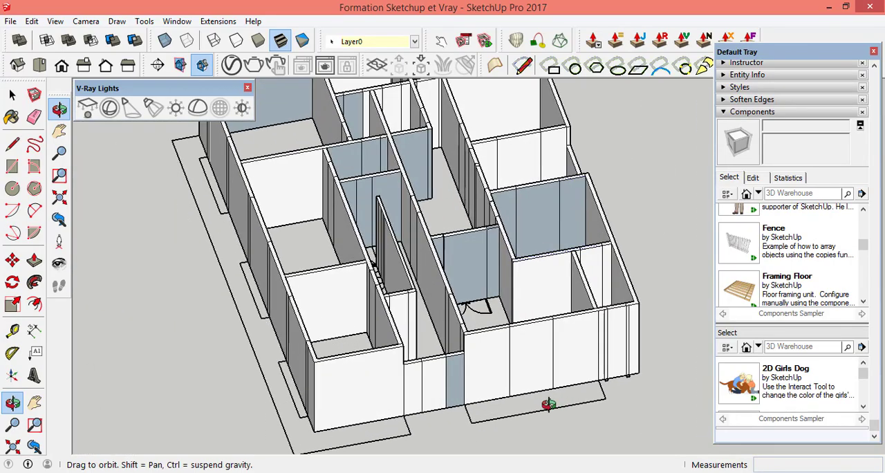
pyautogui.scroll(6, 462, 389)
pyautogui.scroll(-4, 221, 341)
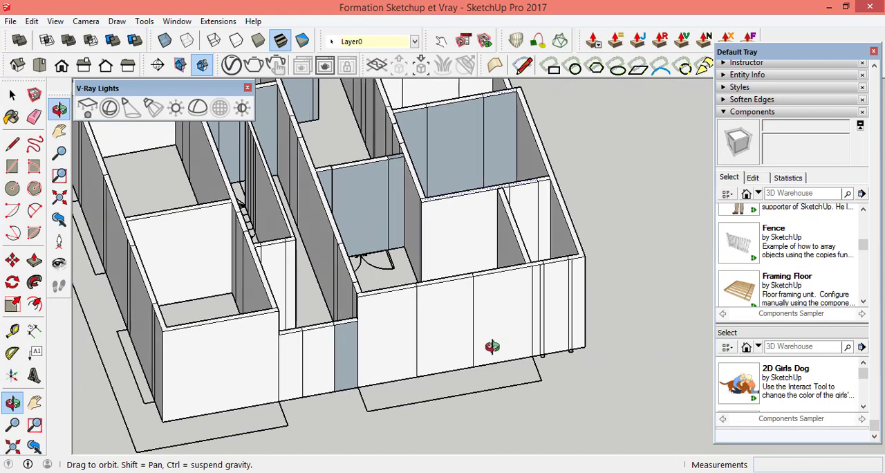
pyautogui.moveTo(491, 347); pyautogui.dragTo(303, 350)
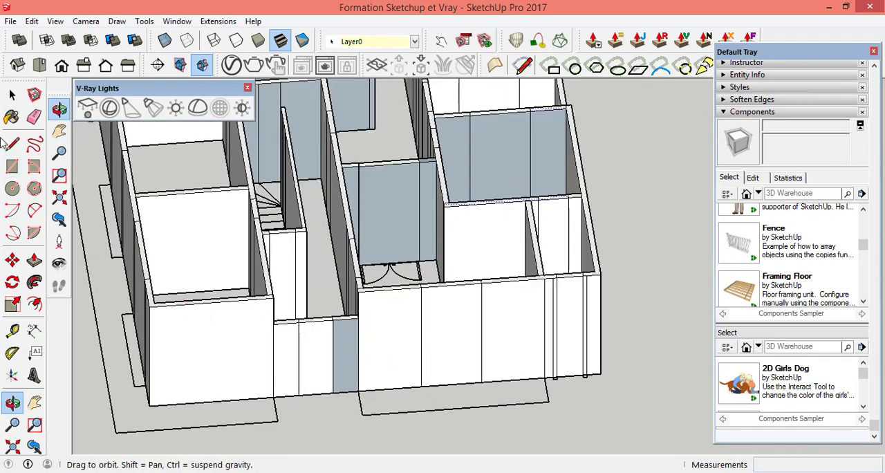
pyautogui.click(13, 95)
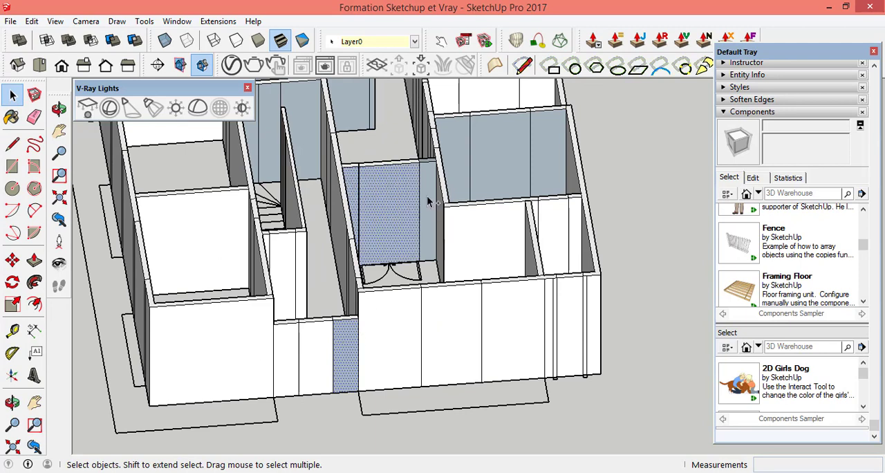
pyautogui.click(462, 149)
pyautogui.keyDown('shift'); pyautogui.click(497, 145); pyautogui.keyUp('shift')
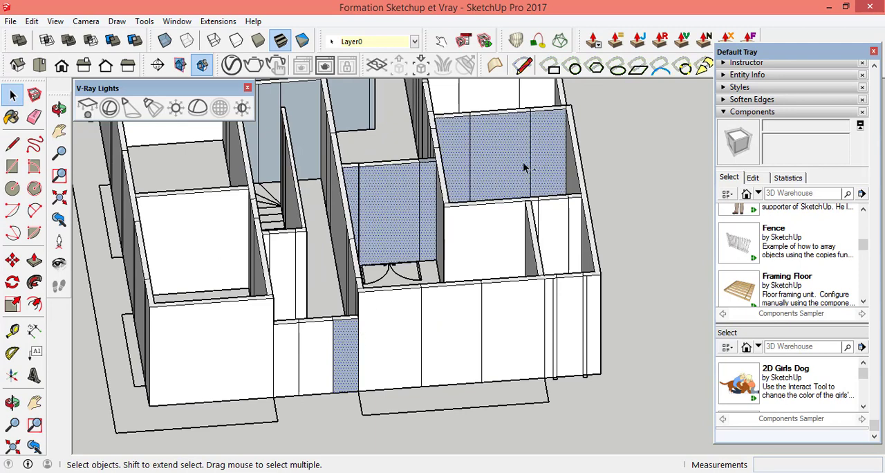
# Step: Add the grey panels at the corridor's wall end and behind the staircase to the selection and reverse all selected faces
pyautogui.scroll(4, 375, 108)
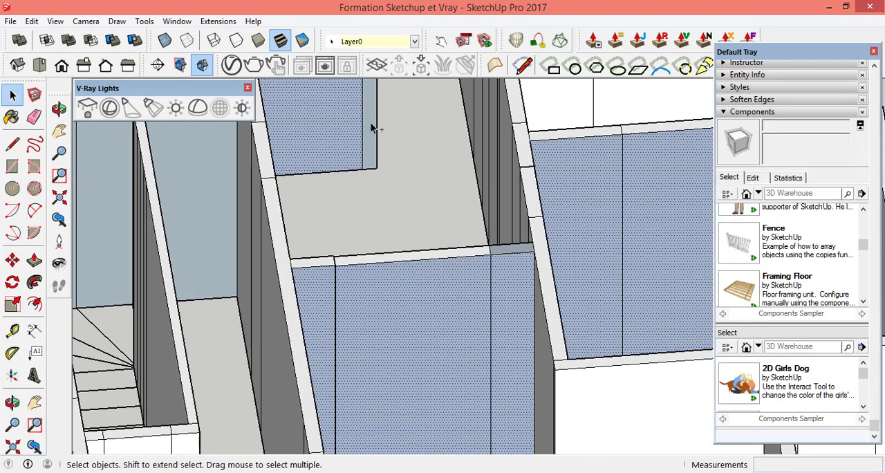
pyautogui.scroll(-2, 428, 206)
pyautogui.keyDown('shift'); pyautogui.click(273, 175); pyautogui.keyUp('shift')
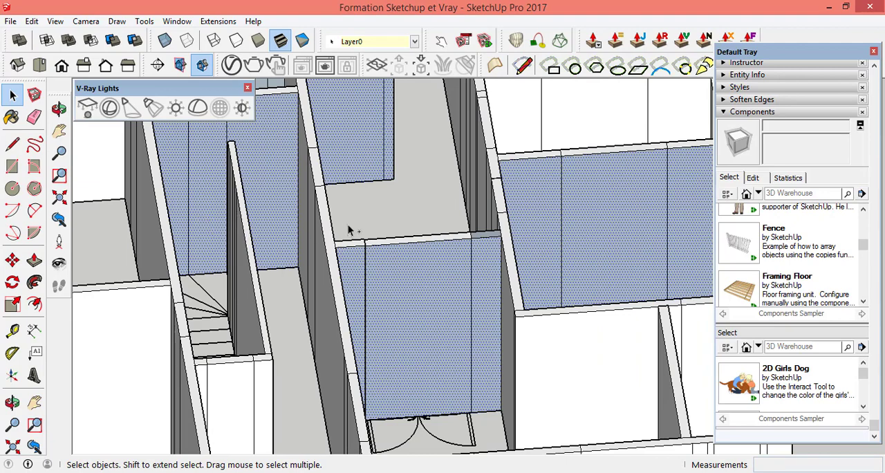
pyautogui.scroll(-5, 411, 204)
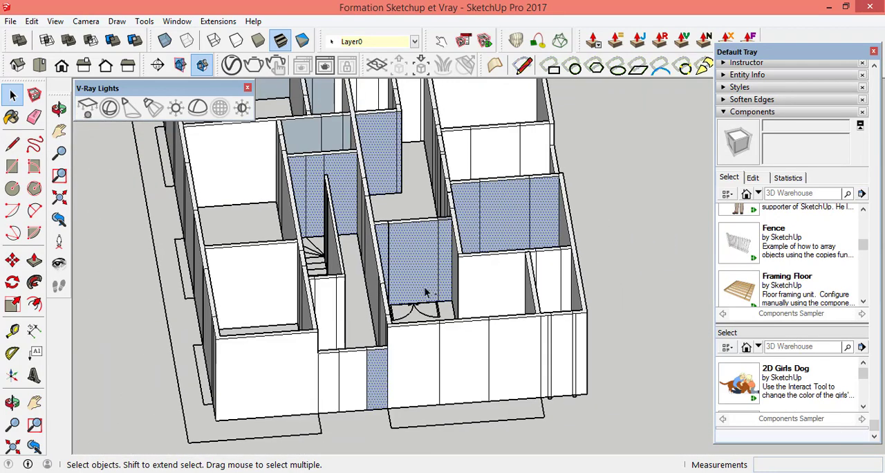
pyautogui.rightClick(429, 260)
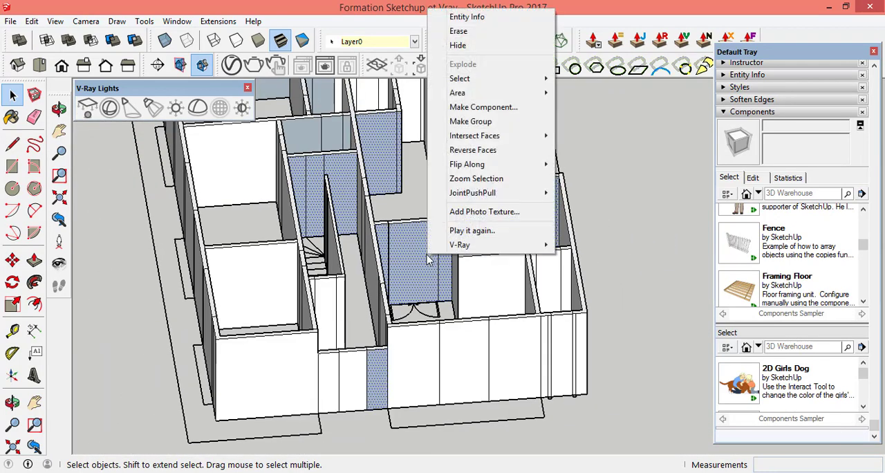
pyautogui.moveTo(488, 169)
pyautogui.click(488, 150)
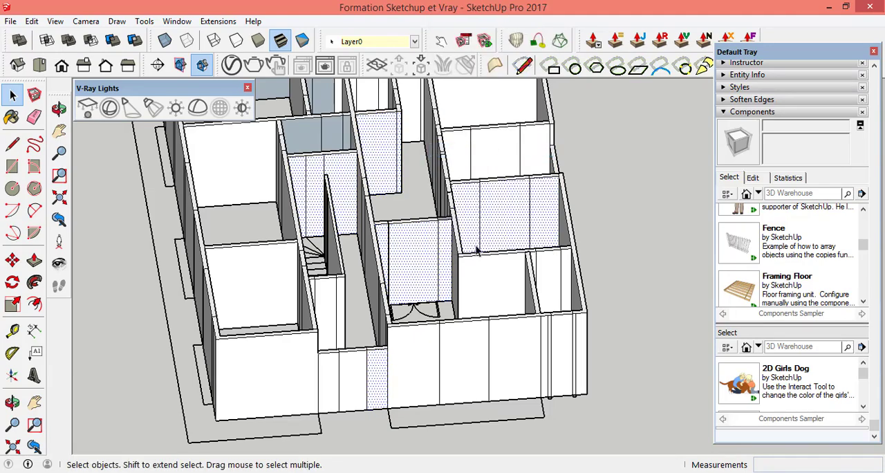
# Step: Reverse the single large grey back-wall face of the far corner room
pyautogui.moveTo(454, 298); pyautogui.dragTo(476, 316, button='middle')
pyautogui.scroll(-3, 475, 317)
pyautogui.scroll(6, 338, 154)
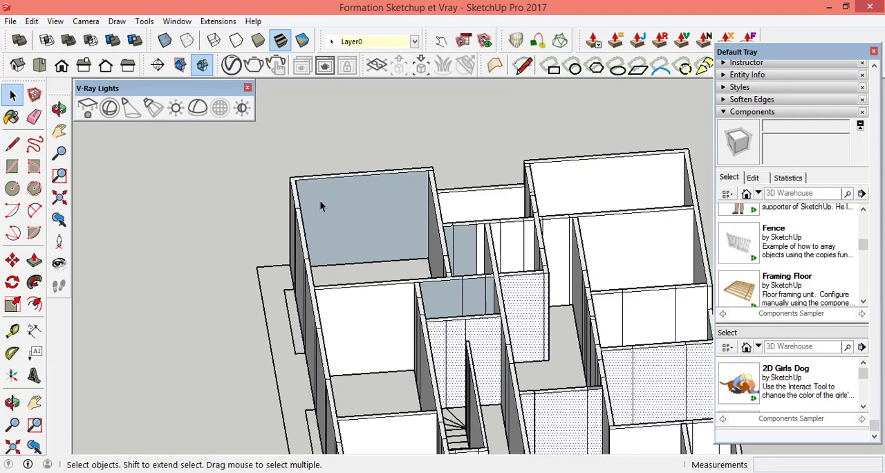
pyautogui.click(433, 222)
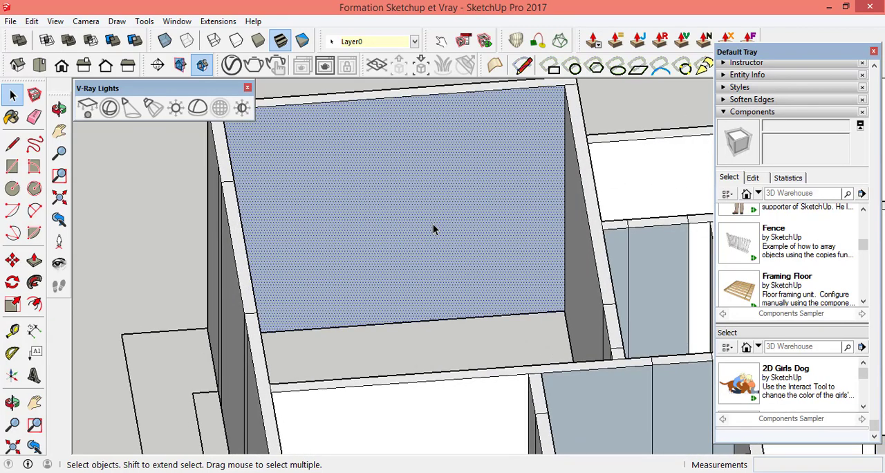
pyautogui.rightClick(432, 223)
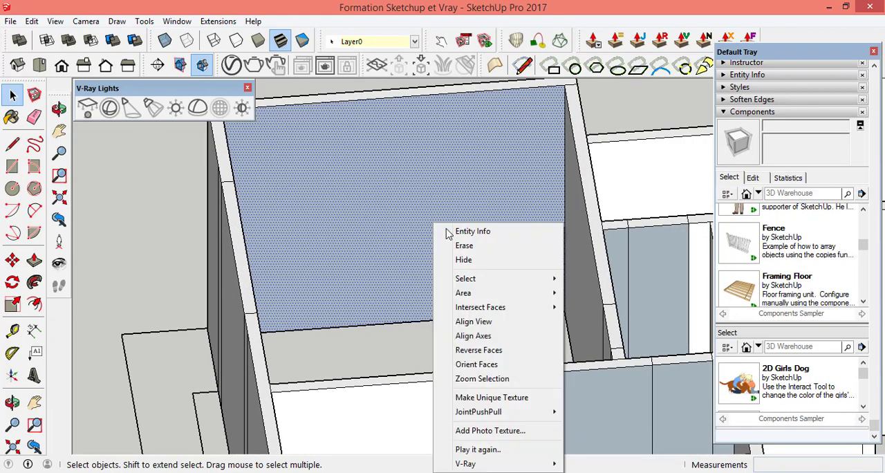
pyautogui.click(499, 350)
# Step: Reverse the wide grey panel and the narrow one beside it in the small room adjoining the far corner room
pyautogui.scroll(-3, 448, 283)
pyautogui.scroll(5, 548, 271)
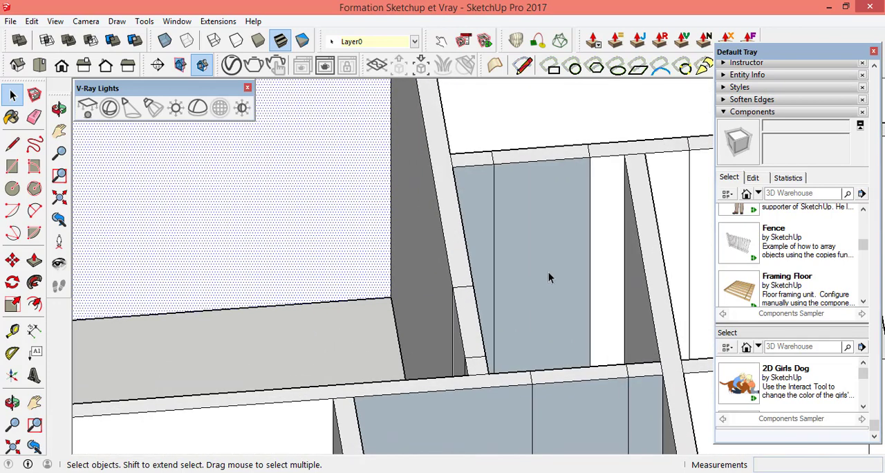
pyautogui.click(531, 257)
pyautogui.rightClick(531, 257)
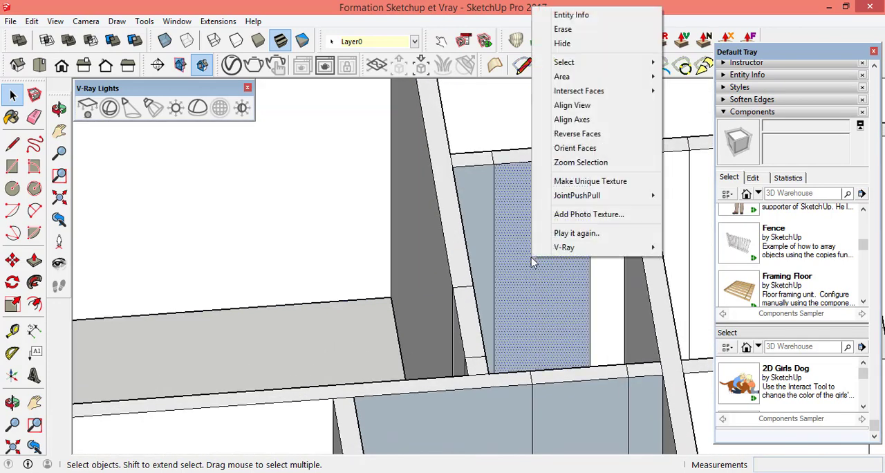
pyautogui.click(588, 134)
pyautogui.click(477, 221)
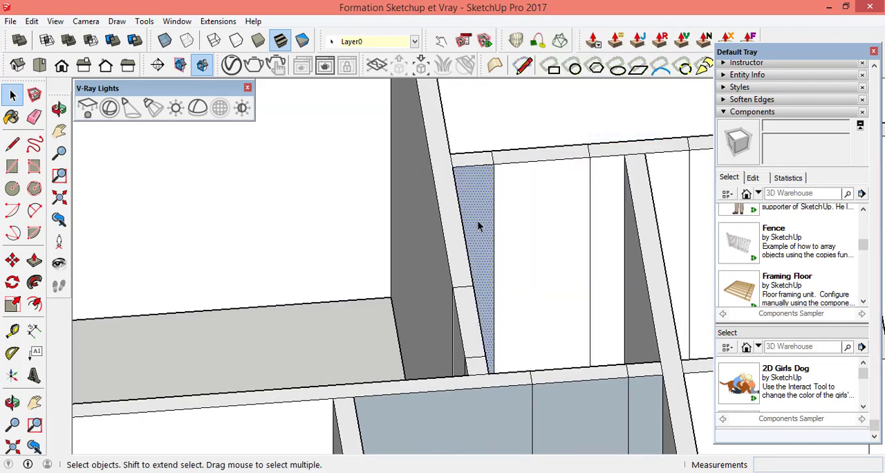
pyautogui.rightClick(478, 226)
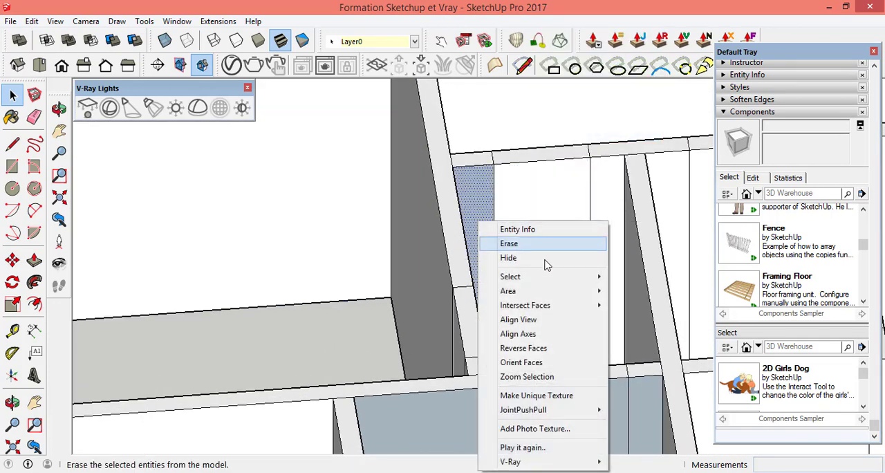
pyautogui.click(544, 345)
# Step: Select the three grey back-wall panels of the small room beyond the staircase and reverse them together
pyautogui.scroll(-3, 494, 260)
pyautogui.scroll(4, 553, 415)
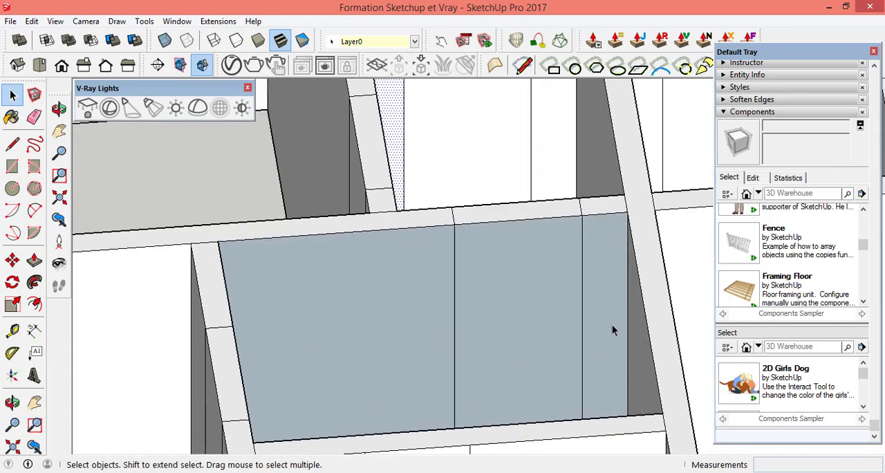
pyautogui.click(607, 309)
pyautogui.keyDown('shift'); pyautogui.click(539, 304); pyautogui.keyUp('shift')
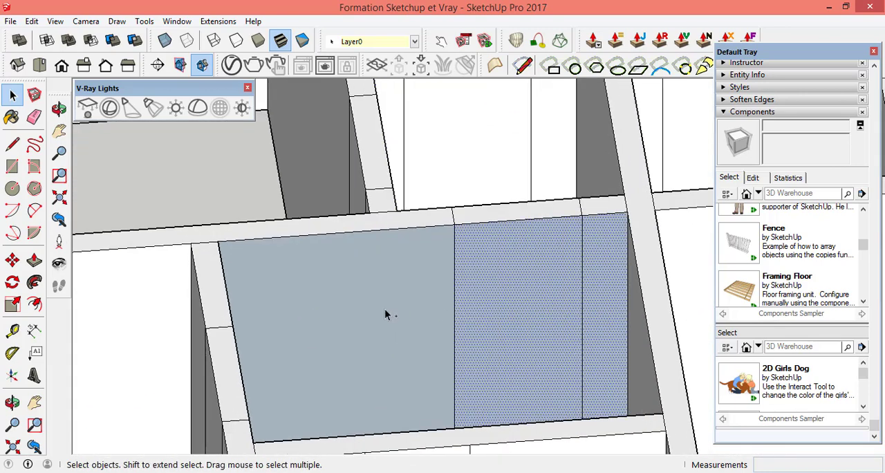
pyautogui.keyDown('shift'); pyautogui.click(384, 309); pyautogui.keyUp('shift')
pyautogui.rightClick(384, 312)
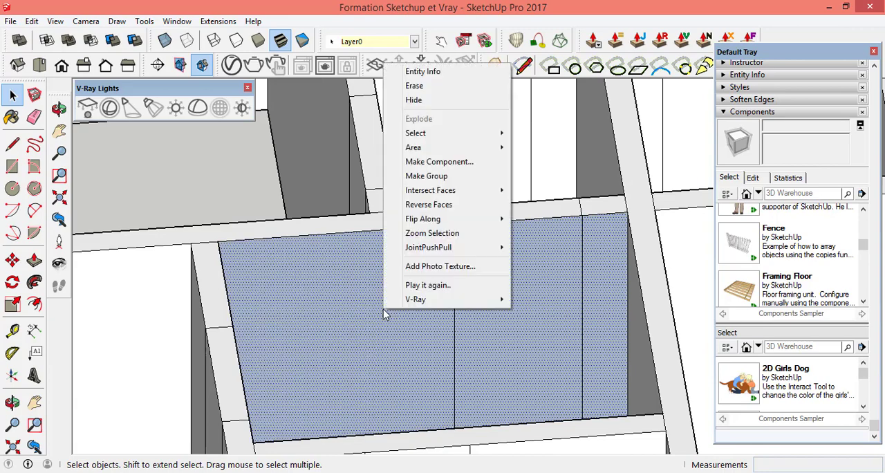
pyautogui.click(448, 206)
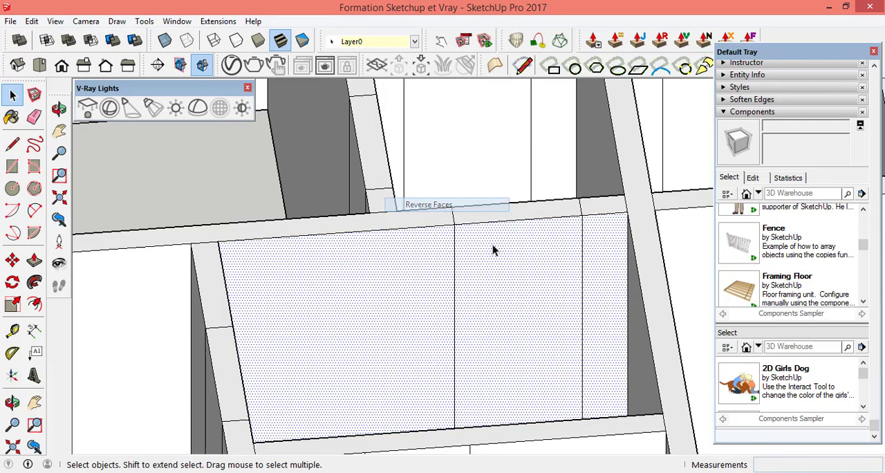
# Step: Check the walls from the opposite side of the building and reverse the remaining large grey panel in the side room
pyautogui.scroll(-8, 492, 249)
pyautogui.scroll(-5, 504, 247)
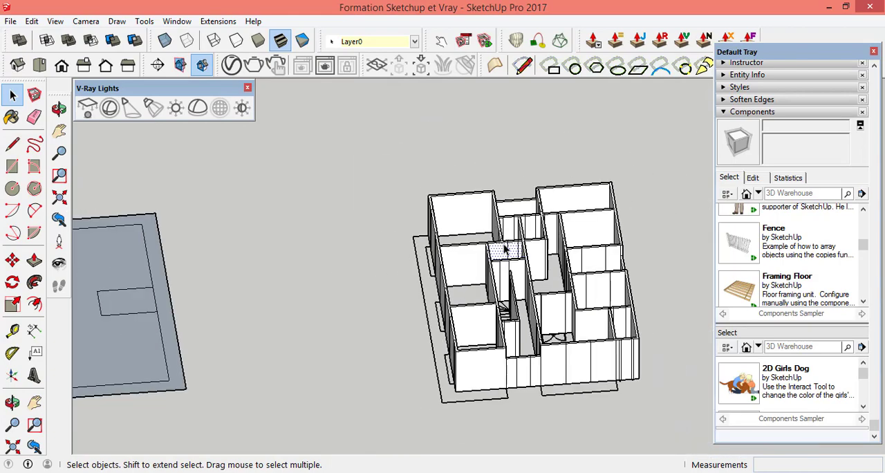
pyautogui.click(59, 109)
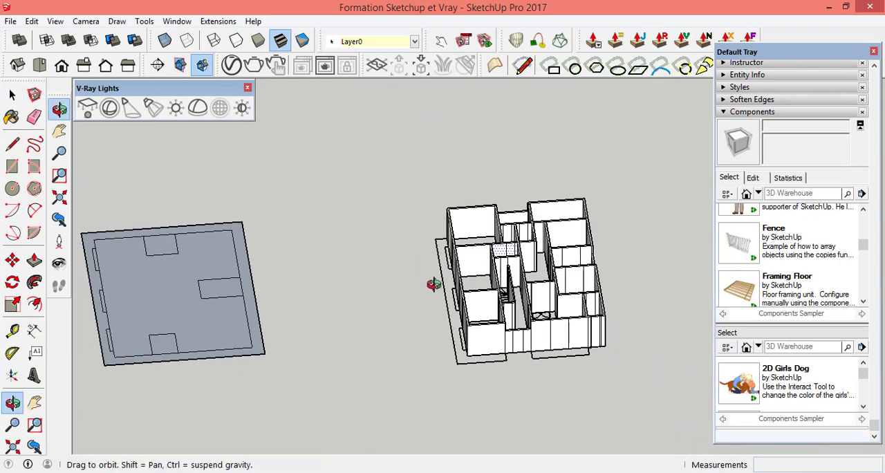
pyautogui.moveTo(434, 285); pyautogui.dragTo(545, 263)
pyautogui.scroll(6, 504, 273)
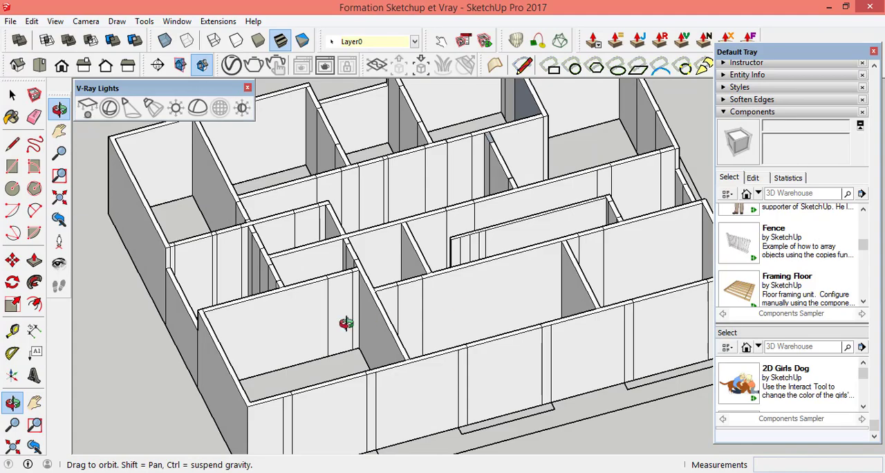
pyautogui.moveTo(346, 324); pyautogui.dragTo(302, 241)
pyautogui.scroll(-3, 450, 346)
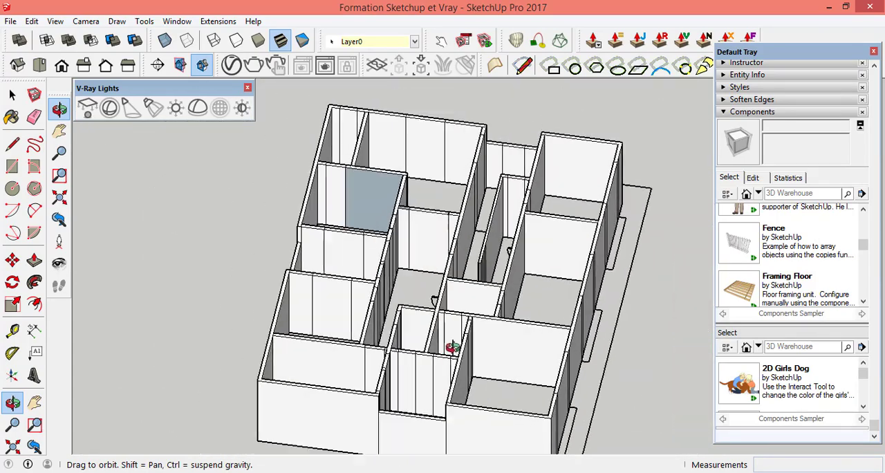
pyautogui.scroll(5, 387, 196)
pyautogui.scroll(5, 373, 201)
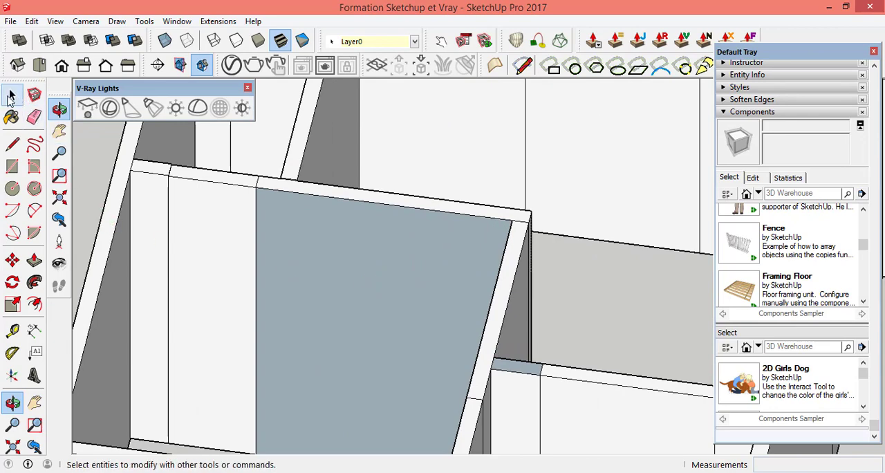
pyautogui.click(11, 99)
pyautogui.click(335, 261)
pyautogui.rightClick(335, 261)
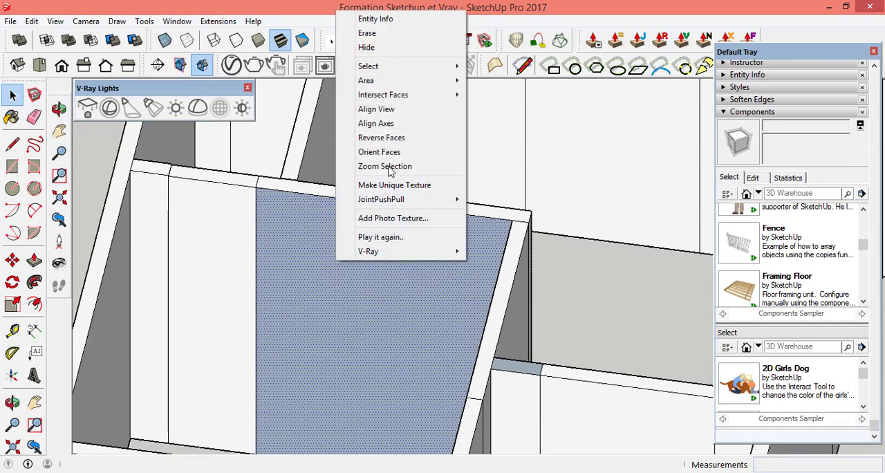
pyautogui.click(391, 138)
# Step: Reverse the small grey wall top where the cross wall meets that side room's wall
pyautogui.scroll(-2, 495, 272)
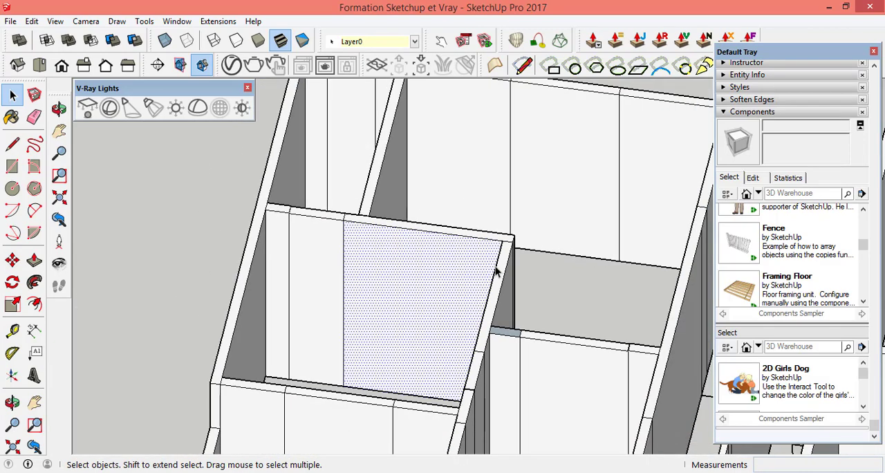
pyautogui.scroll(-2, 495, 272)
pyautogui.scroll(6, 510, 325)
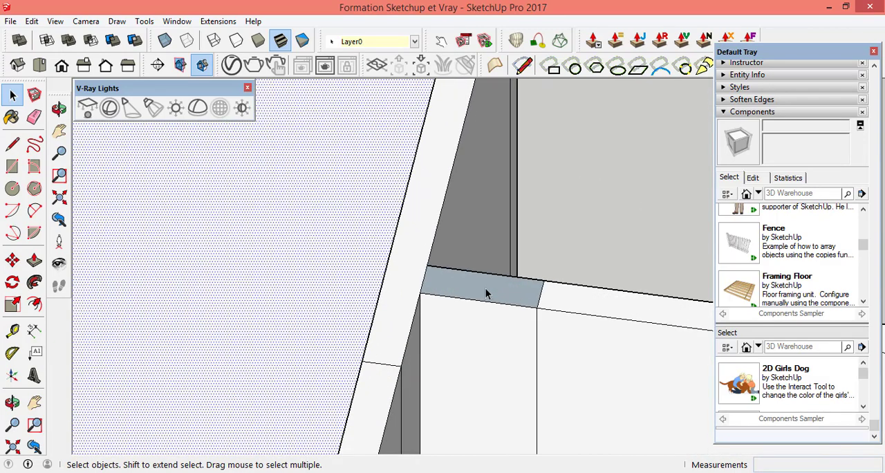
pyautogui.rightClick(489, 296)
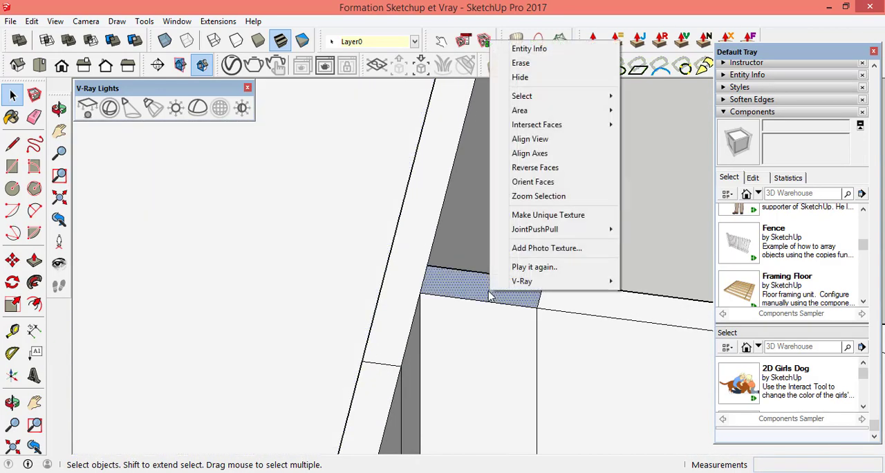
pyautogui.click(539, 173)
pyautogui.scroll(-5, 472, 287)
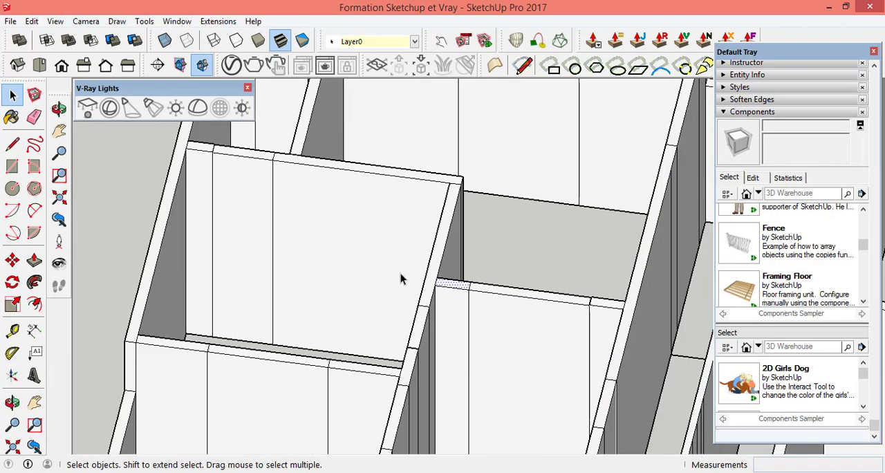
pyautogui.scroll(-2, 400, 289)
pyautogui.scroll(-3, 432, 289)
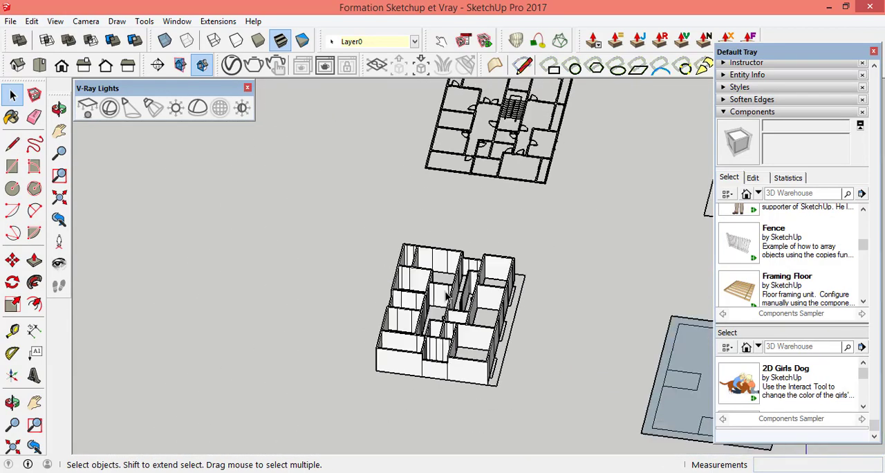
# Step: Examine the extruded first floor walls from the opposite side, and the grey base plan with its rectangular recesses and narrow edge strips
pyautogui.scroll(5, 449, 354)
pyautogui.scroll(2, 293, 361)
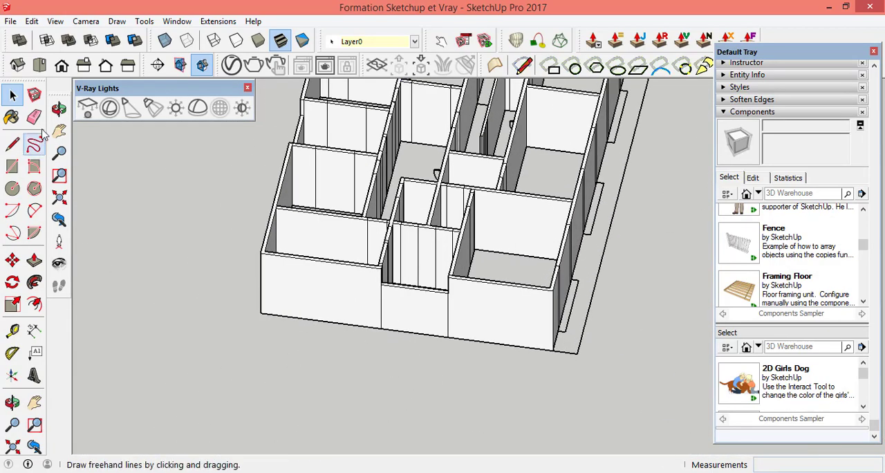
pyautogui.click(59, 108)
pyautogui.moveTo(257, 286); pyautogui.dragTo(442, 321)
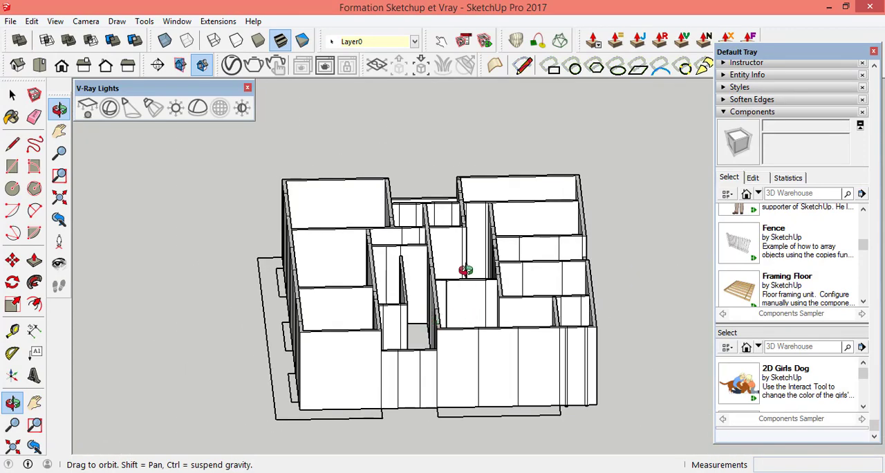
pyautogui.scroll(-5, 456, 273)
pyautogui.scroll(6, 154, 281)
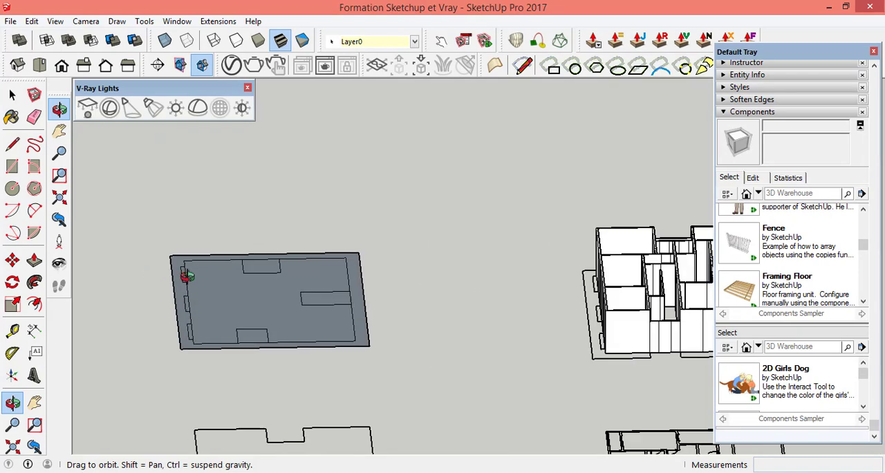
pyautogui.scroll(-2, 405, 292)
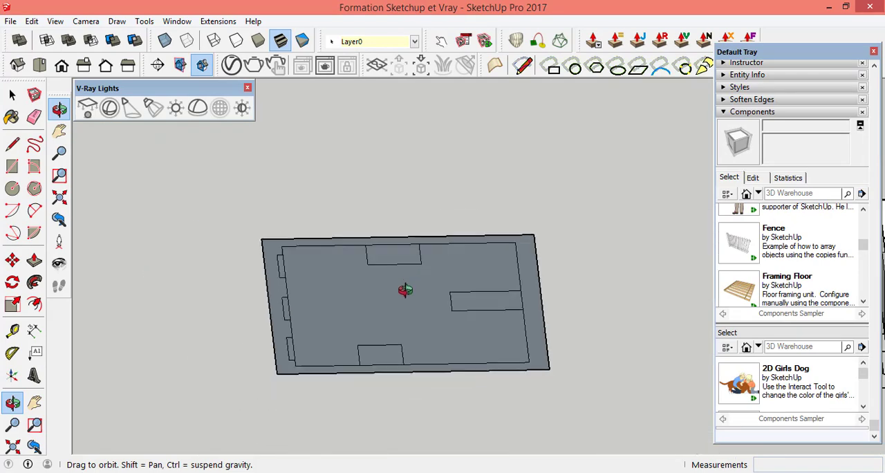
pyautogui.moveTo(237, 355); pyautogui.dragTo(553, 401)
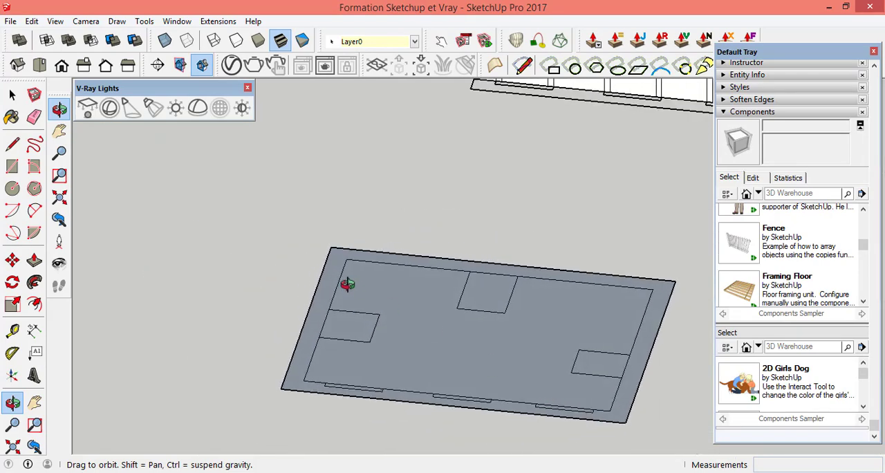
pyautogui.scroll(-2, 348, 283)
pyautogui.scroll(3, 467, 398)
pyautogui.moveTo(402, 349); pyautogui.dragTo(440, 369)
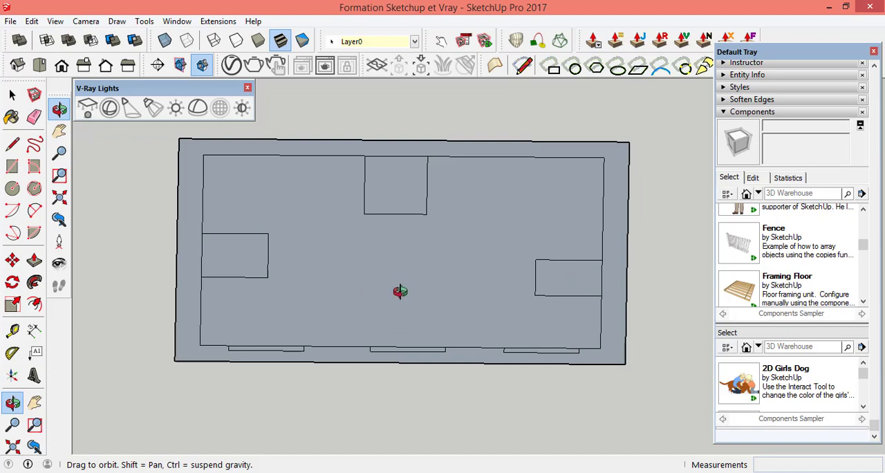
pyautogui.click(36, 263)
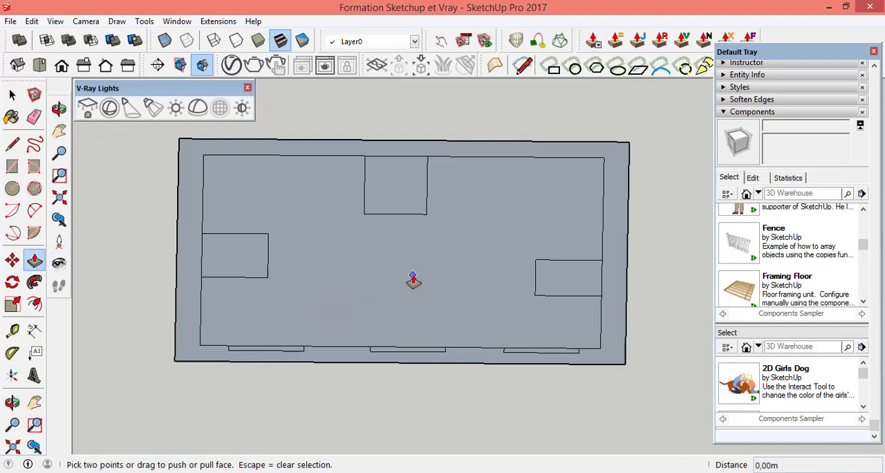
pyautogui.click(412, 278)
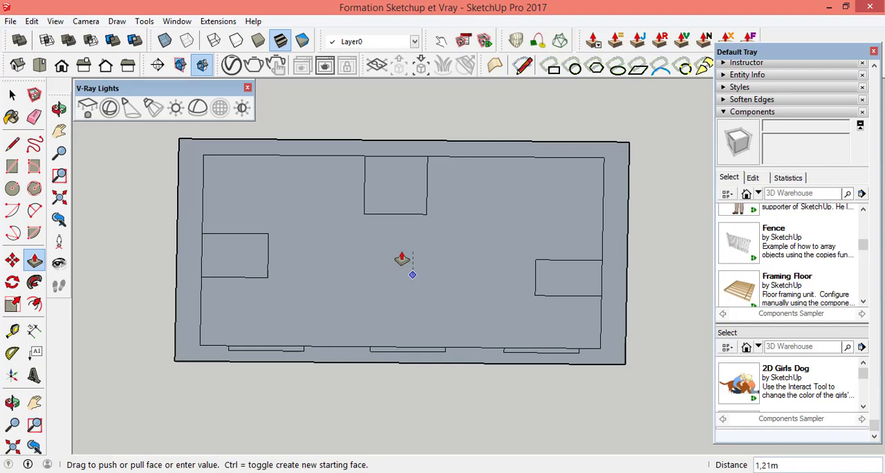
pyautogui.click(409, 279)
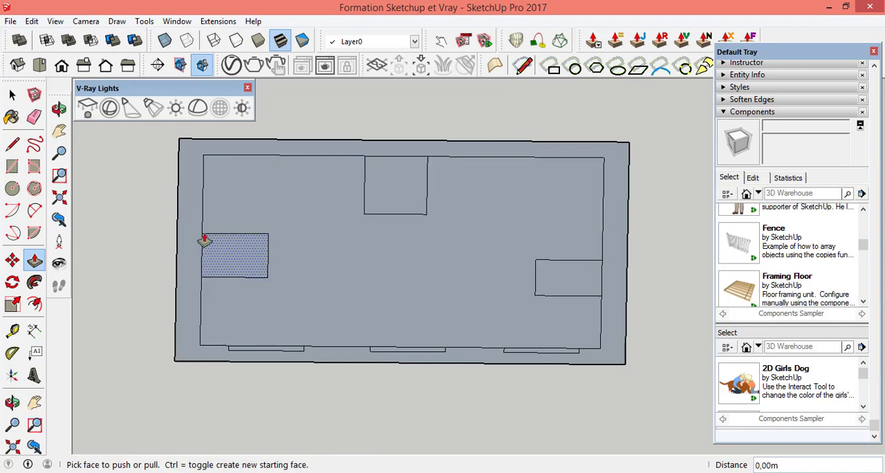
pyautogui.click(59, 108)
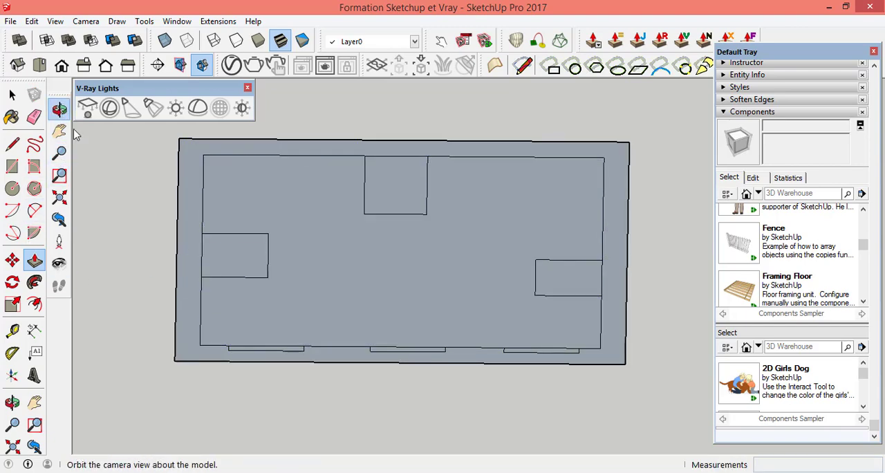
pyautogui.moveTo(431, 316); pyautogui.dragTo(415, 350)
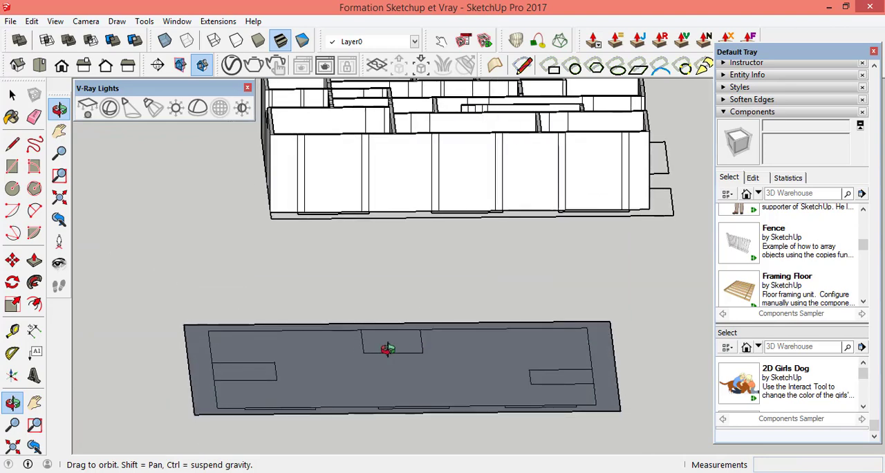
pyautogui.click(34, 259)
pyautogui.moveTo(348, 376); pyautogui.dragTo(344, 340)
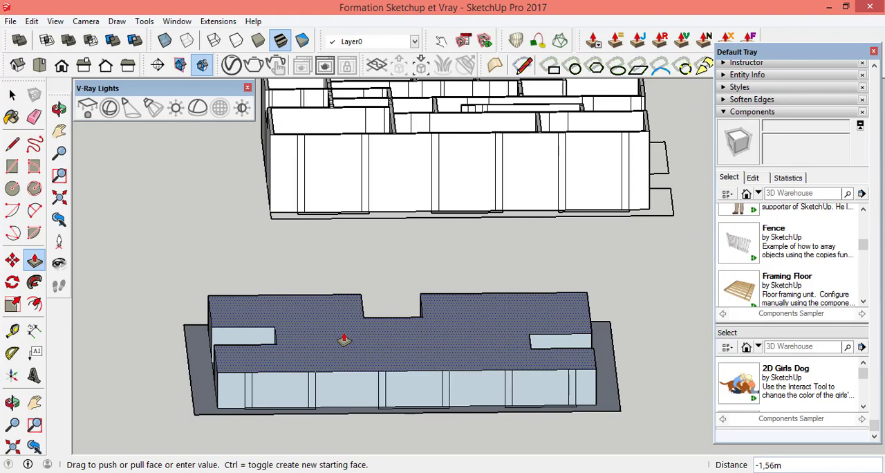
pyautogui.press('Escape')
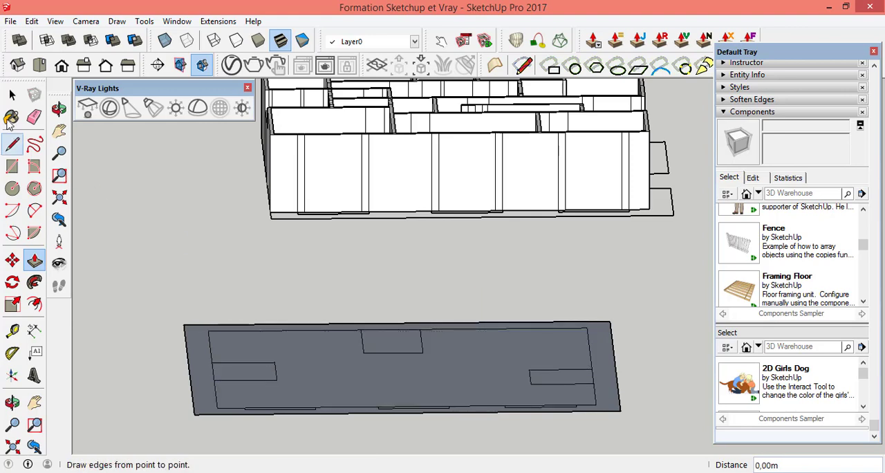
# Step: Select the whole base plan and reverse its faces so the front sides point upward
pyautogui.click(12, 96)
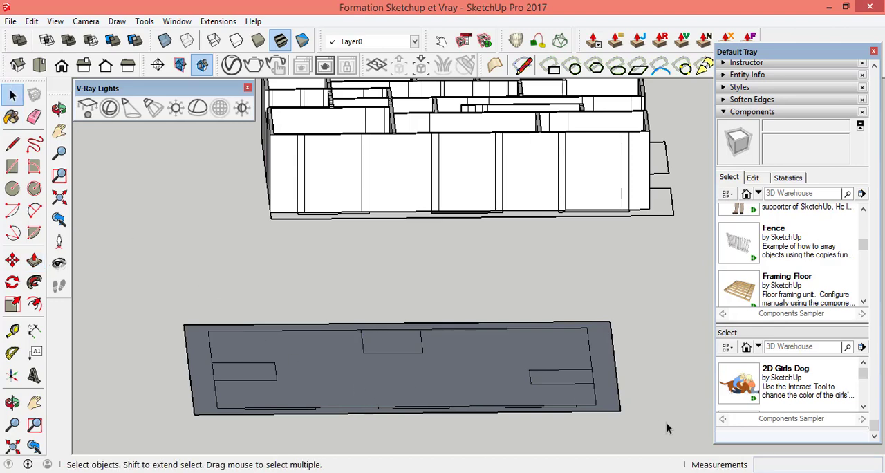
pyautogui.moveTo(177, 306); pyautogui.dragTo(146, 294)
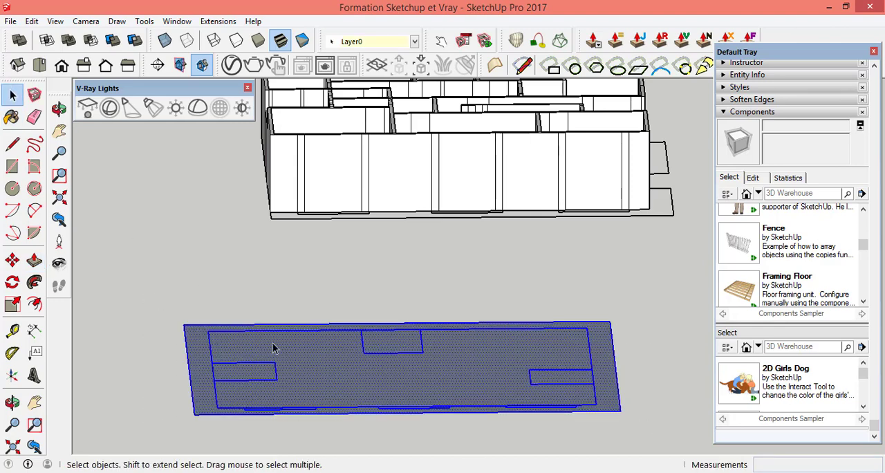
pyautogui.rightClick(345, 375)
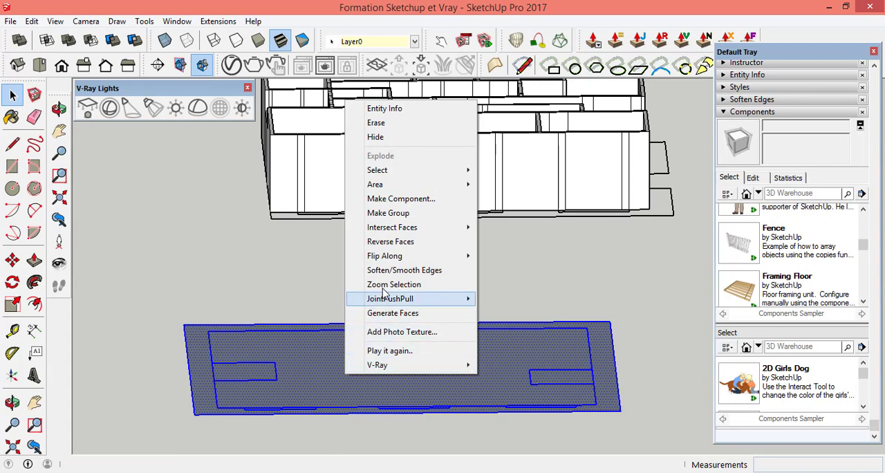
pyautogui.click(399, 242)
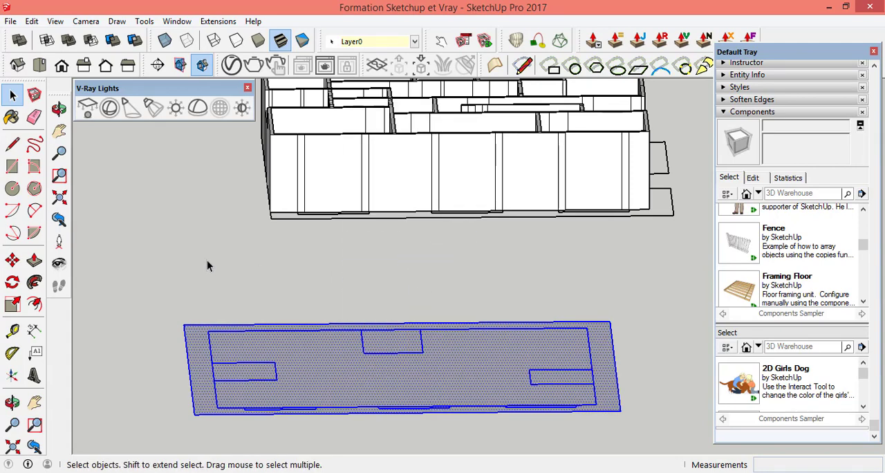
pyautogui.click(162, 261)
# Step: Extrude the large inner face of the base plan upward by 0.45 m, leaving the border and rectangular recesses at ground level
pyautogui.click(38, 265)
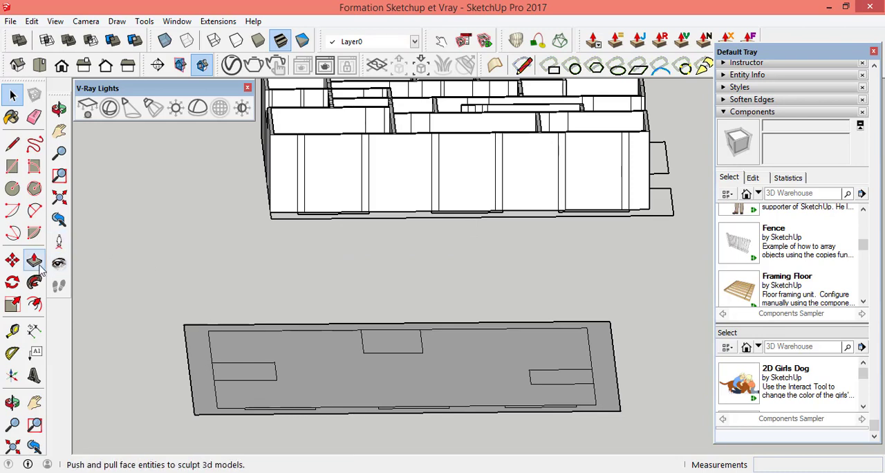
pyautogui.click(35, 263)
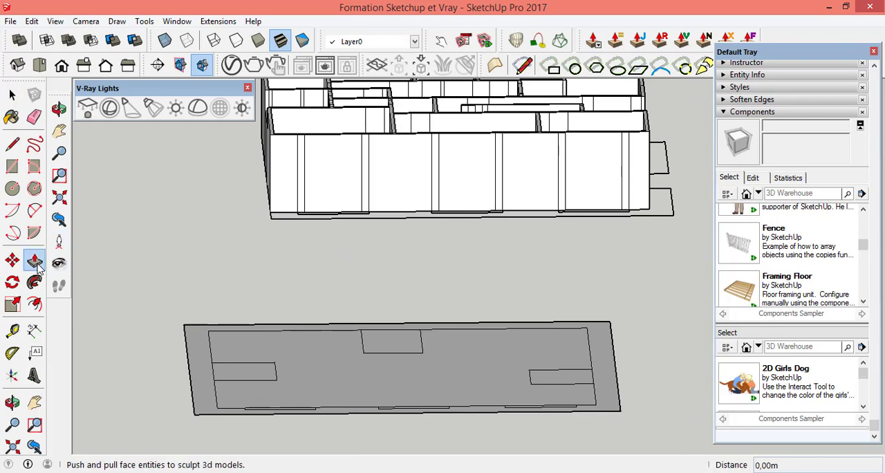
pyautogui.click(374, 378)
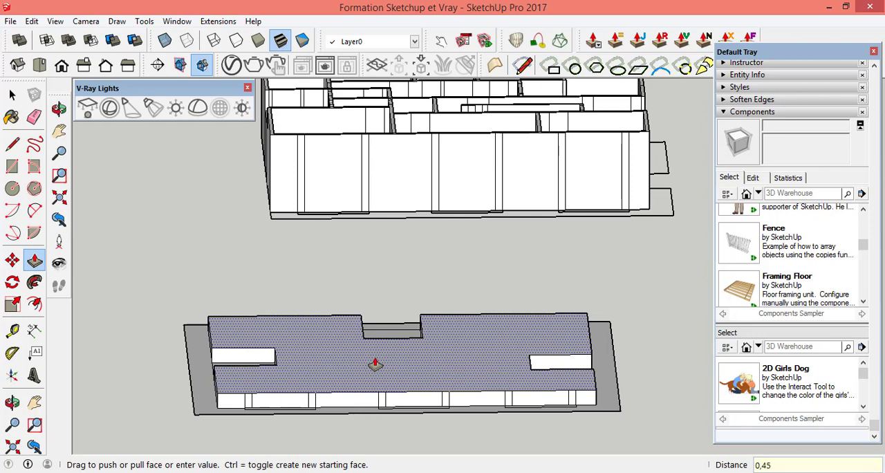
pyautogui.press('Return')
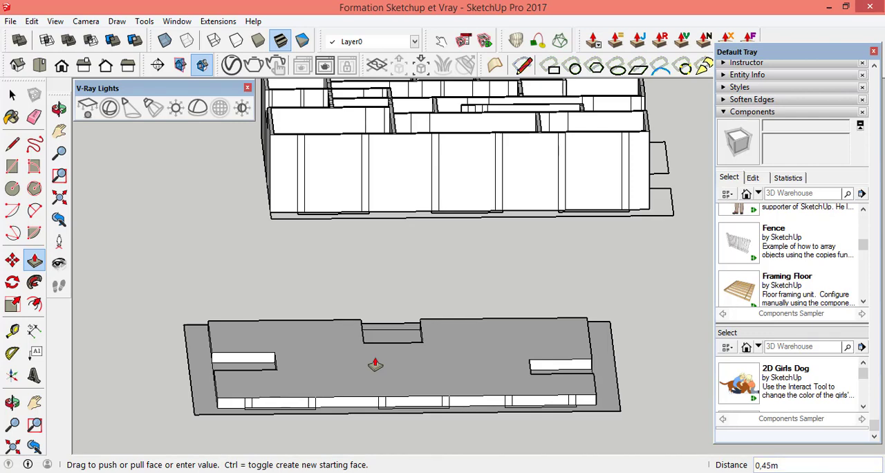
# Step: Raise the leftmost narrow strip along the base's long front edge by 0.3 m with Push/Pull
pyautogui.scroll(6, 293, 413)
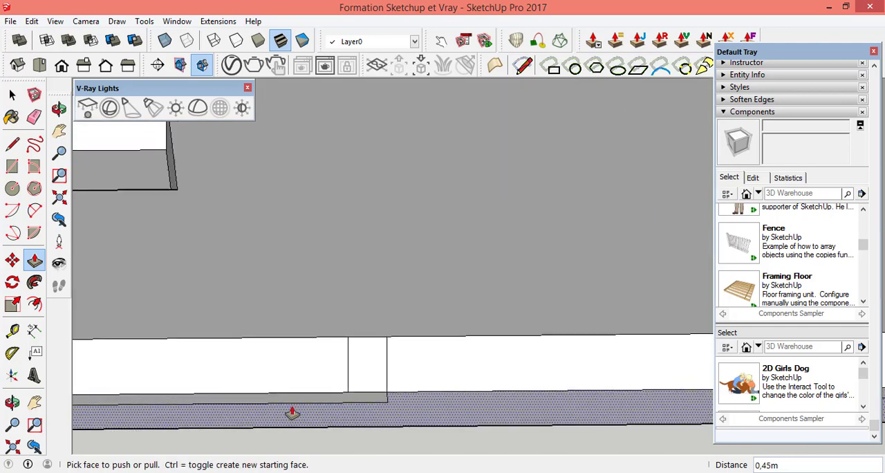
pyautogui.scroll(4, 291, 412)
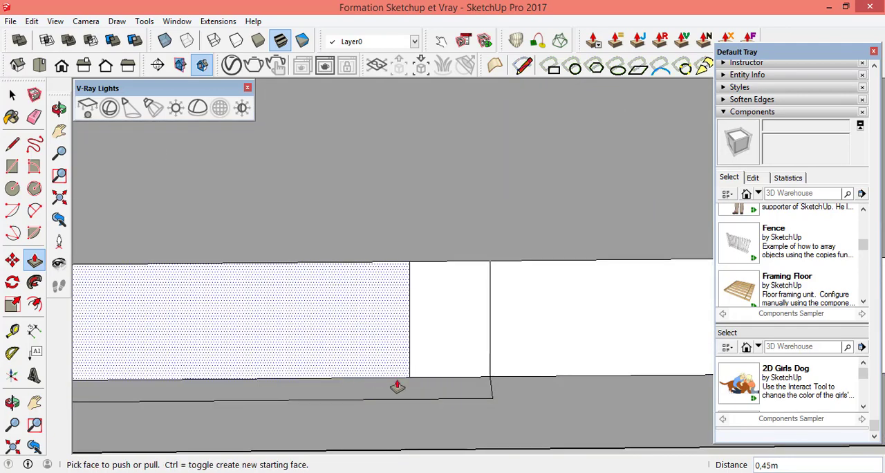
pyautogui.scroll(-4, 648, 382)
pyautogui.scroll(6, 295, 392)
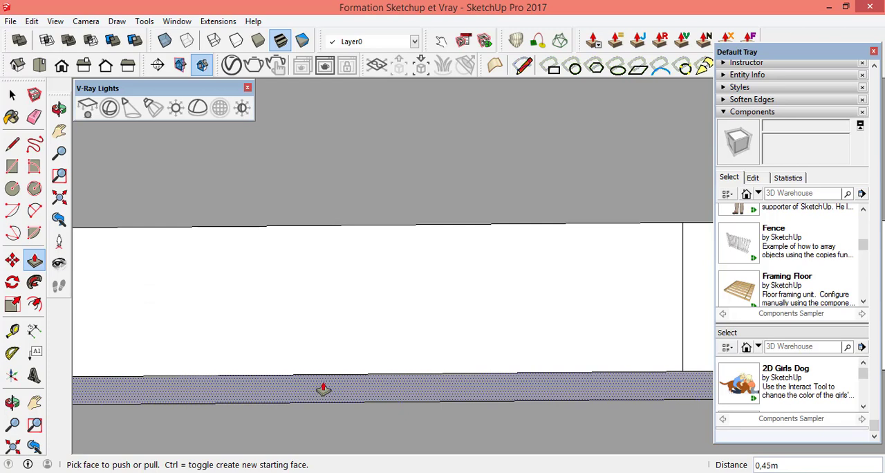
pyautogui.click(322, 389)
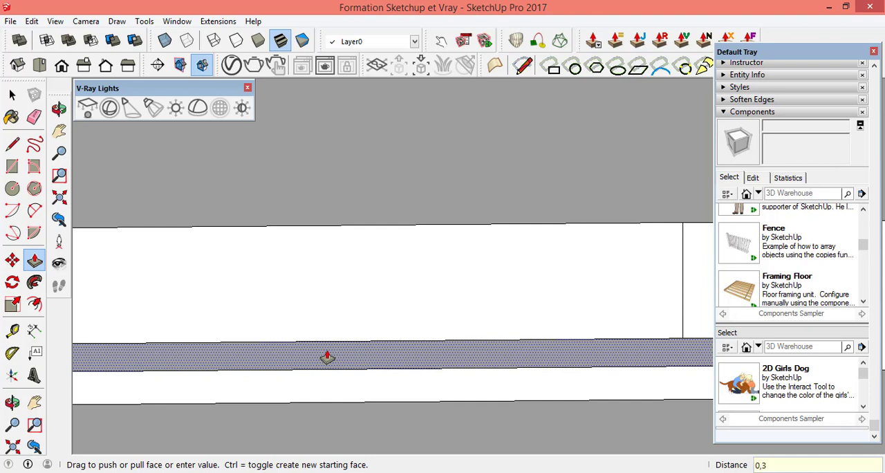
pyautogui.press('Return')
# Step: Raise the middle narrow strip along the base's front edge by 0.3 m
pyautogui.scroll(-5, 239, 326)
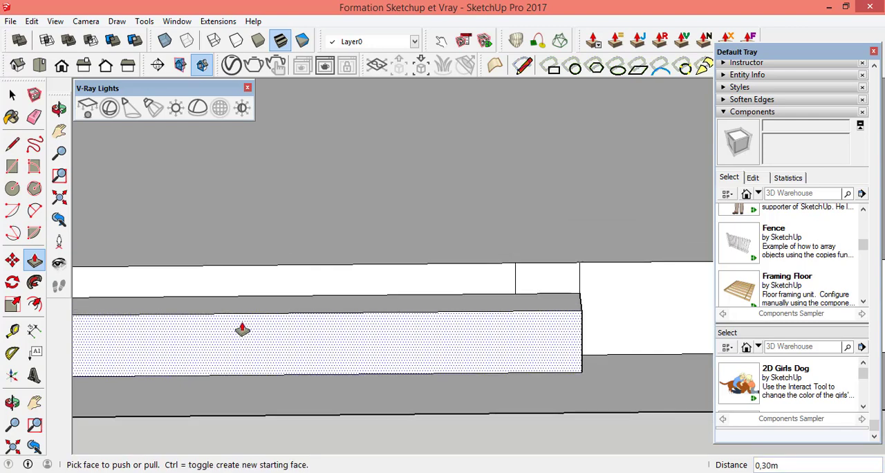
pyautogui.scroll(-4, 250, 331)
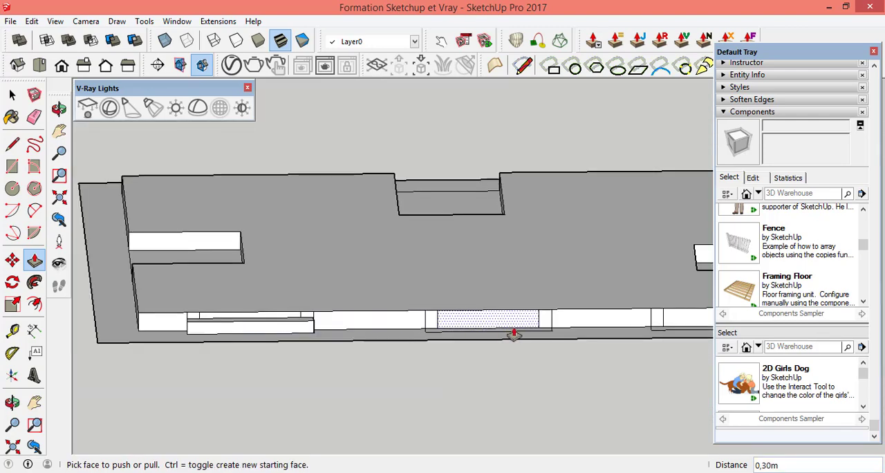
pyautogui.scroll(5, 597, 332)
pyautogui.scroll(5, 339, 364)
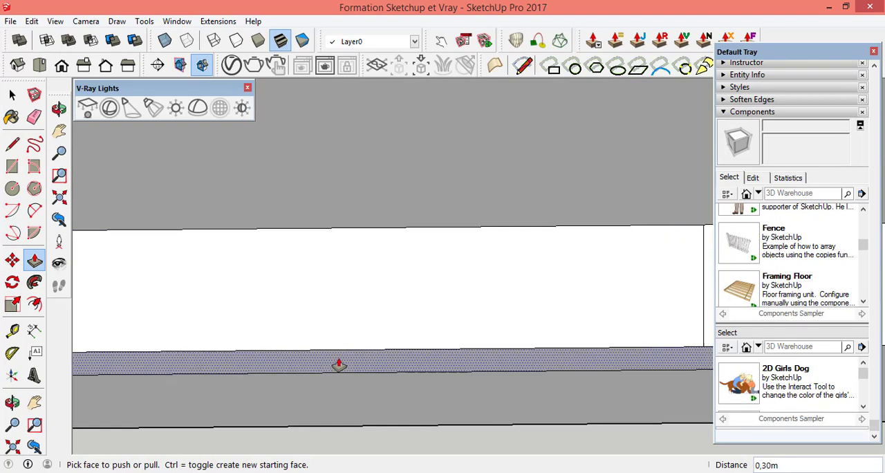
pyautogui.moveTo(363, 368); pyautogui.dragTo(367, 326)
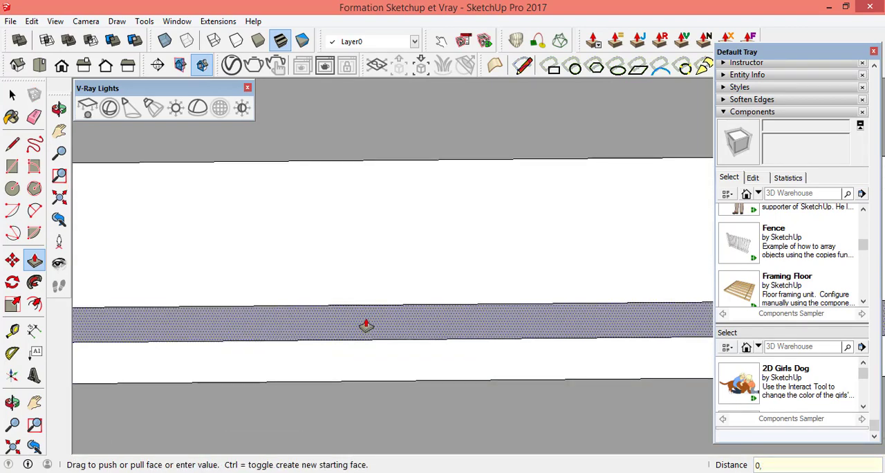
pyautogui.press('Return')
# Step: Raise the last narrow strip, at the right end of the base's front edge, by 0.3 m
pyautogui.scroll(-3, 249, 314)
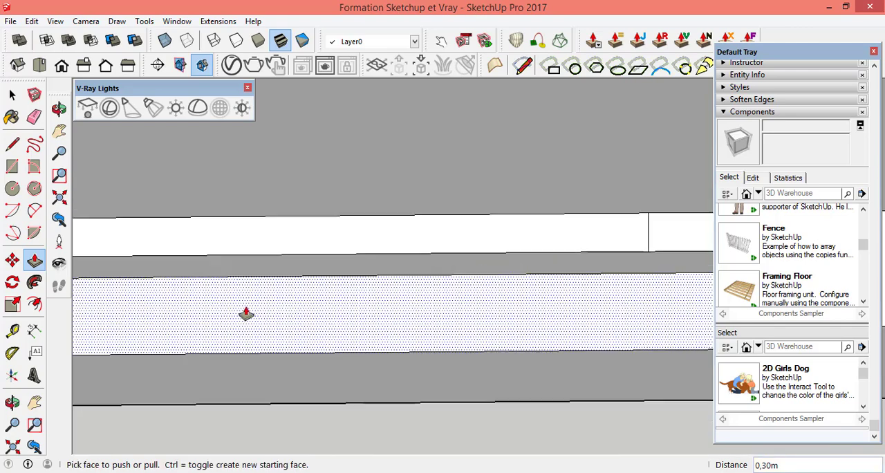
pyautogui.scroll(-5, 249, 312)
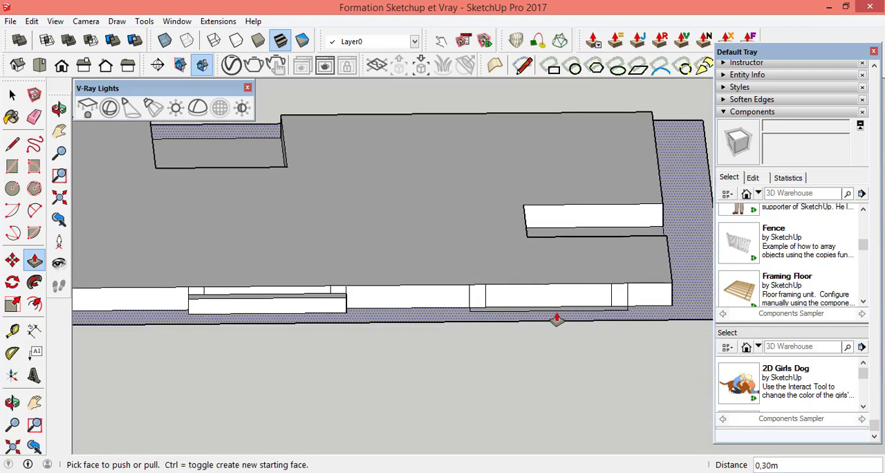
pyautogui.scroll(5, 590, 299)
pyautogui.scroll(5, 584, 322)
pyautogui.scroll(4, 453, 308)
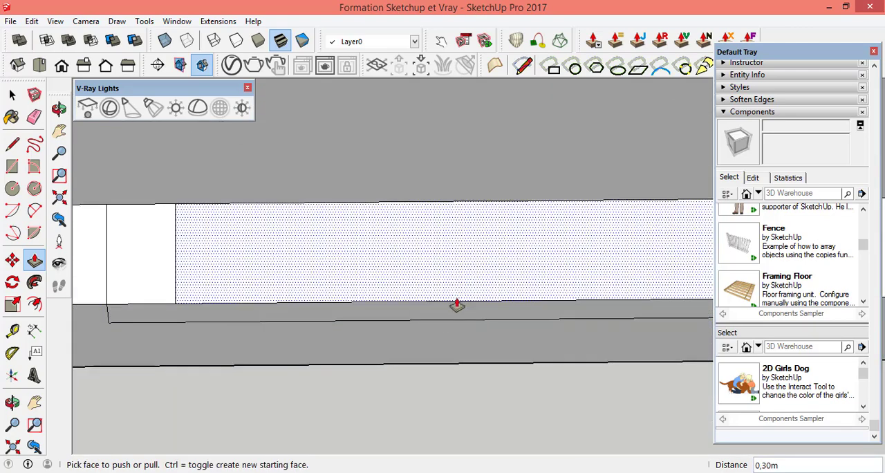
pyautogui.scroll(2, 457, 309)
pyautogui.click(454, 320)
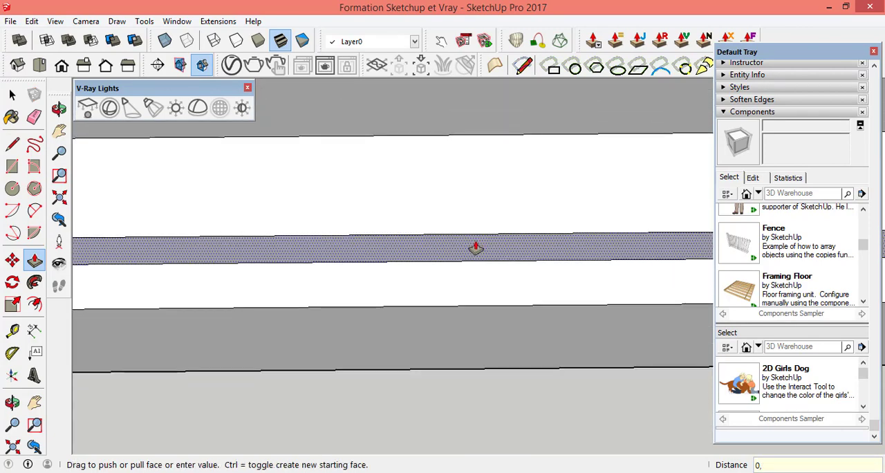
pyautogui.press('Return')
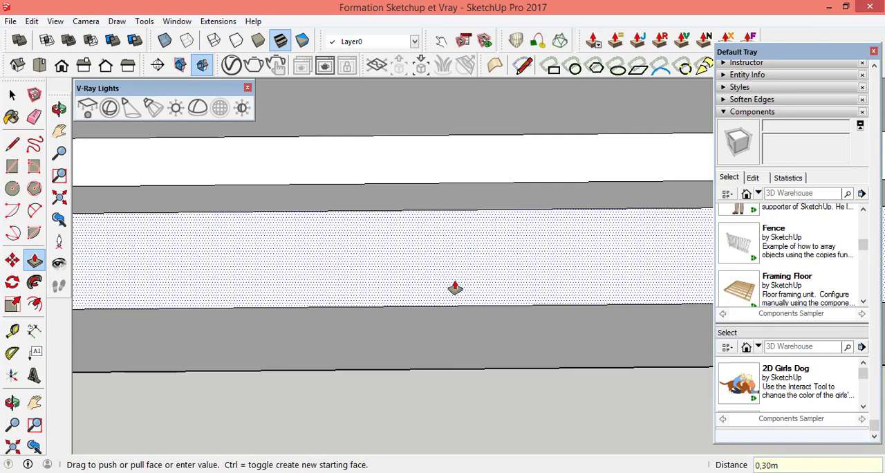
pyautogui.scroll(-6, 454, 287)
pyautogui.scroll(-5, 525, 389)
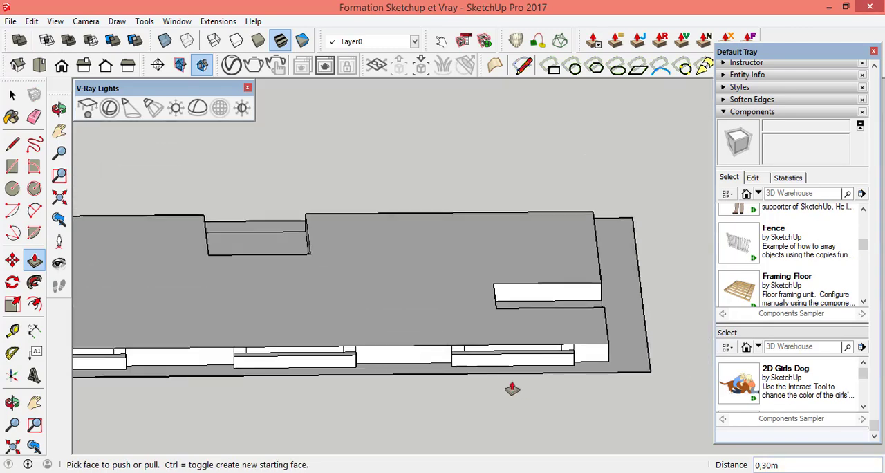
# Step: Raise the outer border around the base plan by 0.15 m with Push/Pull
pyautogui.scroll(1, 436, 384)
pyautogui.scroll(-2, 444, 386)
pyautogui.scroll(2, 103, 382)
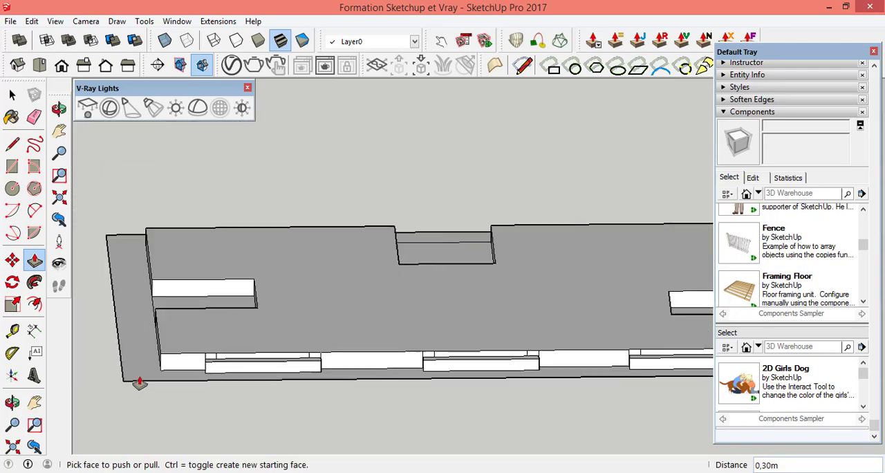
pyautogui.scroll(6, 337, 385)
pyautogui.scroll(3, 348, 385)
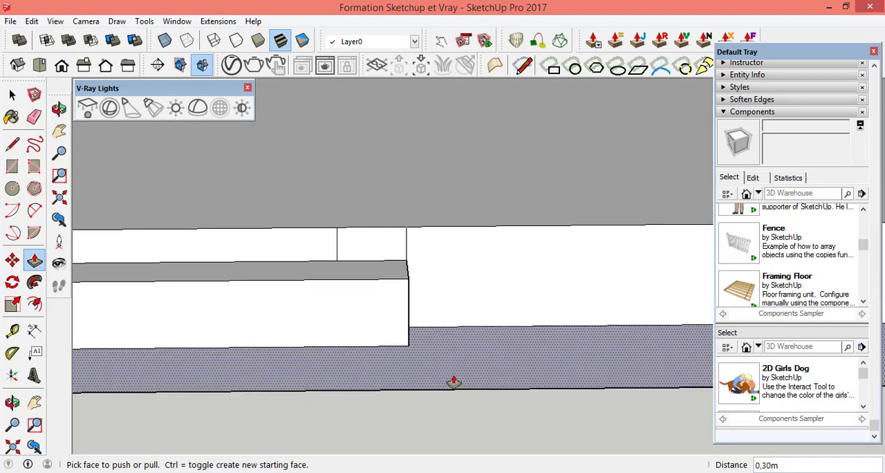
pyautogui.click(497, 371)
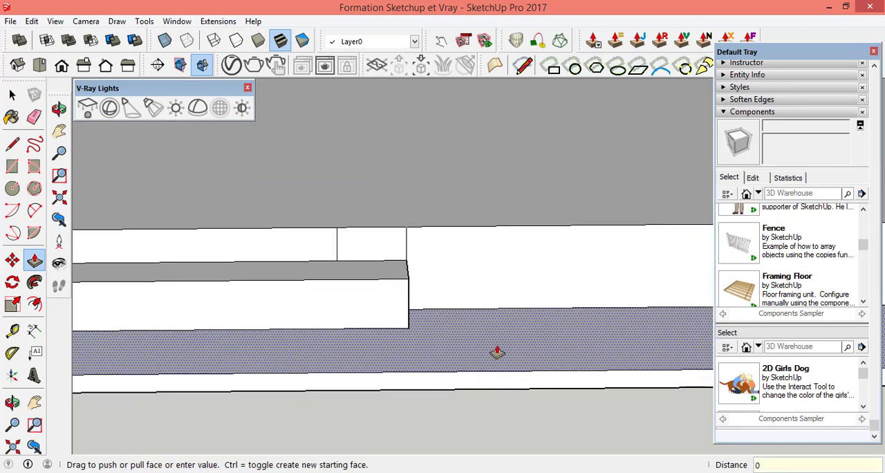
pyautogui.write('0,15')
pyautogui.press('Return')
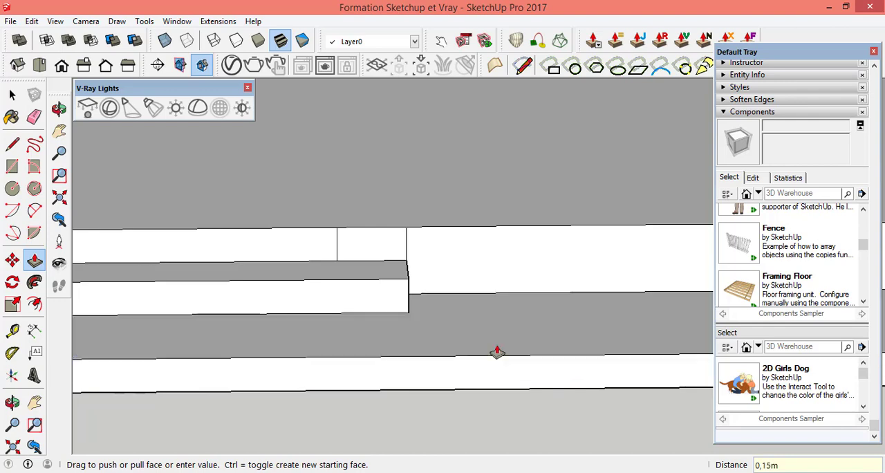
# Step: Raise the floor of the rectangular recess at the base's left short end by 0.3 m
pyautogui.scroll(-6, 573, 318)
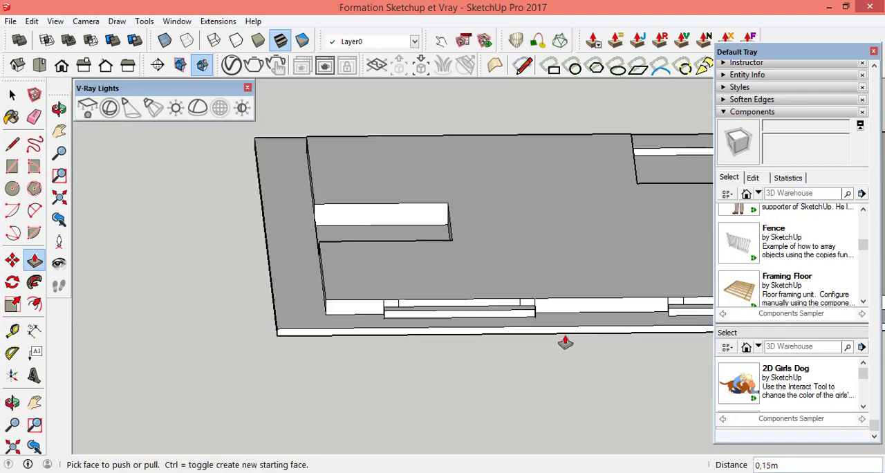
pyautogui.scroll(6, 428, 266)
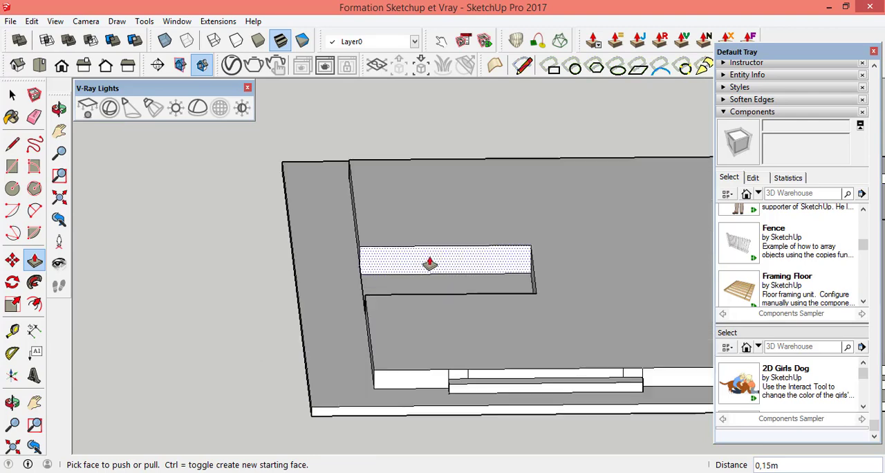
pyautogui.scroll(4, 395, 296)
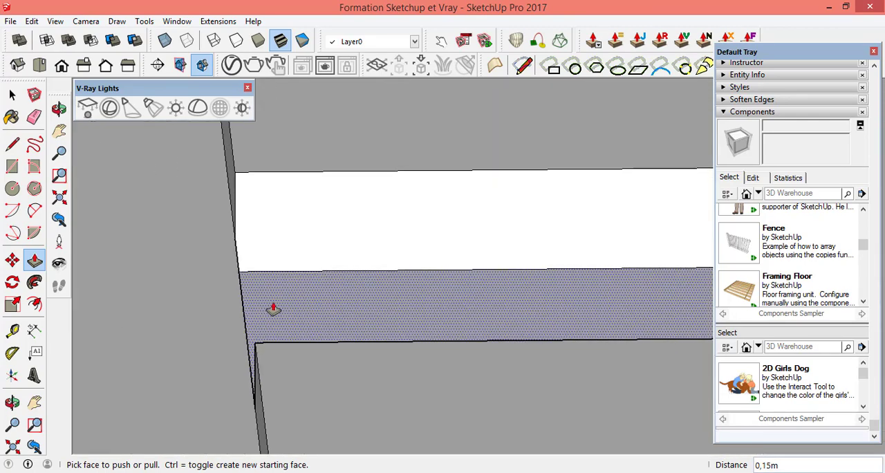
pyautogui.click(273, 309)
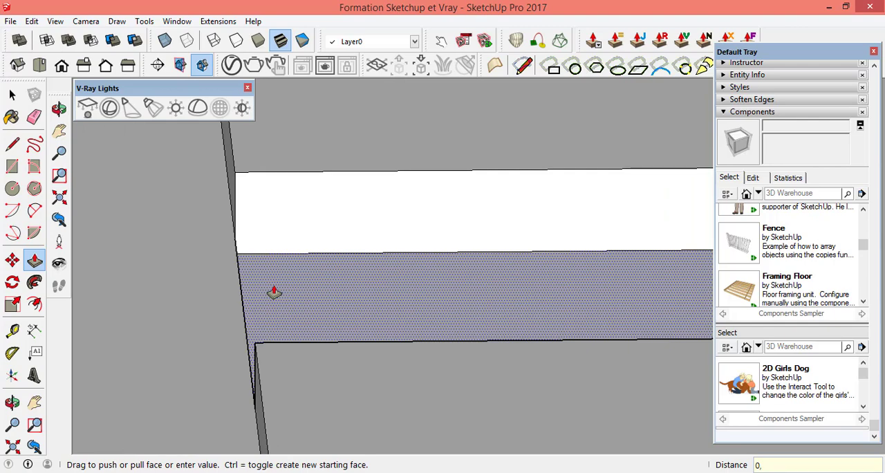
pyautogui.press('Return')
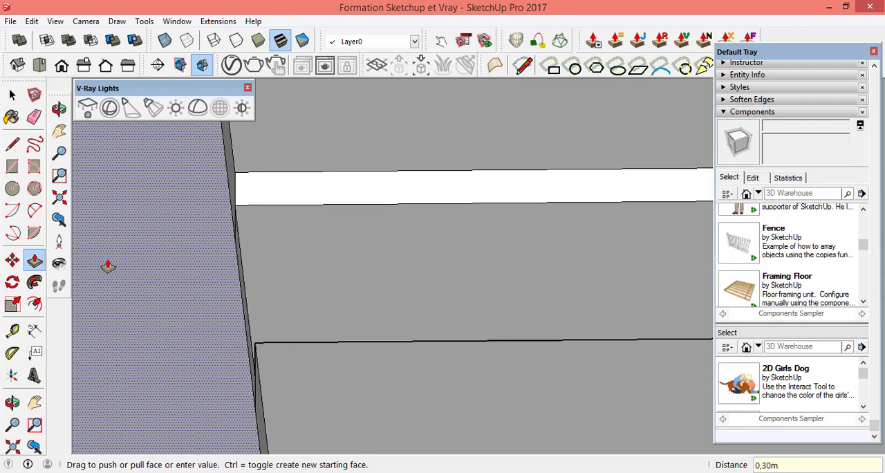
# Step: Raise the floor of the rectangular recess along the base's long rear edge by 0.3 m
pyautogui.click(59, 109)
pyautogui.moveTo(290, 311); pyautogui.dragTo(573, 352)
pyautogui.moveTo(403, 302); pyautogui.dragTo(256, 300)
pyautogui.scroll(3, 260, 298)
pyautogui.scroll(3, 315, 205)
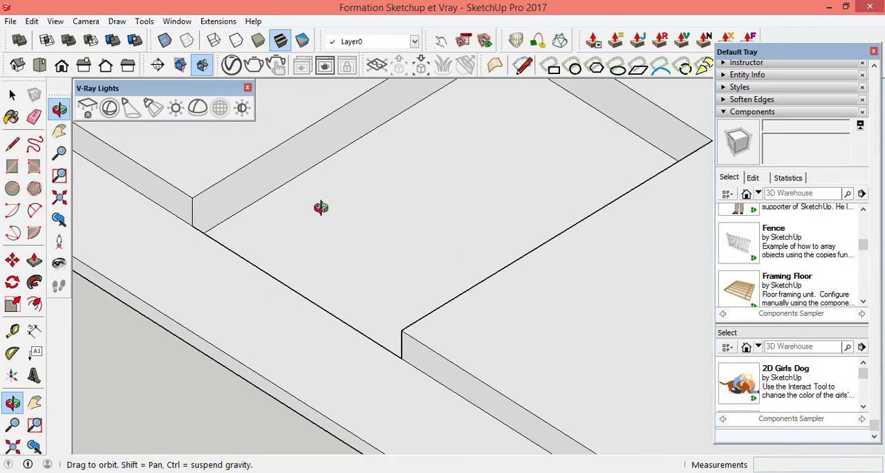
pyautogui.click(34, 260)
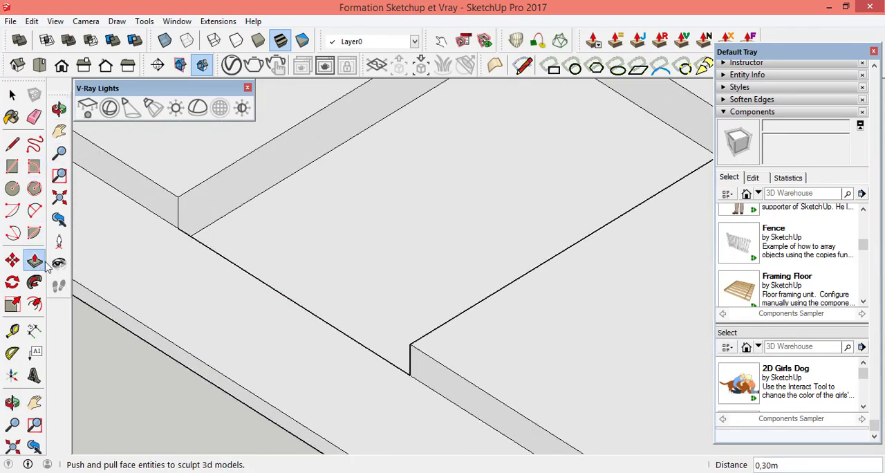
pyautogui.click(359, 266)
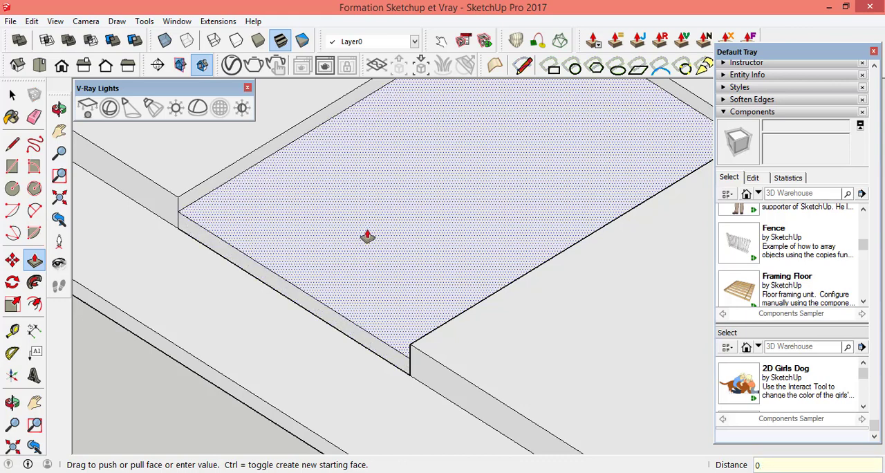
pyautogui.write('0,3')
pyautogui.press('Return')
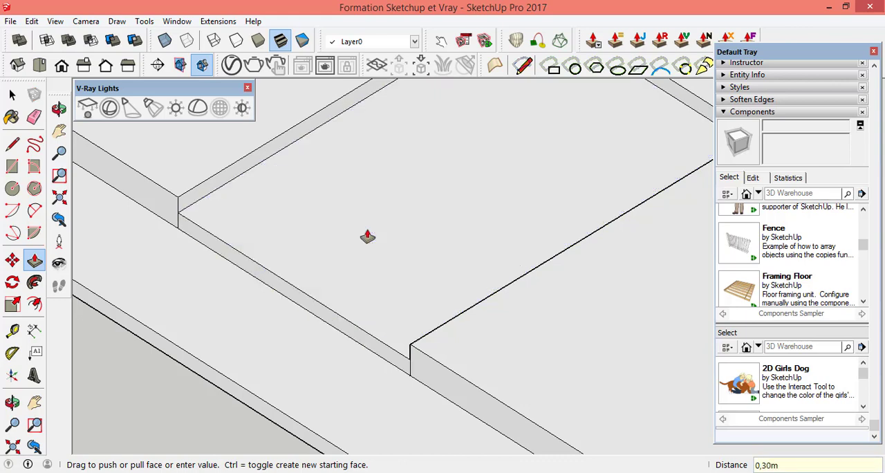
# Step: Raise the floor of the remaining rectangular recess, at the base's right short end, by 0.3 m
pyautogui.scroll(-8, 509, 267)
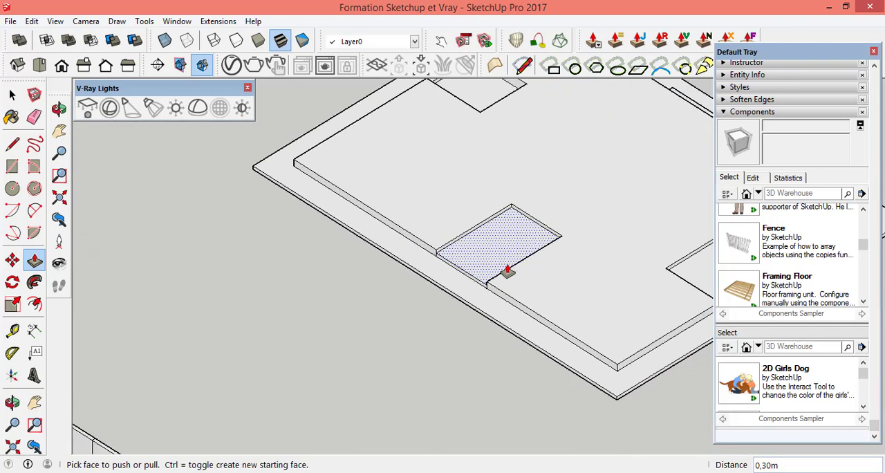
pyautogui.click(58, 108)
pyautogui.moveTo(355, 206); pyautogui.dragTo(556, 257)
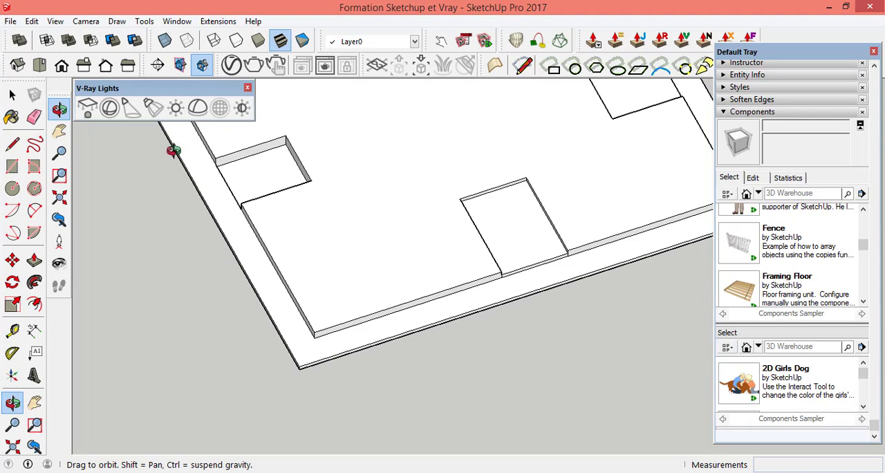
pyautogui.scroll(6, 214, 150)
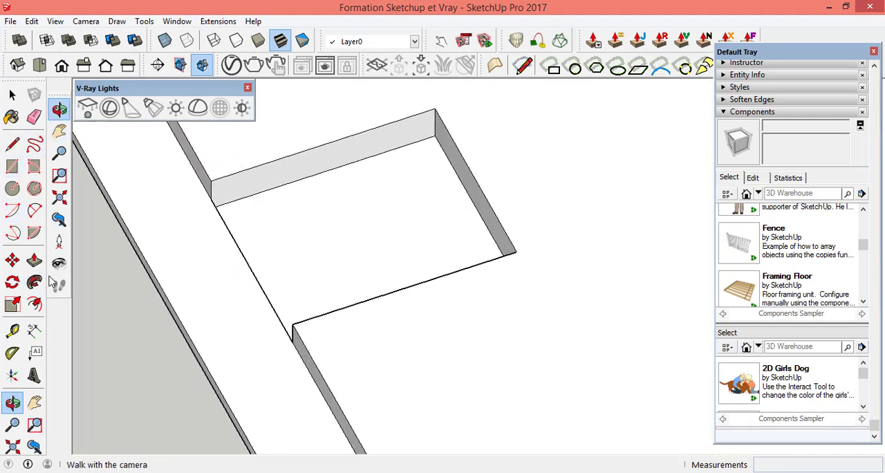
pyautogui.click(34, 260)
pyautogui.moveTo(320, 267); pyautogui.dragTo(316, 245)
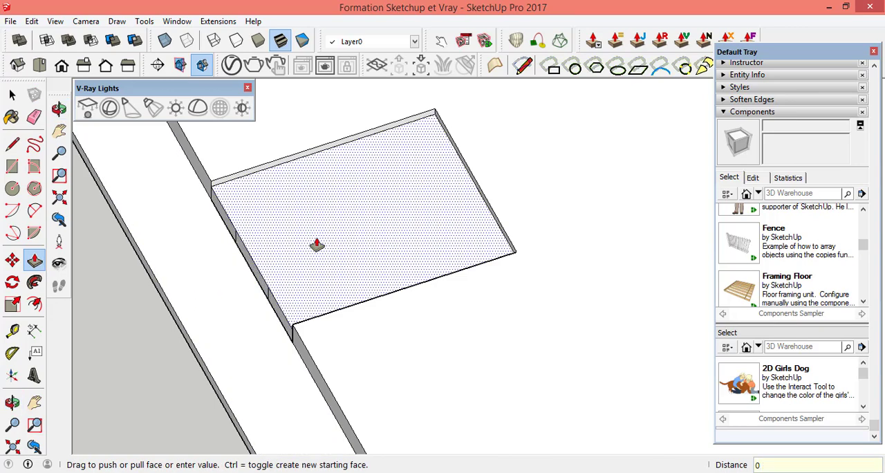
pyautogui.write('0,3')
pyautogui.press('Return')
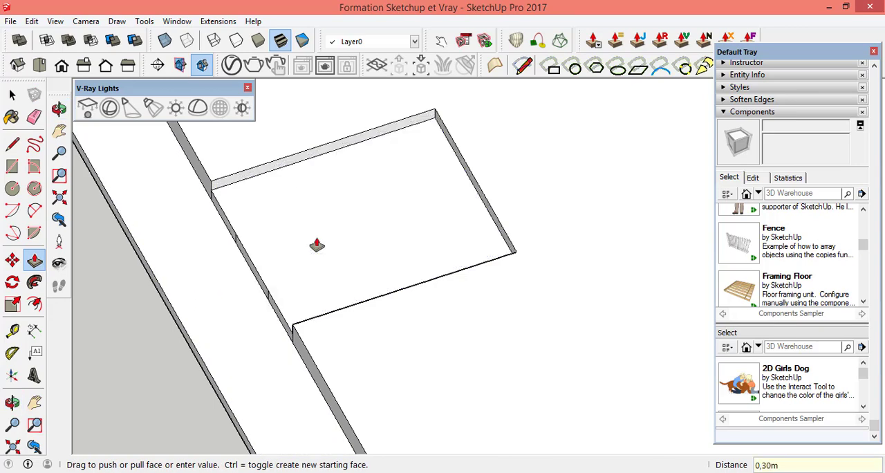
# Step: Examine the extruded base with its border, recesses and front strips, and compare it with the walled floor model beside it
pyautogui.click(59, 109)
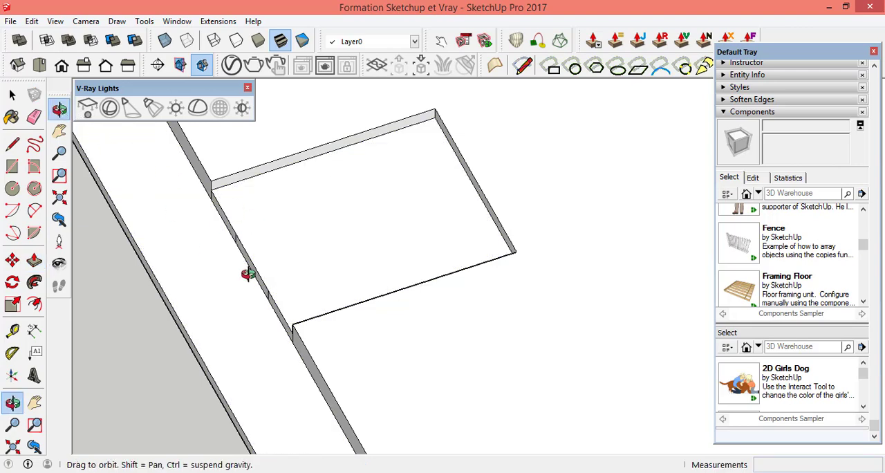
pyautogui.moveTo(248, 273); pyautogui.dragTo(329, 278)
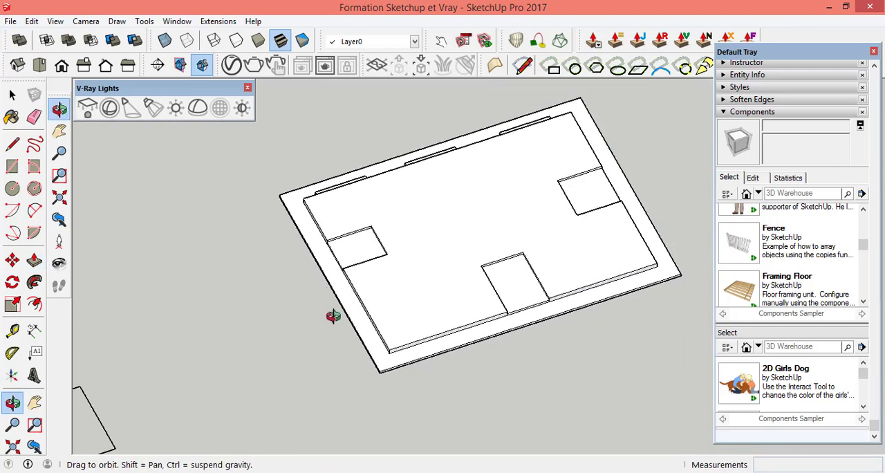
pyautogui.moveTo(333, 315); pyautogui.dragTo(544, 257)
pyautogui.scroll(4, 450, 298)
pyautogui.scroll(-6, 387, 322)
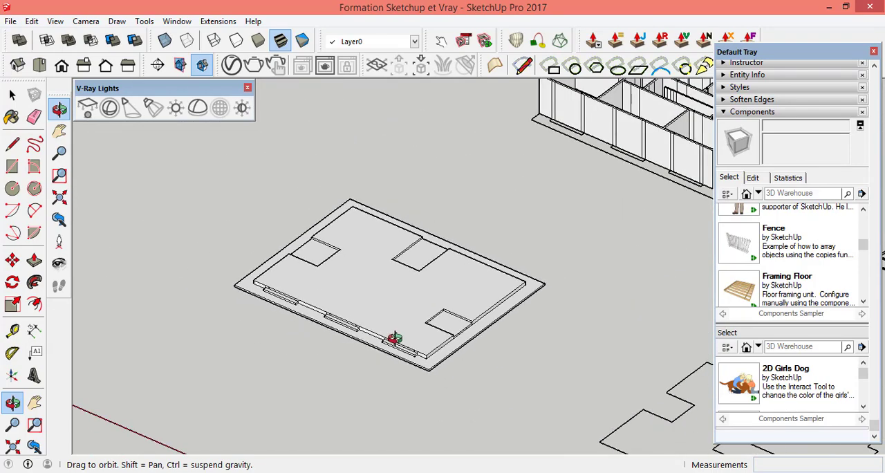
pyautogui.scroll(-2, 394, 338)
pyautogui.scroll(5, 580, 200)
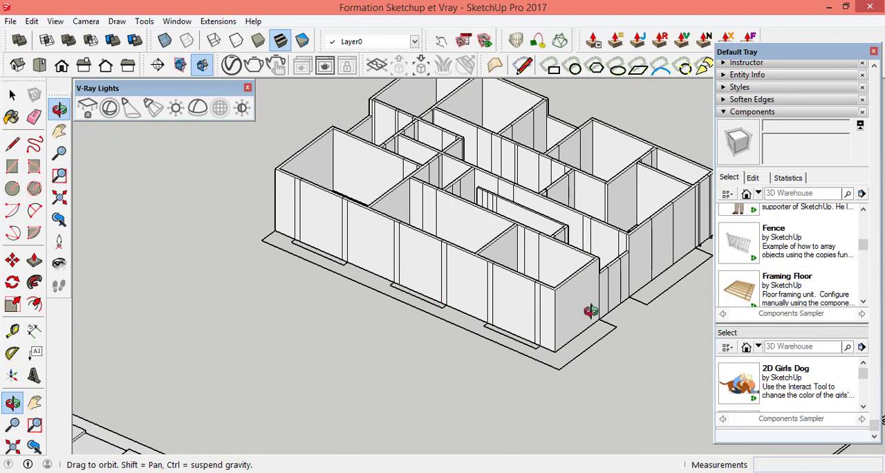
pyautogui.scroll(-4, 415, 304)
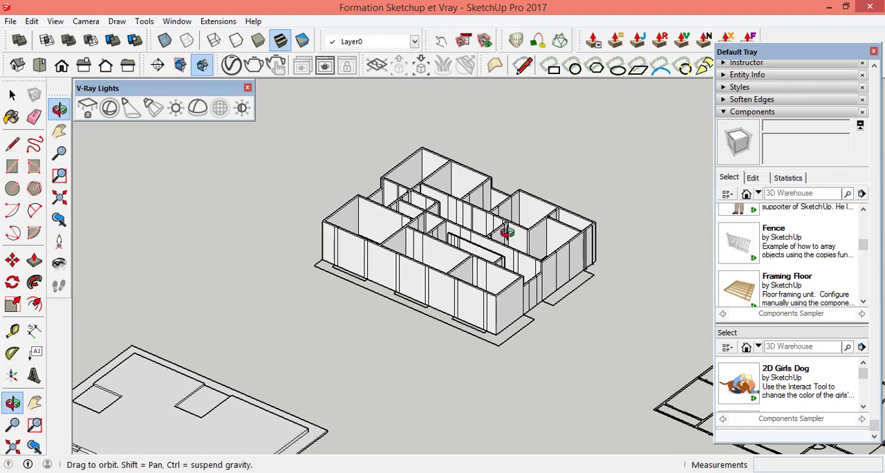
pyautogui.scroll(4, 506, 233)
pyautogui.moveTo(563, 333); pyautogui.dragTo(601, 320)
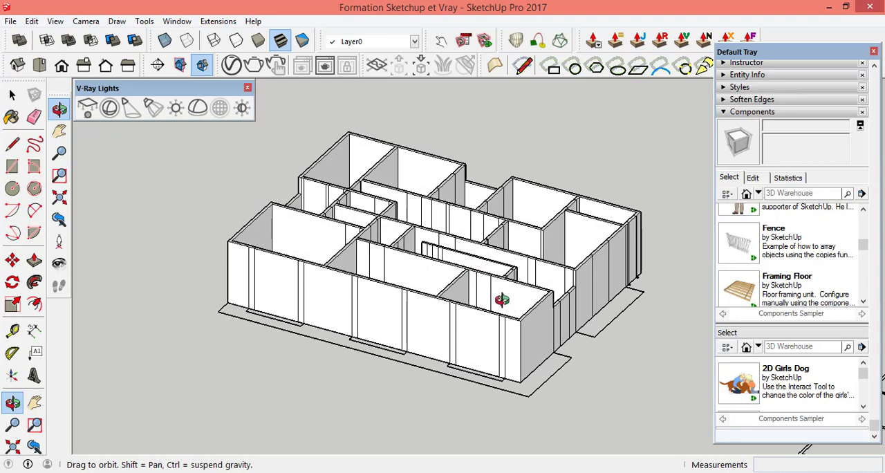
pyautogui.scroll(-5, 502, 299)
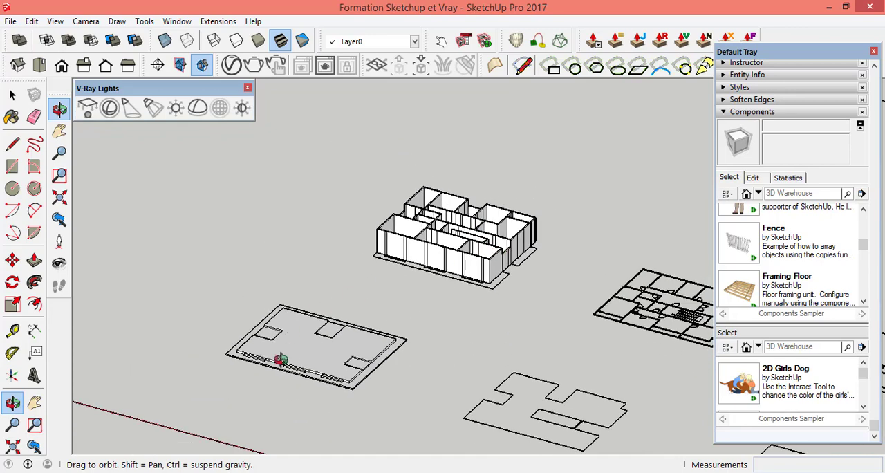
pyautogui.scroll(6, 280, 358)
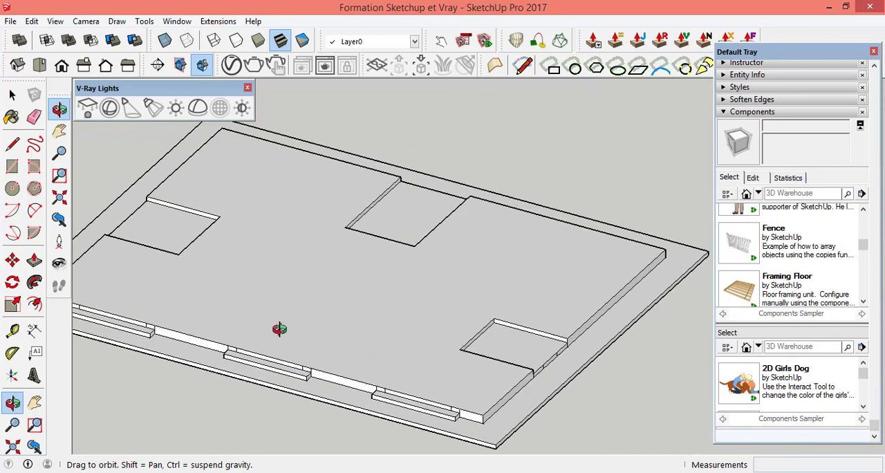
pyautogui.scroll(-5, 276, 334)
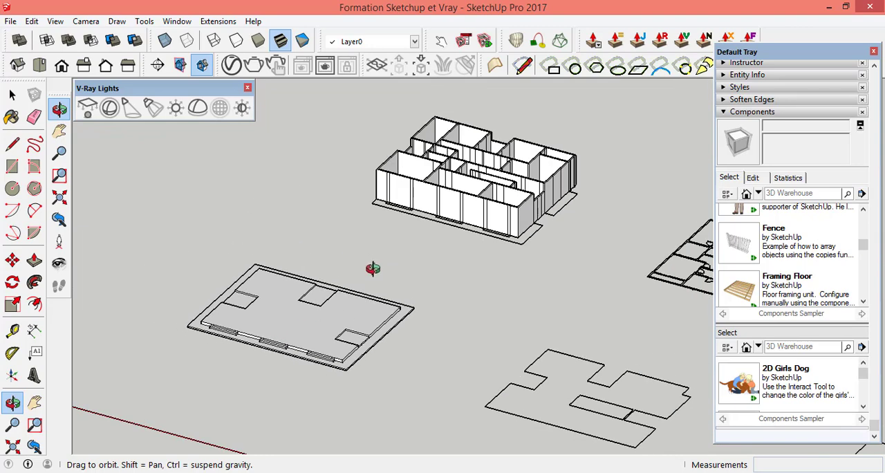
pyautogui.scroll(2, 525, 253)
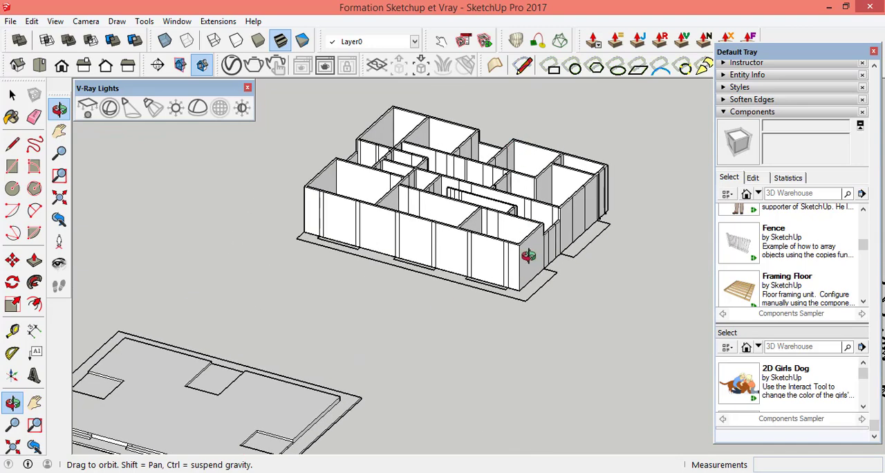